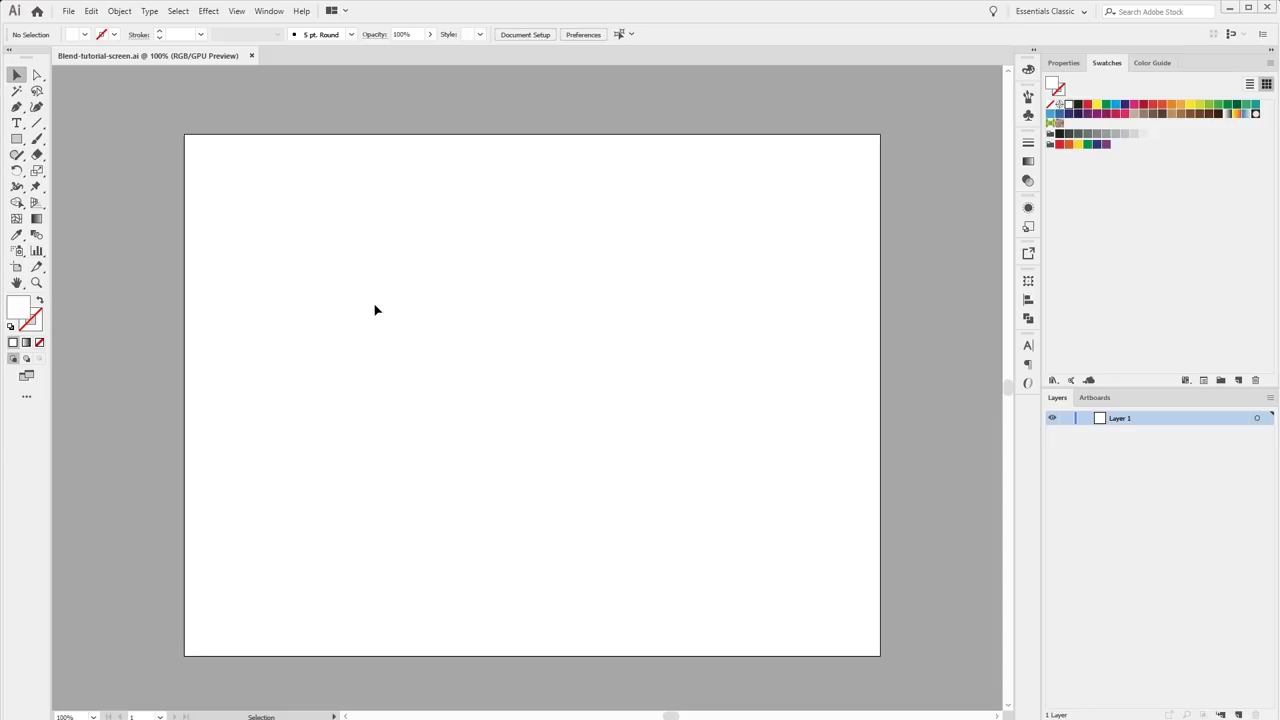
Choose blend-tutorial.jpg for placing, with the Link option turned on.
key(ctrl+shift+p)
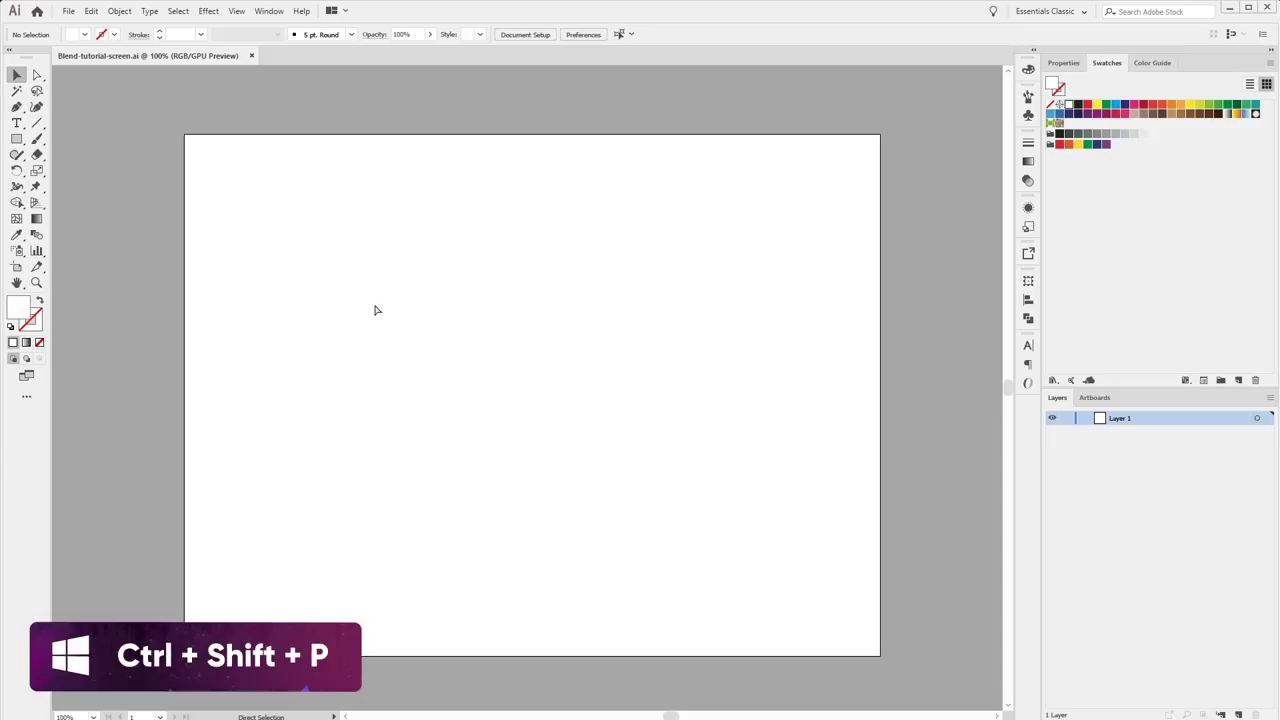
click(68, 11)
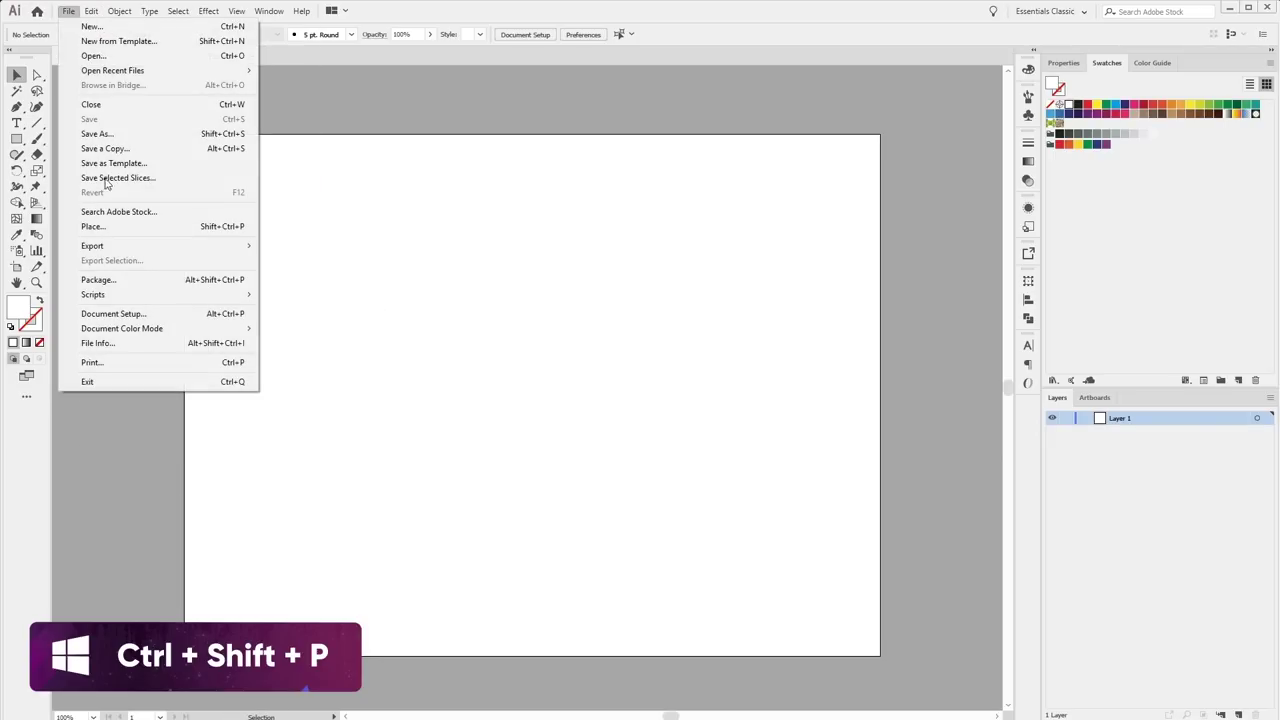
click(103, 227)
click(160, 115)
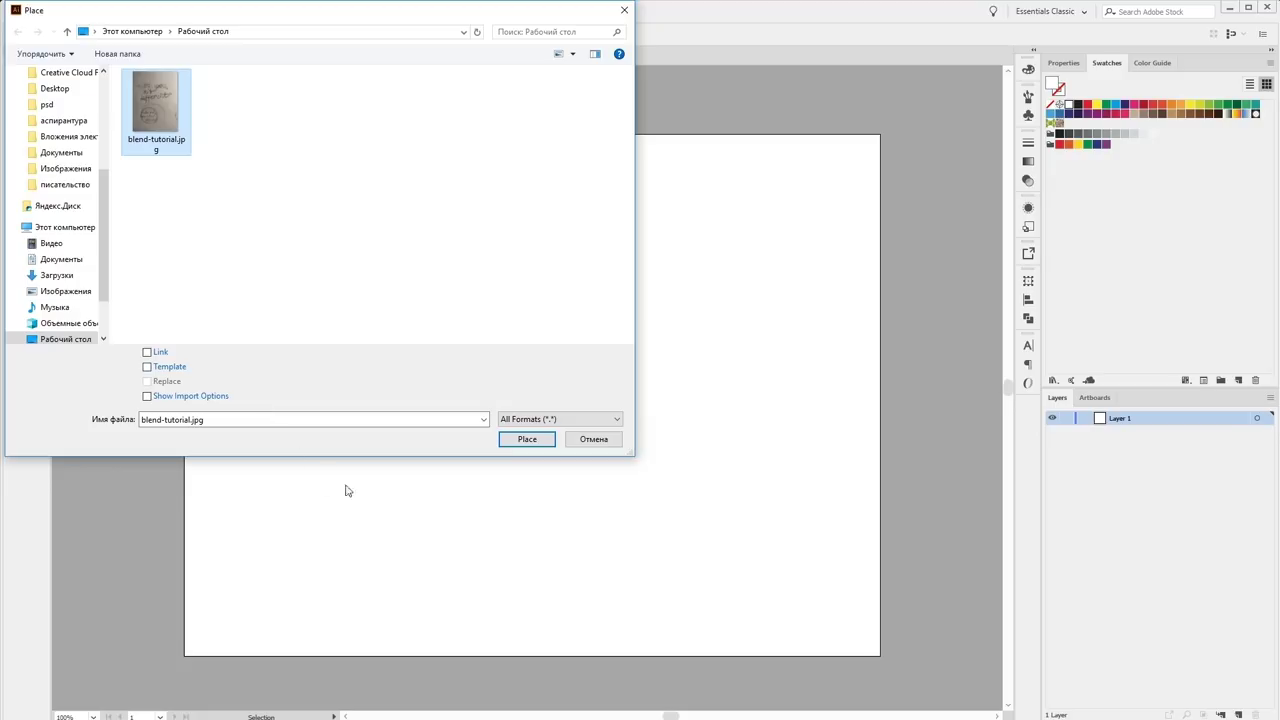
click(148, 354)
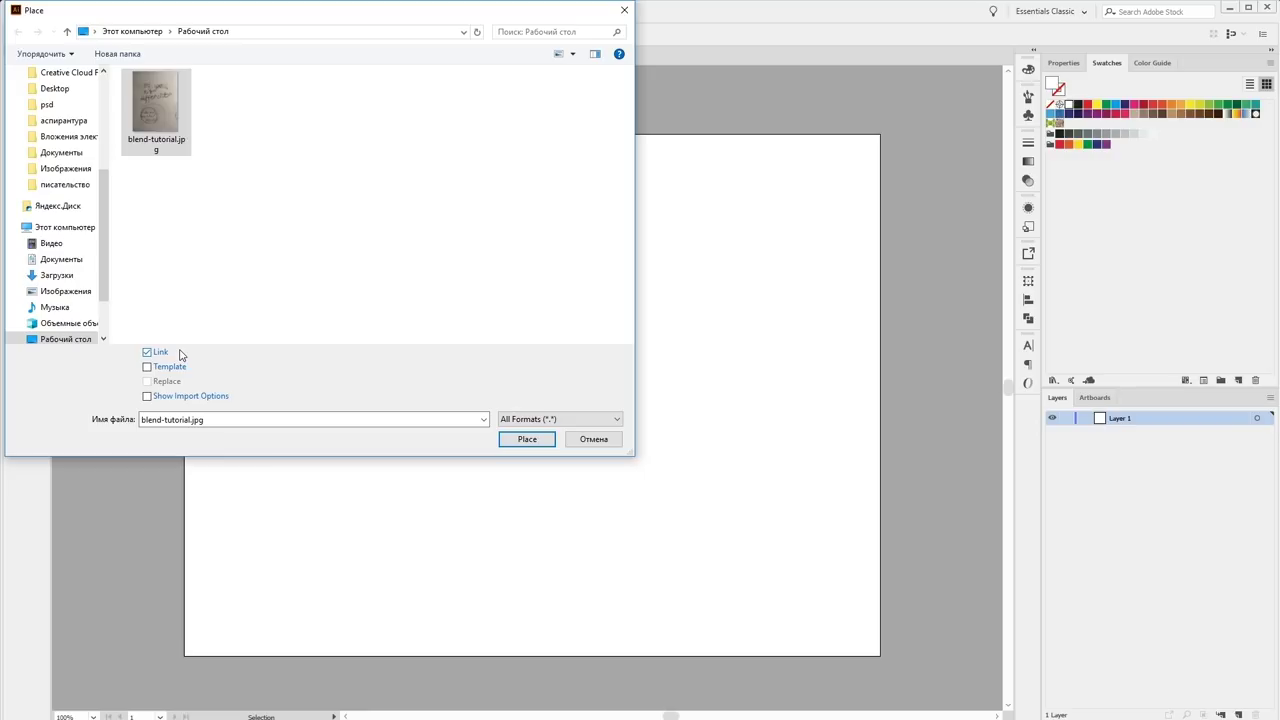
Place blend-tutorial.jpg on the artboard, move it up, embed it and lock the Image layer.
click(527, 441)
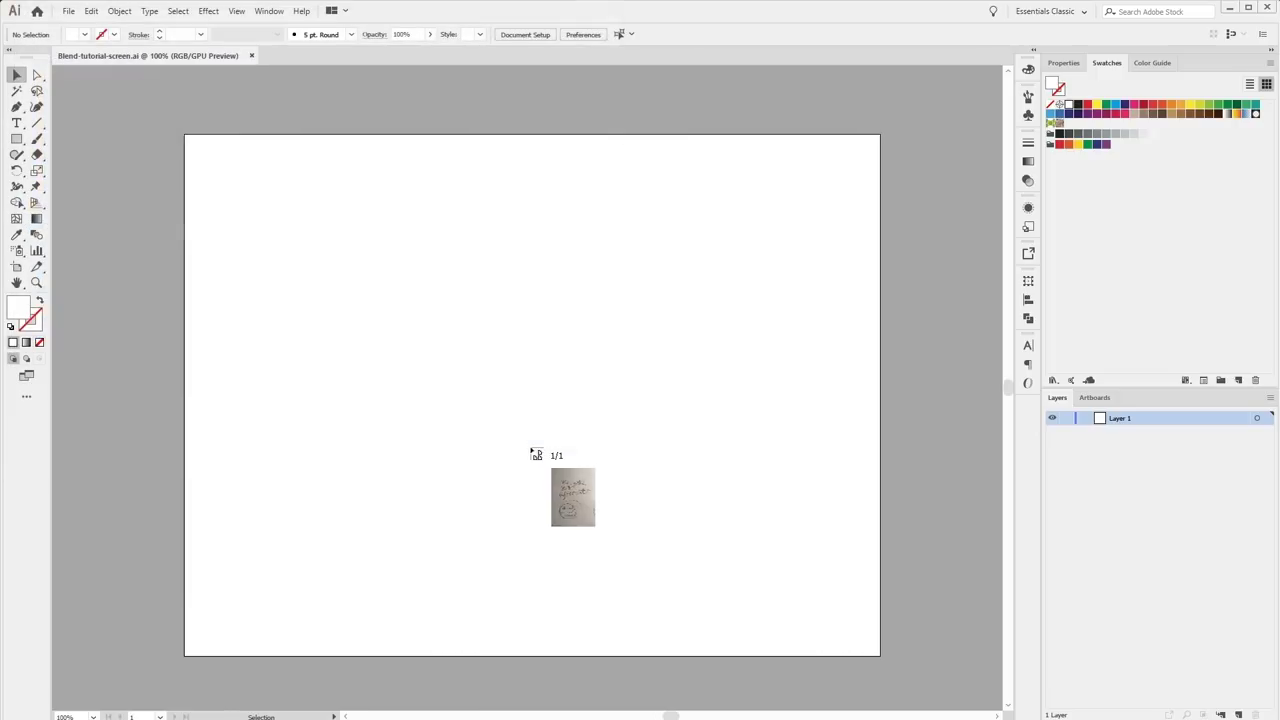
mouse_move(249, 135)
mouse_down()
mouse_move(692, 700)
mouse_move(766, 686)
mouse_up()
scroll(747, 580, up, 3)
scroll(706, 451, up, 4)
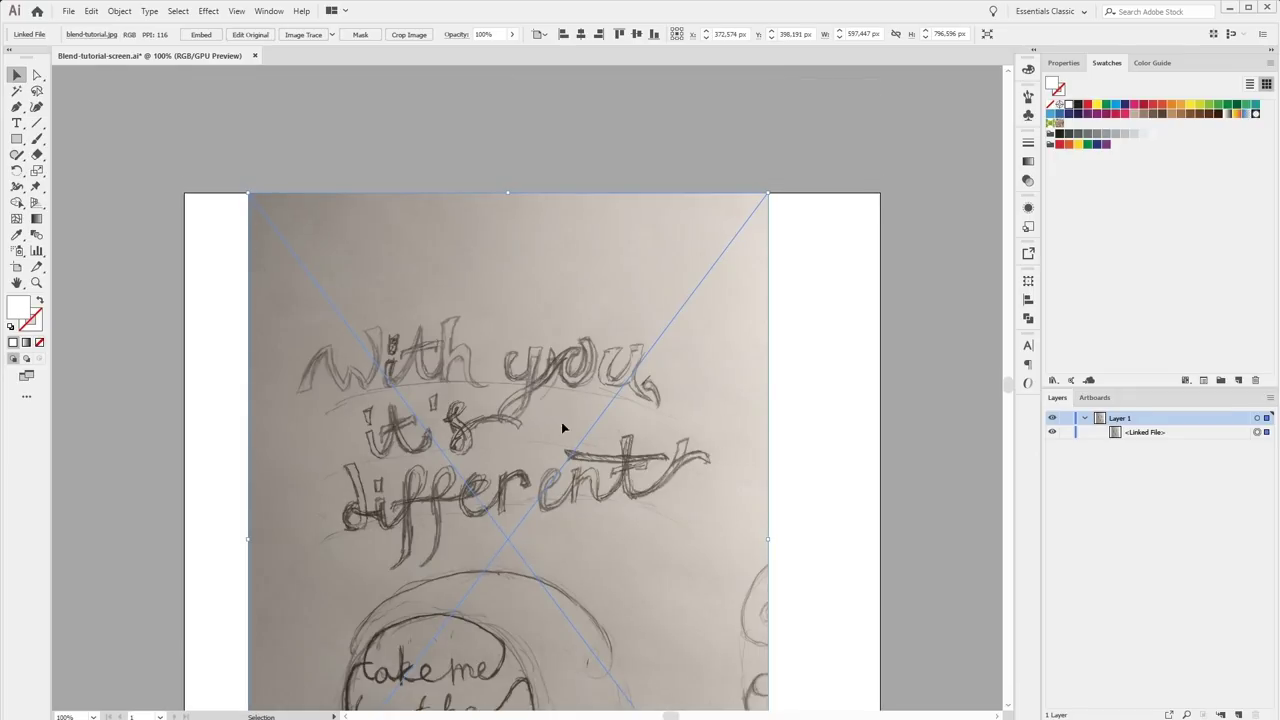
mouse_move(471, 196)
mouse_down()
mouse_move(488, 148)
mouse_move(493, 163)
mouse_up()
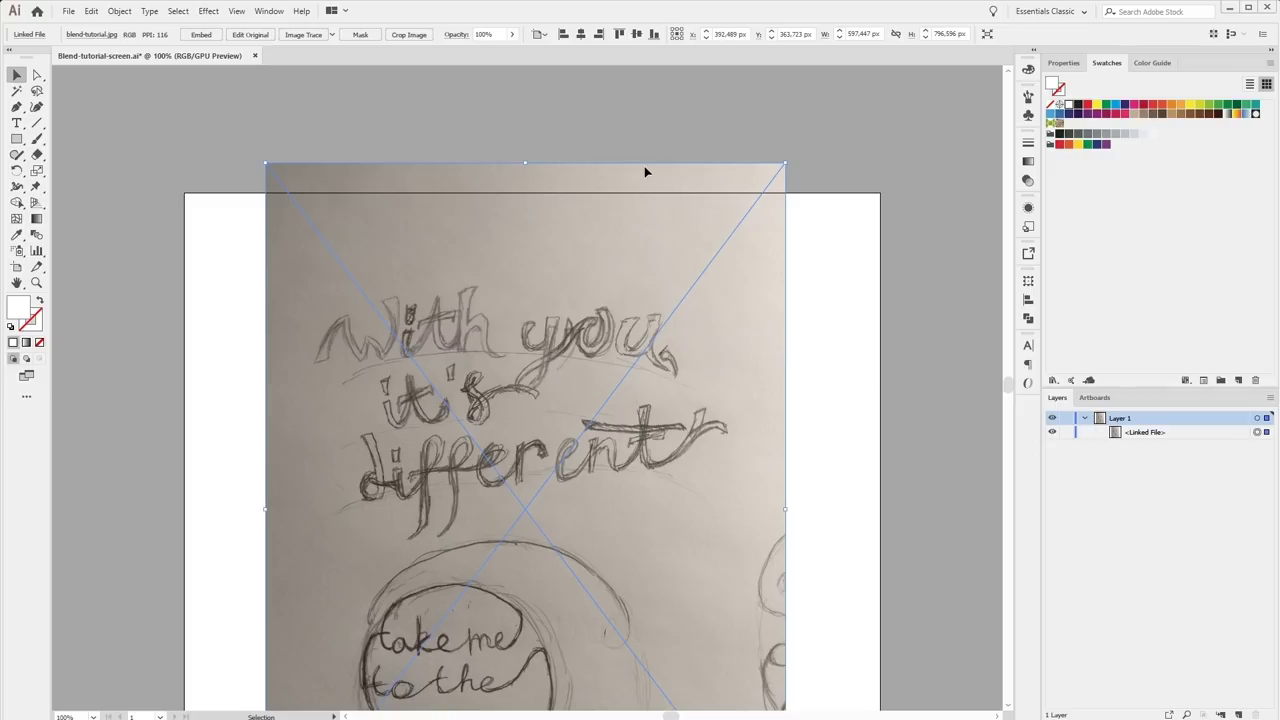
click(200, 35)
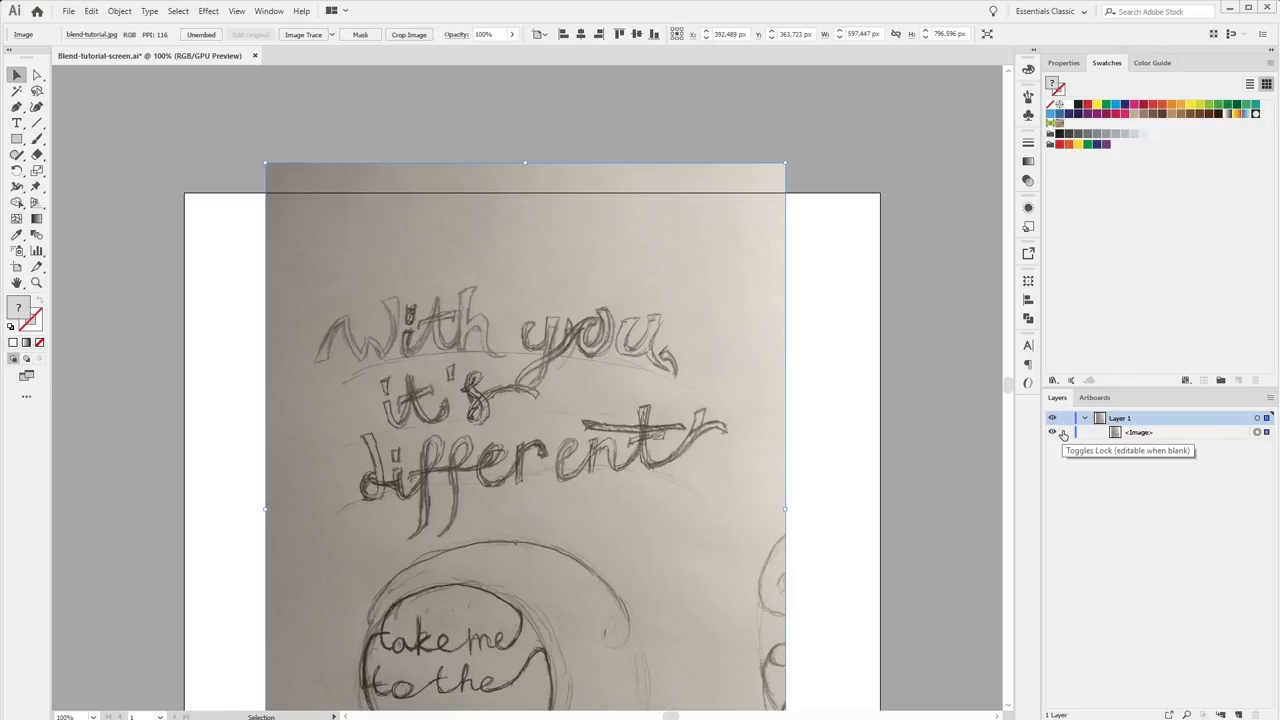
click(1064, 433)
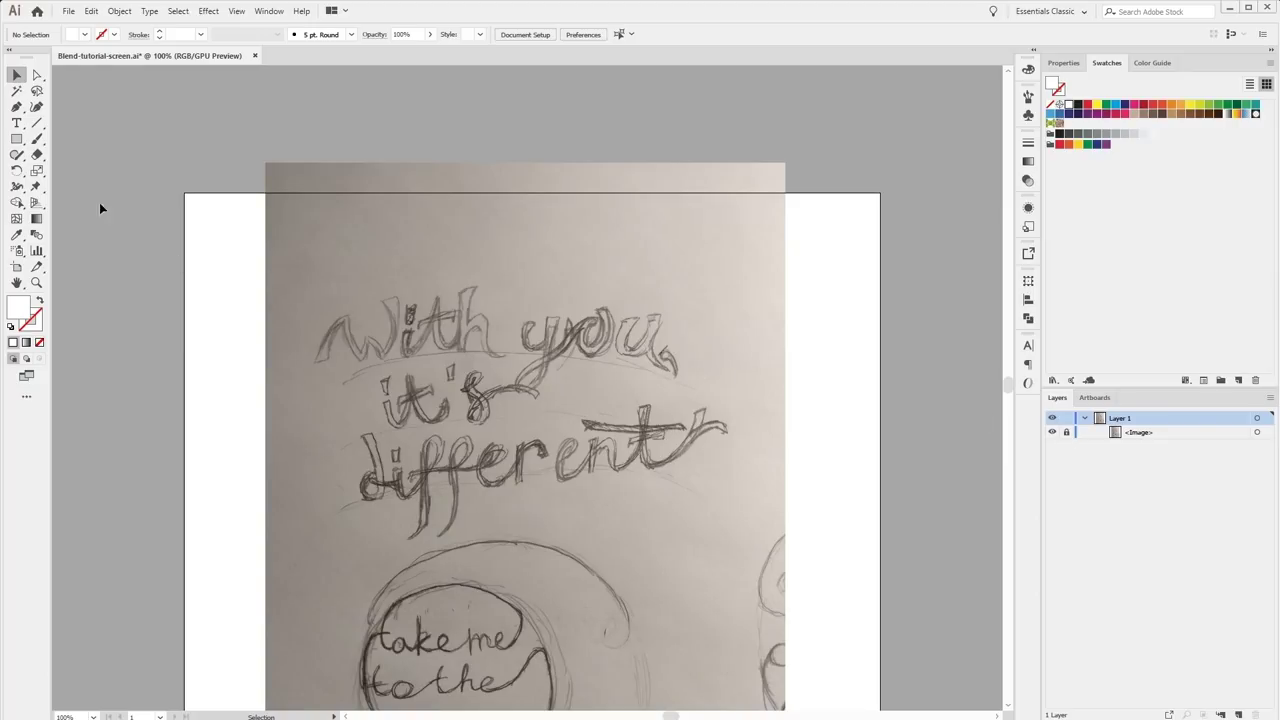
Pick the Ellipse tool and zoom in to 300% on the lettering.
key(l)
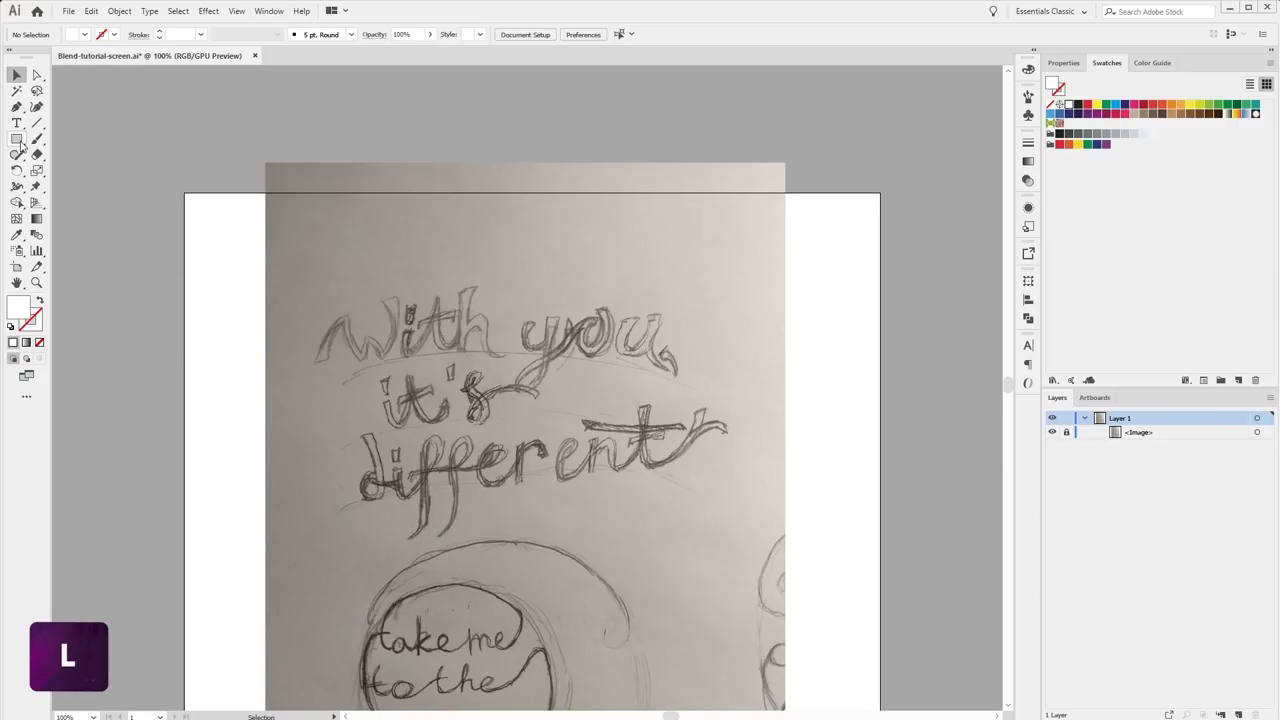
click(14, 143)
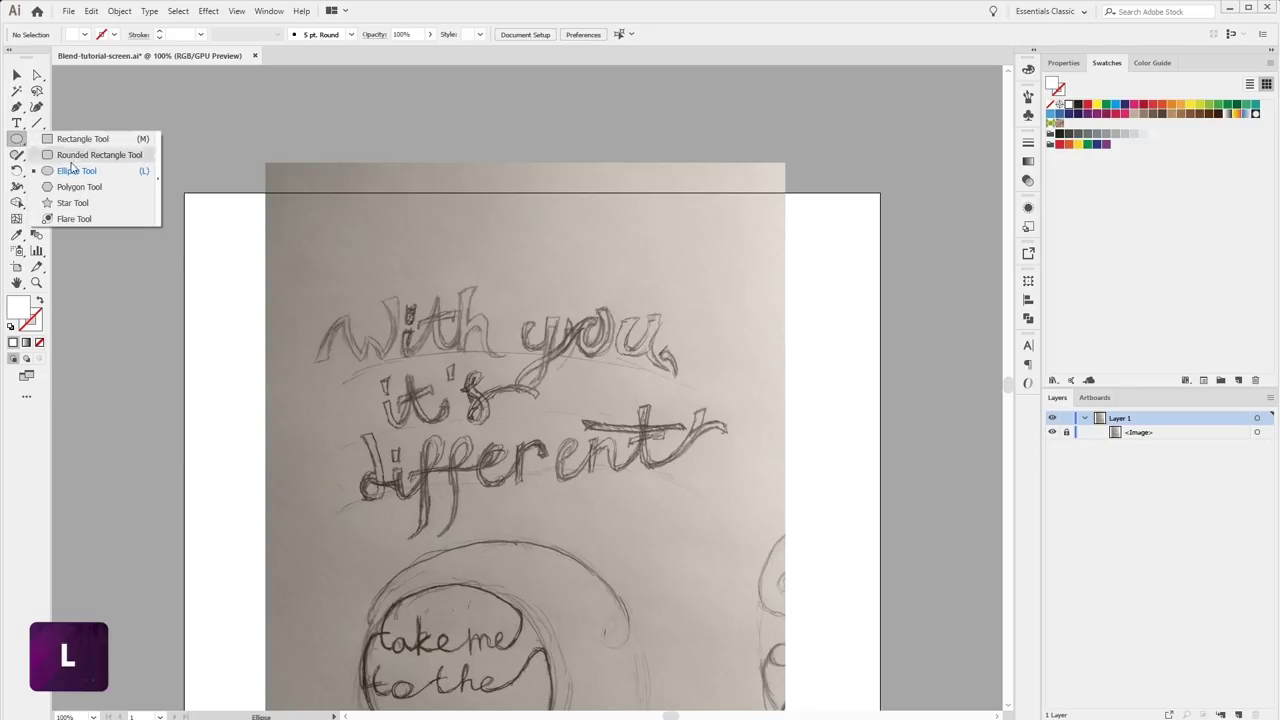
click(72, 175)
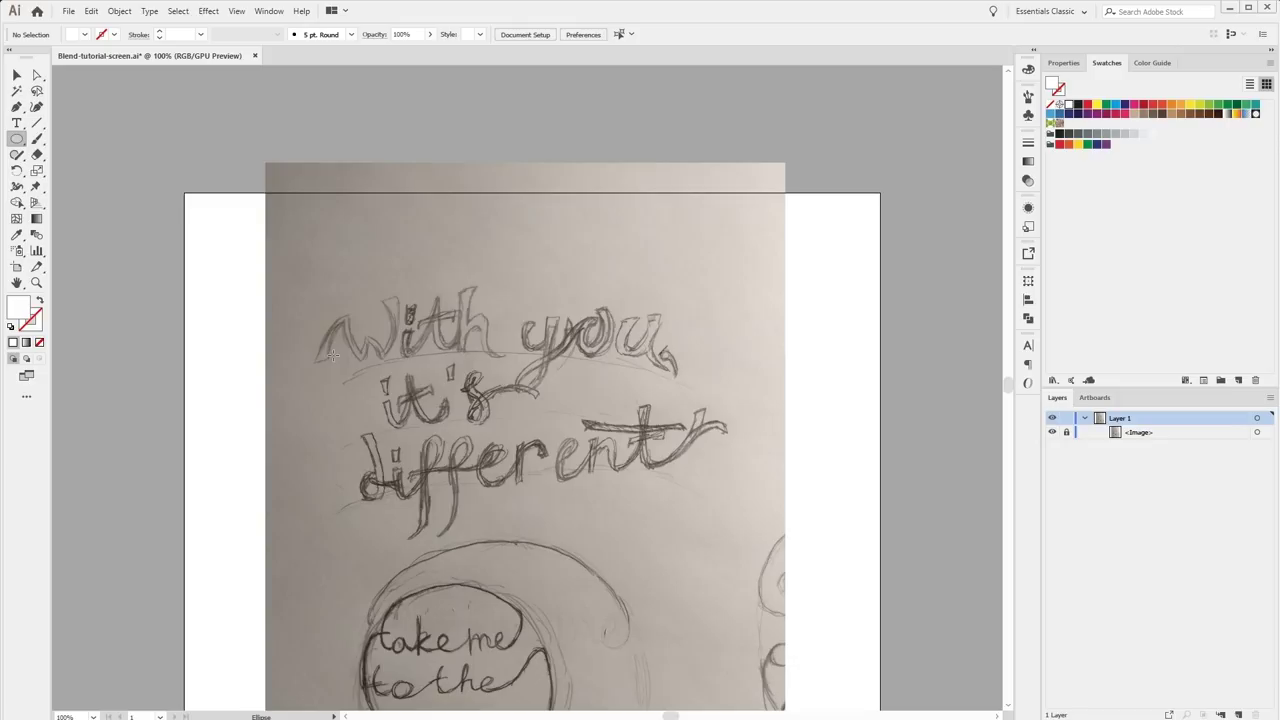
key(ctrl+plus)
key(ctrl+plus)
key(ctrl+plus)
scroll(335, 360, left, 5)
scroll(335, 360, up, 1)
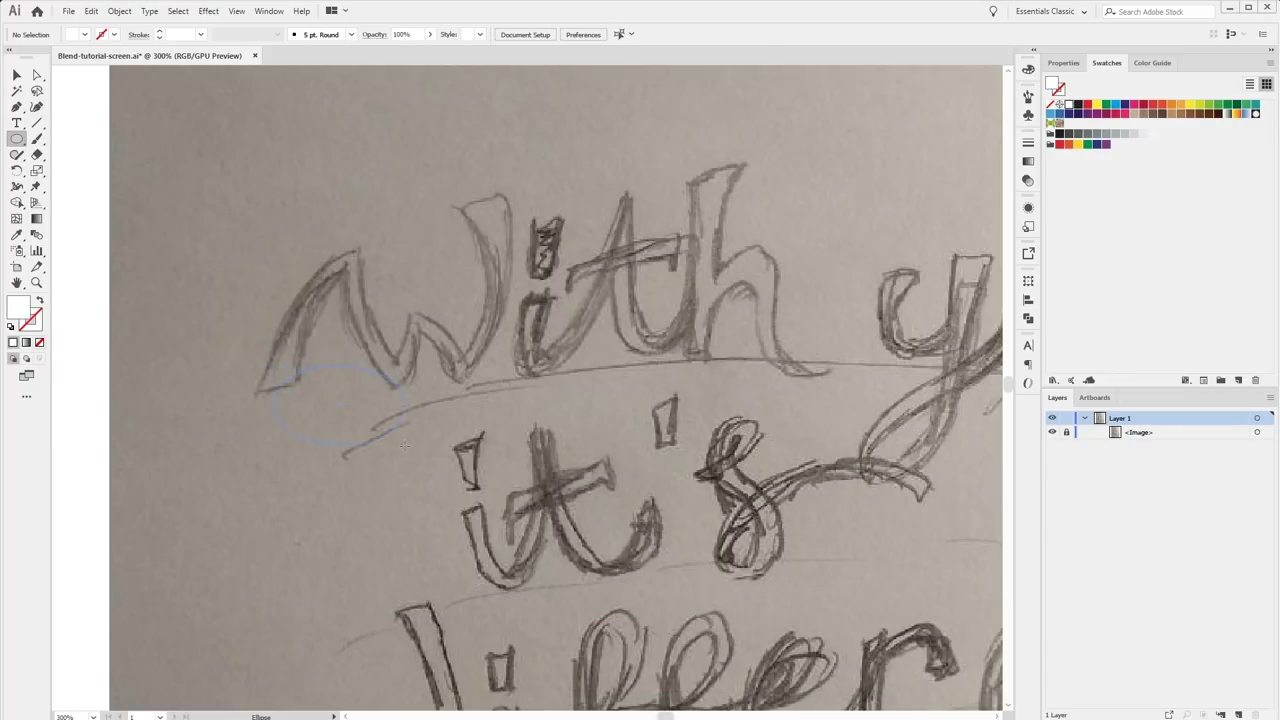
Create a 4 px by 4 px circle at the start of the W.
drag(272, 363, 290, 373)
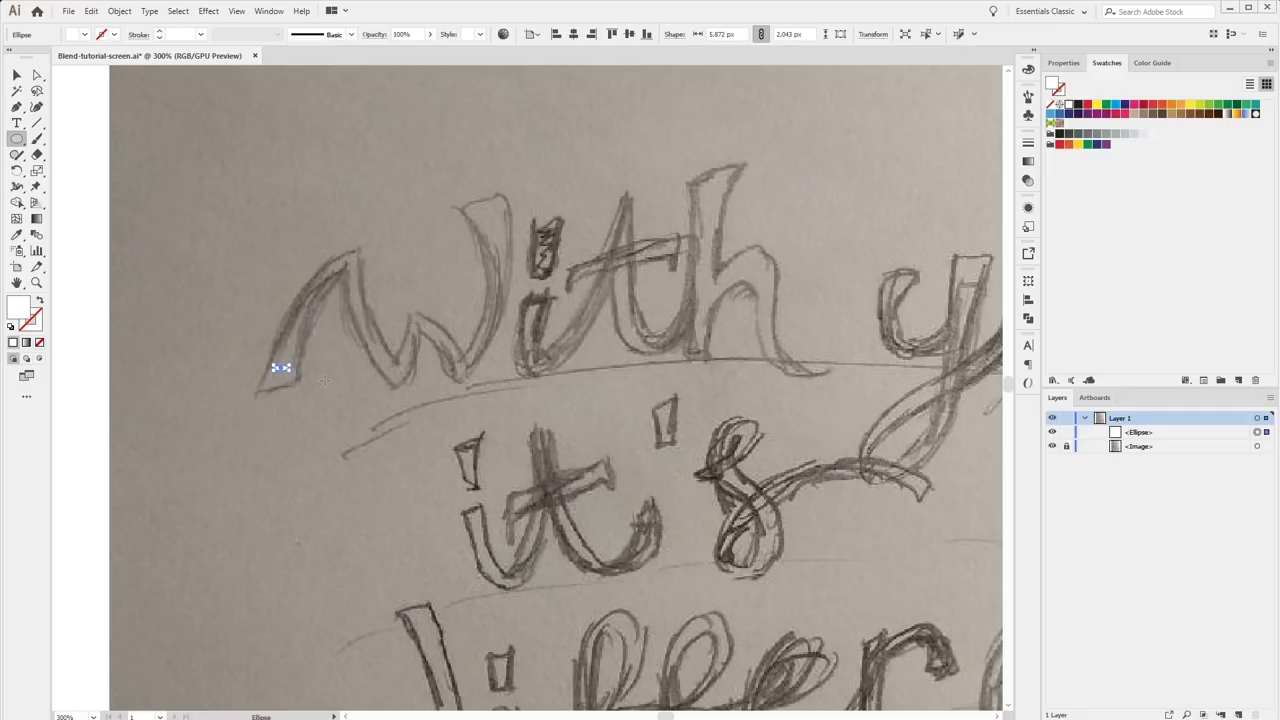
key(ctrl+z)
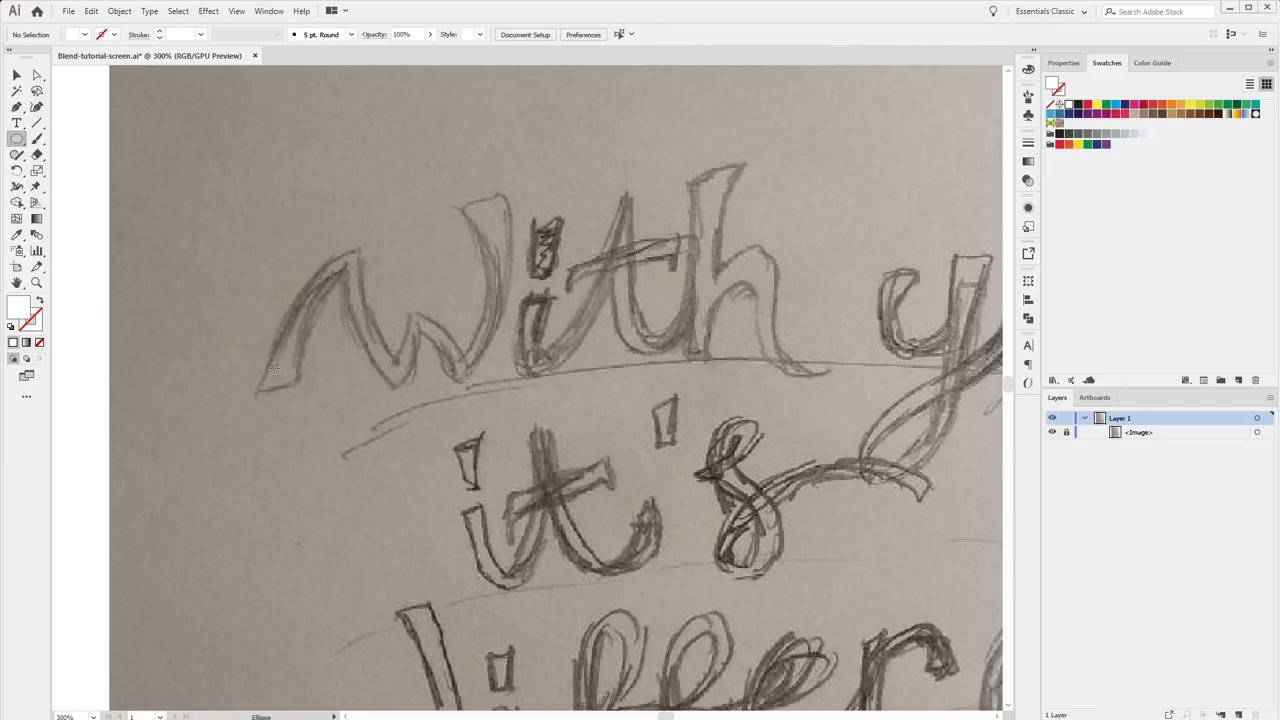
click(273, 368)
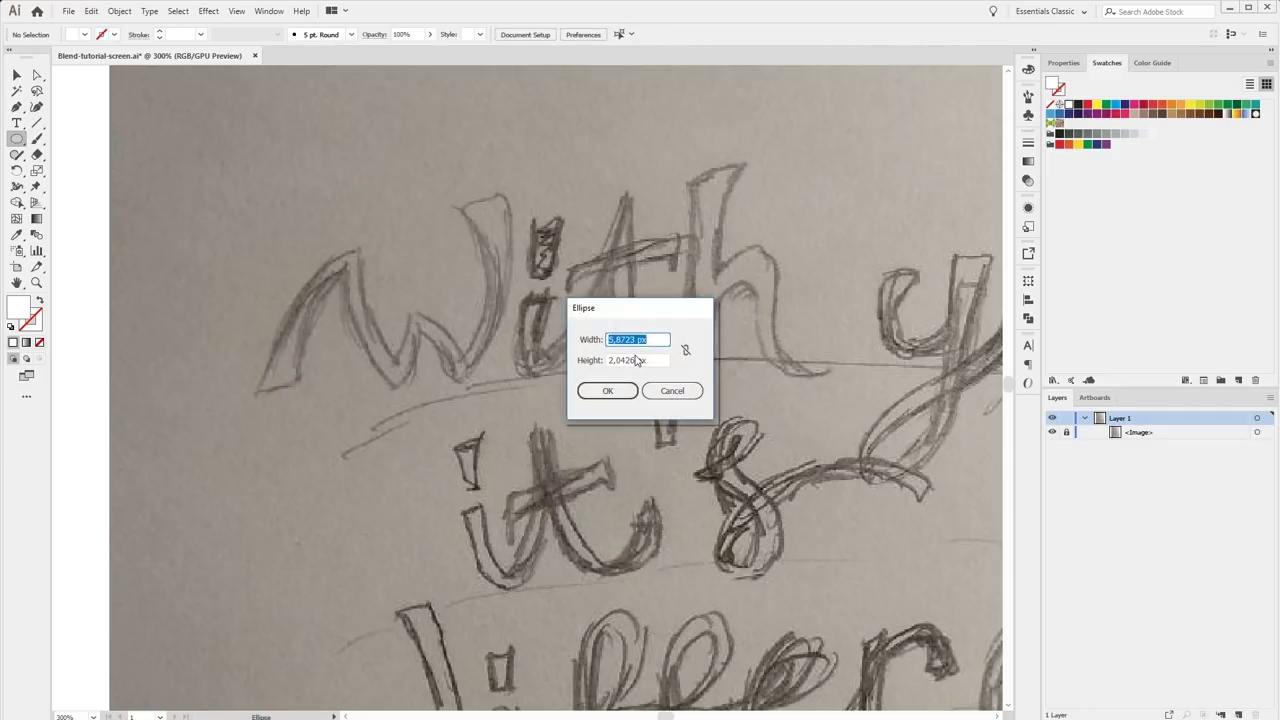
text(4)
key(Tab)
text(4)
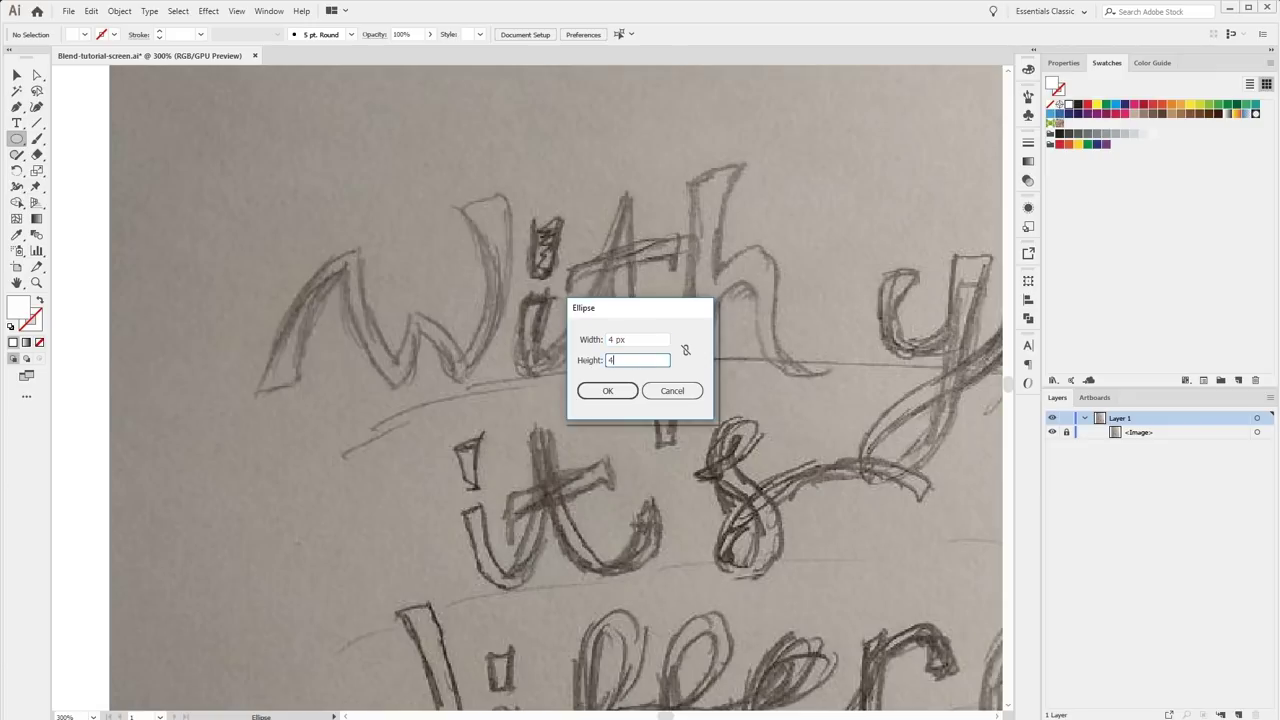
key(Return)
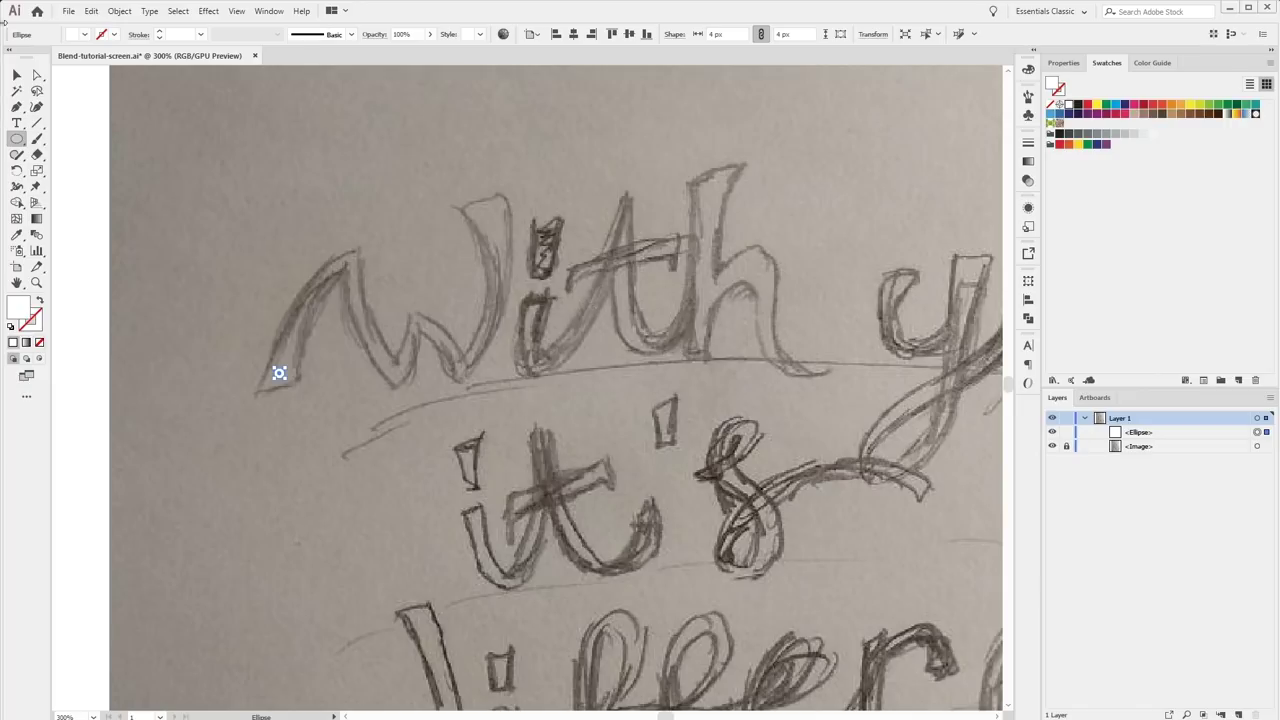
Fill the circle with light cyan #83FCEA.
click(16, 75)
click(258, 331)
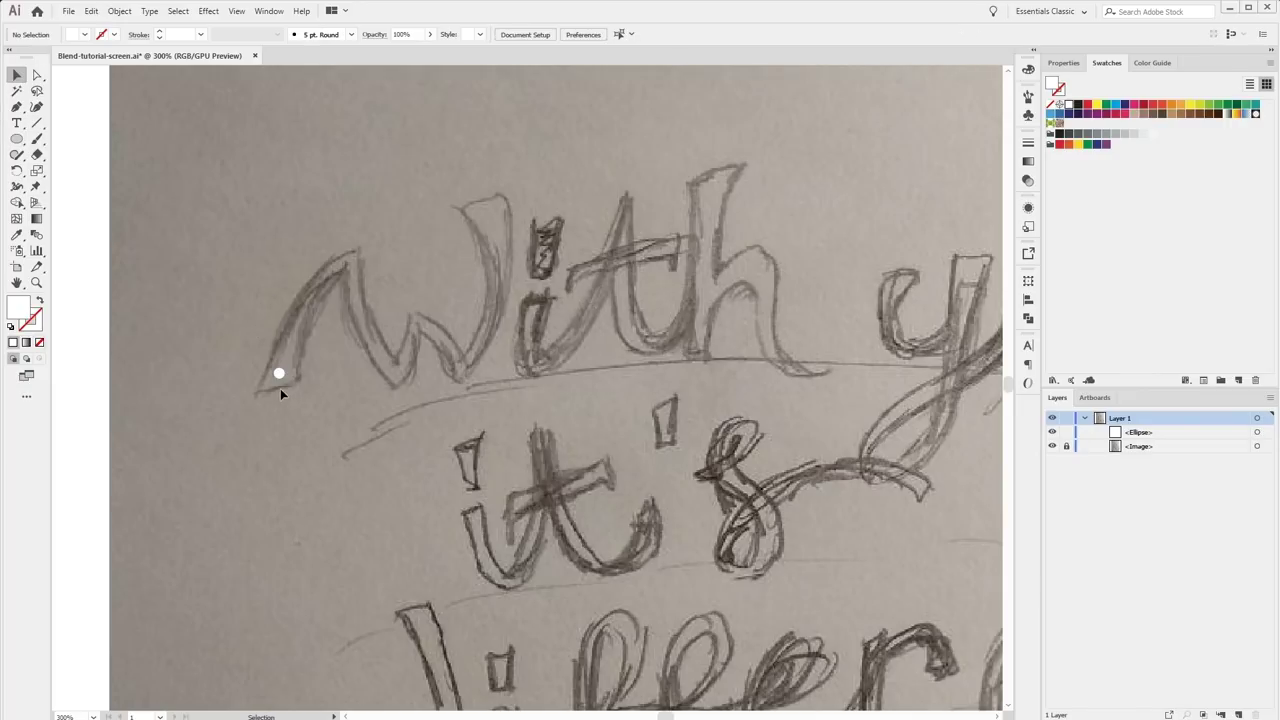
drag(281, 381, 285, 374)
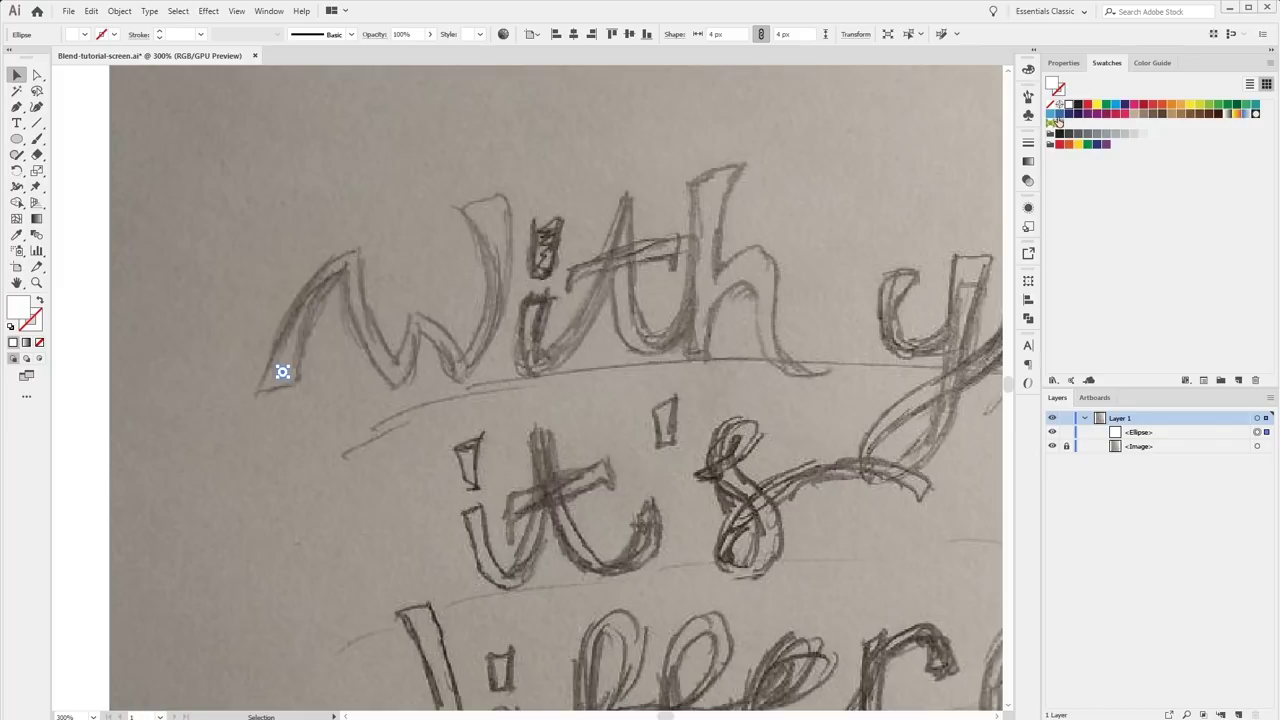
click(1254, 106)
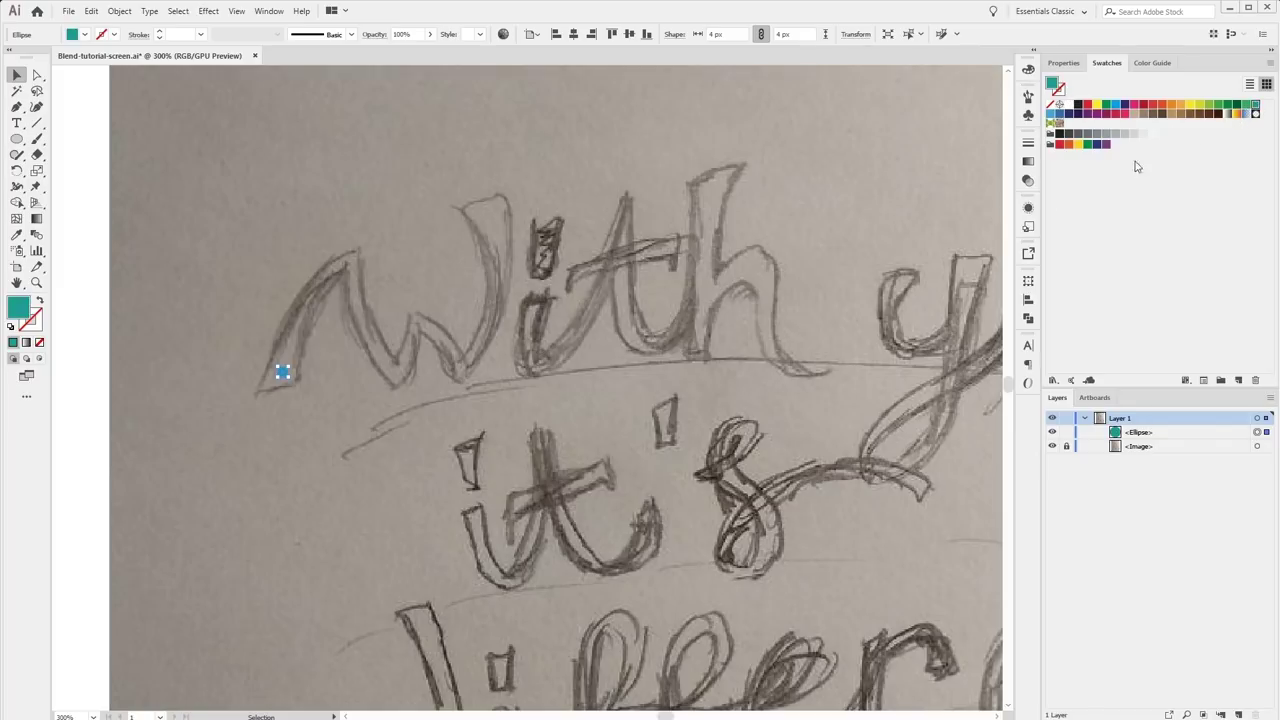
double_click(27, 305)
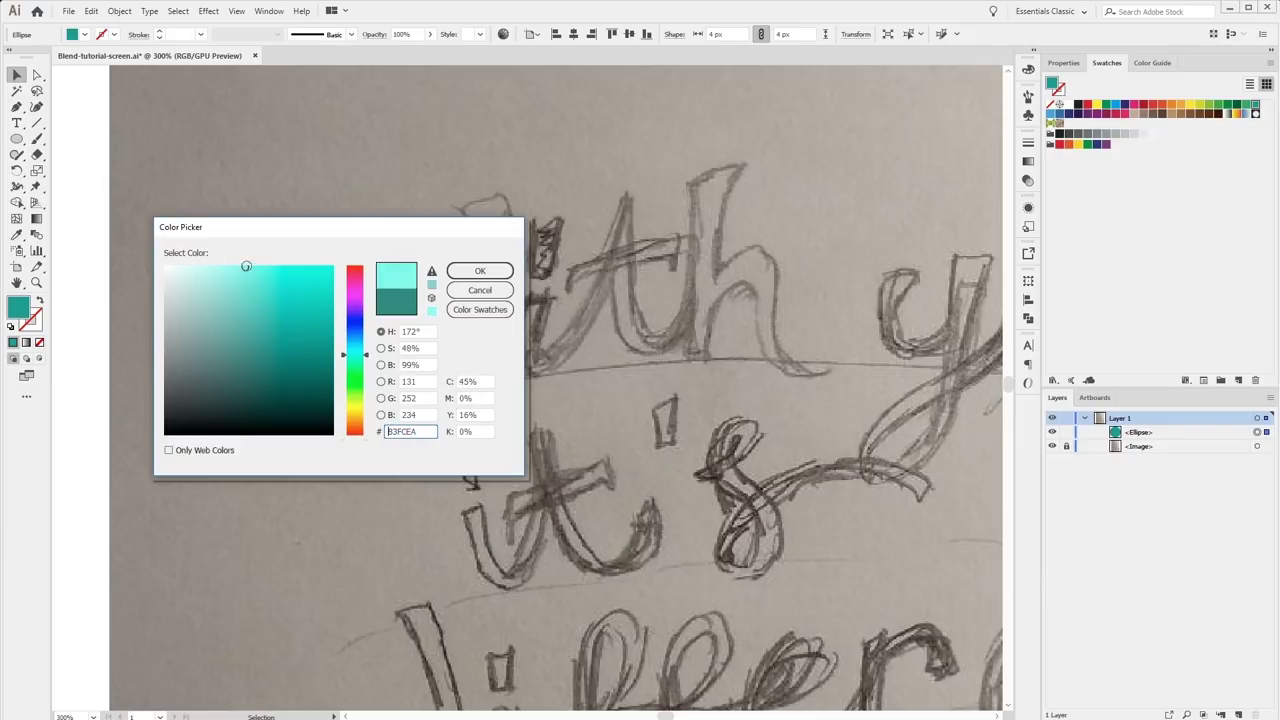
click(480, 271)
click(402, 383)
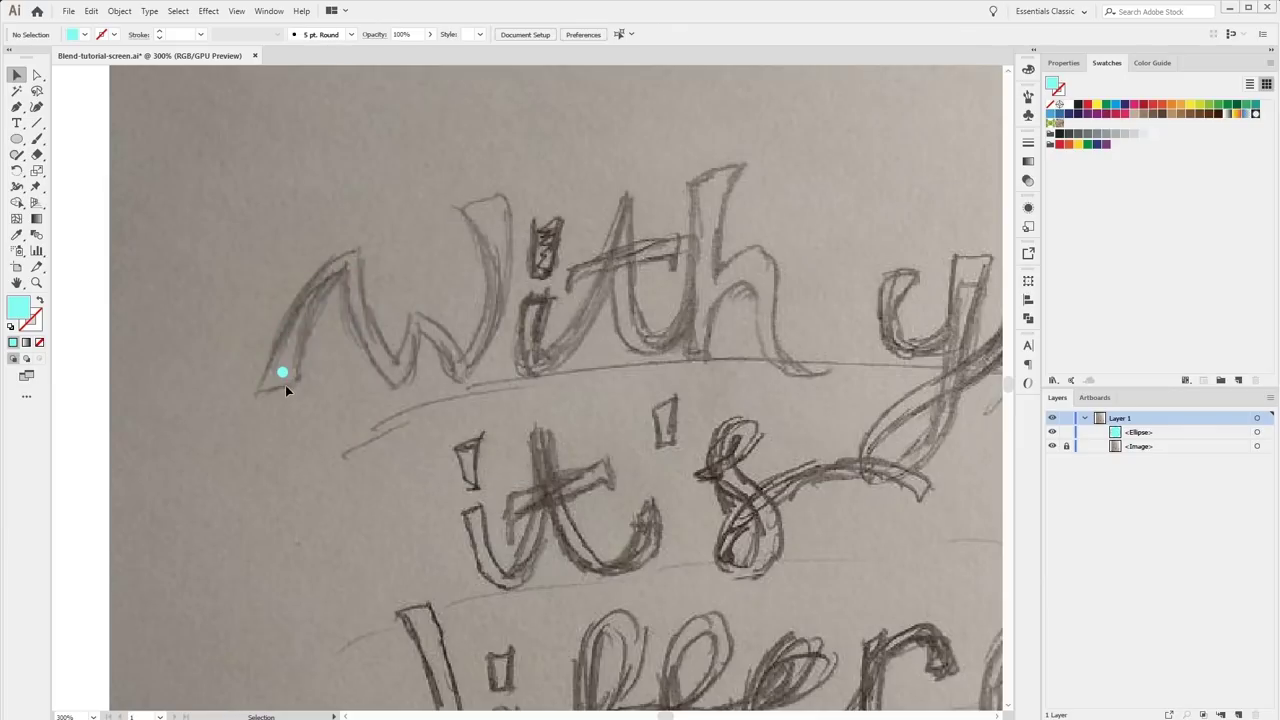
drag(264, 422, 337, 323)
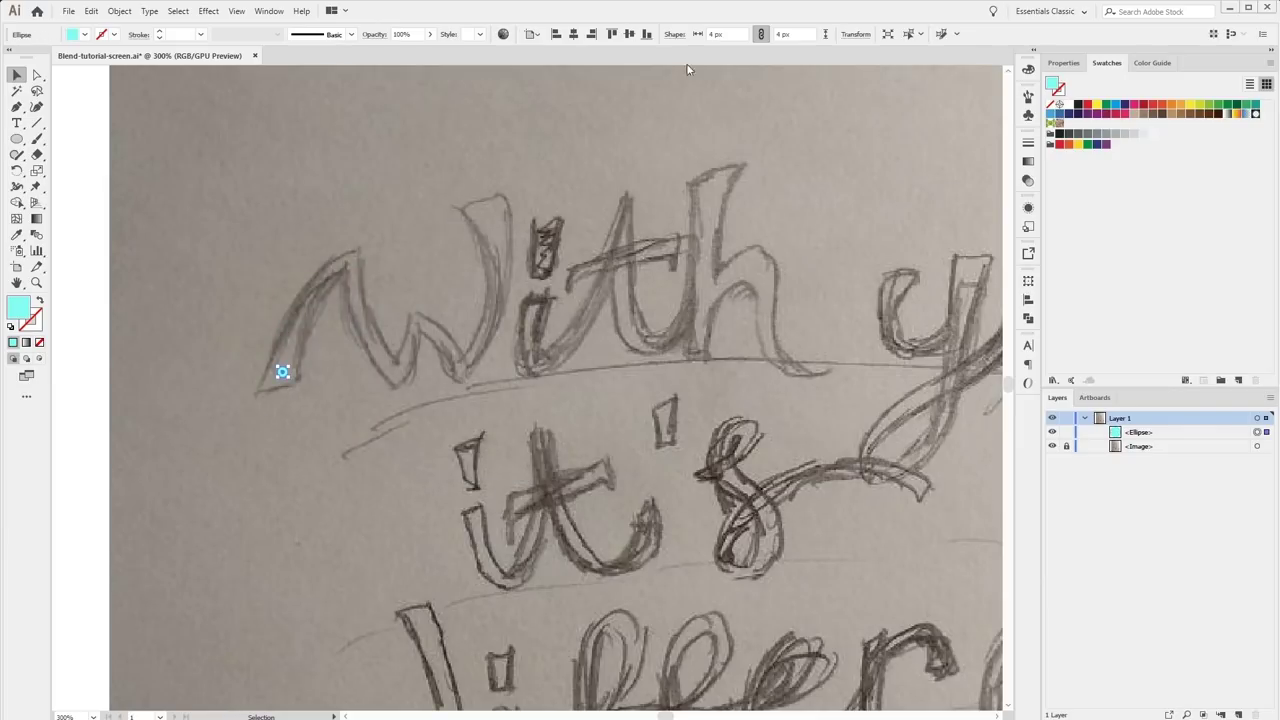
Copy the 4 px cyan circle to the W's top and first bottom.
click(697, 35)
click(203, 319)
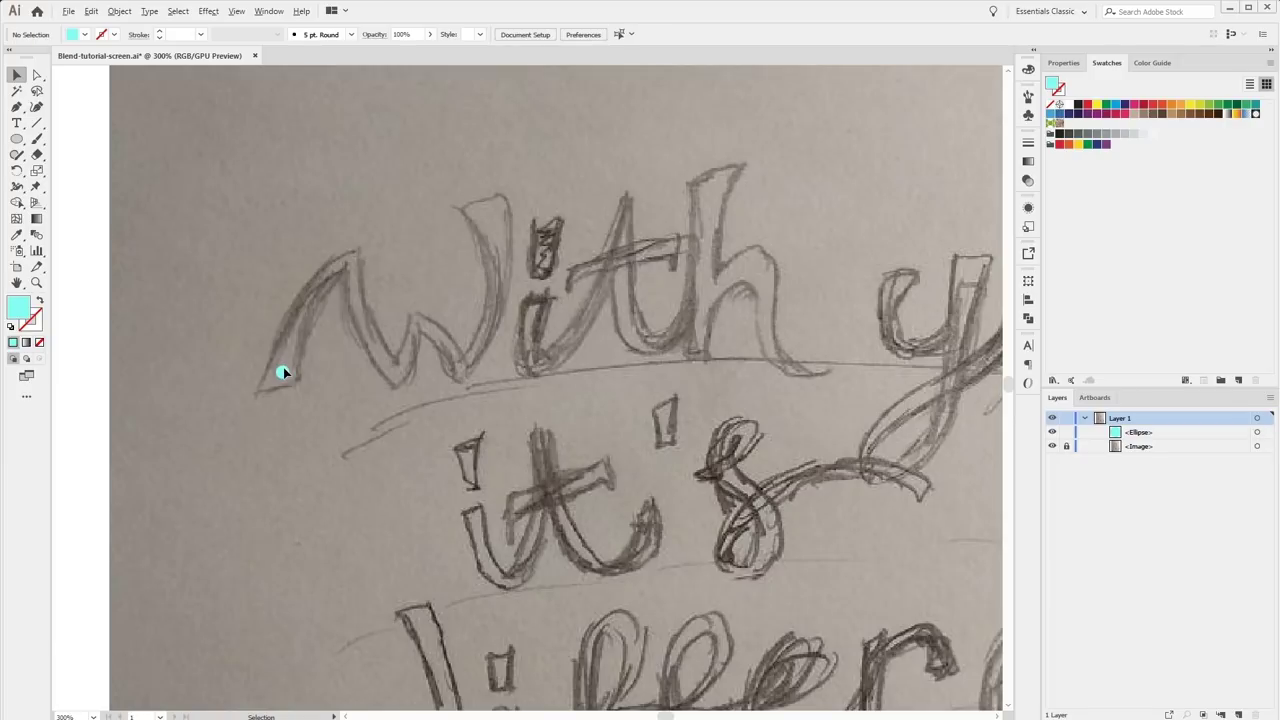
drag(283, 367, 352, 262)
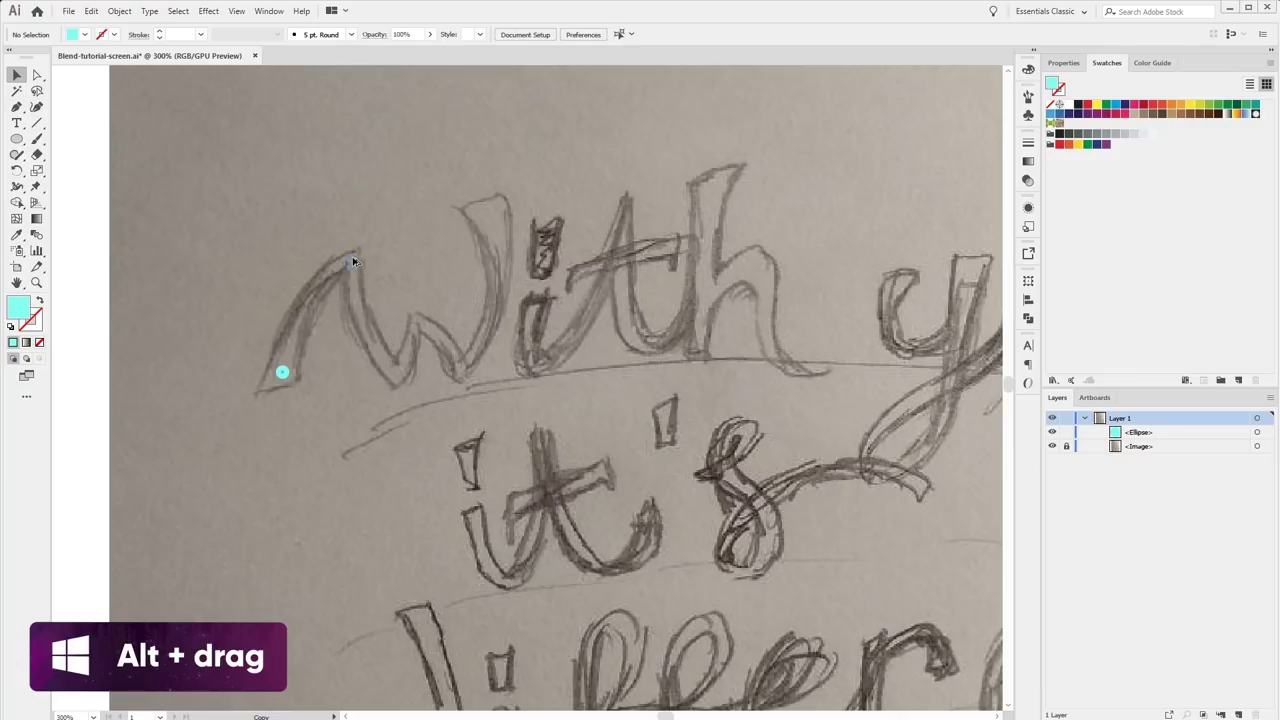
drag(352, 258, 352, 261)
click(378, 278)
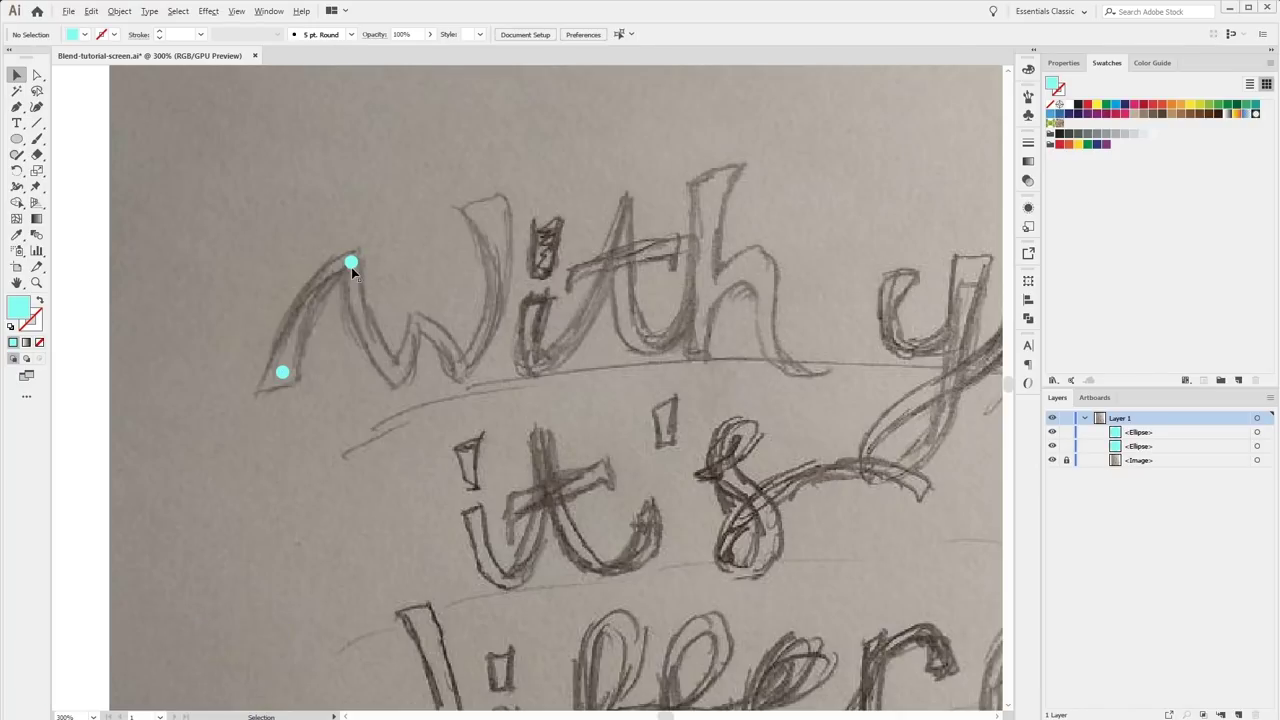
drag(351, 263, 396, 370)
click(423, 350)
Add cyan circle copies at the W's middle peak, second bottom and upper end.
click(396, 370)
drag(396, 370, 415, 322)
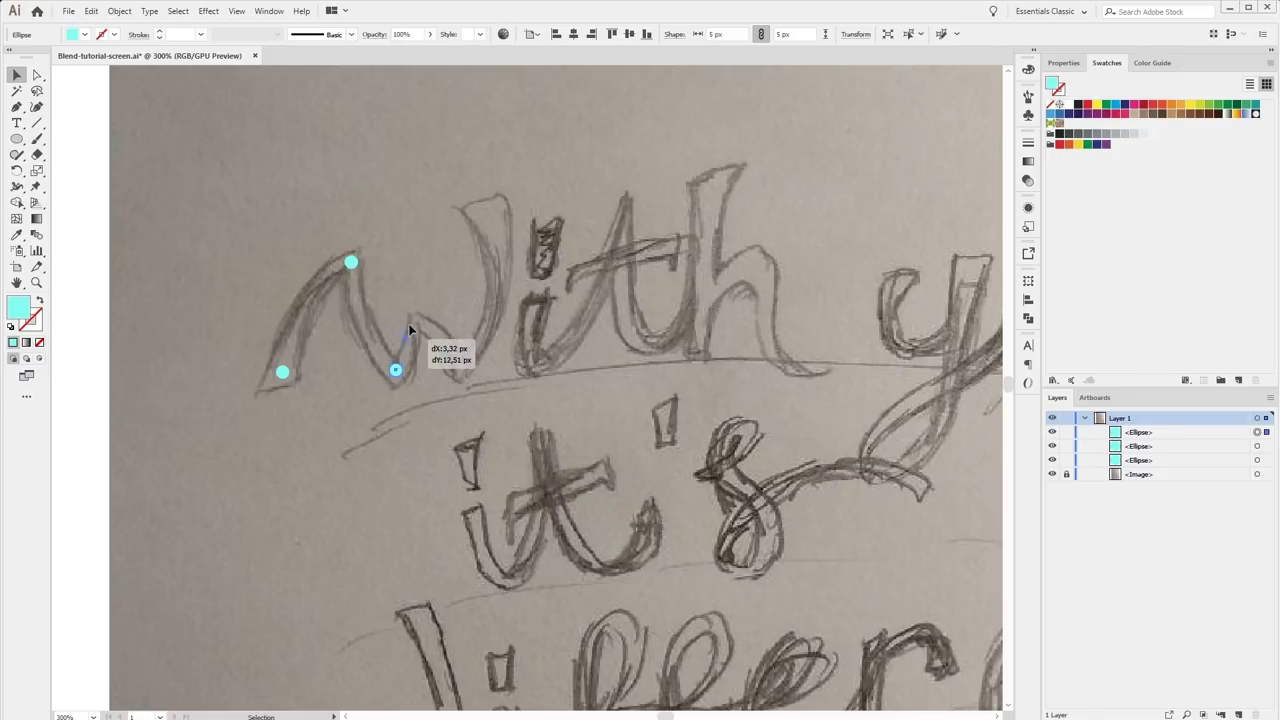
click(420, 330)
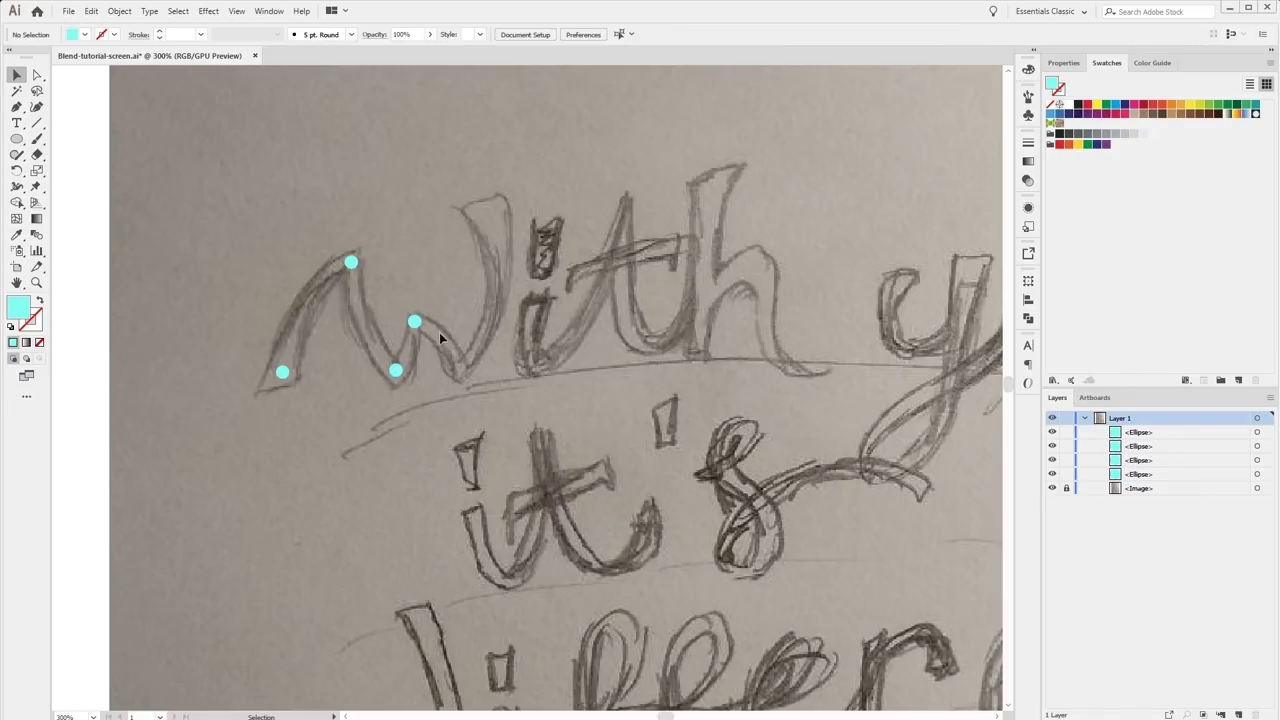
drag(415, 322, 458, 367)
click(489, 373)
drag(465, 370, 502, 218)
click(612, 267)
Place cyan circle copies at the turns of 'ith'.
mouse_move(642, 300)
mouse_down()
mouse_move(417, 355)
mouse_move(85, 340)
mouse_move(572, 324)
mouse_up()
mouse_move(431, 237)
mouse_down()
mouse_move(486, 260)
mouse_move(475, 330)
mouse_up()
mouse_move(474, 386)
mouse_down()
mouse_move(566, 240)
mouse_move(581, 363)
mouse_up()
drag(566, 240, 652, 216)
drag(581, 363, 642, 368)
mouse_move(642, 368)
mouse_down()
mouse_move(696, 296)
mouse_move(740, 395)
mouse_up()
drag(652, 216, 613, 273)
drag(613, 273, 514, 303)
drag(766, 277, 380, 255)
Add cyan circle copies along 'you', then pan back to 'With' and pick the Blend tool.
mouse_move(355, 374)
mouse_down()
mouse_move(454, 290)
mouse_move(473, 348)
mouse_move(524, 277)
mouse_up()
mouse_move(516, 388)
mouse_down()
mouse_move(489, 436)
mouse_move(426, 472)
mouse_move(633, 272)
mouse_up()
drag(643, 368, 681, 248)
mouse_move(681, 248)
mouse_down()
mouse_move(755, 275)
mouse_move(754, 361)
mouse_move(831, 265)
mouse_move(867, 373)
mouse_up()
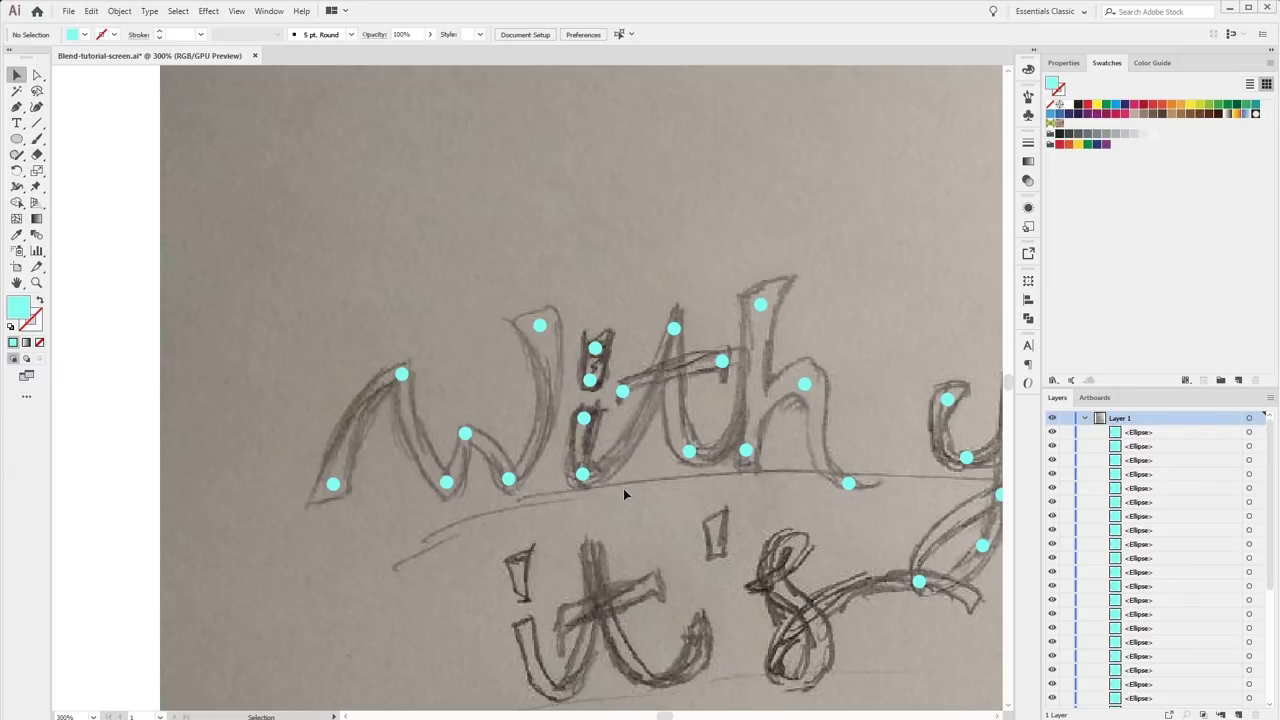
drag(958, 415, 434, 389)
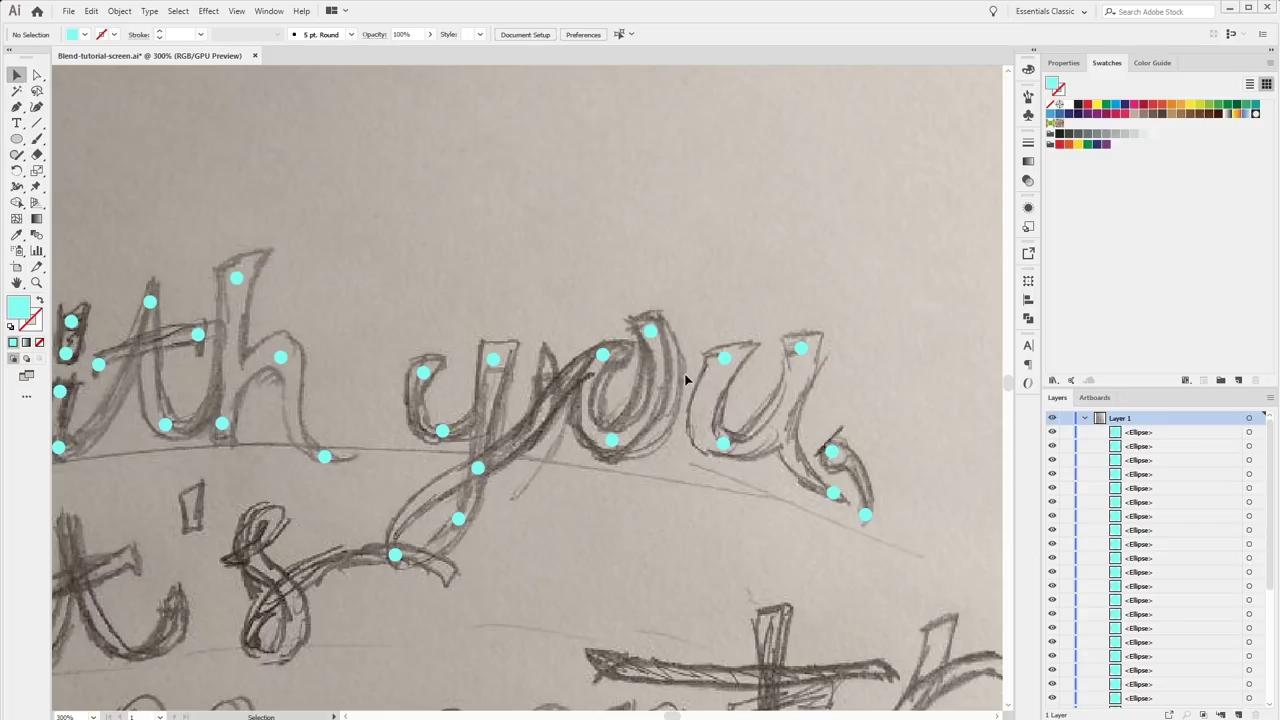
drag(57, 335, 503, 337)
drag(428, 349, 525, 351)
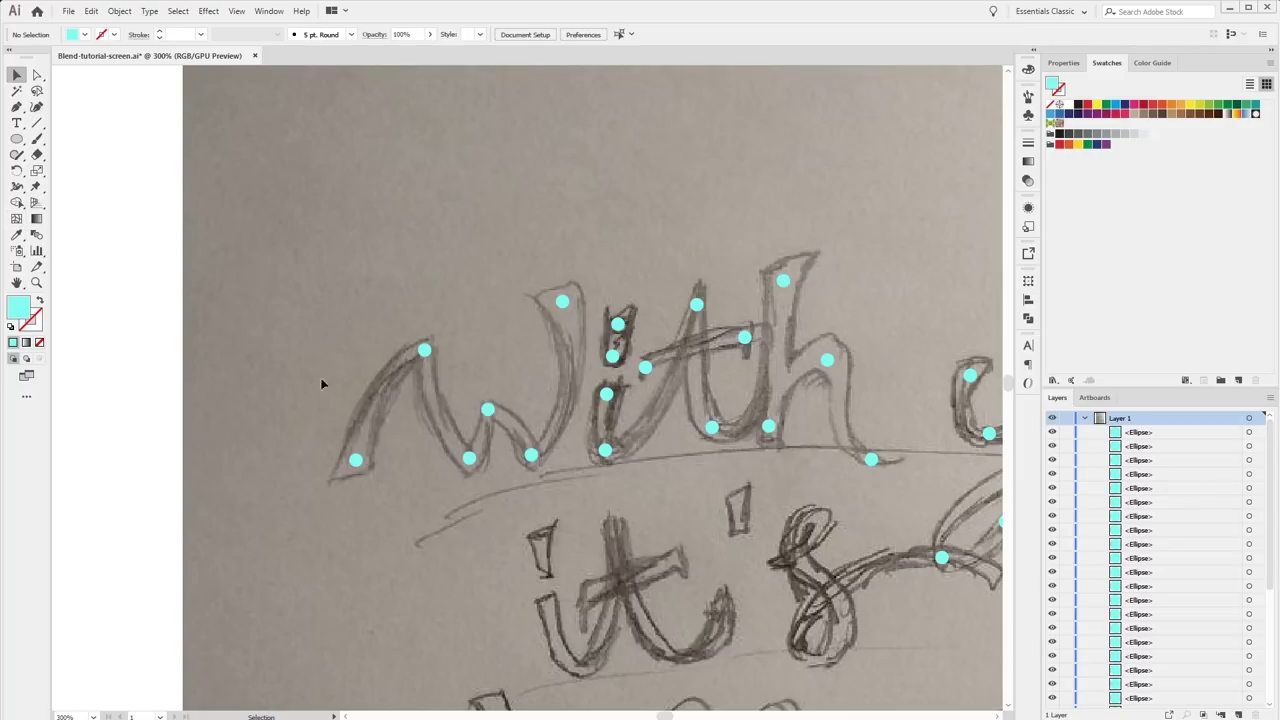
key(w)
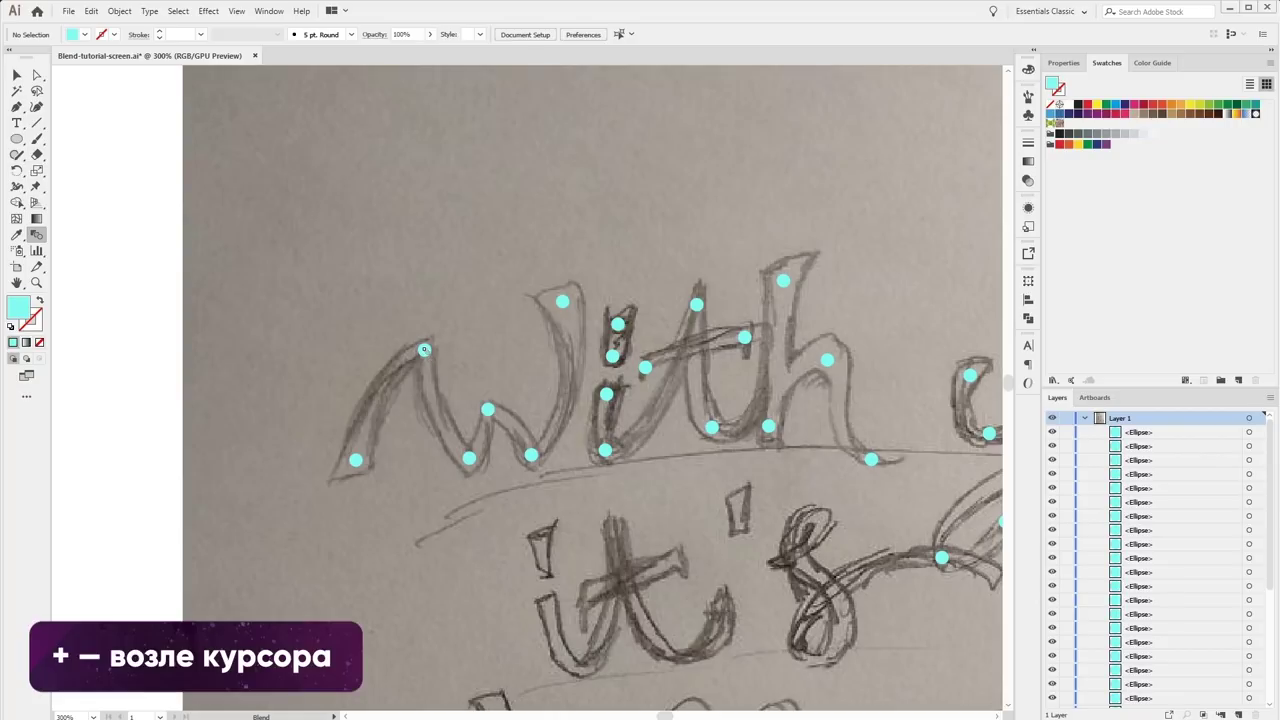
Blend the five W dots into one dotted W stroke.
click(425, 351)
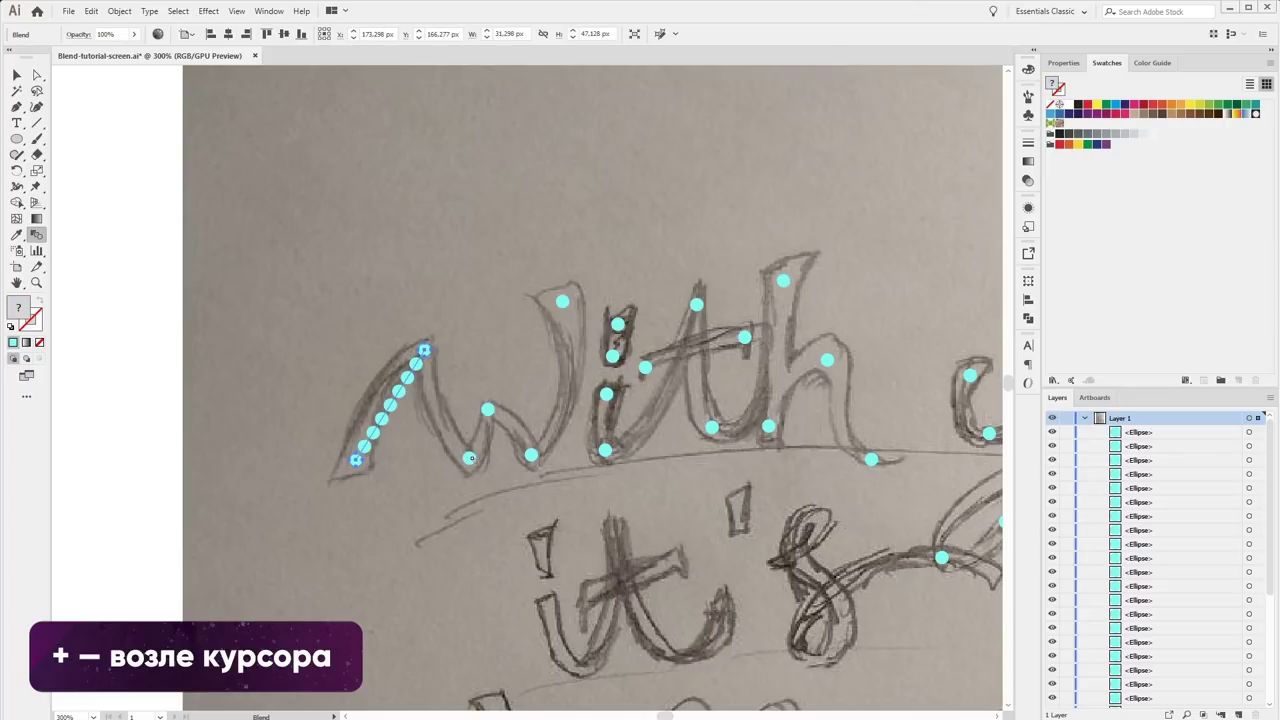
click(470, 458)
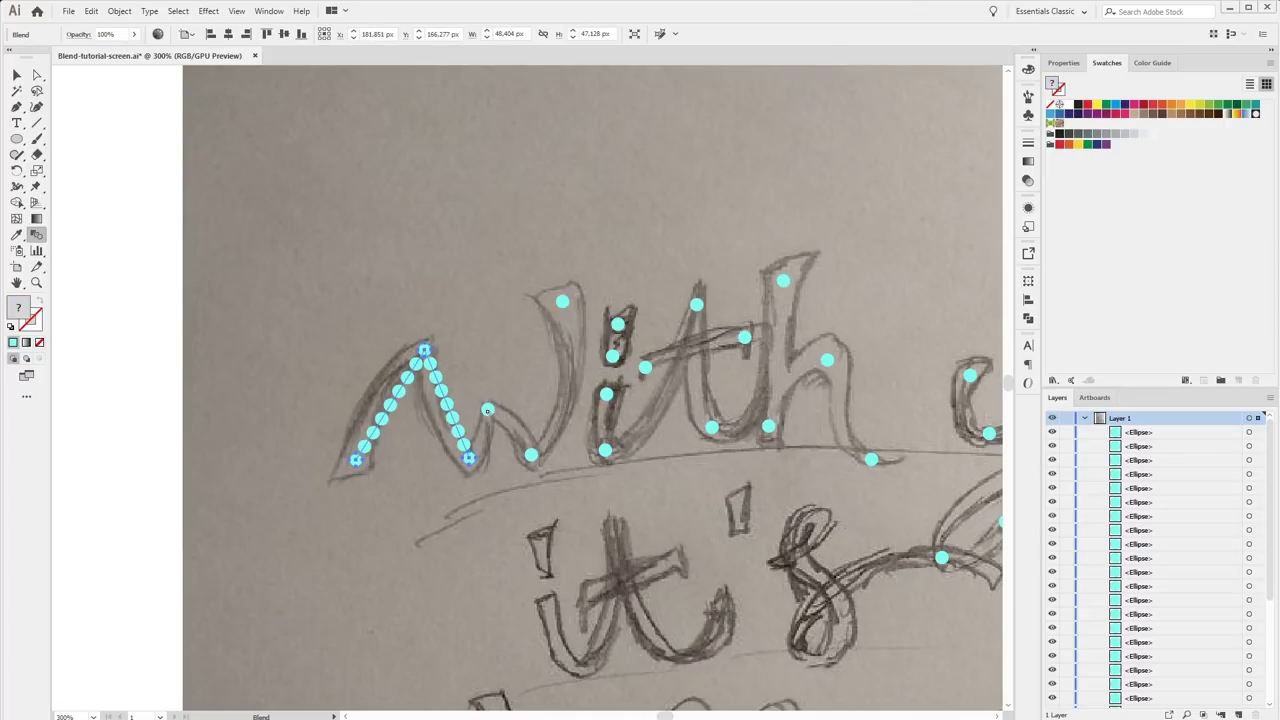
click(492, 414)
click(531, 456)
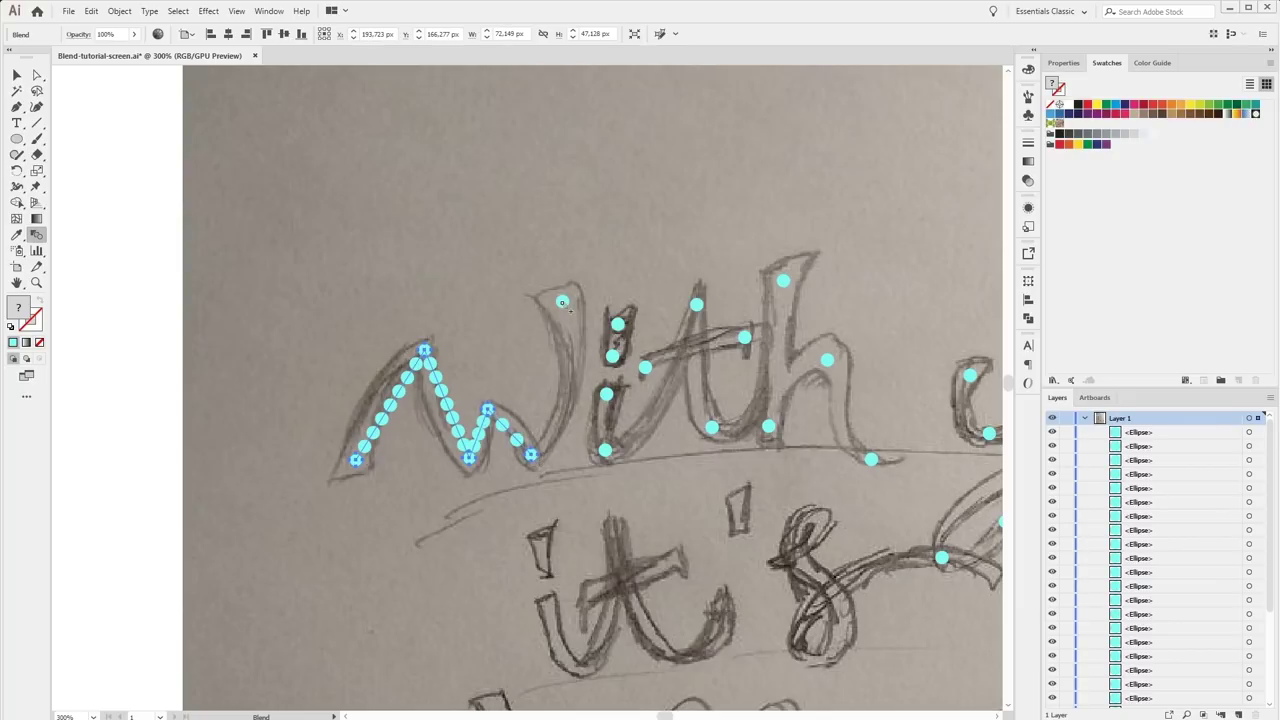
click(563, 303)
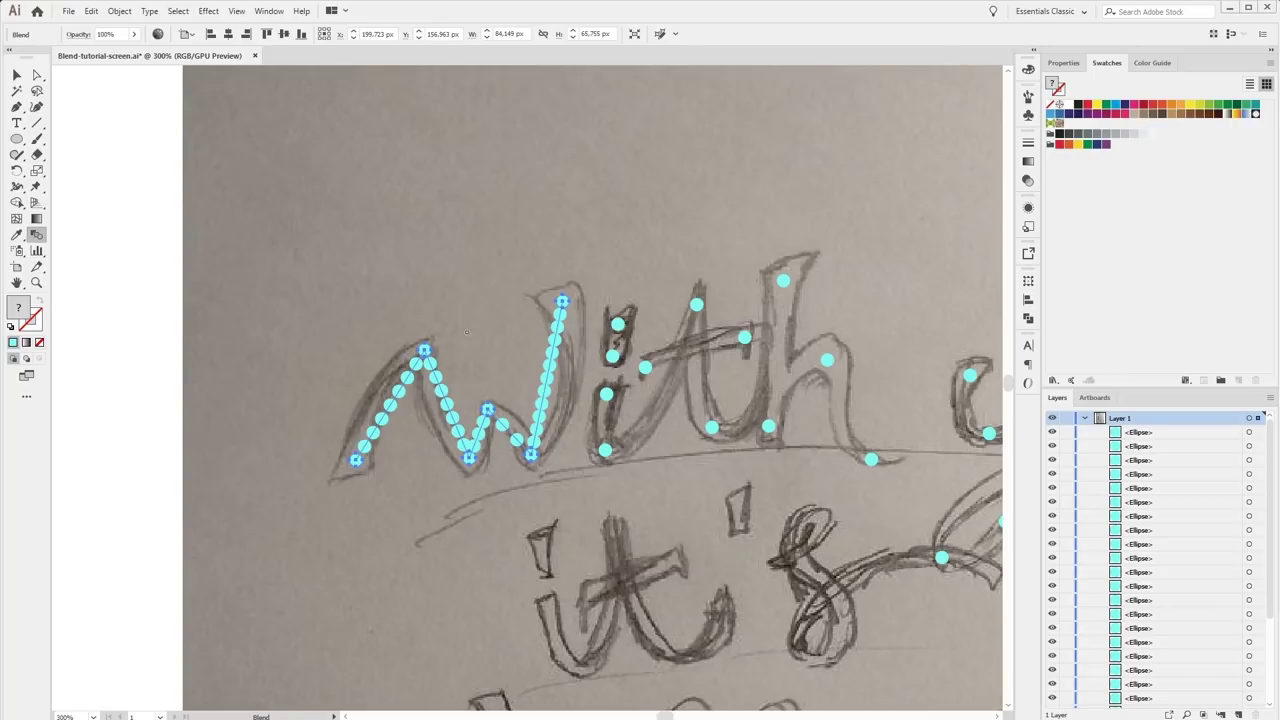
key(v)
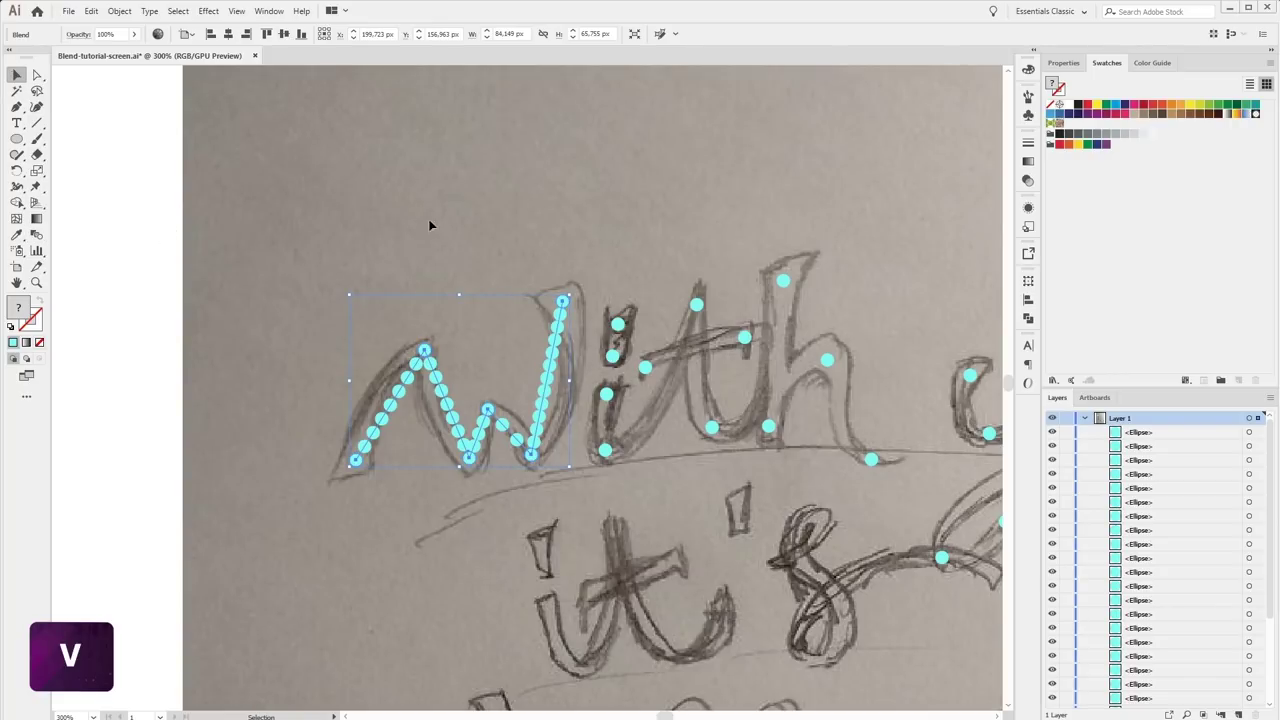
click(392, 351)
click(433, 374)
click(478, 262)
Blend the dots along the i, t and h into a dotted stroke.
key(w)
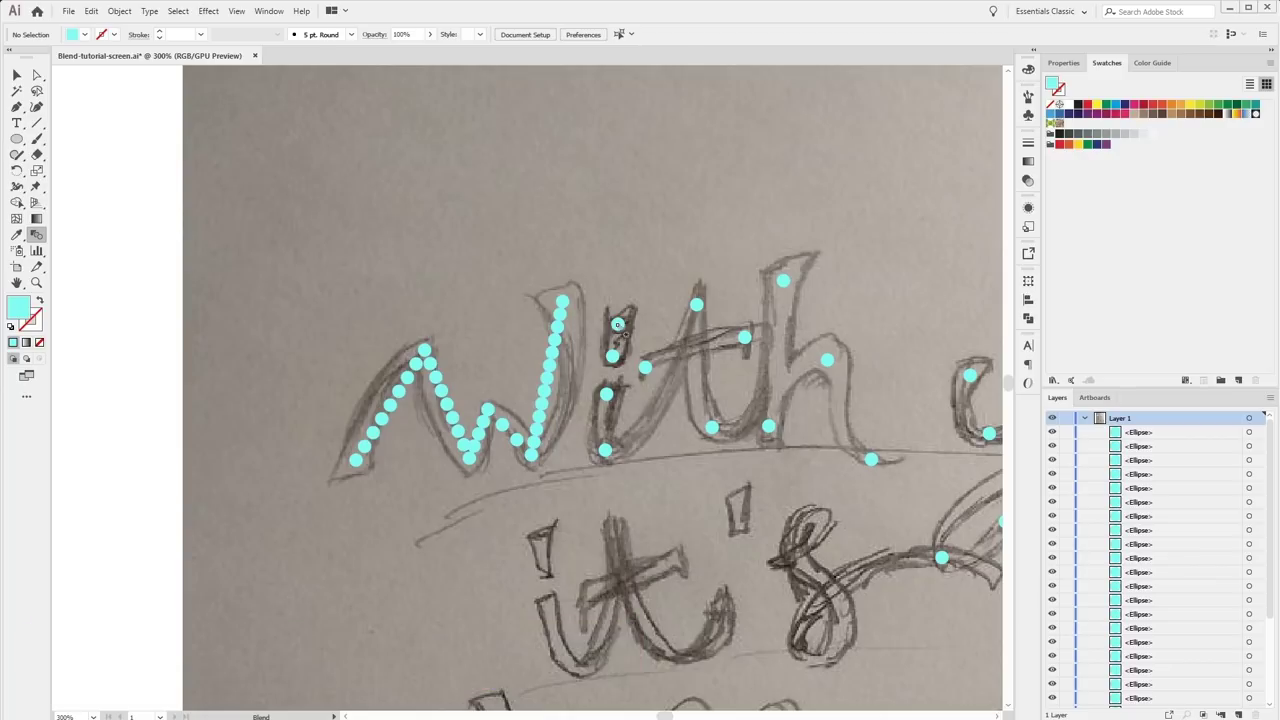
click(606, 394)
click(605, 450)
click(696, 304)
click(711, 427)
click(783, 281)
click(768, 427)
click(826, 360)
click(871, 459)
key(v)
scroll(712, 325, right, 3)
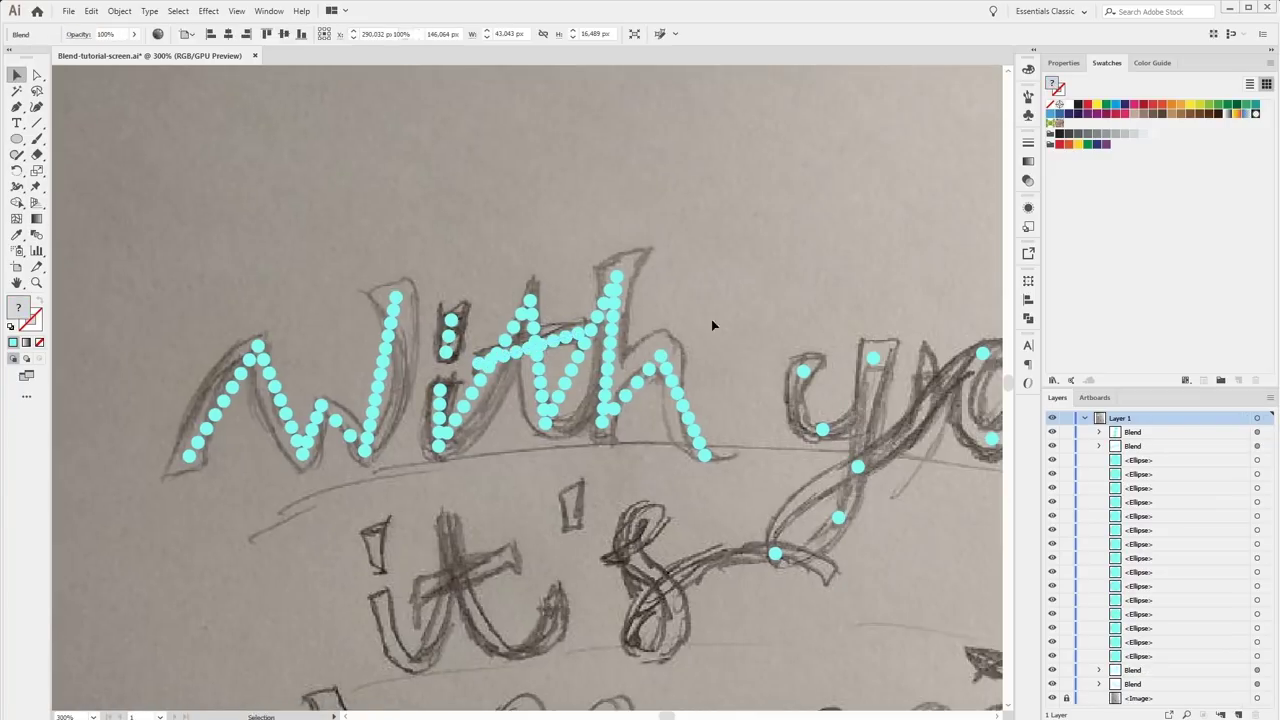
scroll(712, 325, right, 6)
Blend the dots of the y, including its tail, and around the o.
key(w)
click(464, 393)
click(514, 322)
click(480, 481)
click(416, 516)
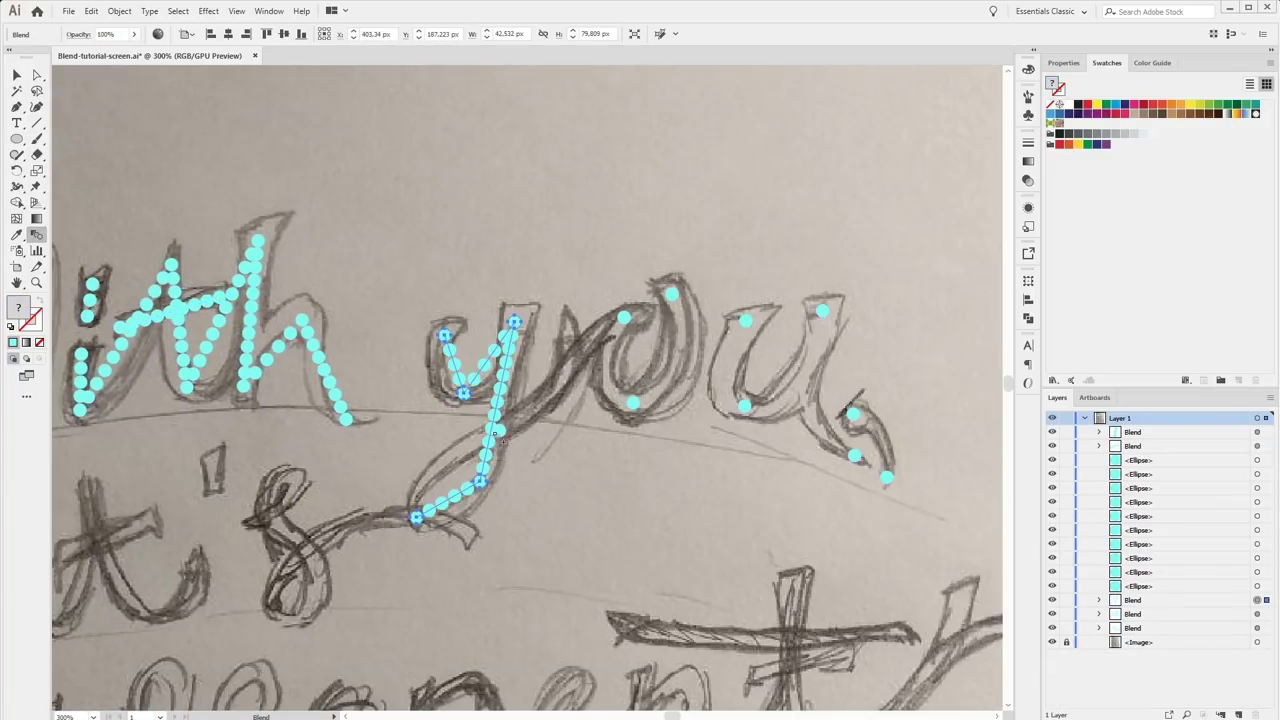
click(500, 430)
click(624, 318)
click(633, 403)
click(672, 294)
key(v)
Blend the dots along the u down into its tail.
scroll(551, 337, right, 5)
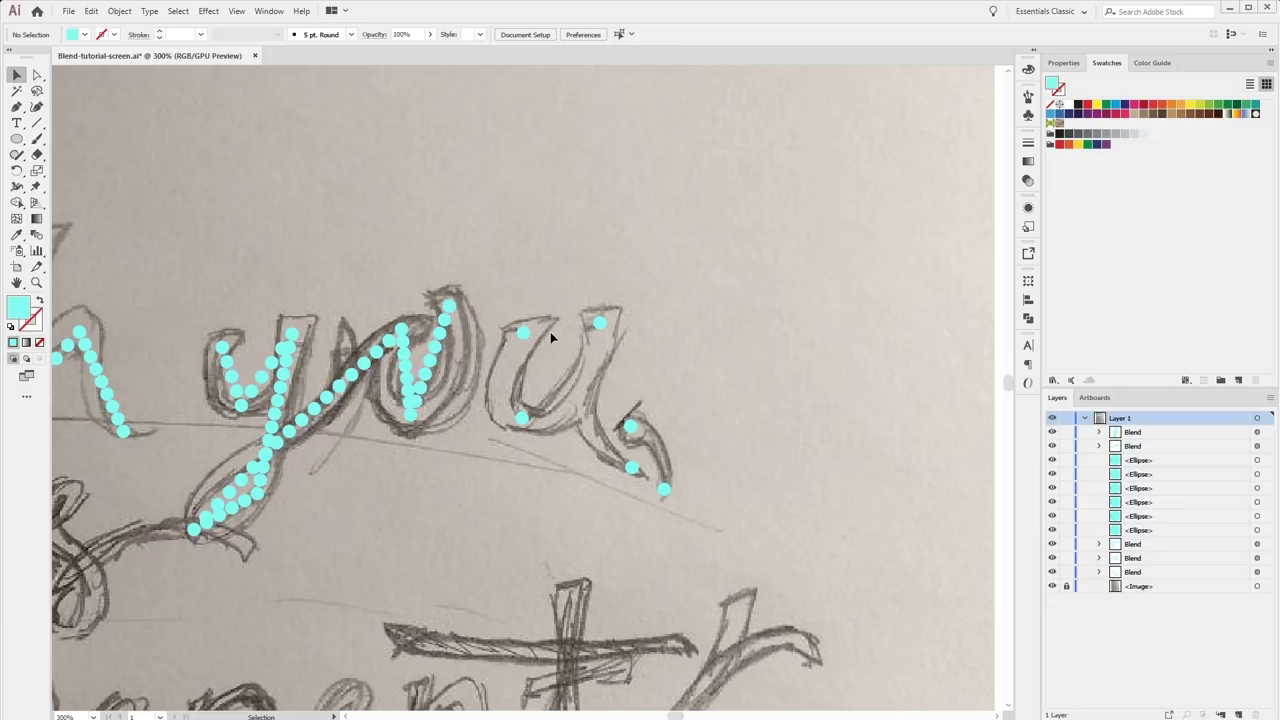
key(w)
click(521, 418)
click(599, 322)
click(630, 426)
click(632, 467)
Finish the blend at the comma and smooth the W blend's spine path.
click(664, 489)
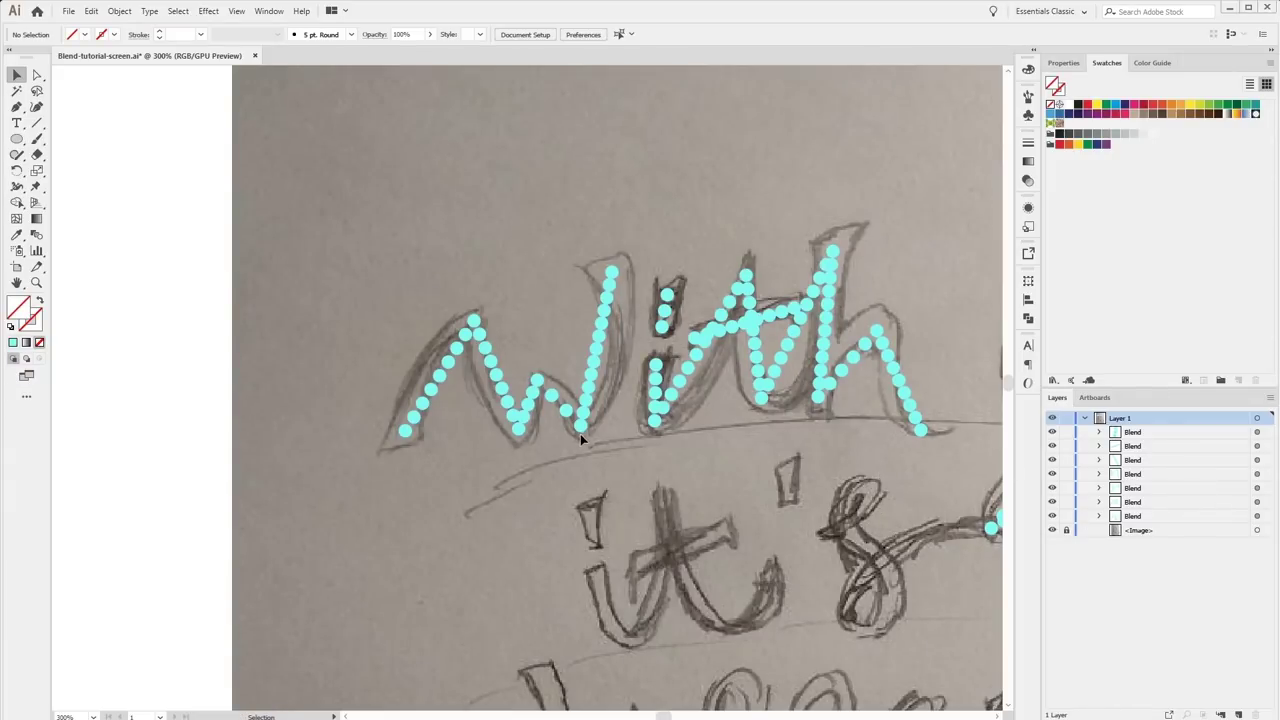
key(a)
click(35, 75)
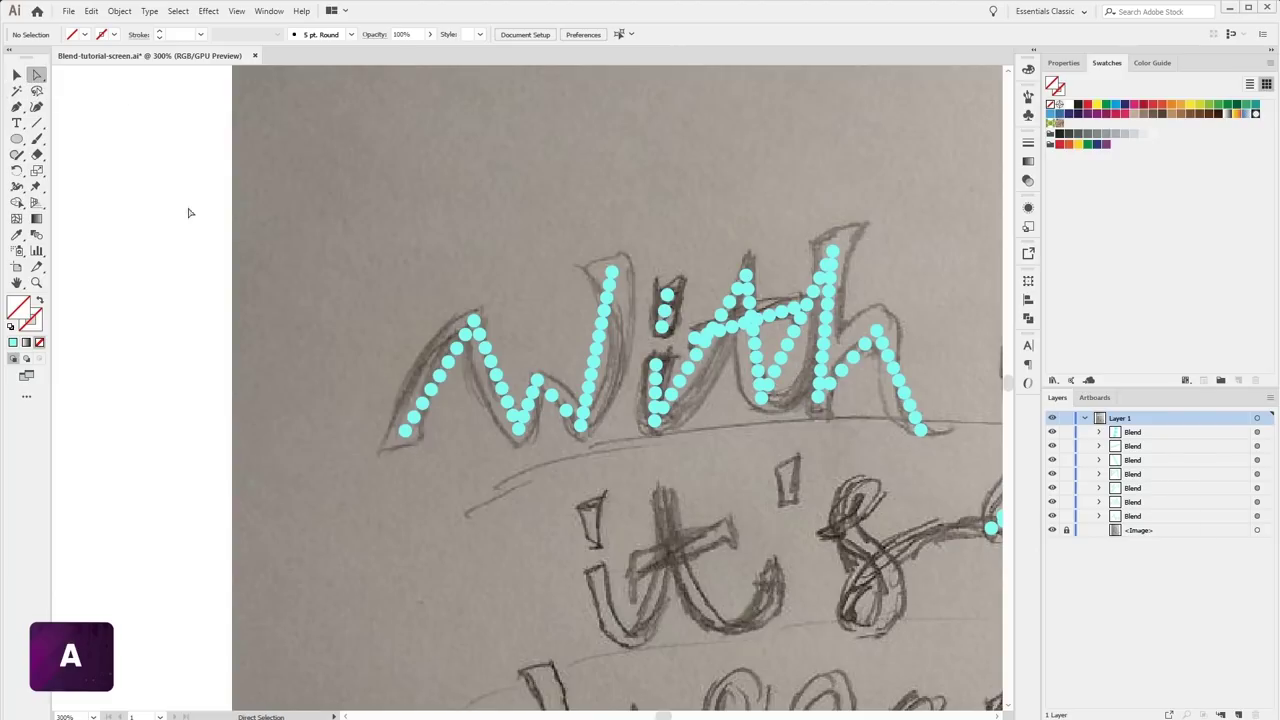
click(405, 431)
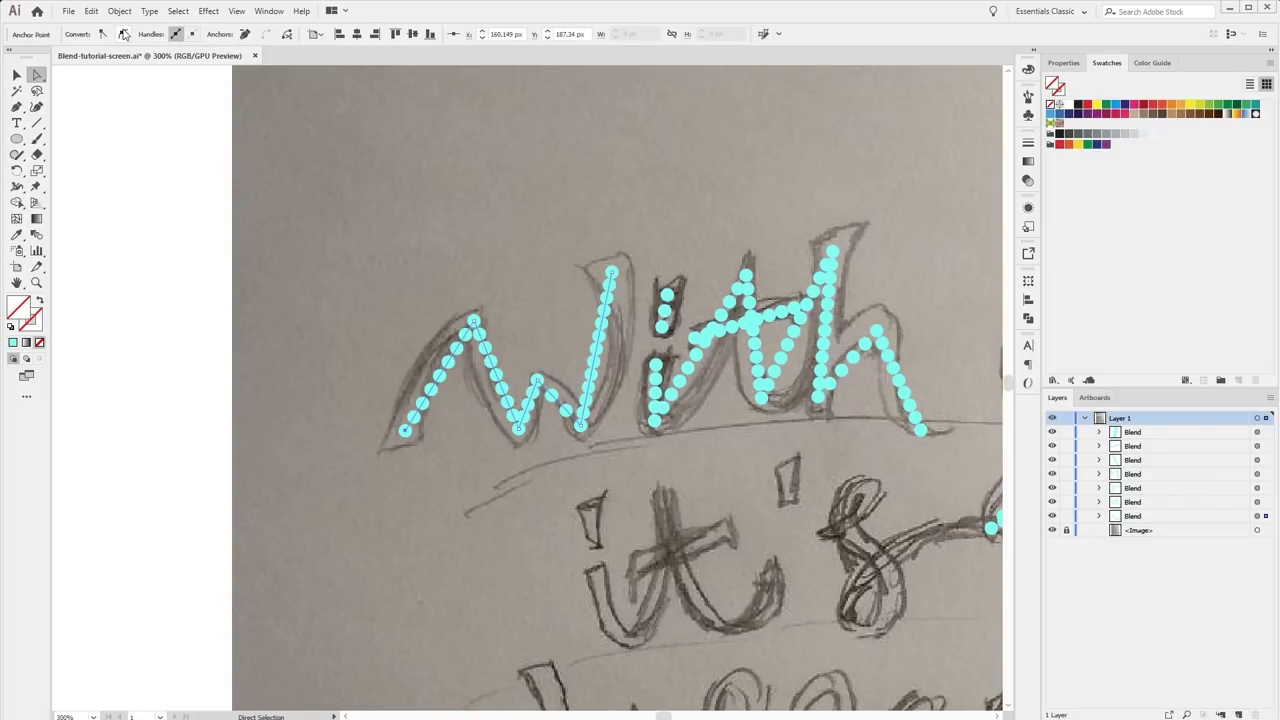
click(124, 33)
Round the W's two bottom anchors into smooth curves and check the result.
drag(407, 403, 404, 370)
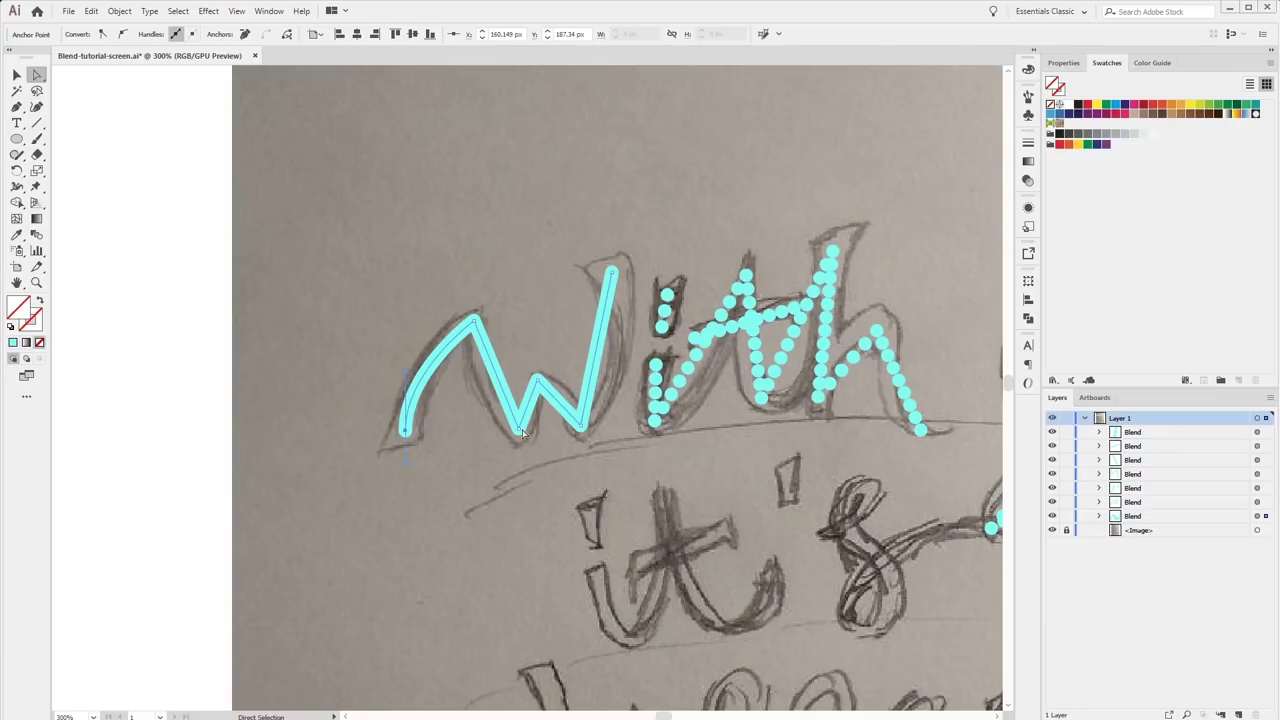
click(519, 430)
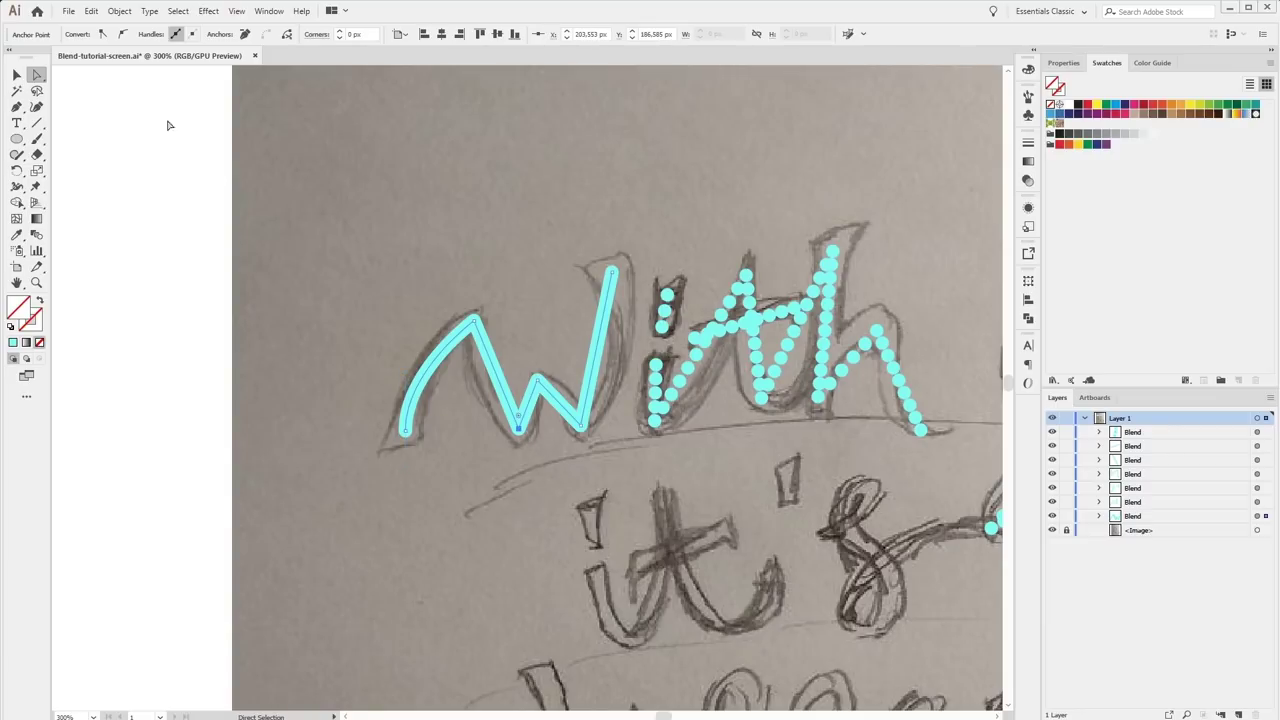
click(122, 34)
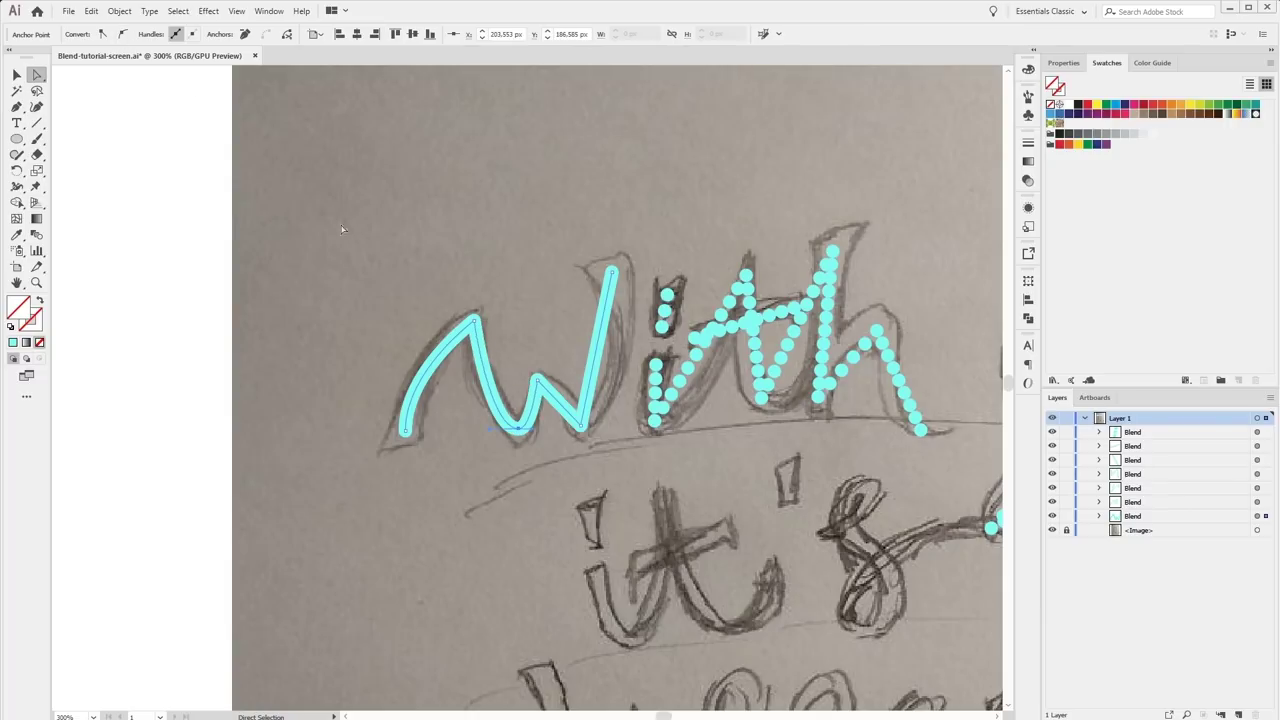
click(583, 429)
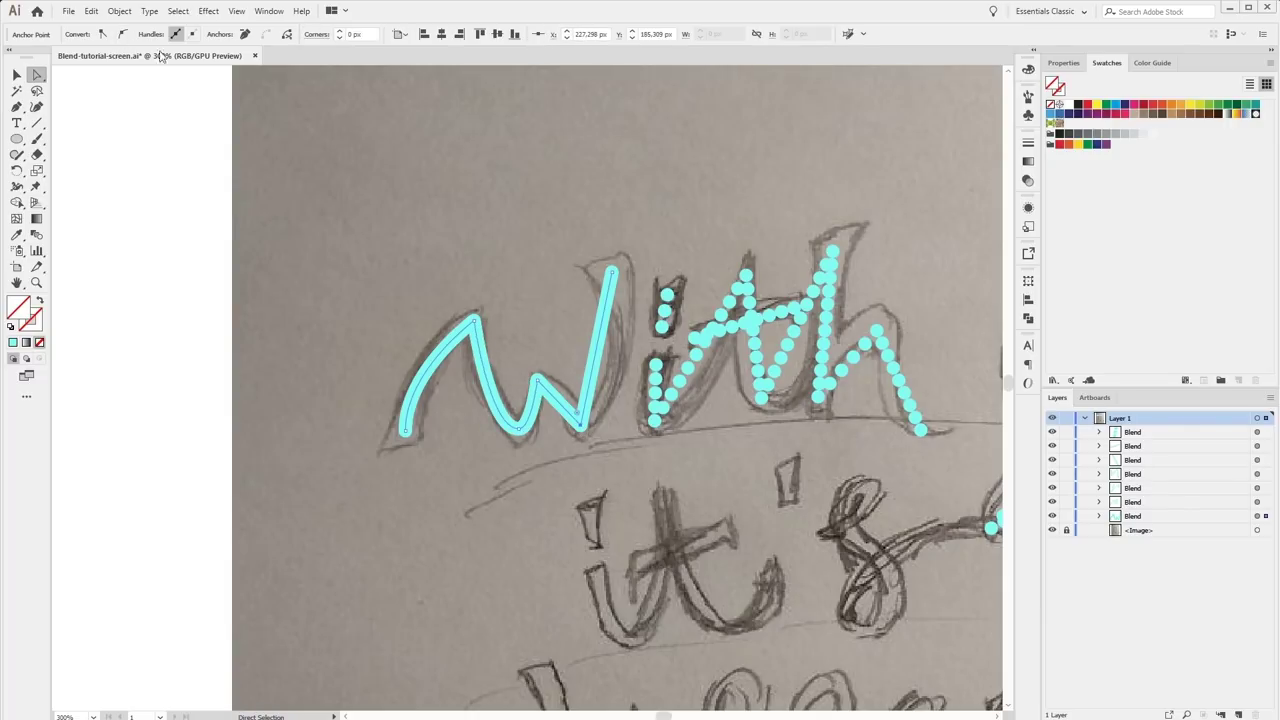
click(122, 34)
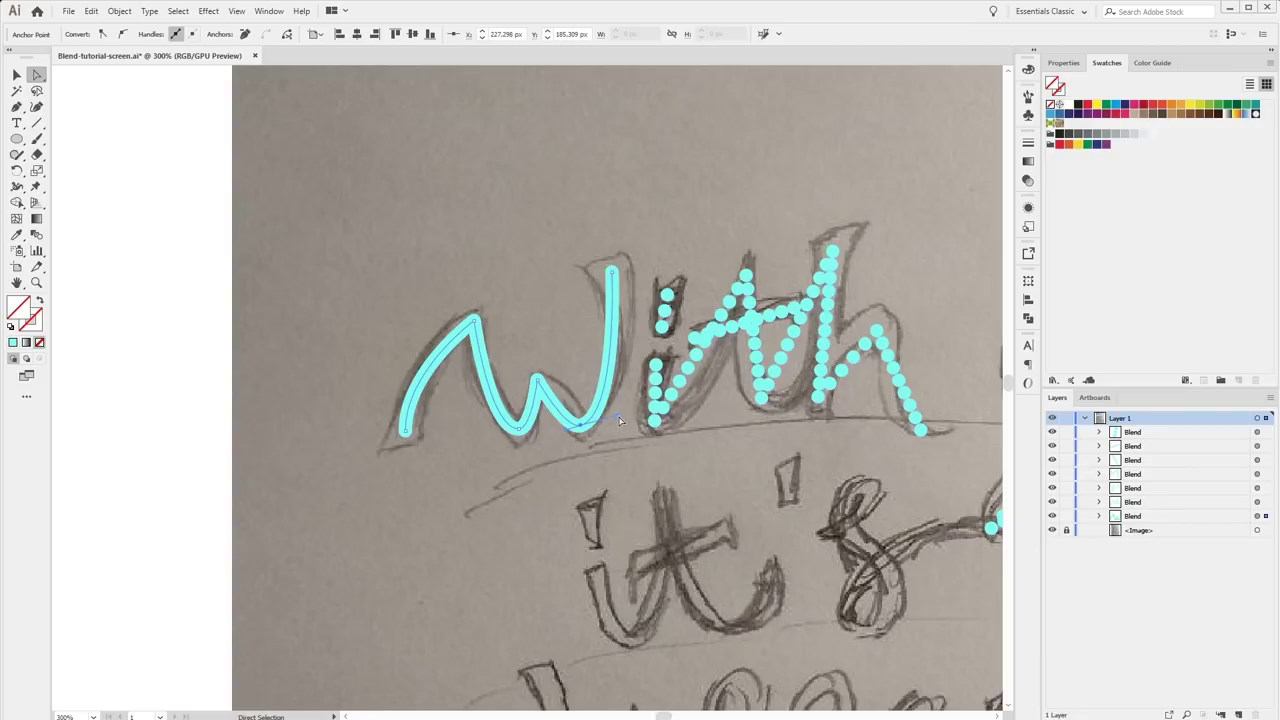
click(515, 328)
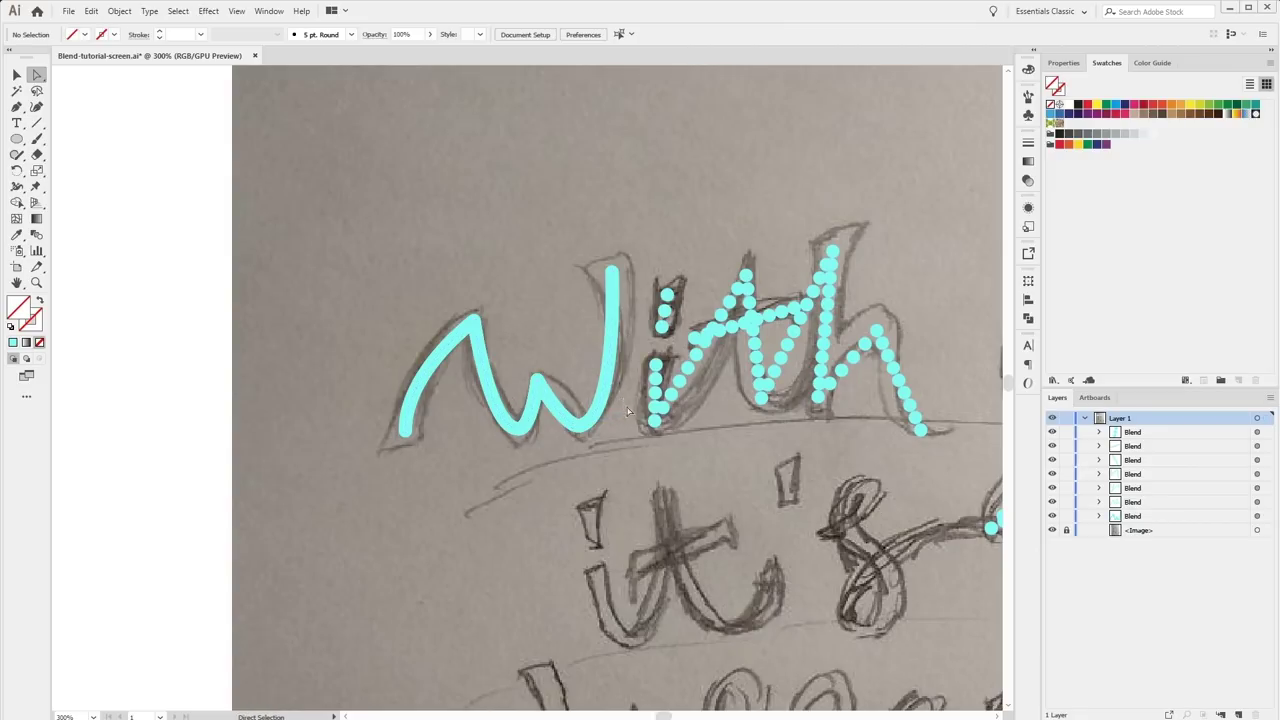
click(446, 356)
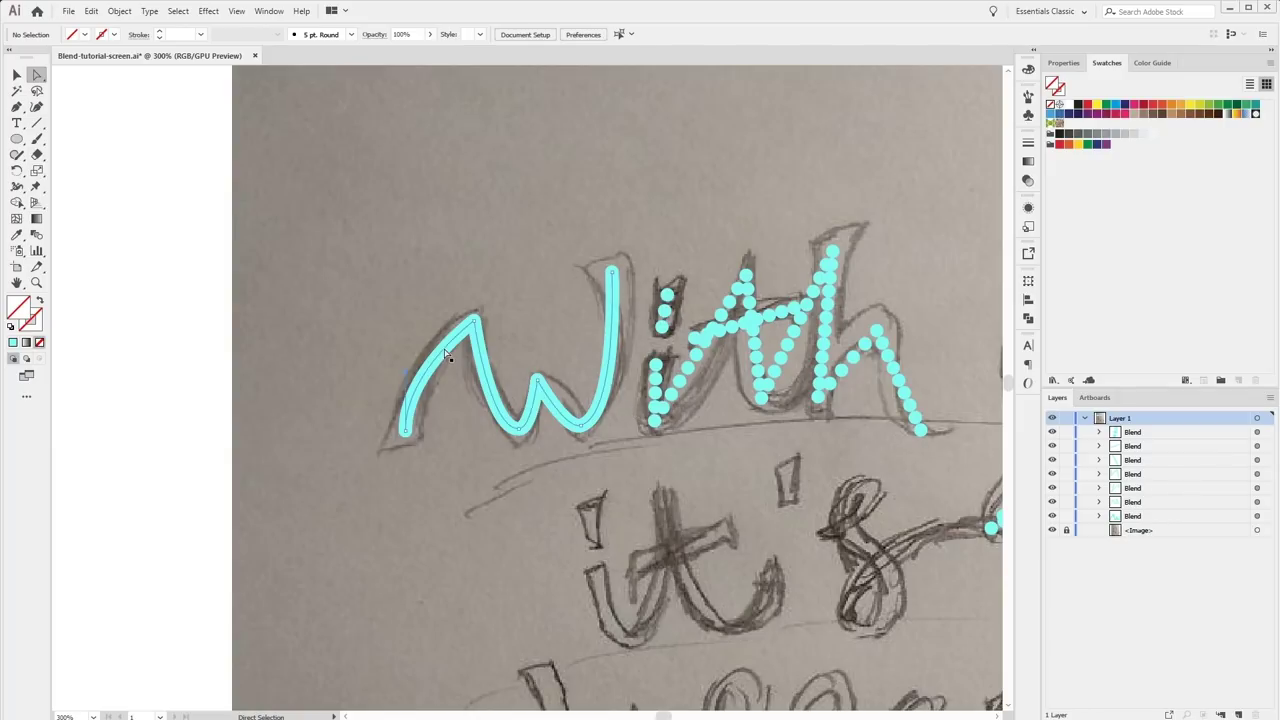
click(522, 335)
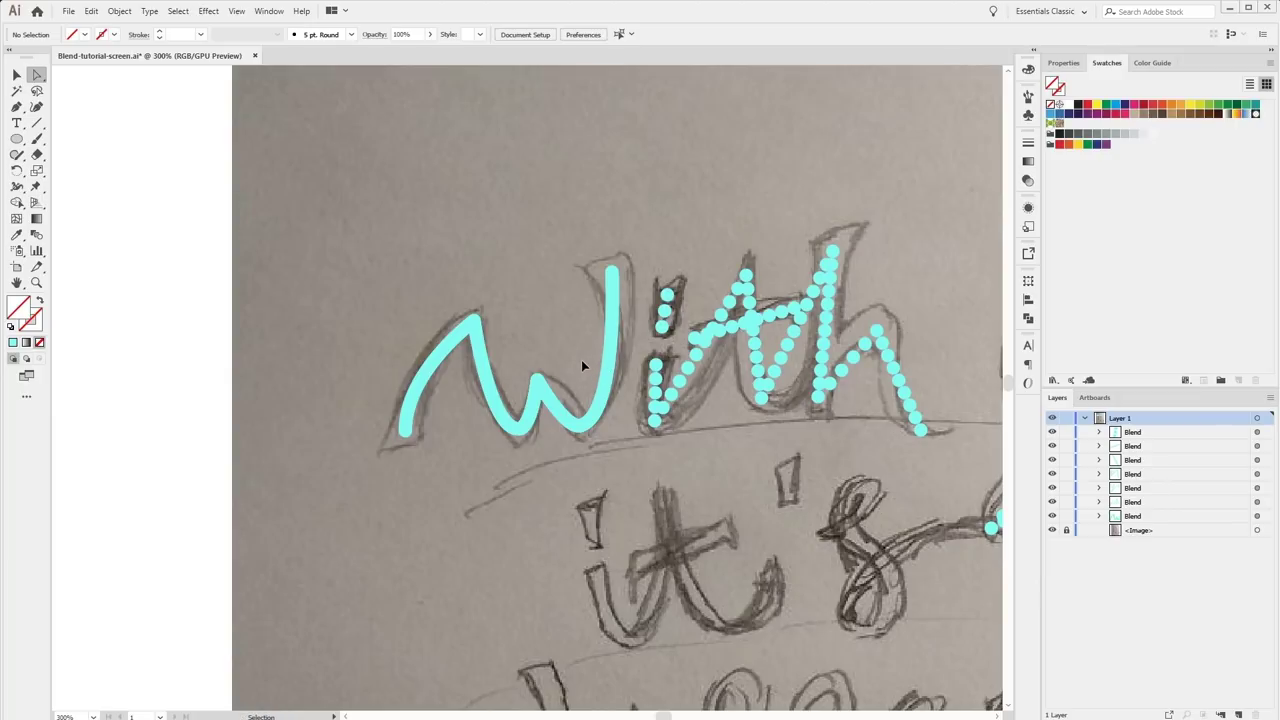
Inspect the W's first bottom anchor in Outline view and zoom closer on the W.
key(ctrl+y)
key(a)
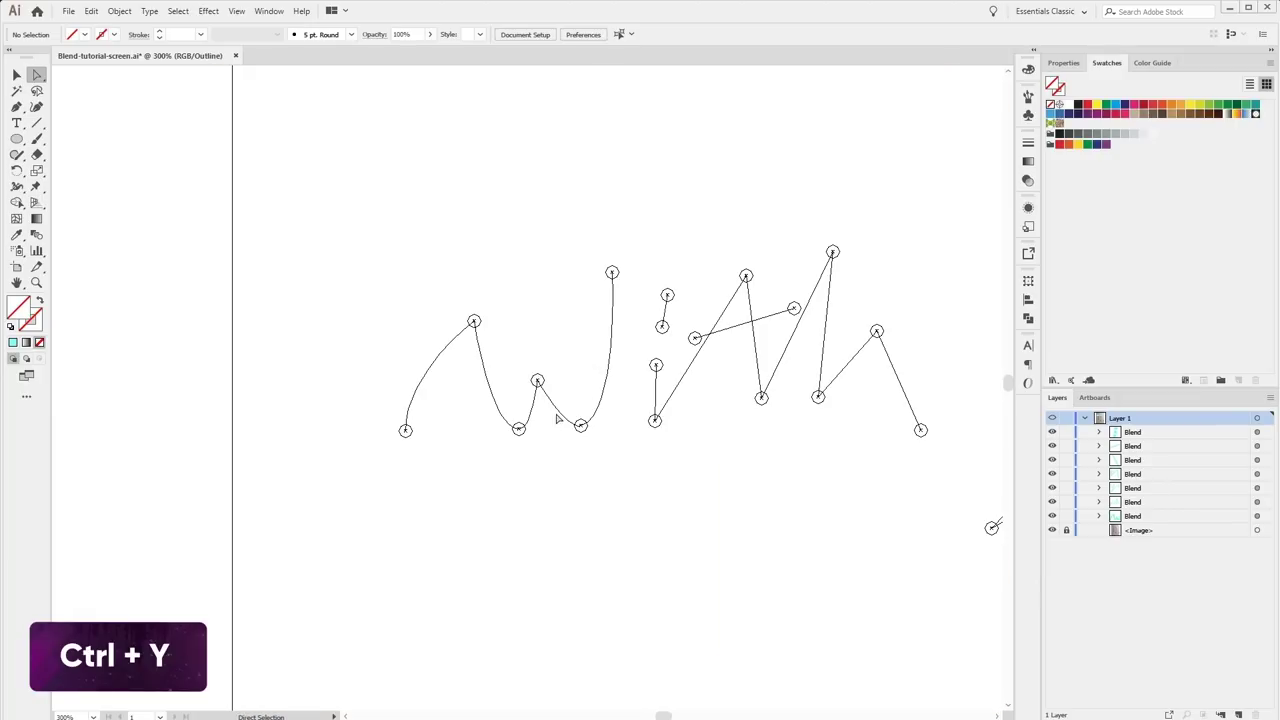
click(520, 430)
key(v)
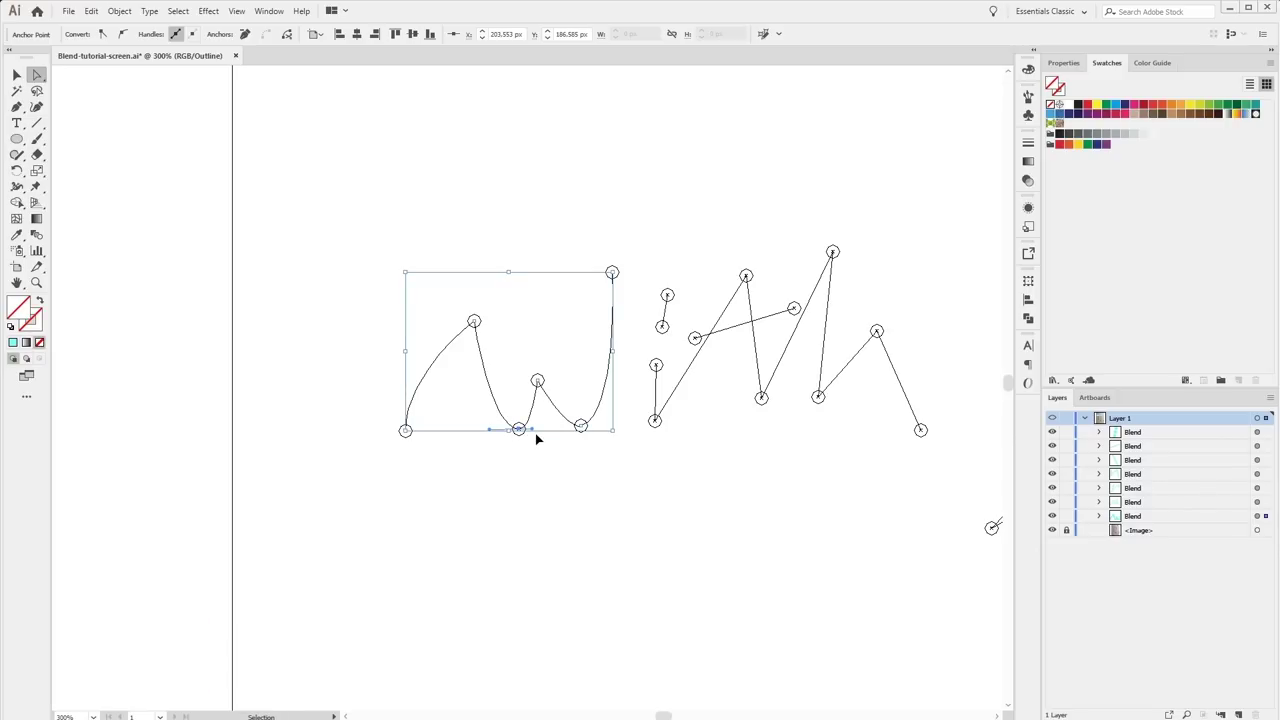
click(541, 334)
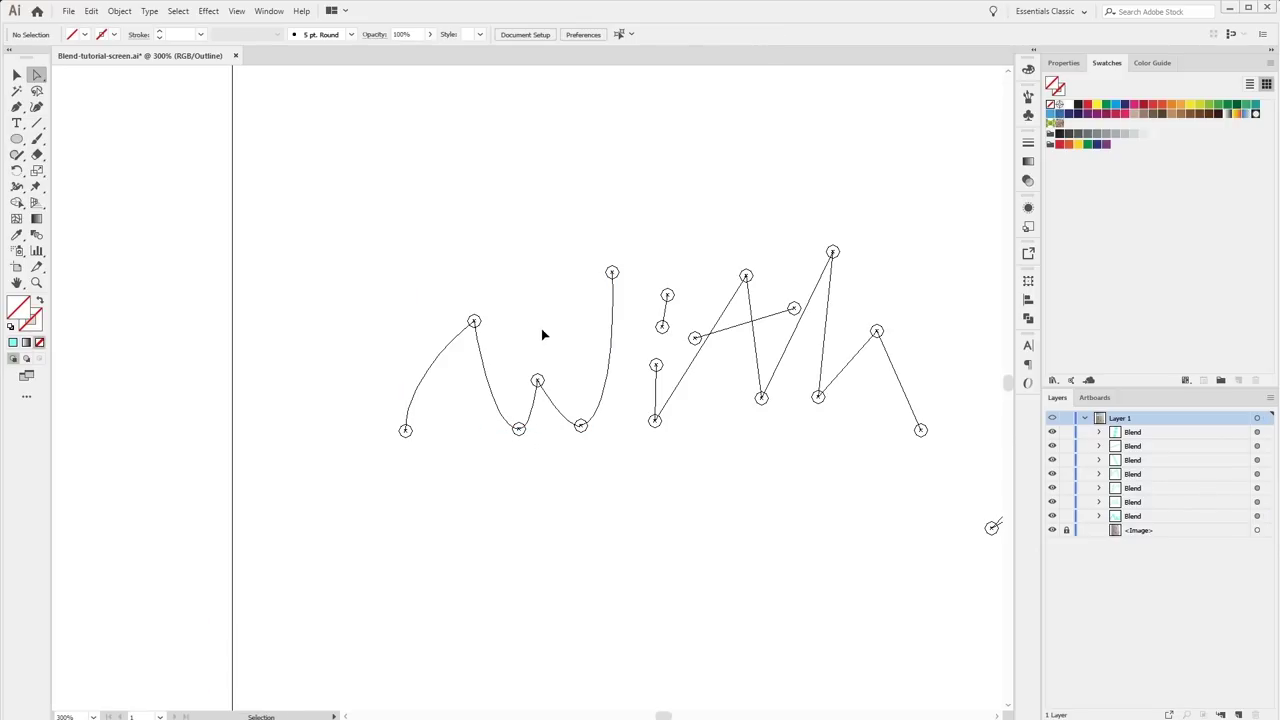
key(ctrl+y)
key(ctrl)
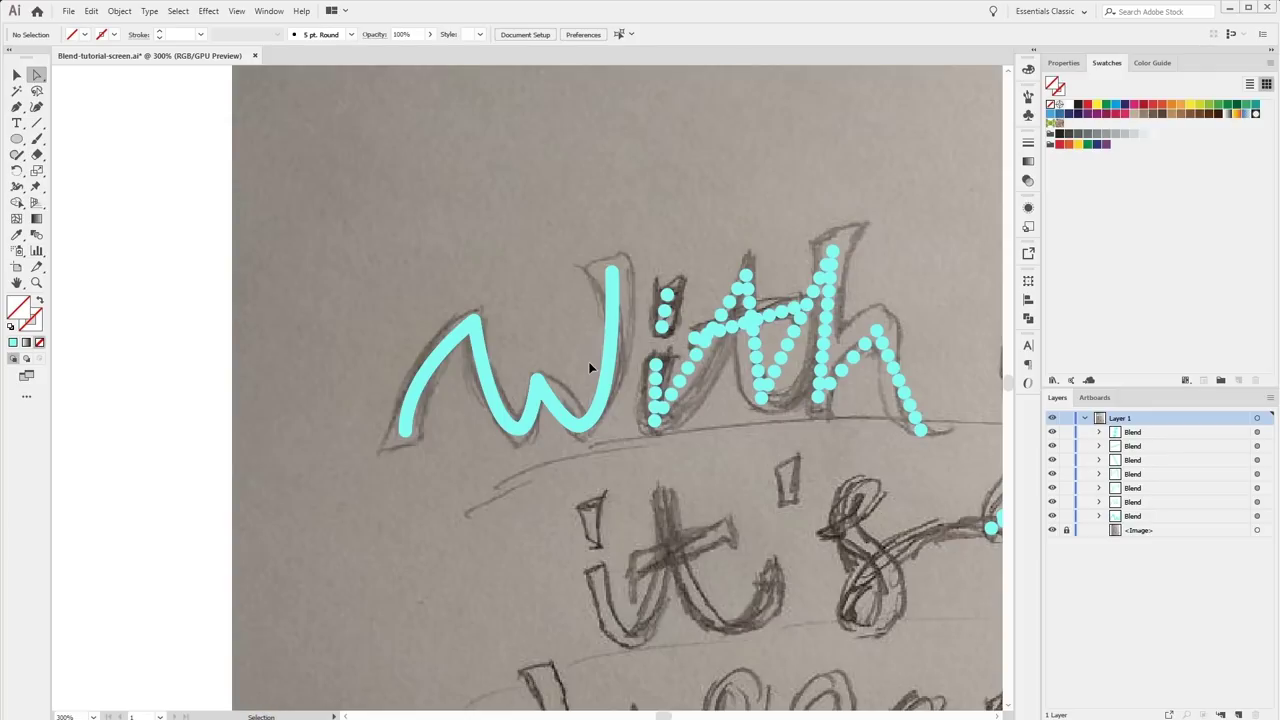
key(ctrl+equal)
key(ctrl+equal)
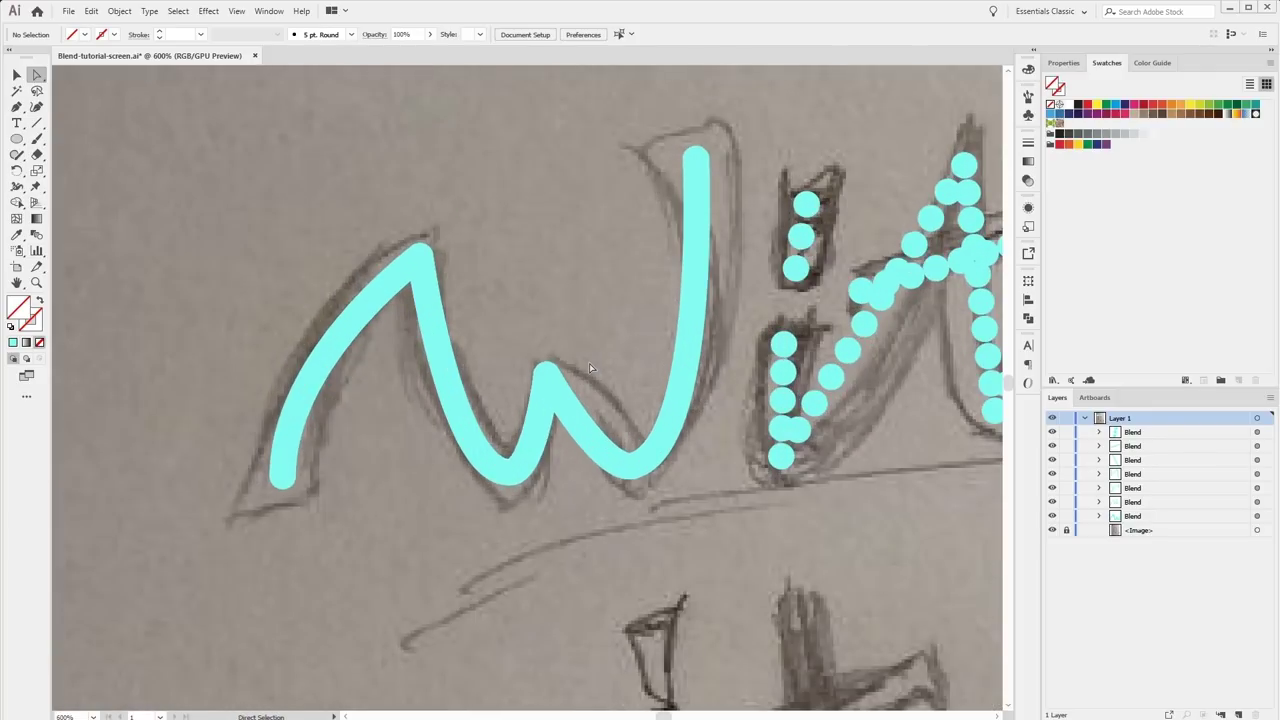
Reshape the W's first valley by dragging that anchor's handles independently in Outline view.
key(ctrl+y)
click(510, 472)
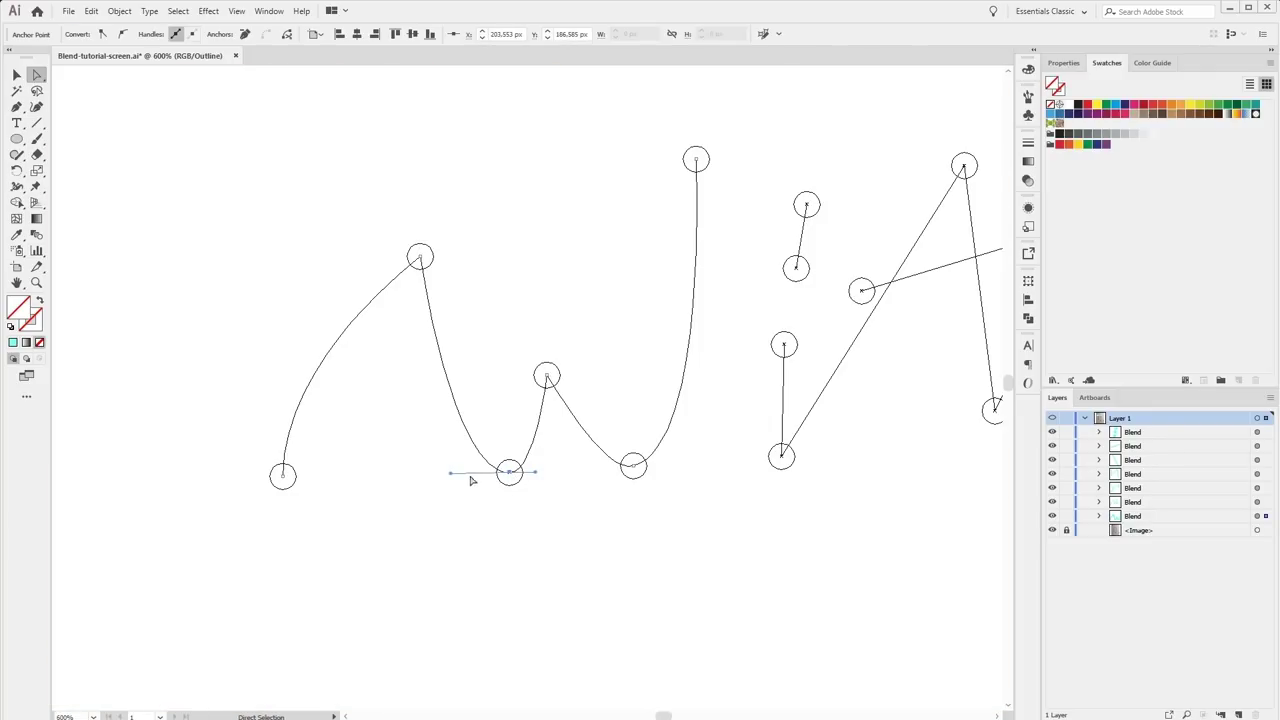
drag(535, 477, 537, 500)
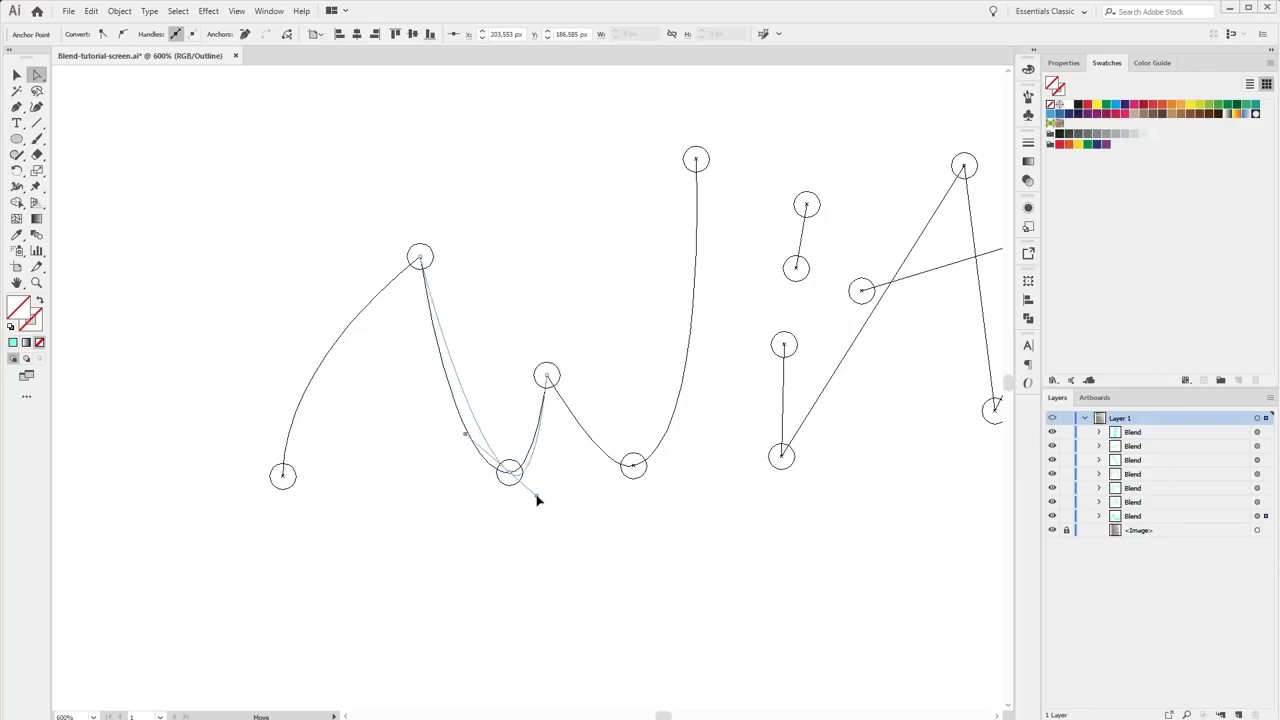
mouse_move(537, 500)
mouse_down()
mouse_move(556, 475)
mouse_move(534, 548)
mouse_up()
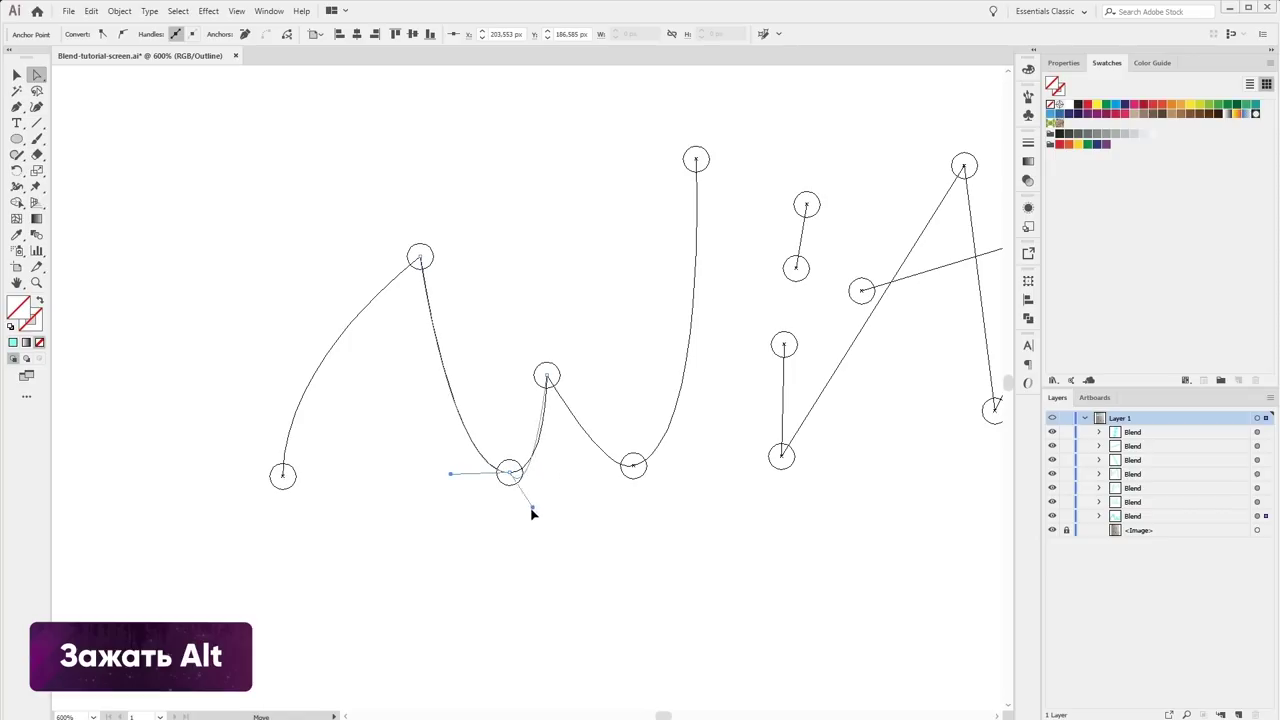
drag(453, 479, 443, 531)
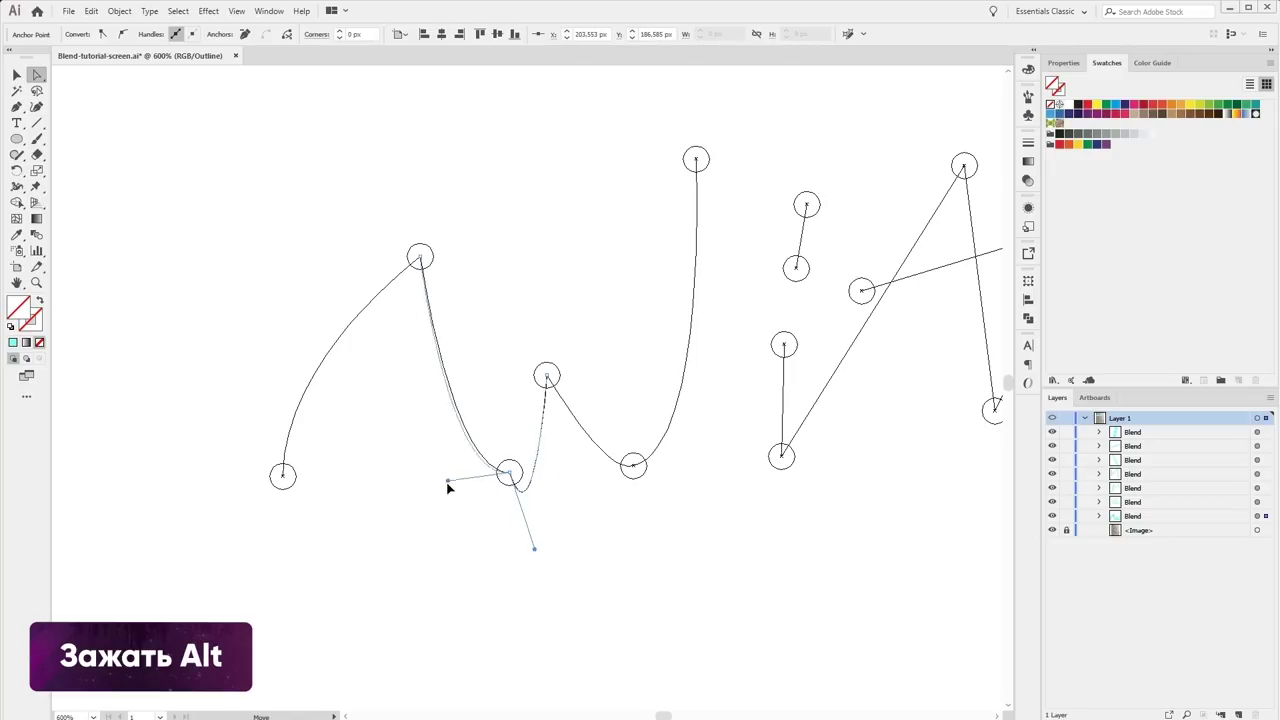
click(590, 499)
Compare the change in Preview, then undo both valley handle edits.
key(ctrl+y)
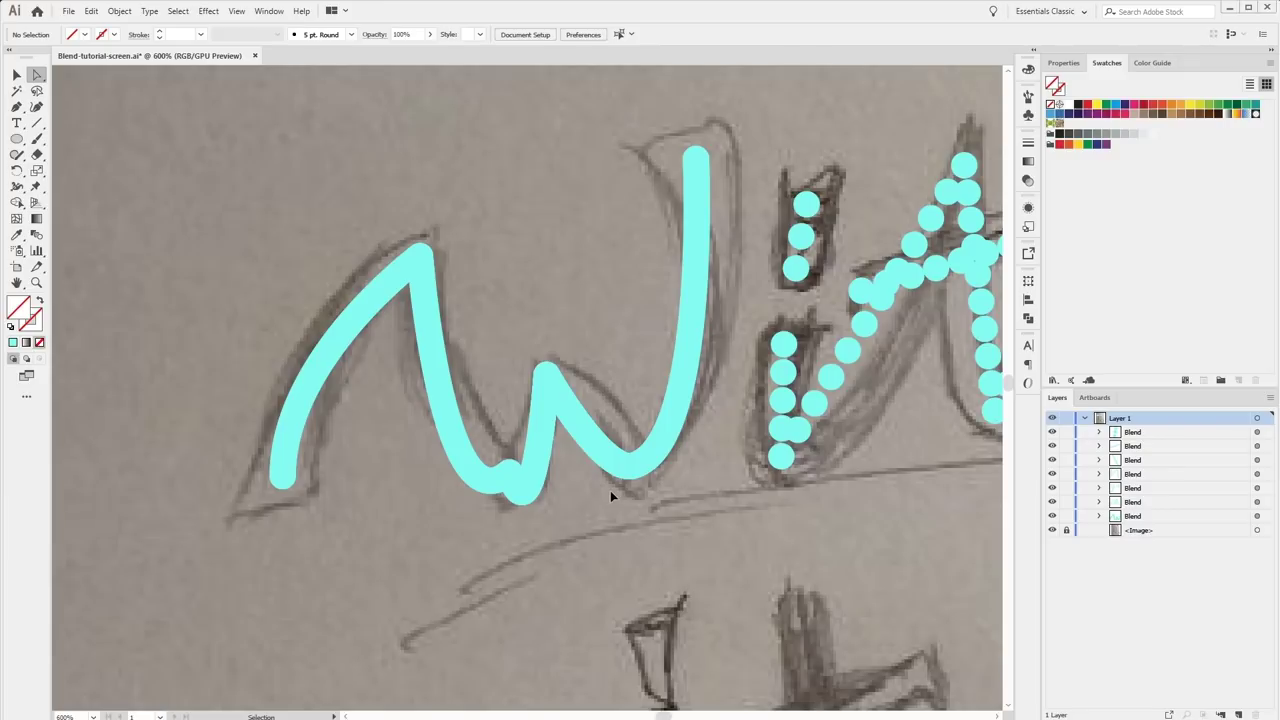
key(ctrl+y)
key(ctrl+z)
key(ctrl+z)
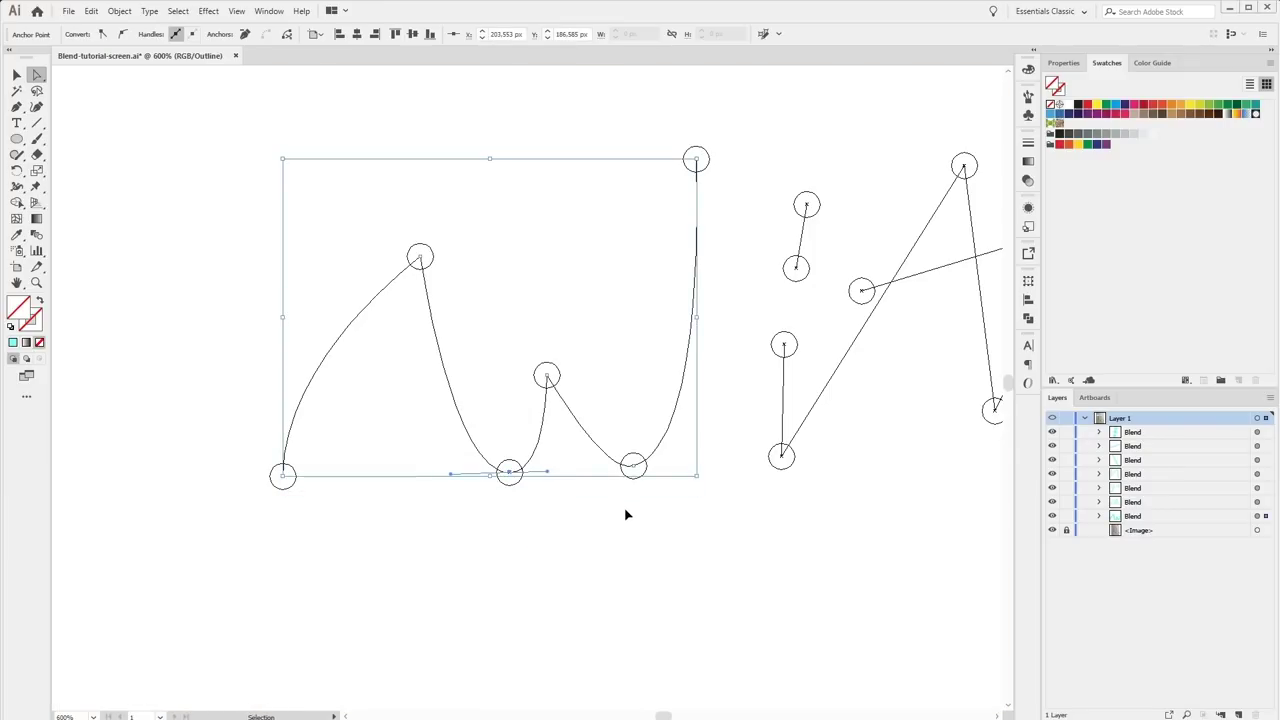
key(ctrl+z)
click(578, 483)
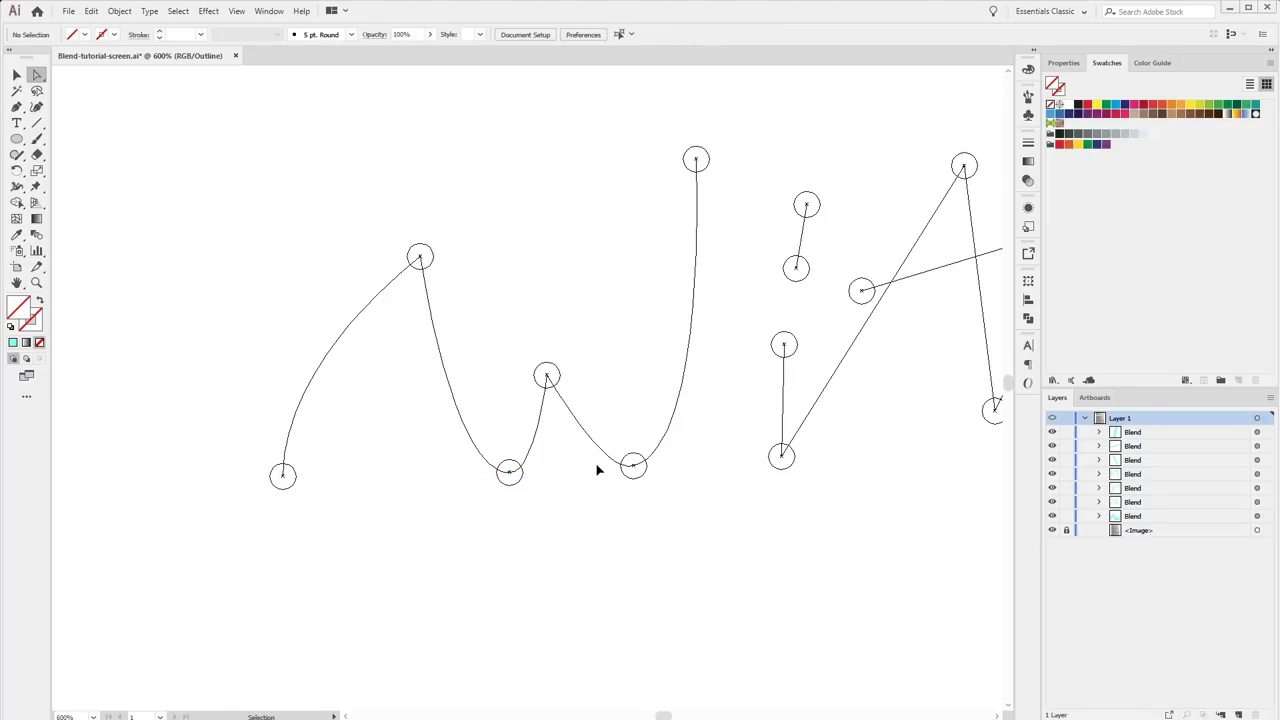
key(ctrl+y)
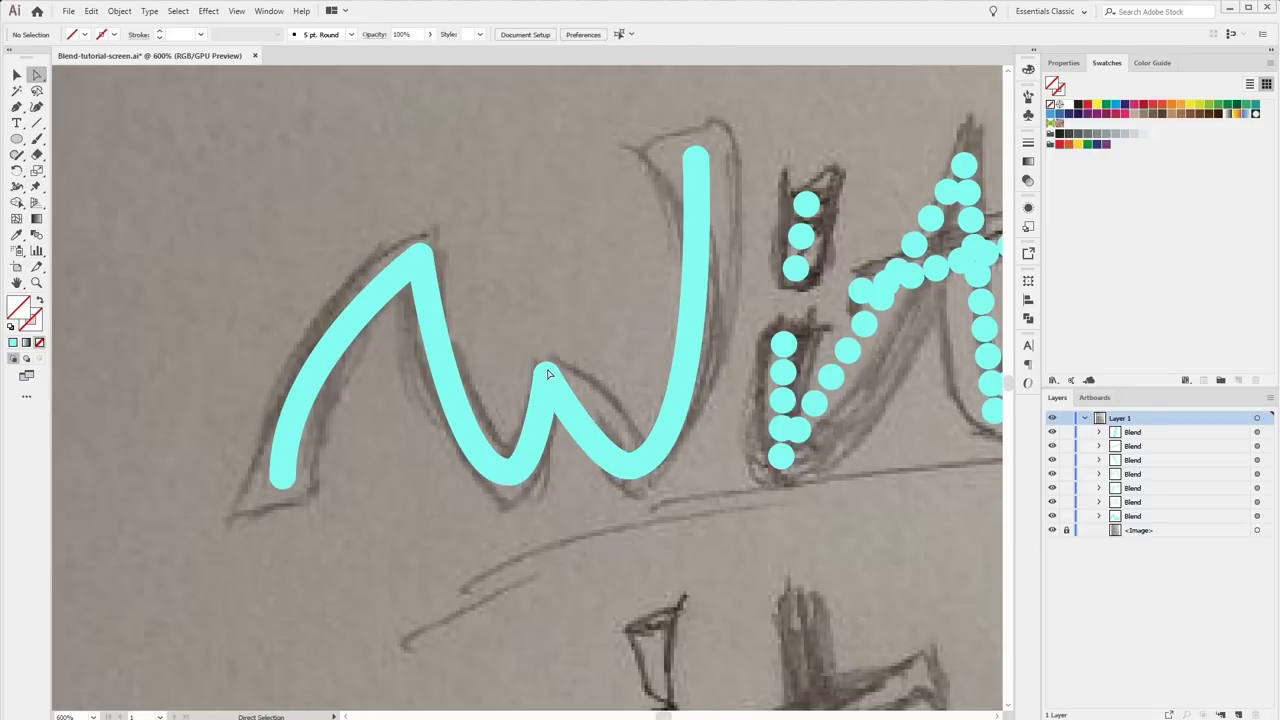
Reshape the W's middle peak and right valley curves to follow the pencil sketch.
click(547, 378)
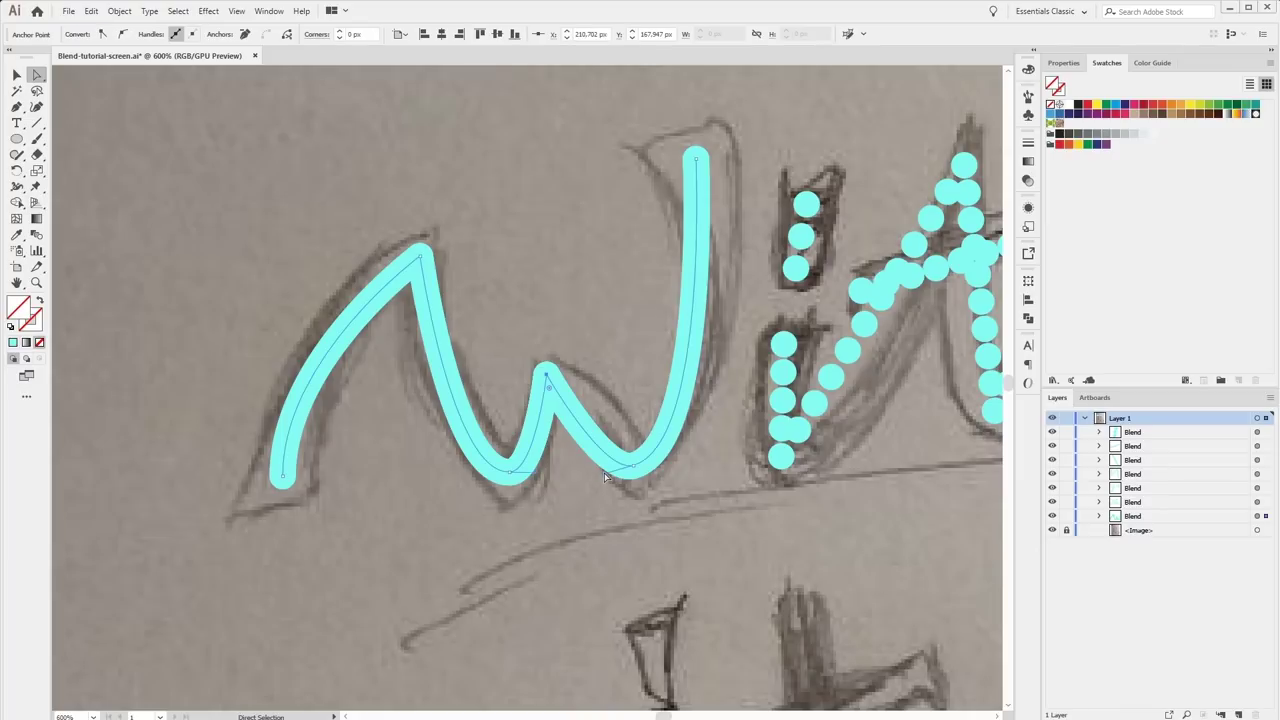
click(545, 357)
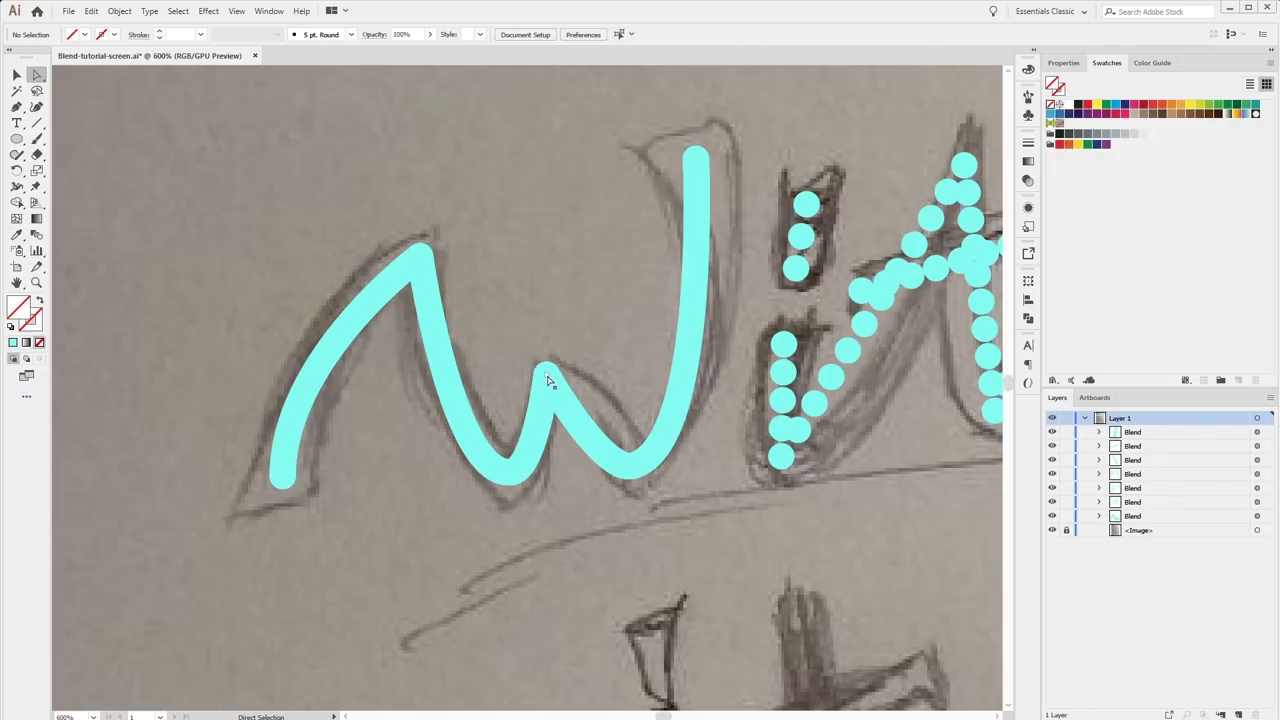
click(548, 380)
drag(548, 380, 522, 391)
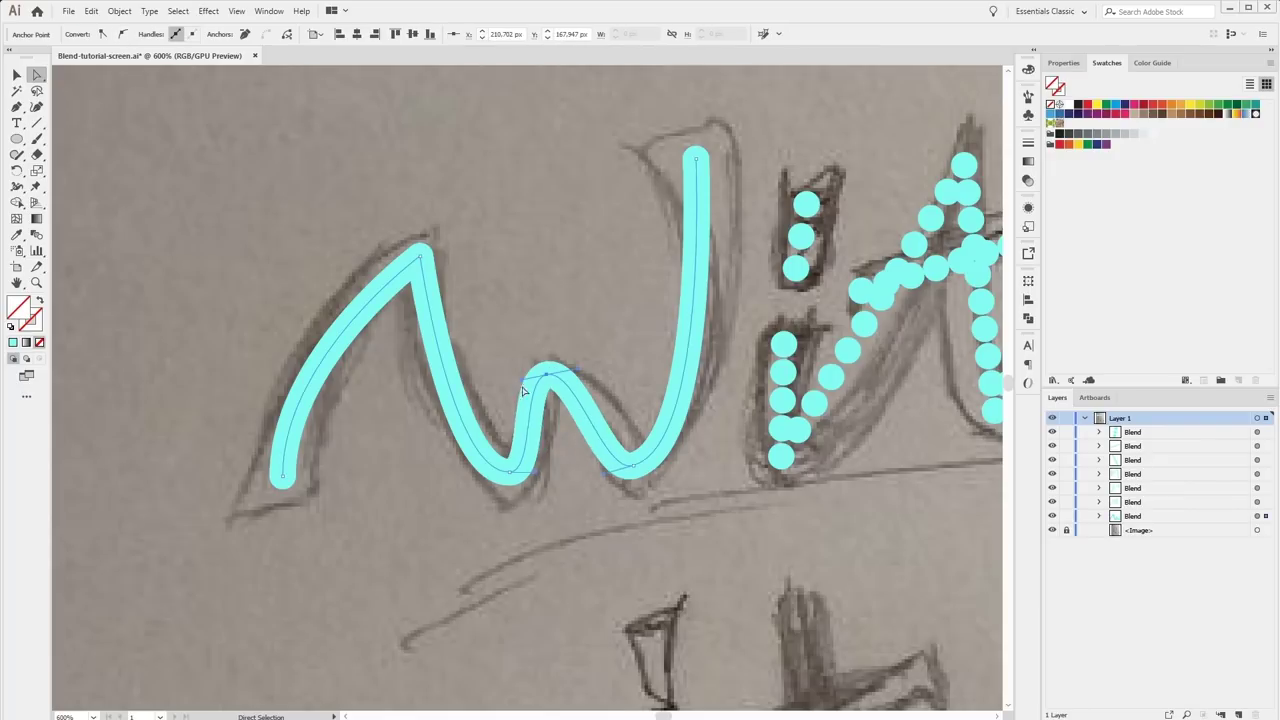
key(ctrl+z)
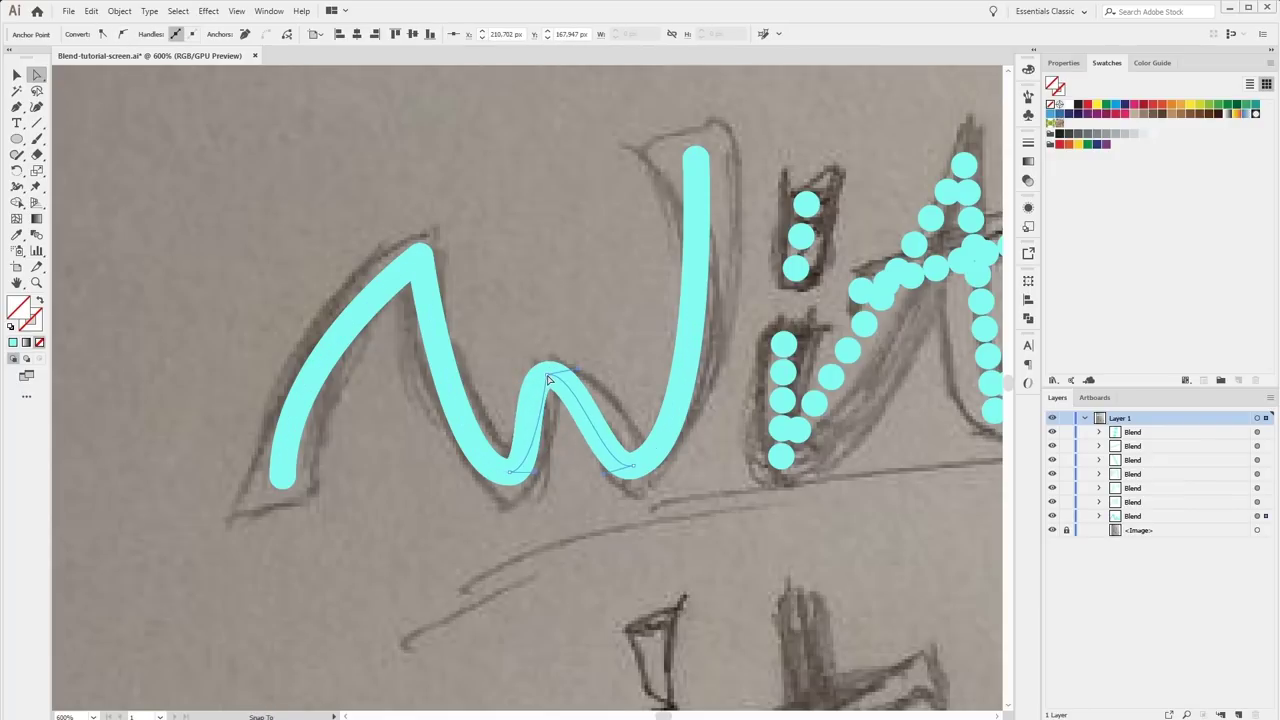
drag(579, 374, 613, 376)
drag(638, 474, 712, 447)
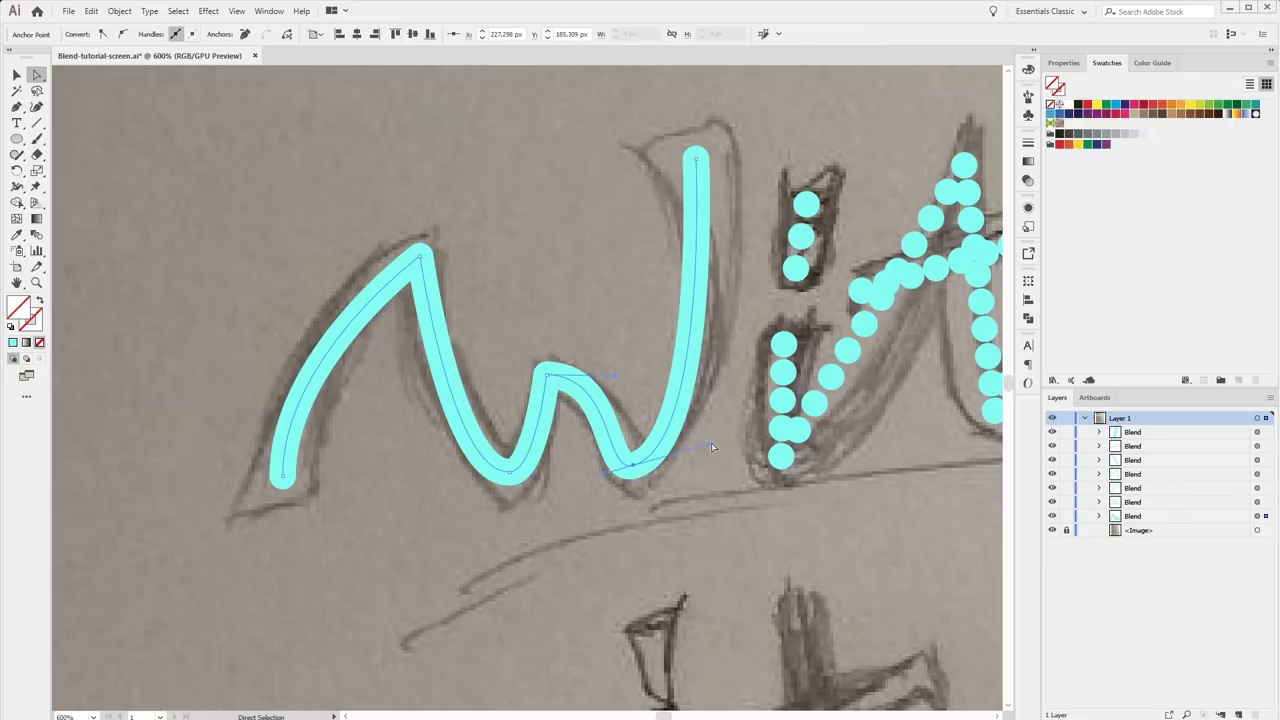
click(637, 472)
drag(708, 449, 760, 425)
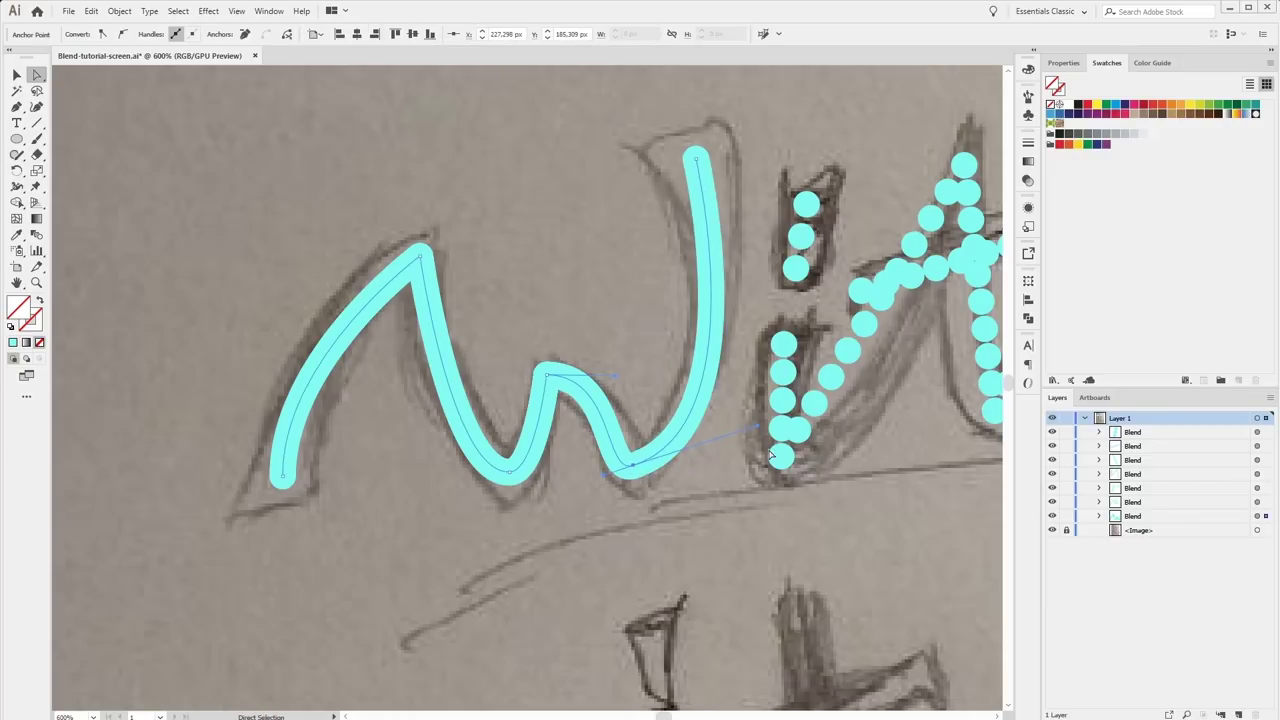
Widen the W's bottom curve and nudge the middle peak and lower-right anchor into place.
click(510, 476)
drag(537, 479, 539, 484)
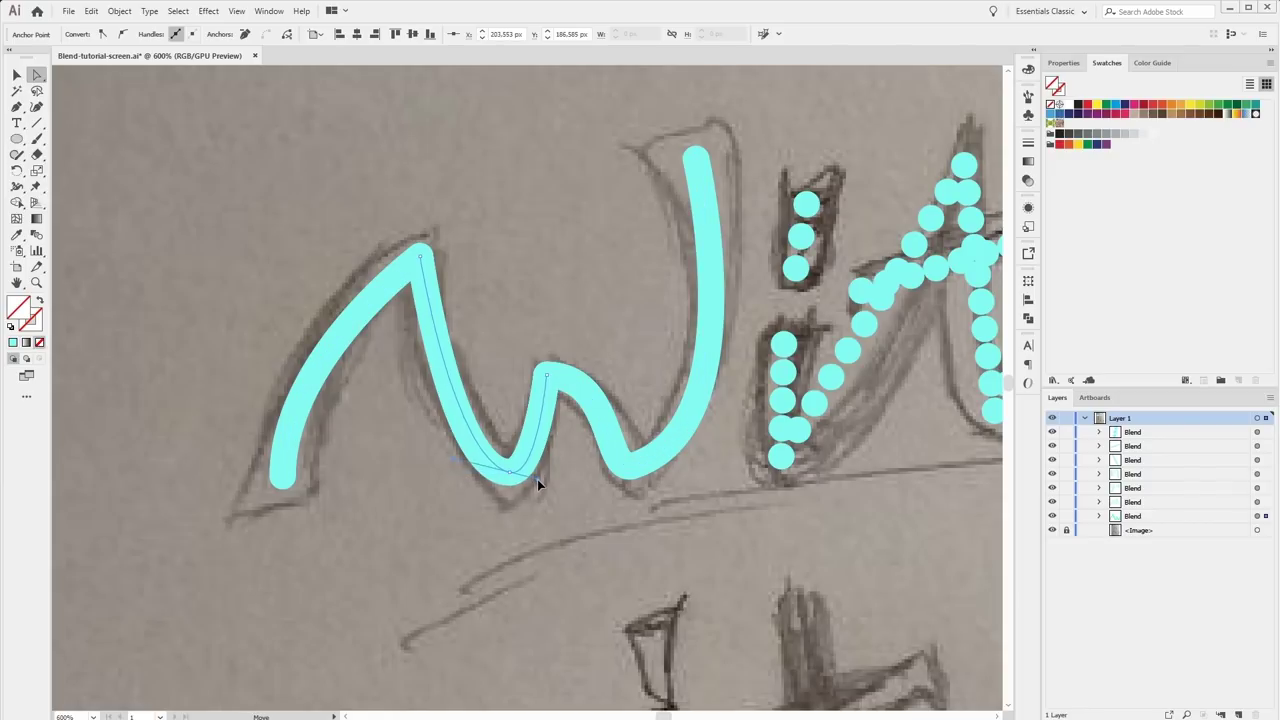
drag(454, 455, 414, 437)
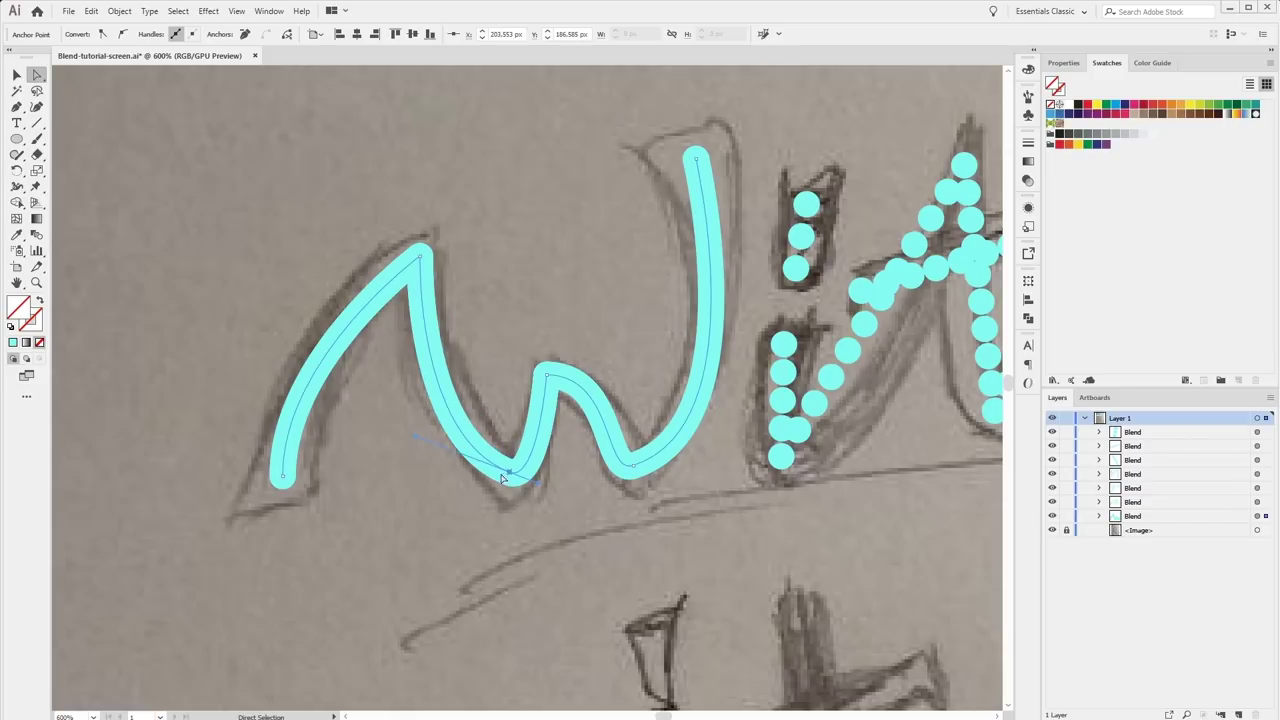
click(549, 378)
drag(551, 381, 554, 384)
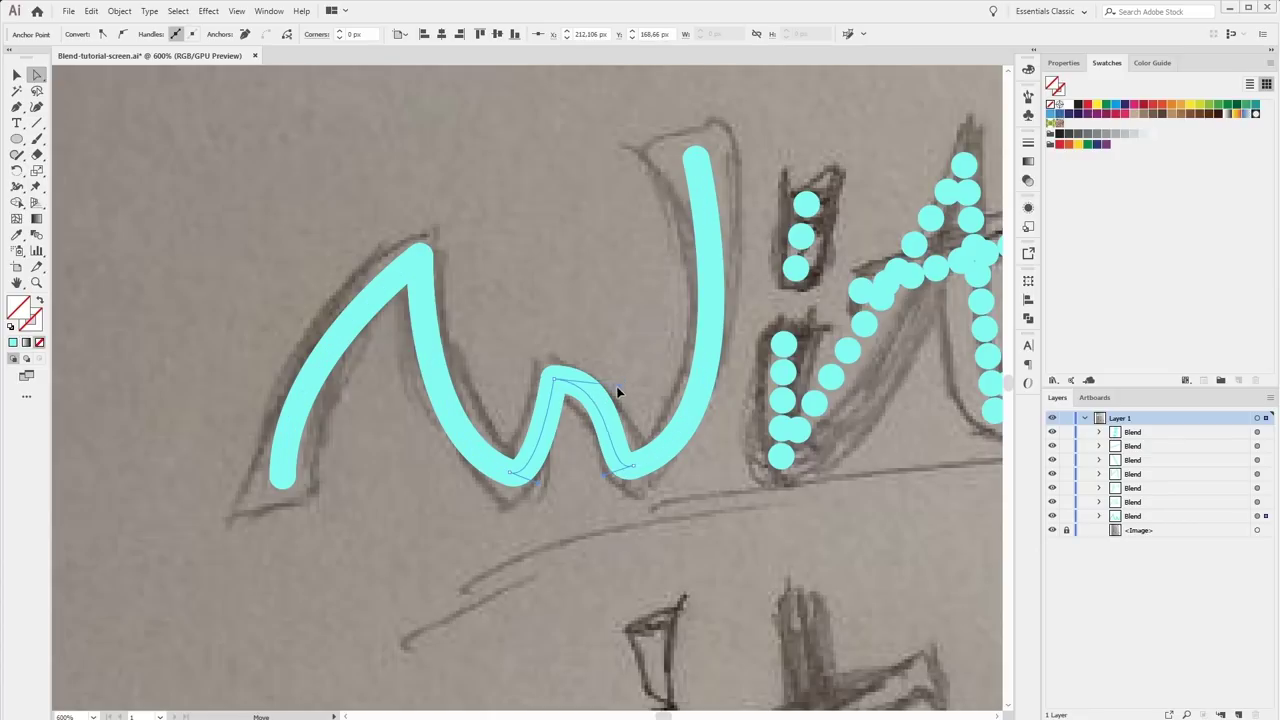
click(701, 484)
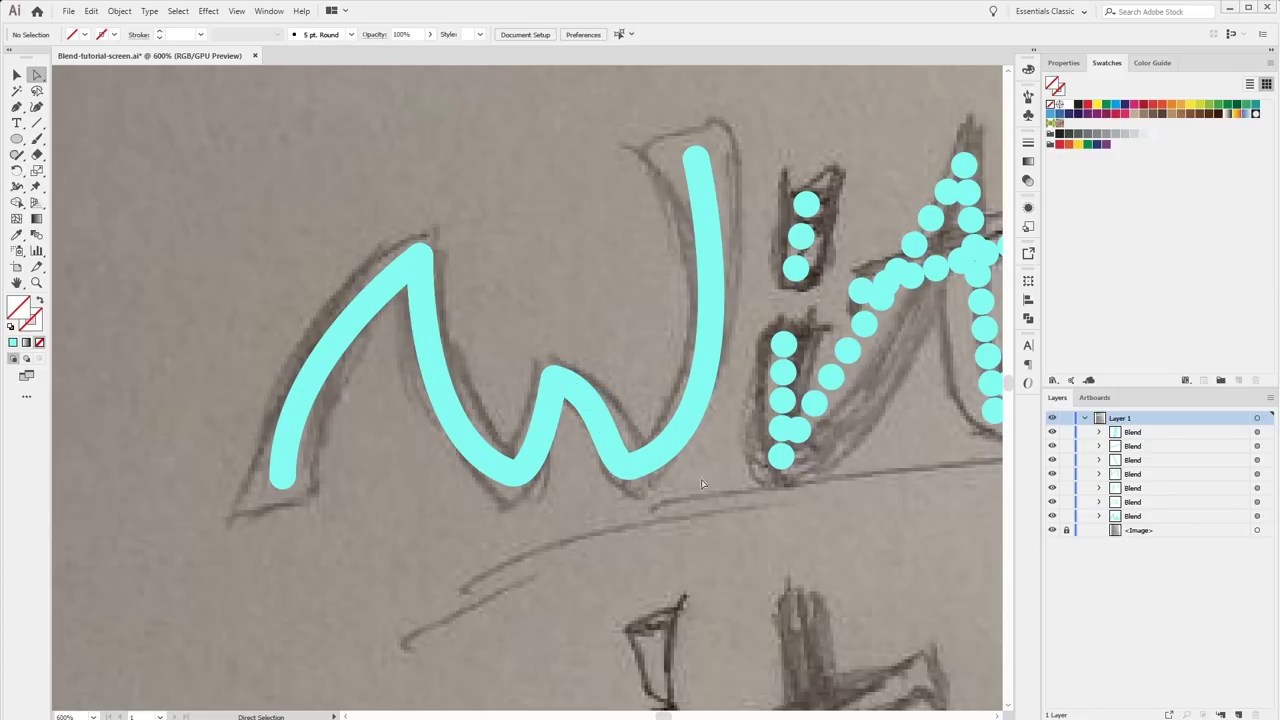
click(628, 474)
drag(629, 466, 645, 464)
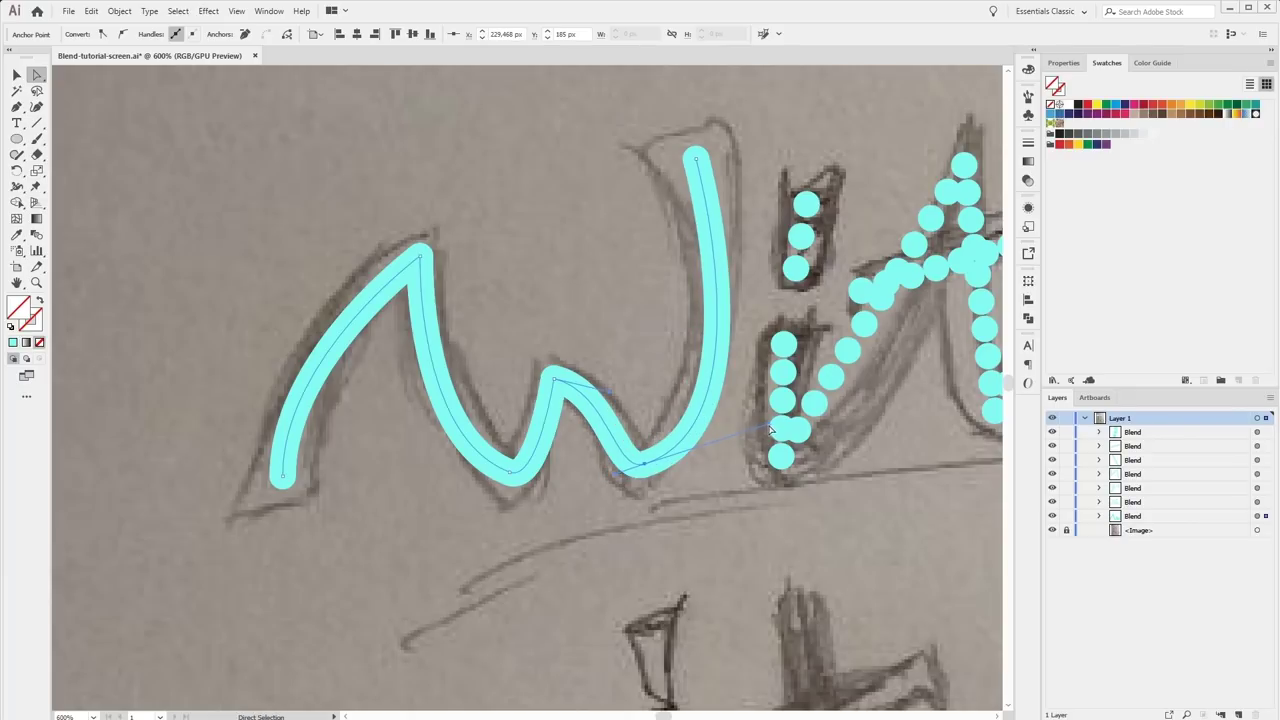
Zoom out to 300% to check the reshaped W, then return to the Selection tool.
click(763, 562)
mouse_move(852, 507)
mouse_down()
mouse_move(698, 585)
mouse_move(633, 508)
mouse_up()
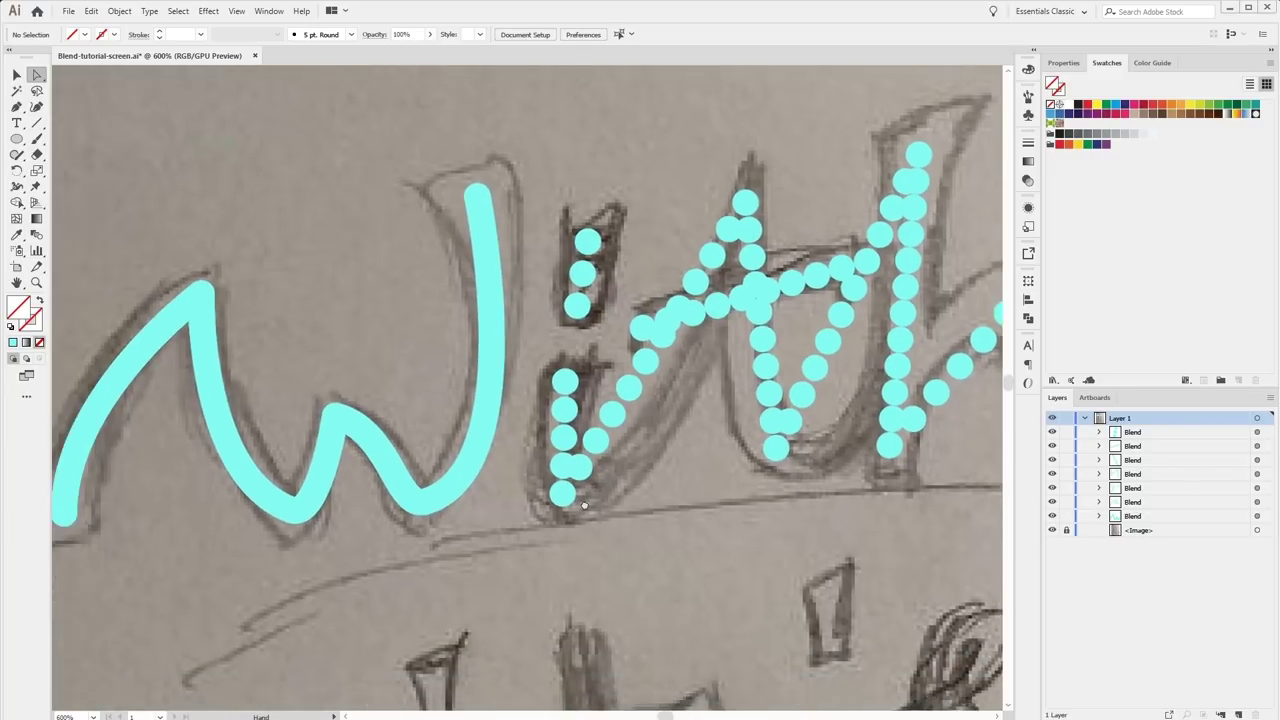
key(ctrl+minus)
key(ctrl+minus)
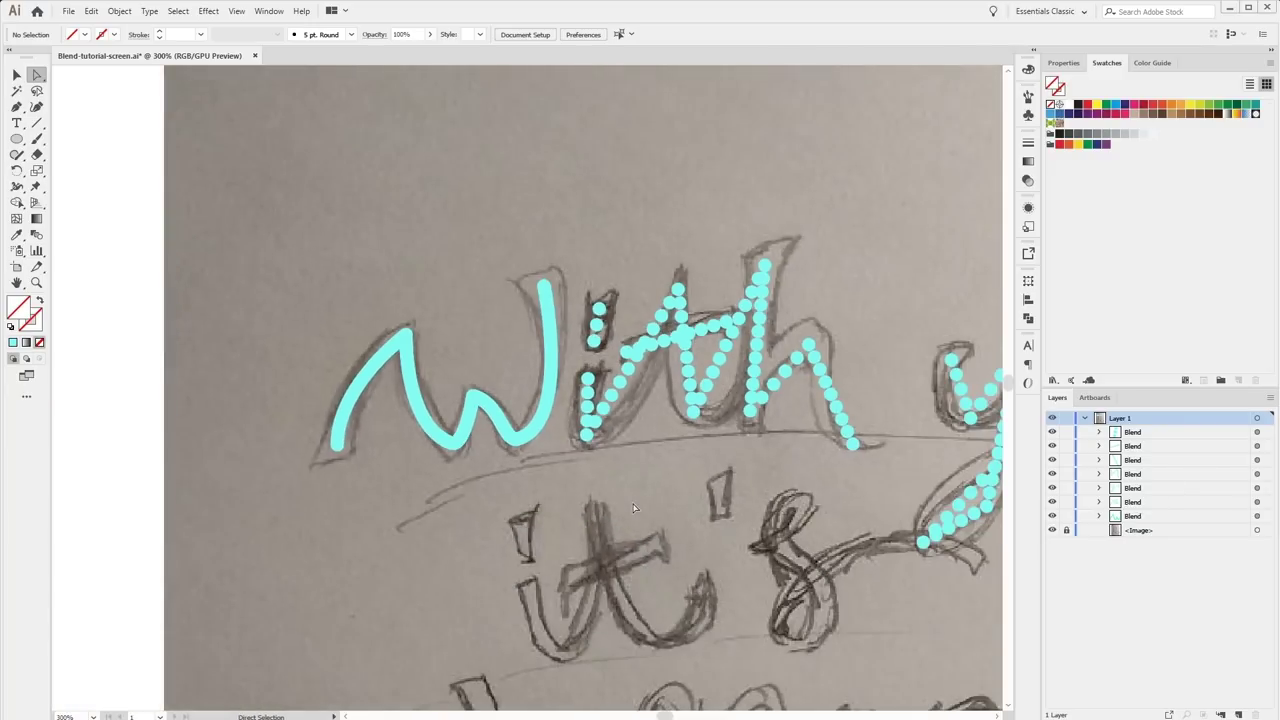
click(545, 440)
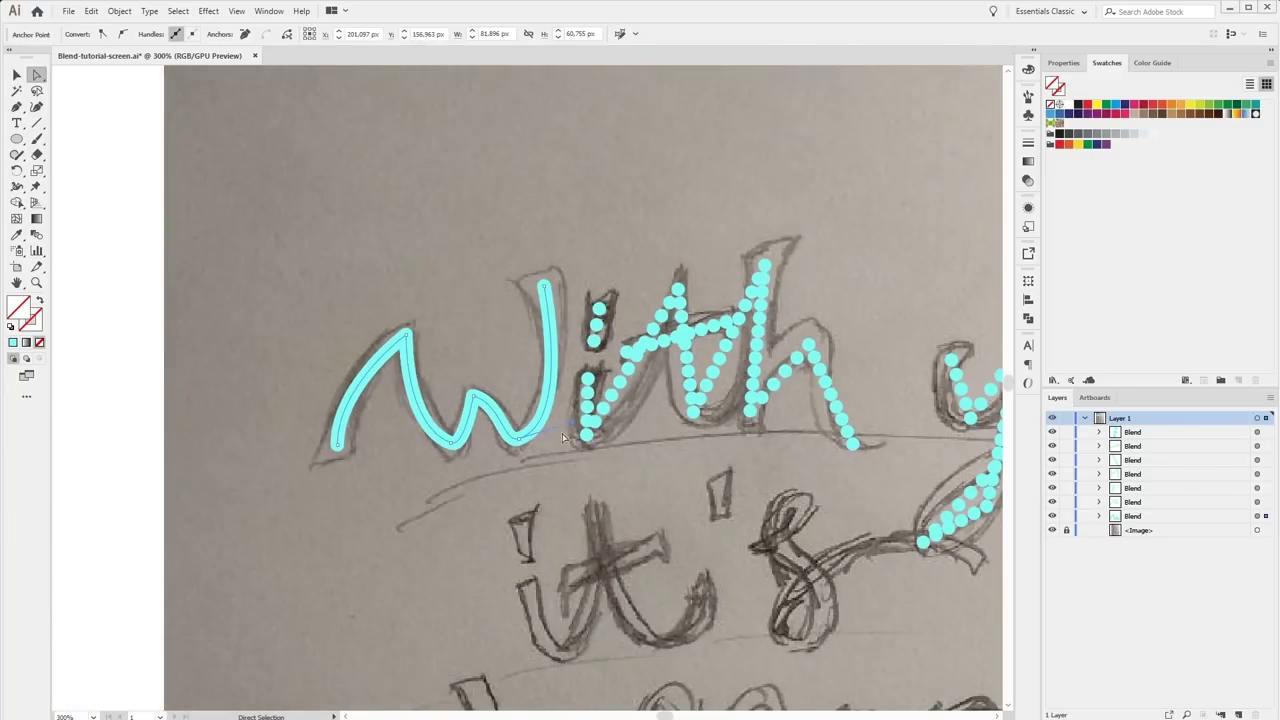
click(575, 495)
drag(523, 469, 592, 486)
key(v)
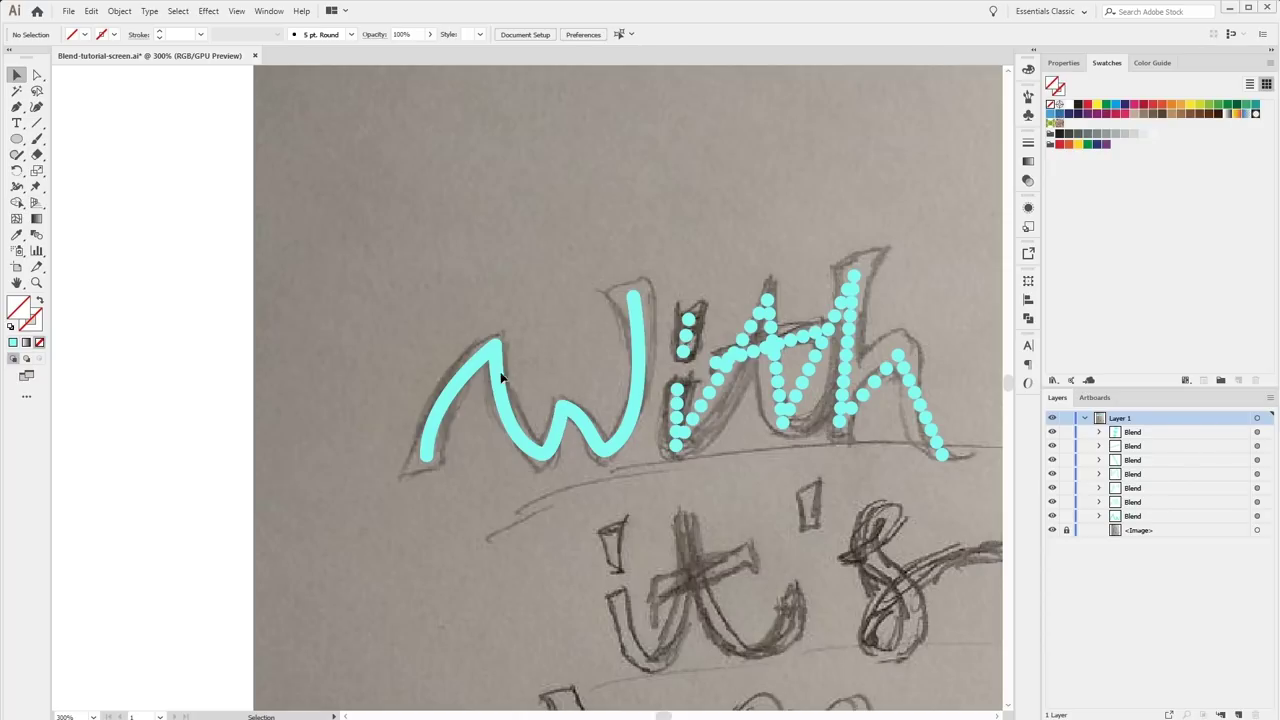
Expand the W blend in Layers and colour both of its end dots yellow.
click(1100, 516)
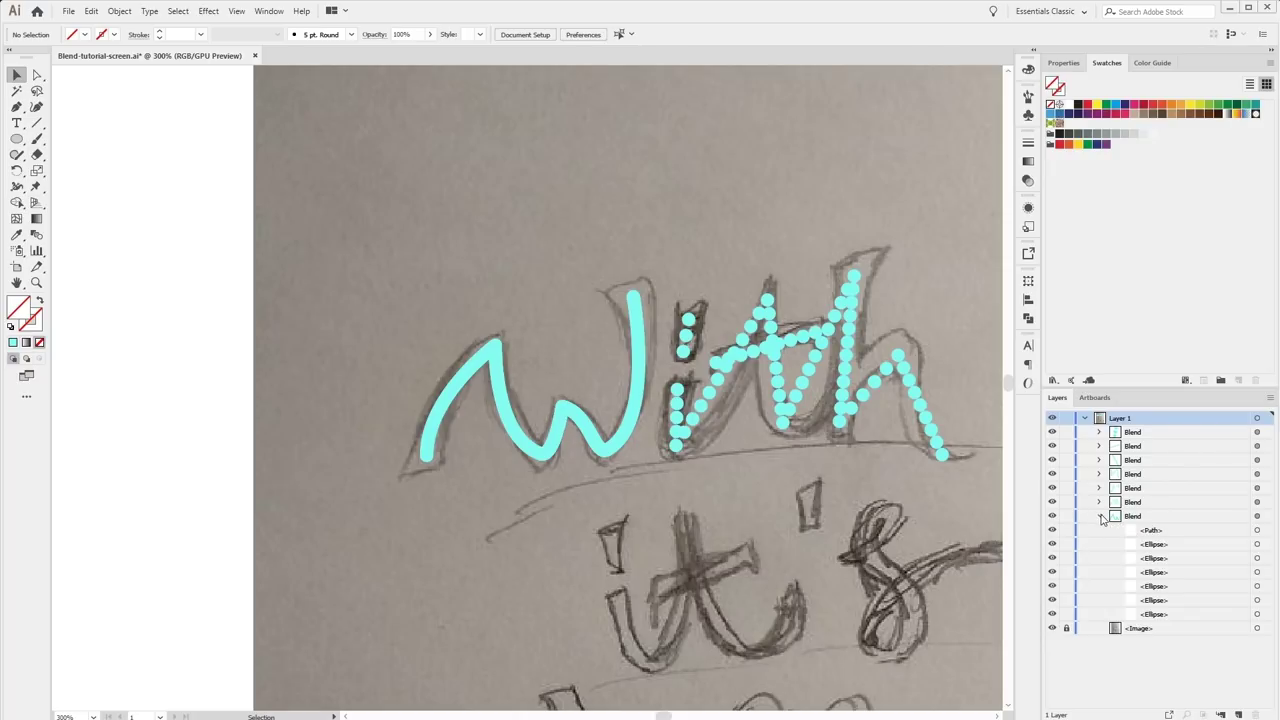
click(1257, 544)
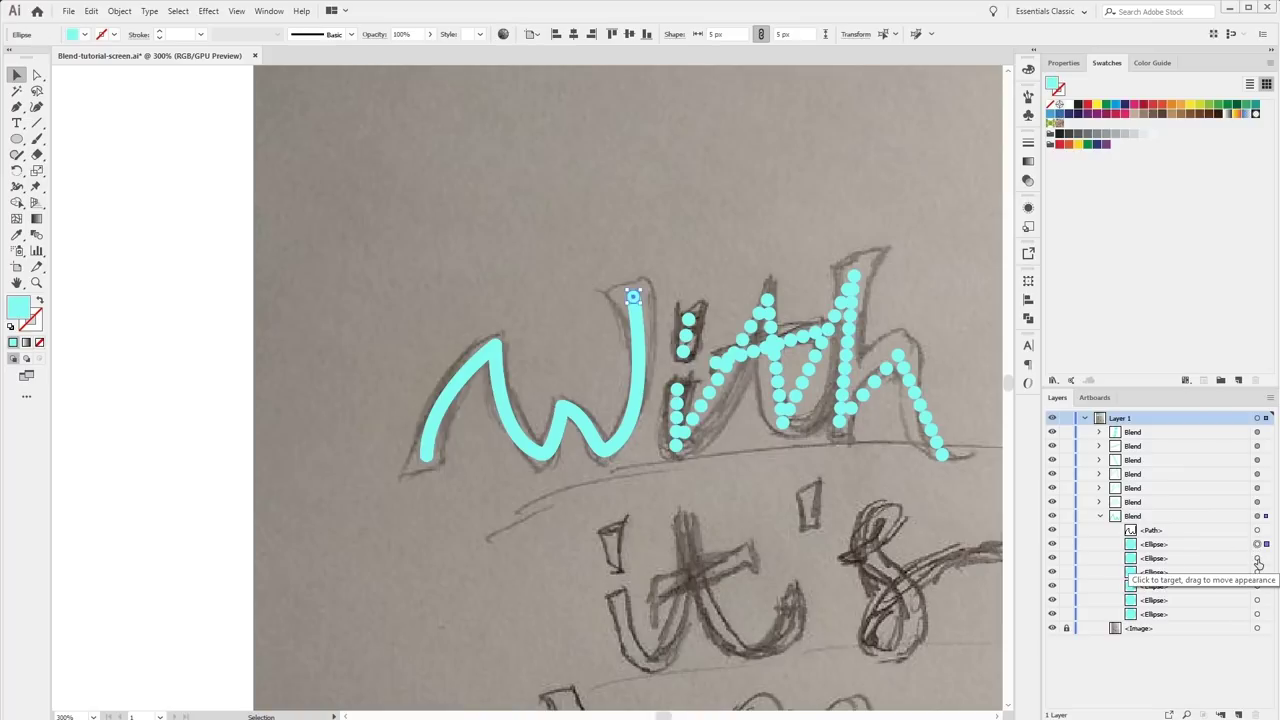
shift+click(1257, 614)
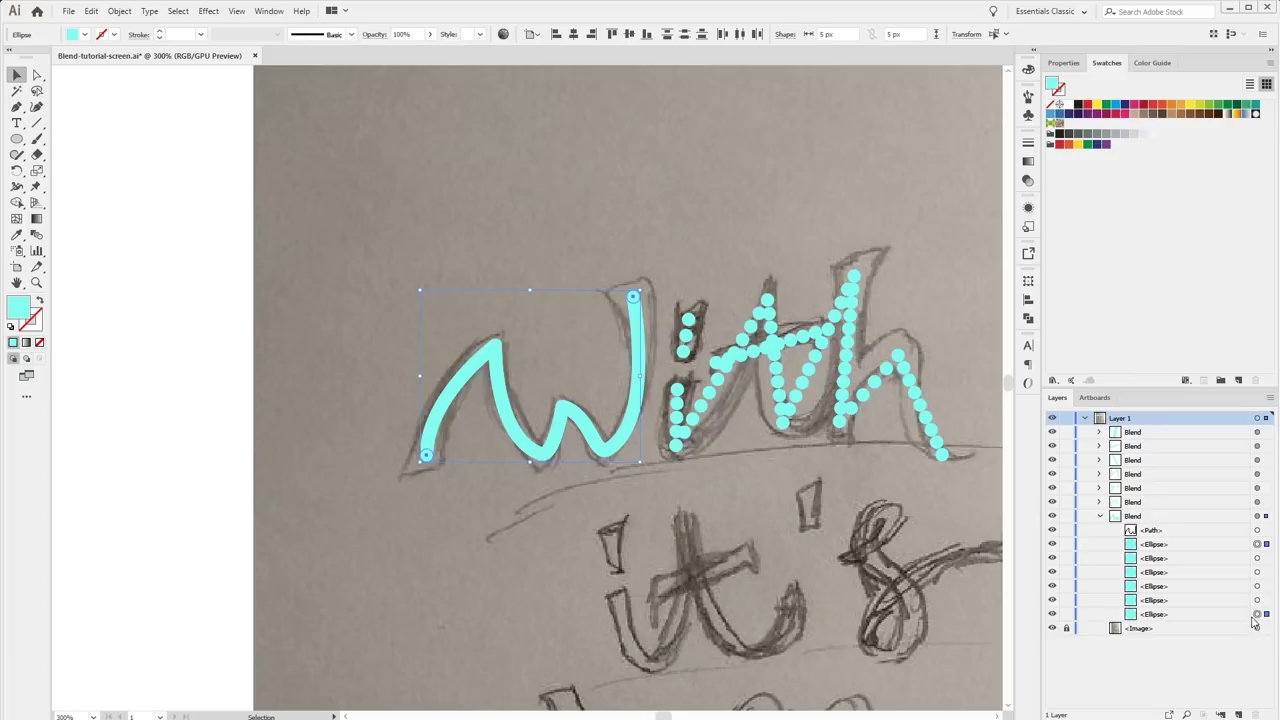
shift+click(1257, 587)
shift+click(1258, 586)
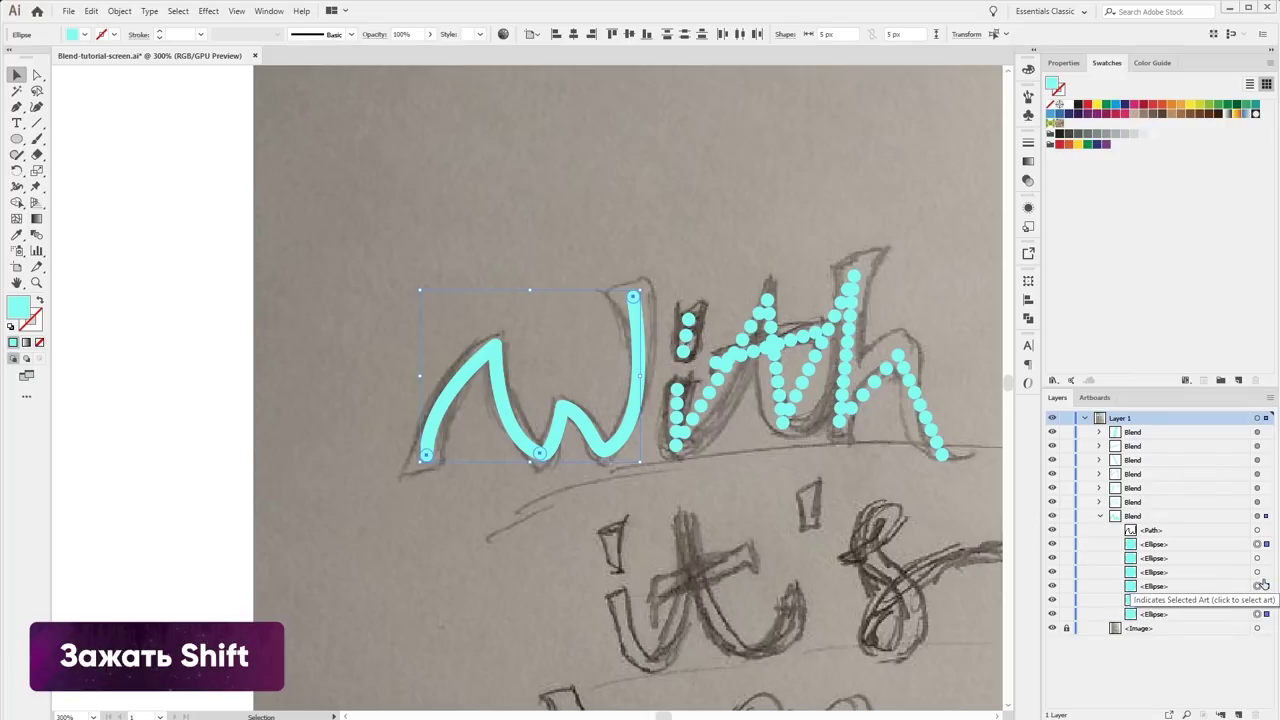
shift+click(1258, 544)
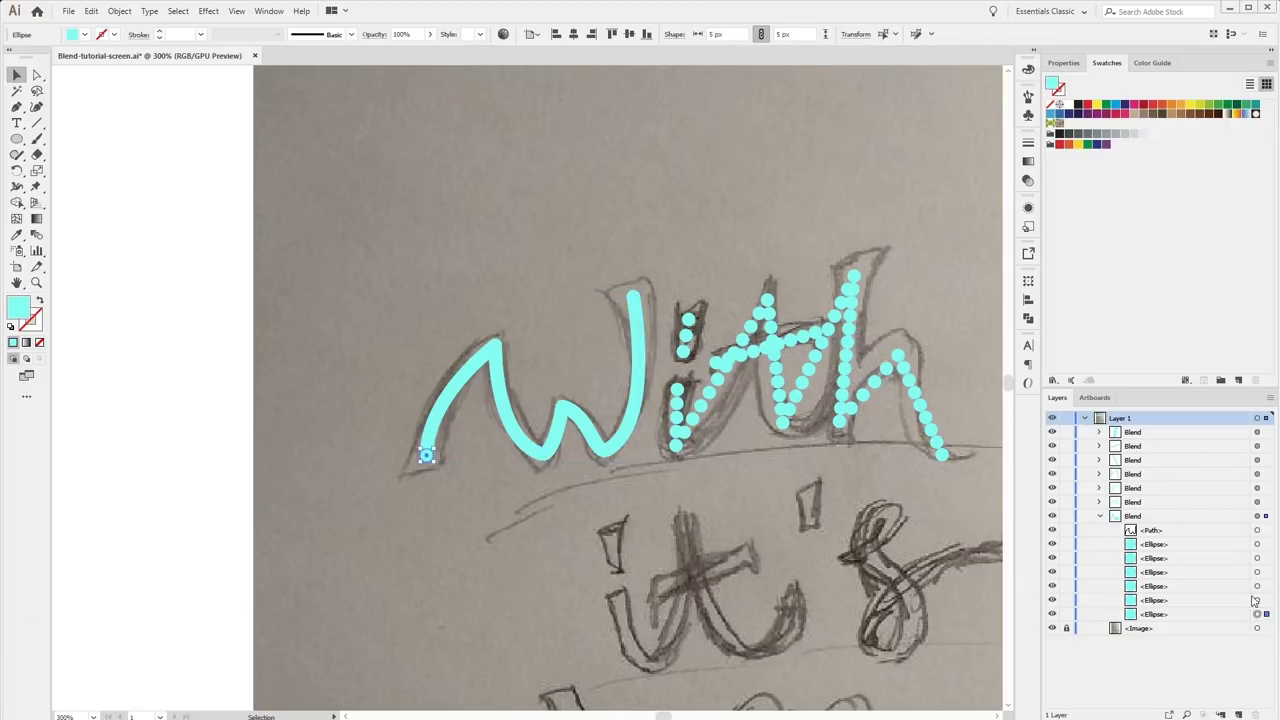
shift+click(1258, 544)
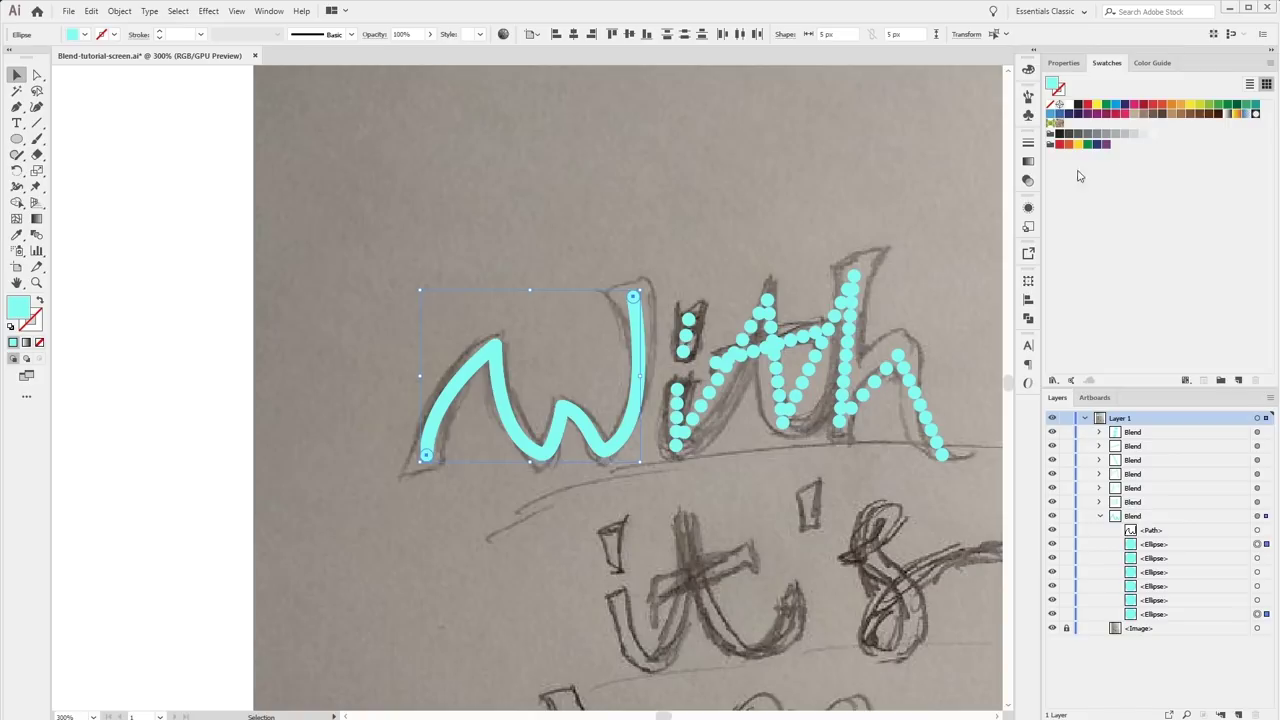
click(1077, 145)
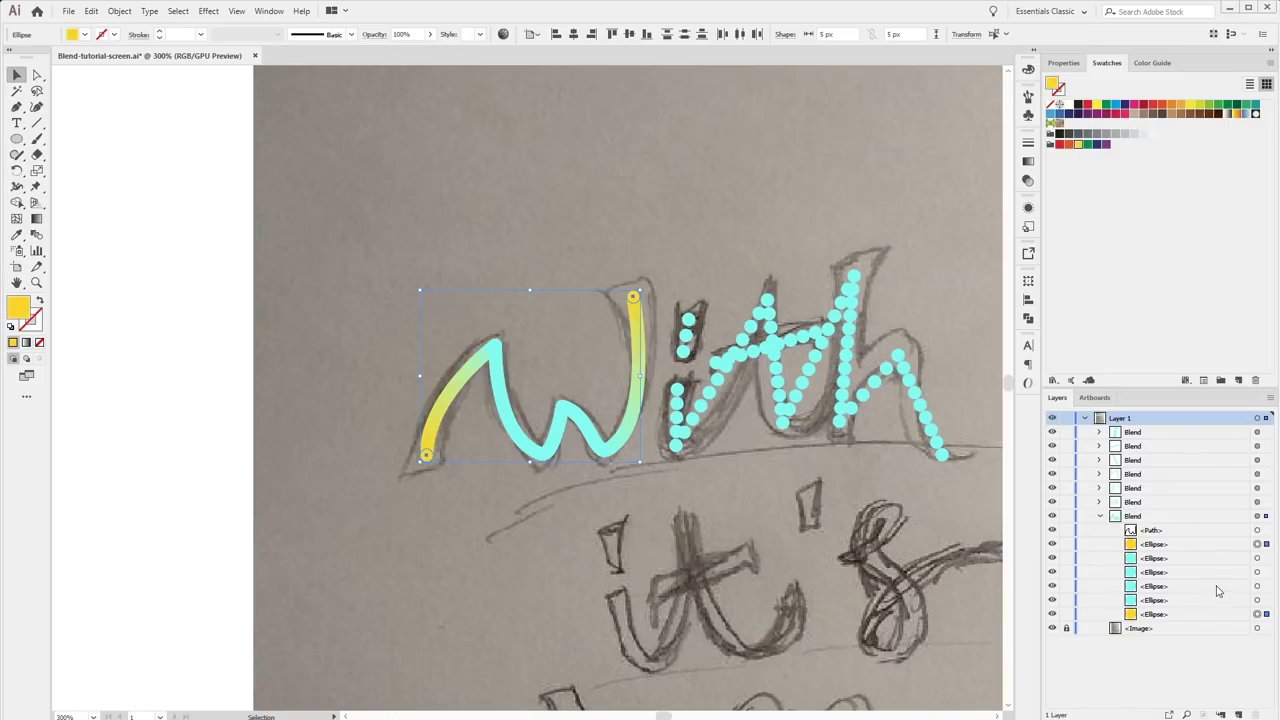
Colour the W's middle peak dot pink and its valley dot red, then open Adobe Color Themes.
click(1257, 572)
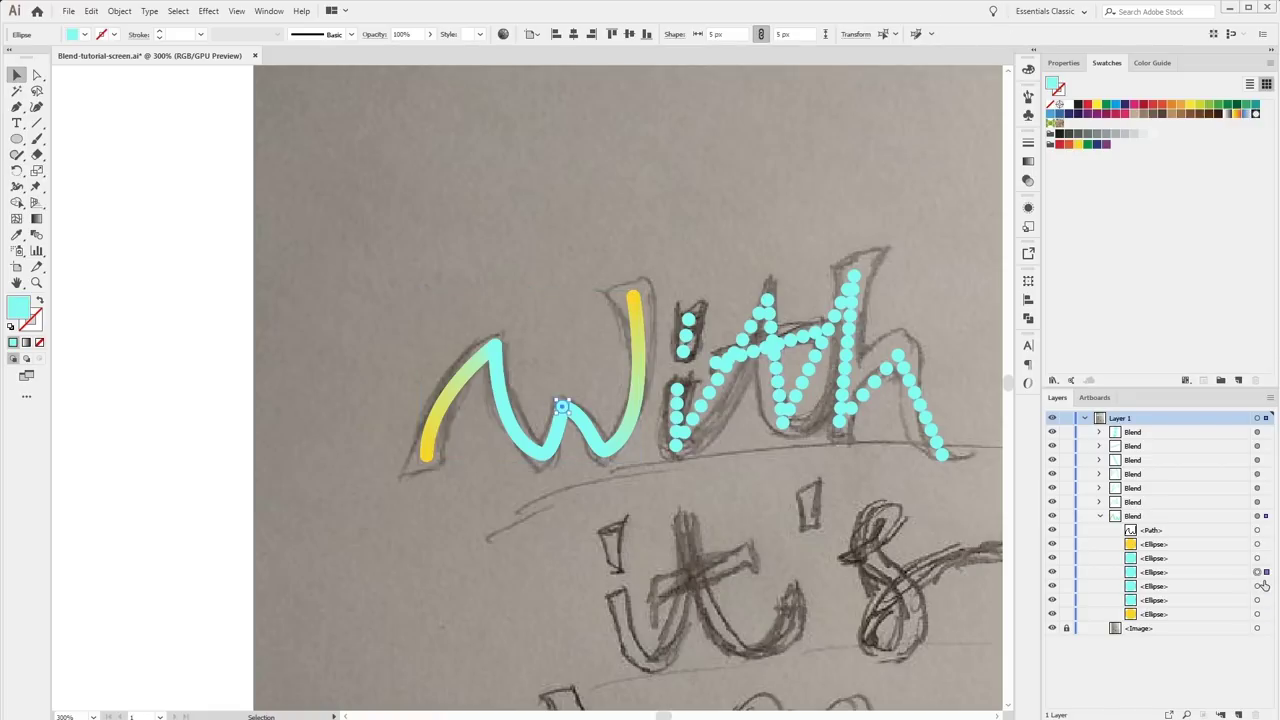
click(1121, 113)
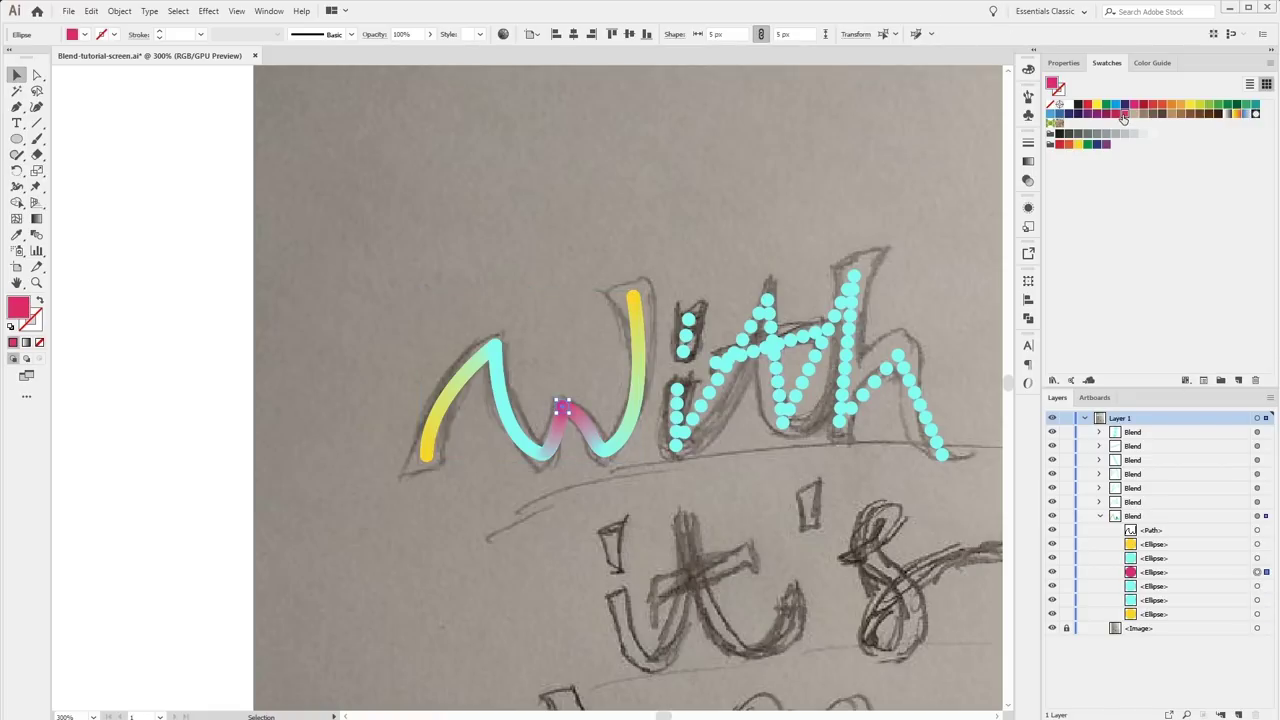
click(1257, 586)
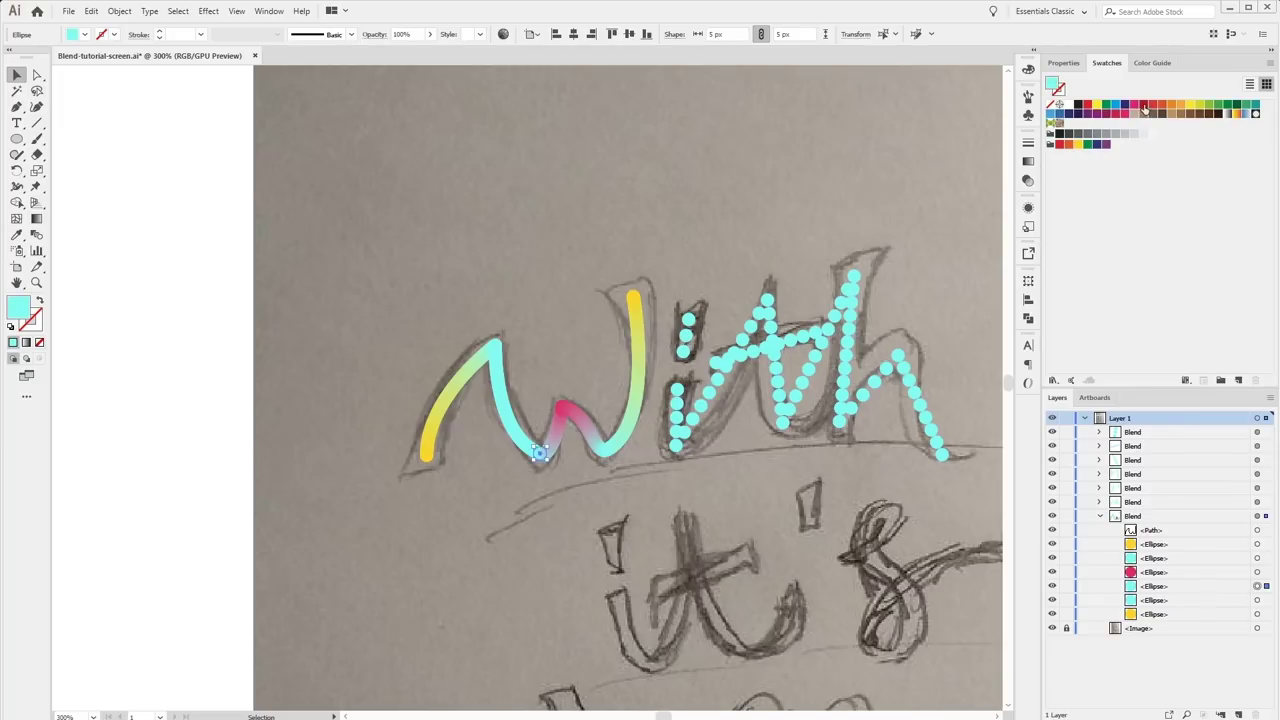
click(1144, 110)
click(541, 282)
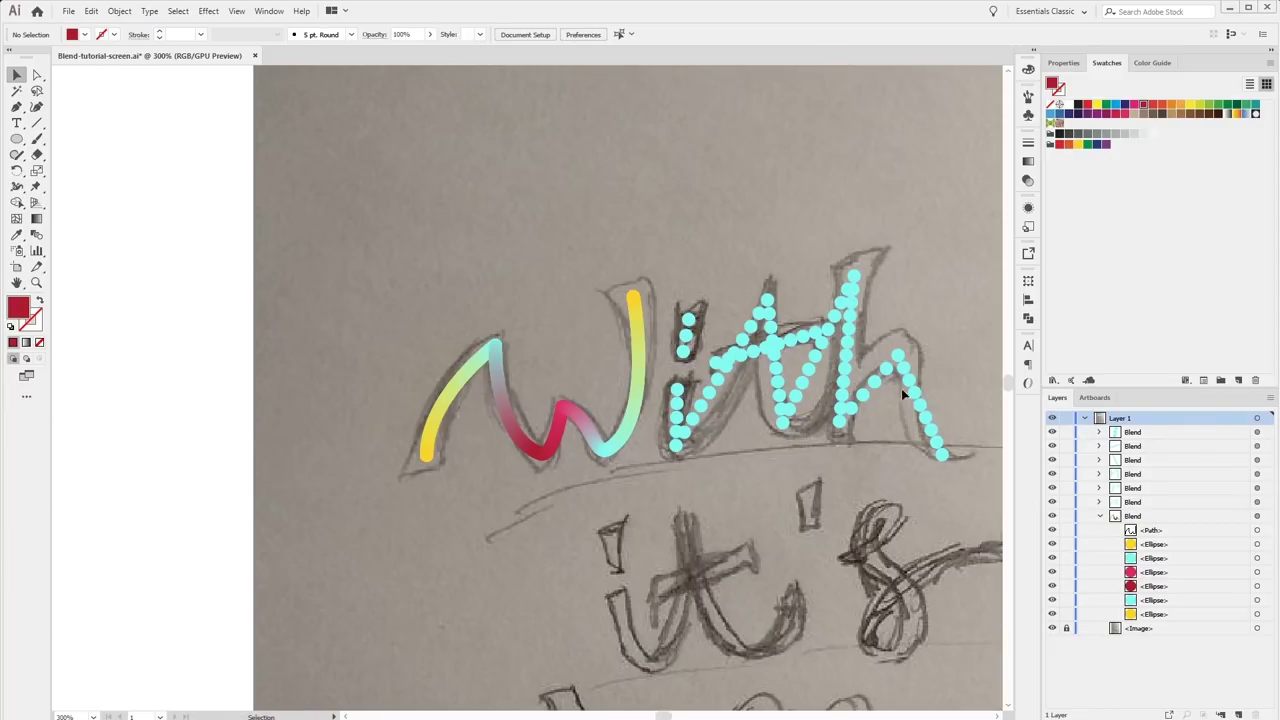
click(1070, 381)
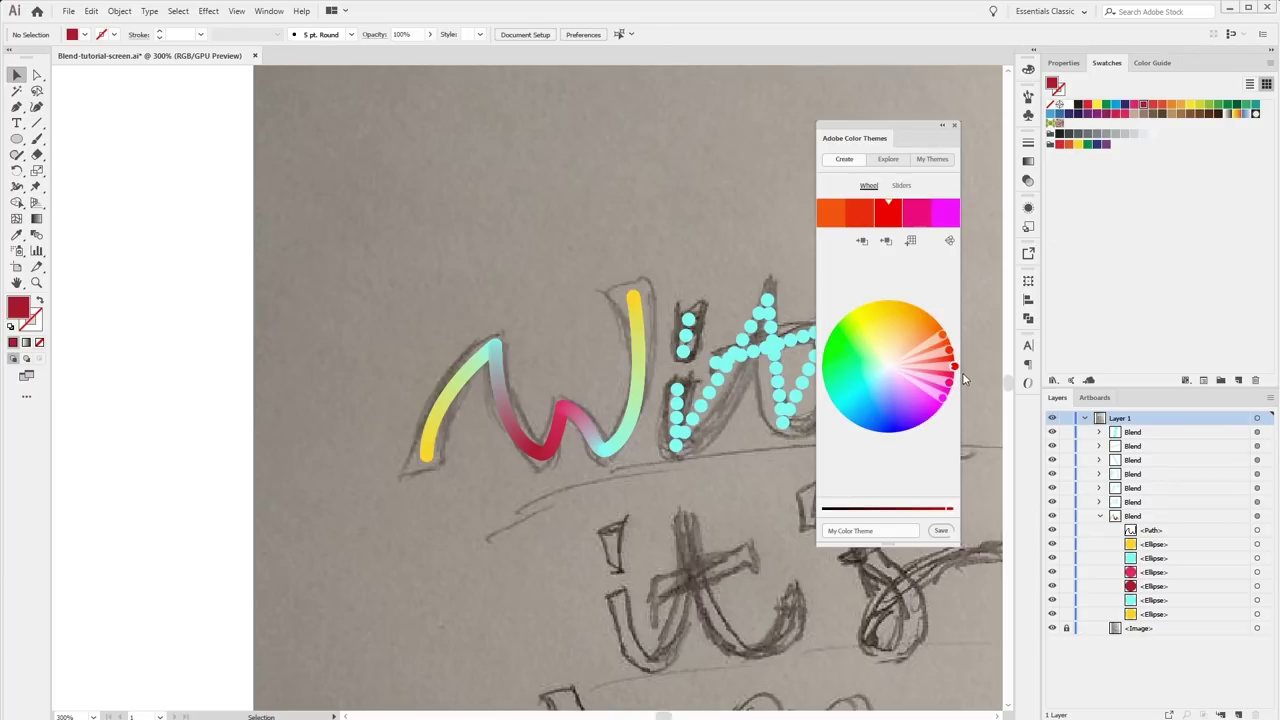
Add the GRISES ALTLAS theme from Explore to the swatches.
click(890, 162)
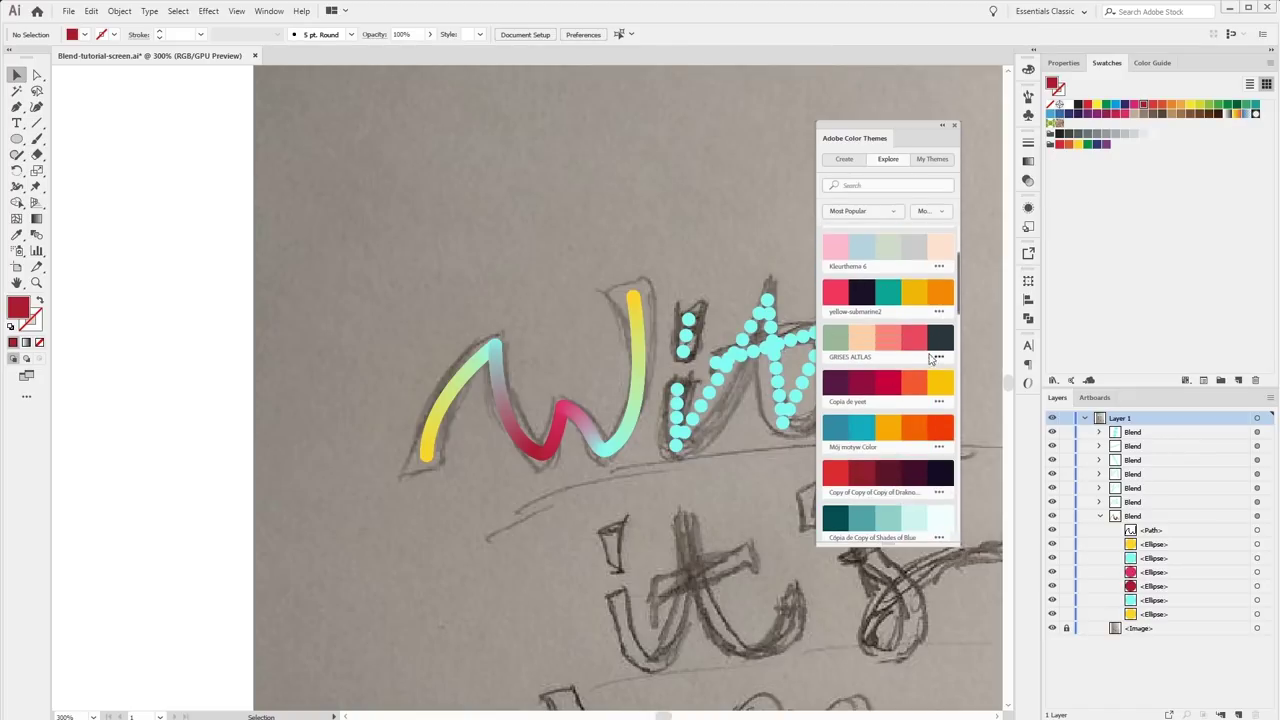
click(939, 357)
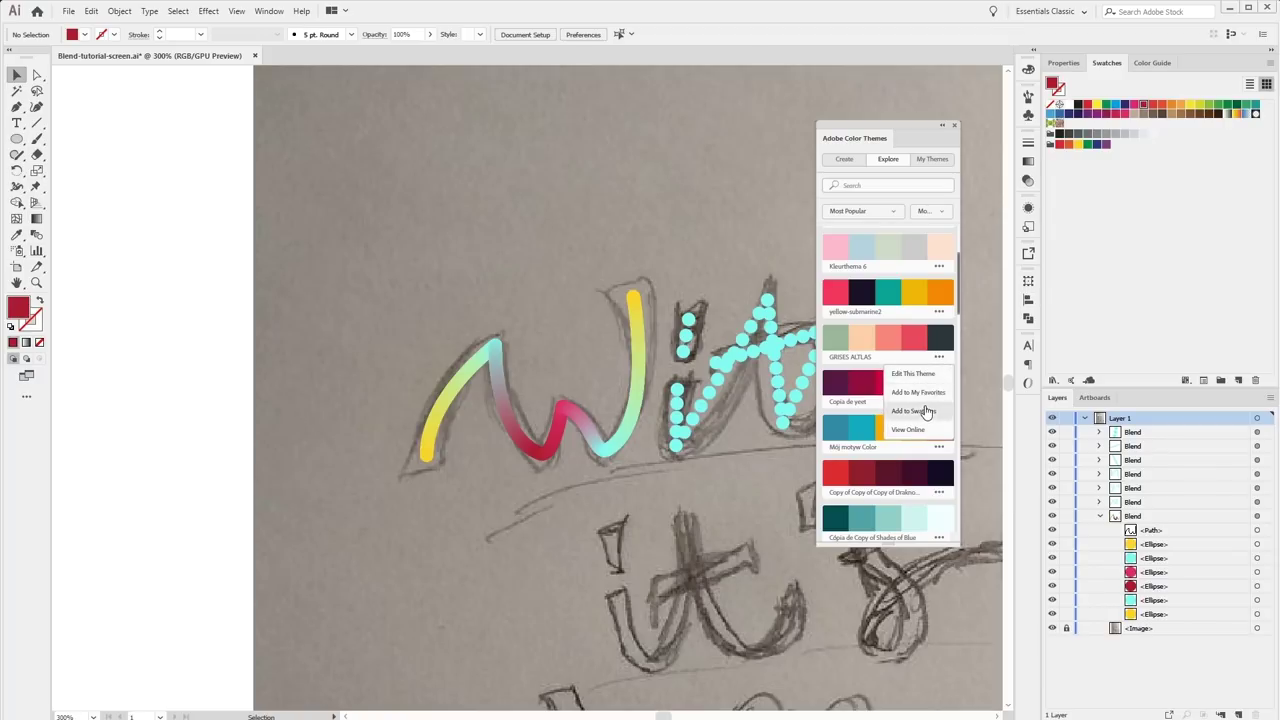
click(937, 411)
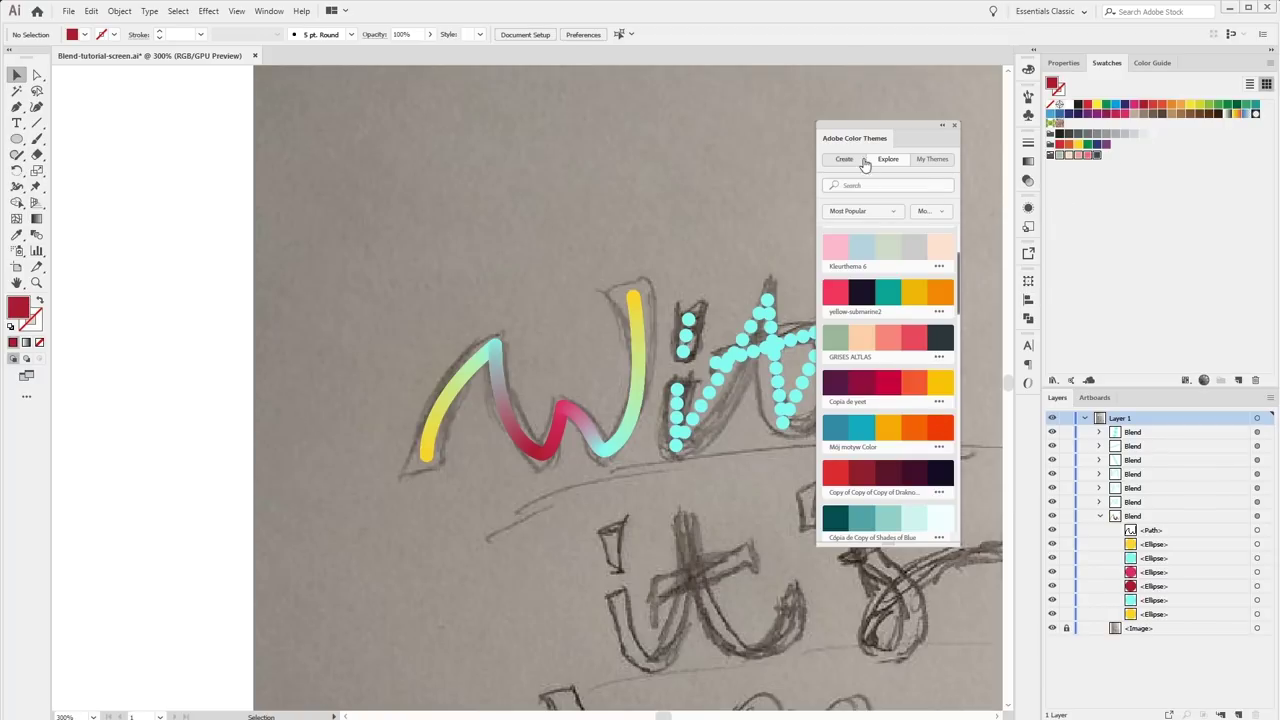
click(954, 125)
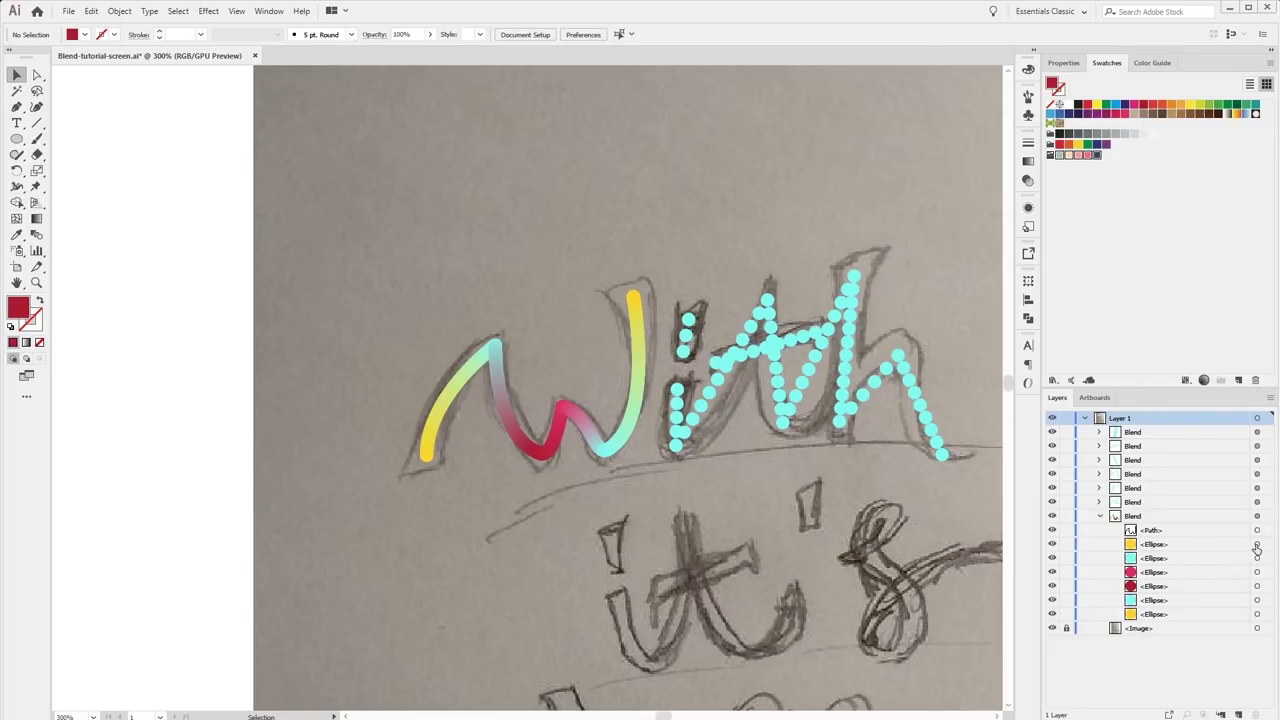
Add the Hot Pants theme to the swatches and close the Color Themes panel.
click(1089, 381)
scroll(900, 400, down, 3)
scroll(924, 427, down, 3)
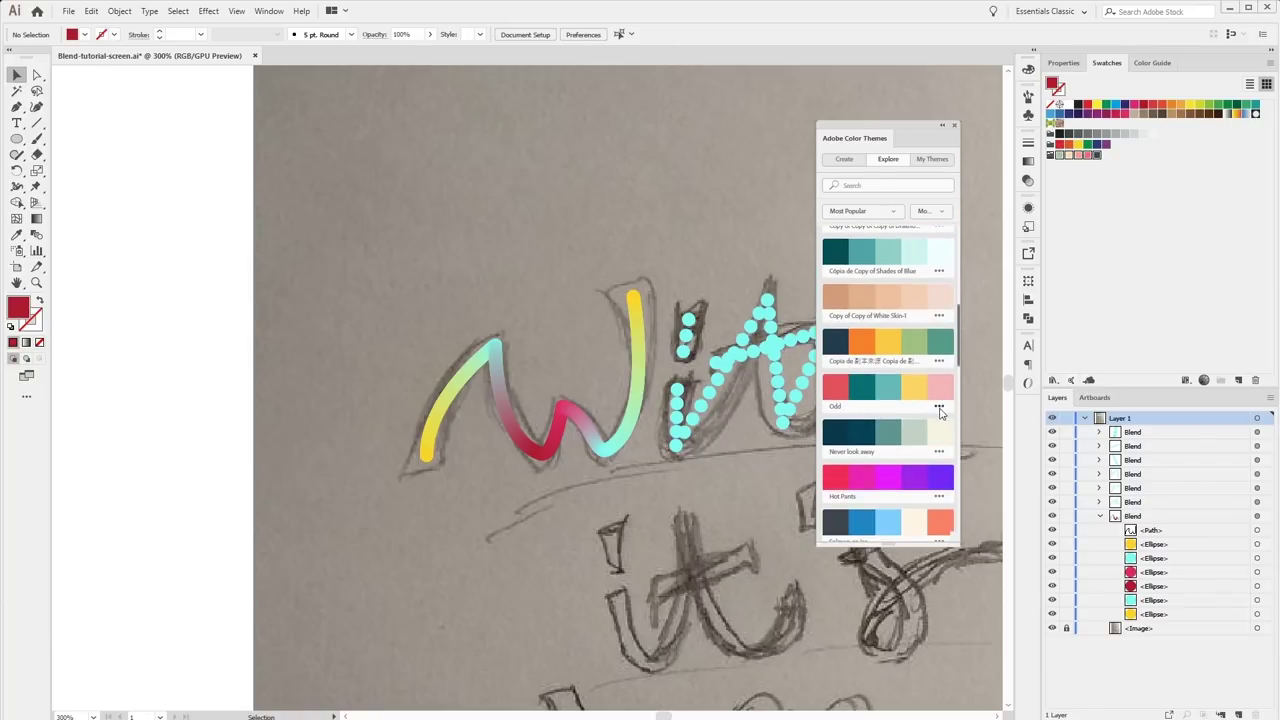
click(940, 497)
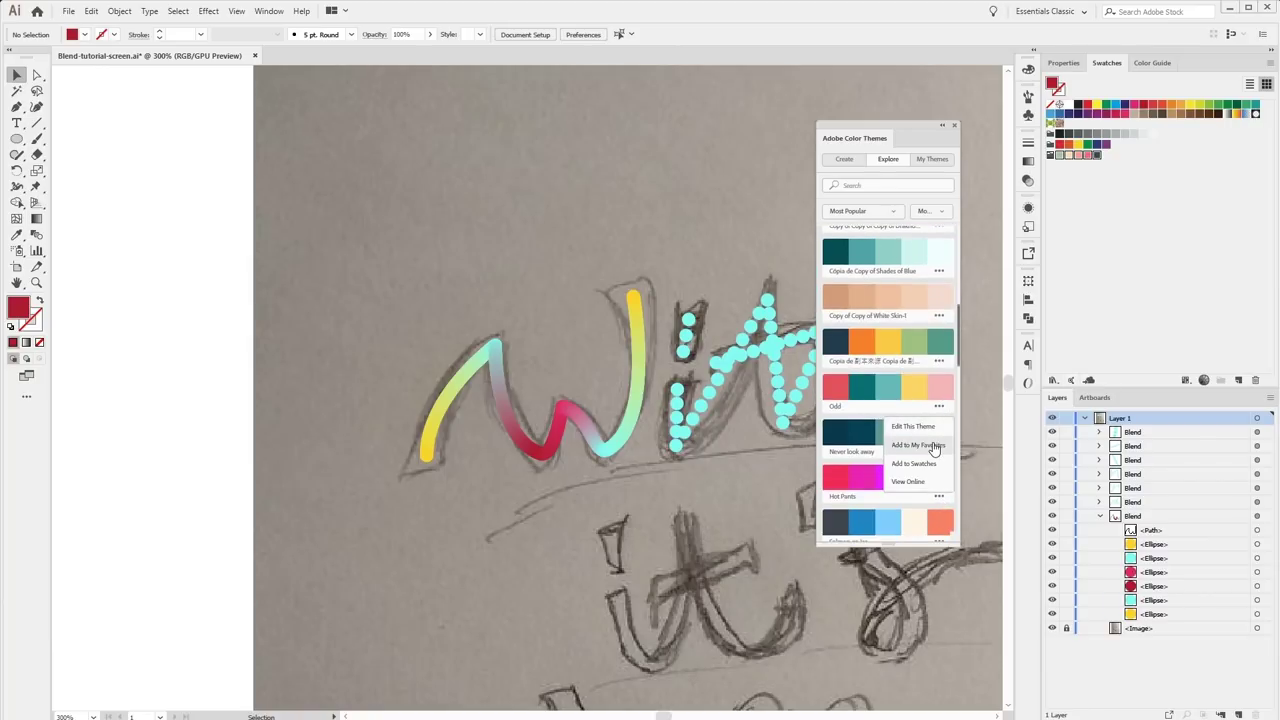
click(926, 463)
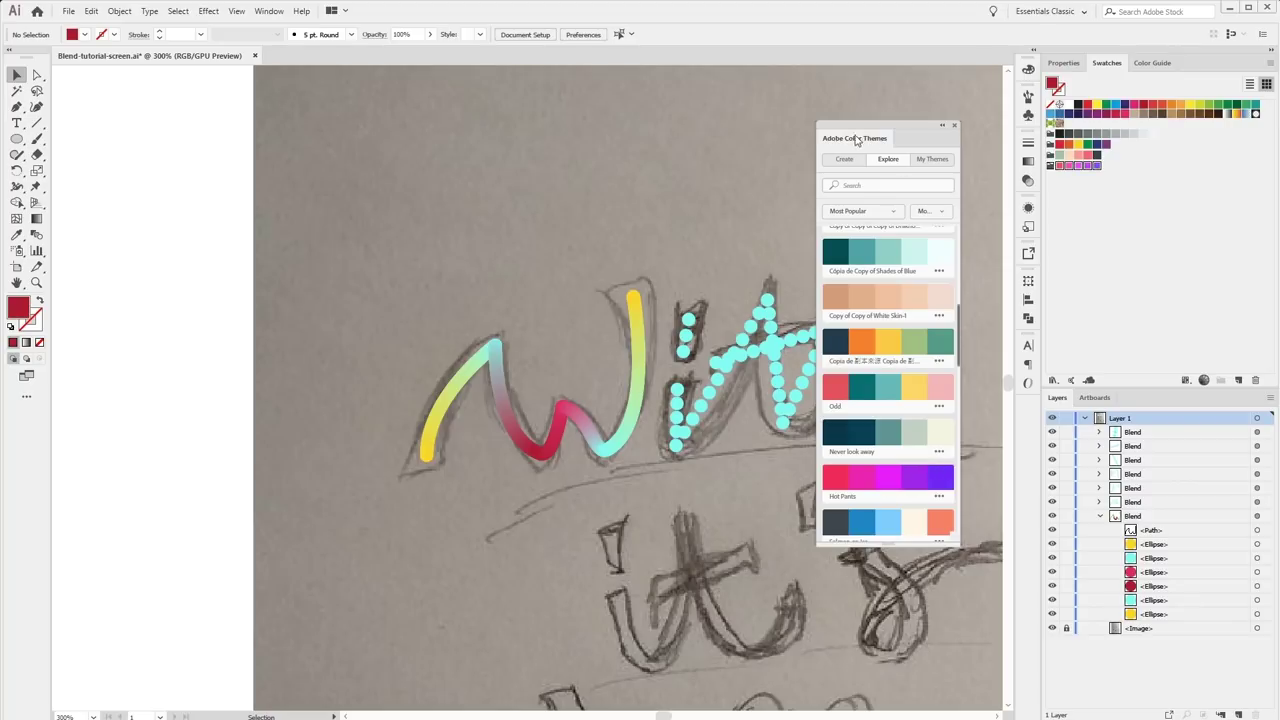
click(955, 127)
click(1130, 209)
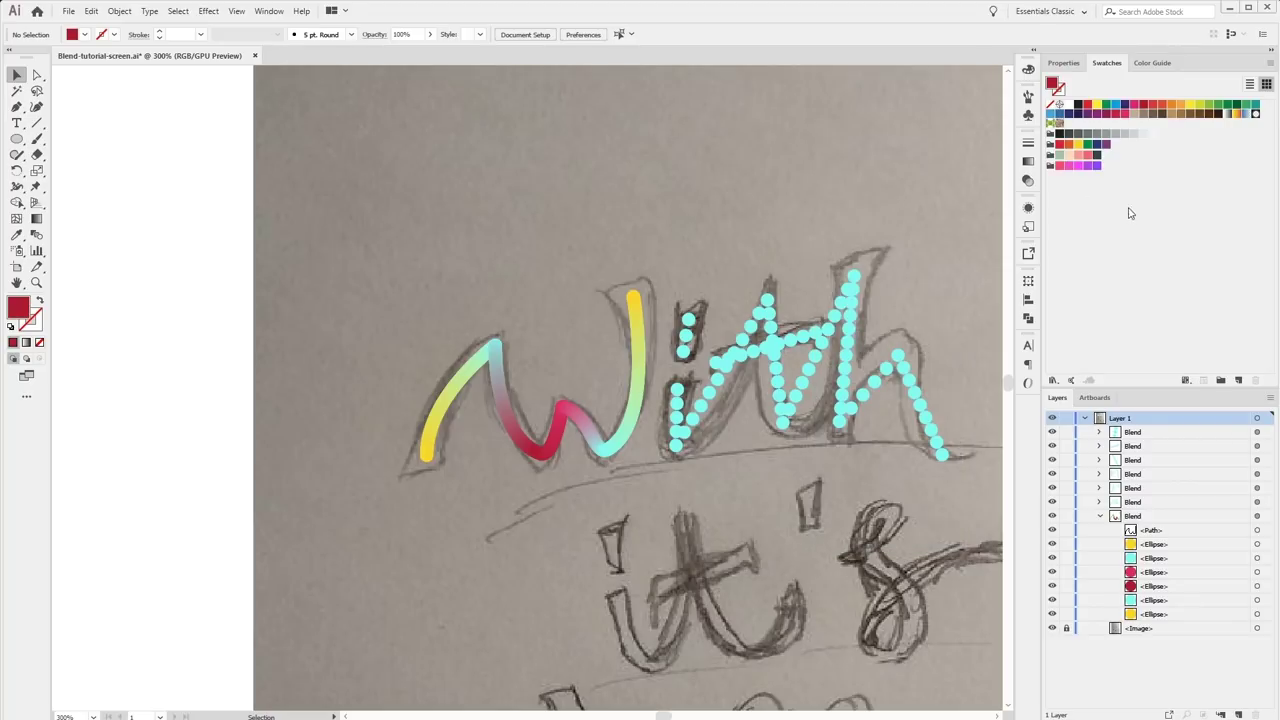
Try pale green and pink on the W's dots, settling on pale green for the end dots.
click(1257, 544)
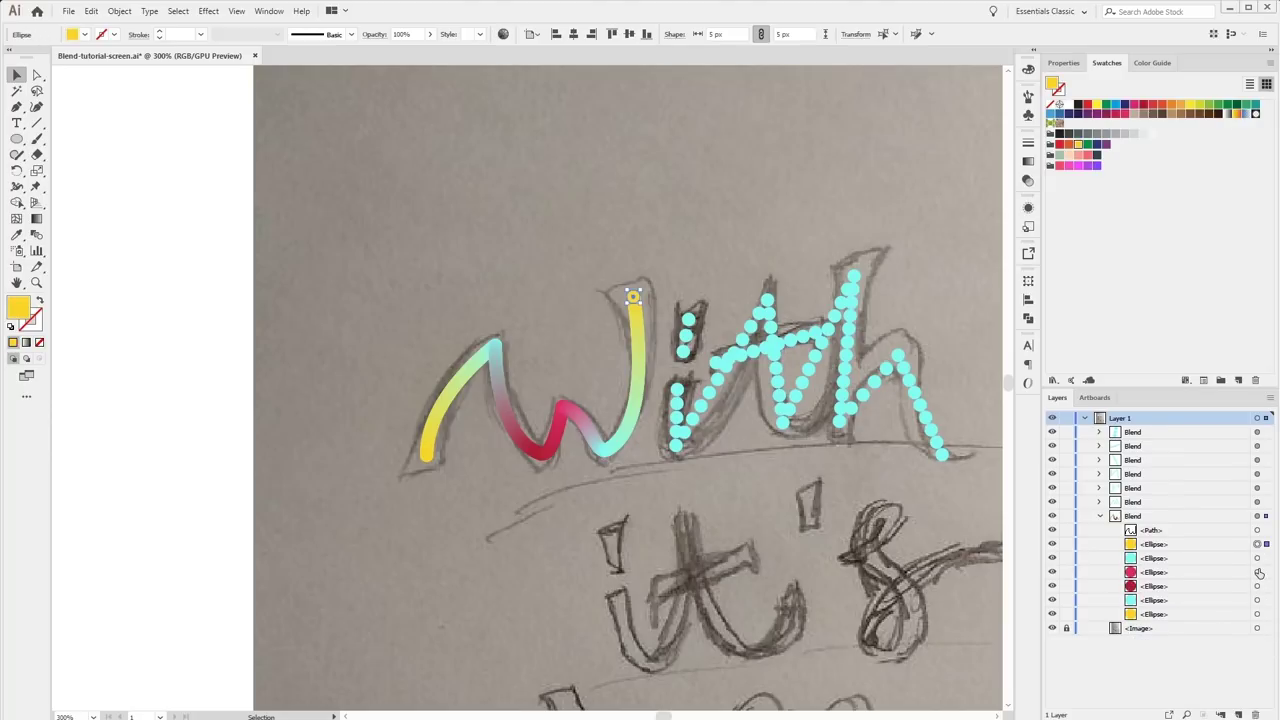
shift+click(1257, 572)
click(1061, 156)
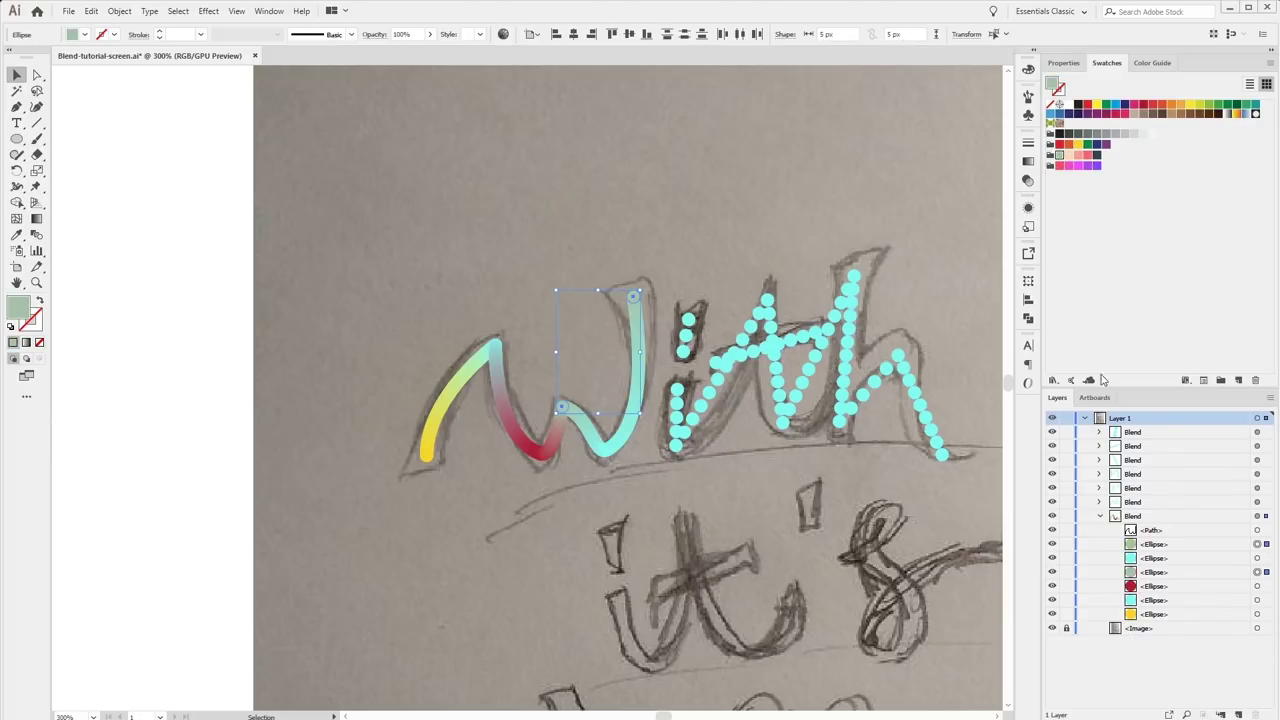
click(1086, 156)
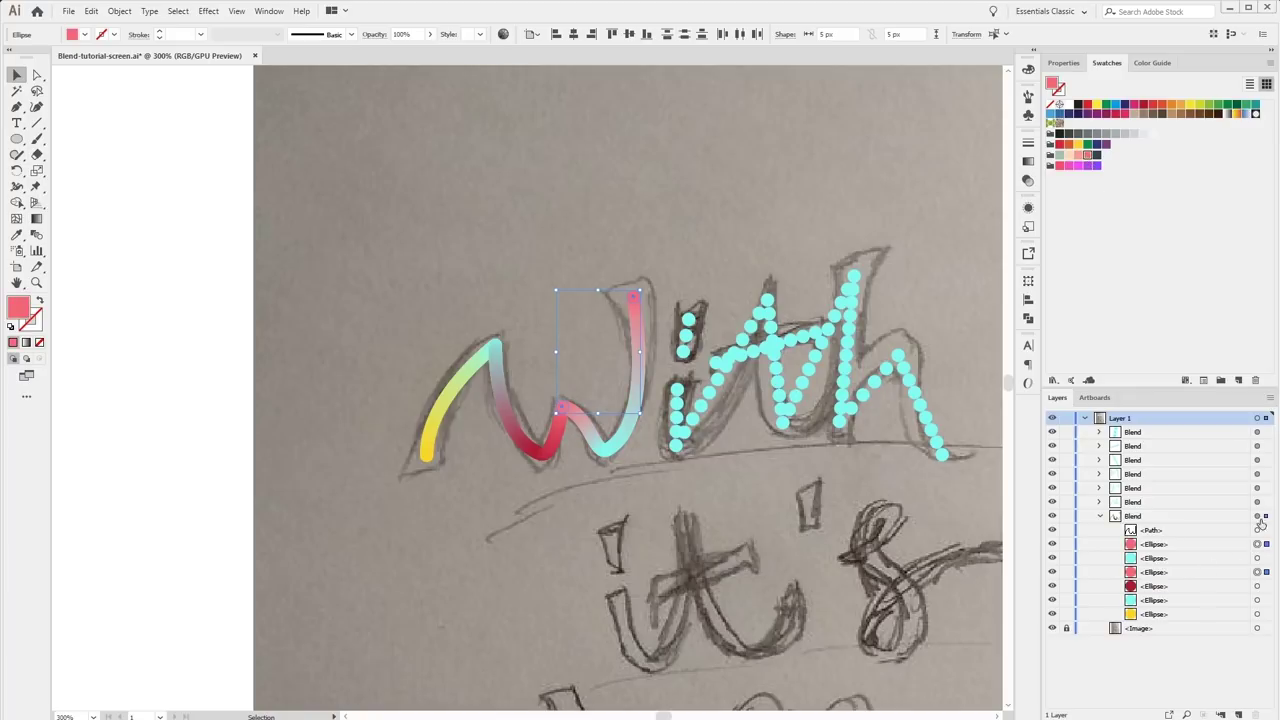
click(1257, 558)
shift+click(1257, 614)
click(1096, 157)
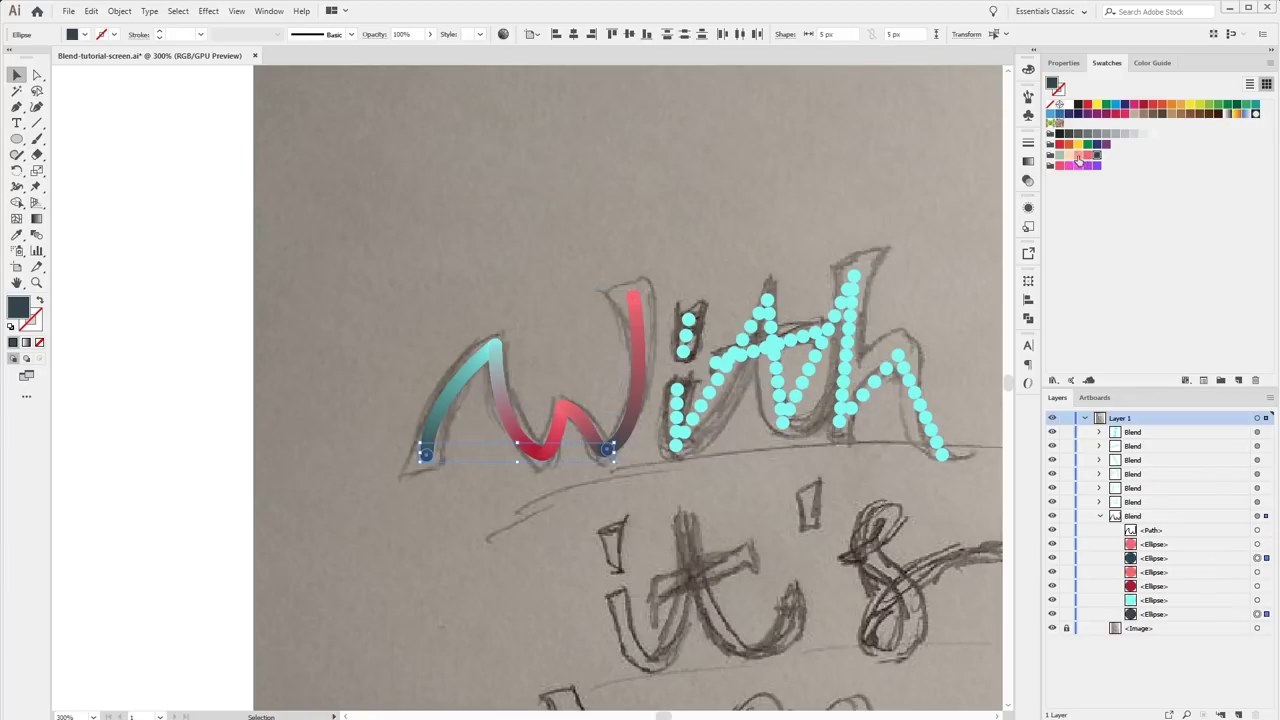
click(1062, 156)
Colour the W's peak dot peach, valley dot salmon and right end dot peach, then select the blend.
click(1257, 600)
click(1073, 156)
click(1257, 586)
click(1075, 156)
click(1257, 558)
click(1096, 157)
click(1068, 156)
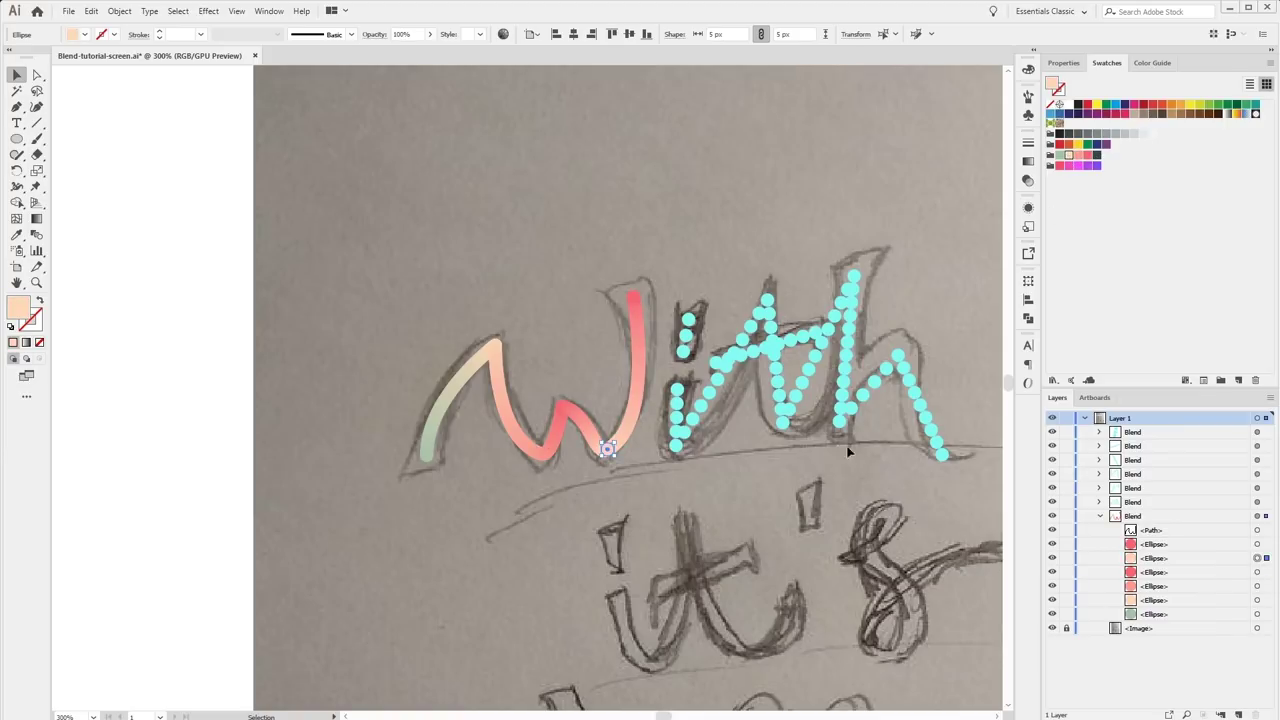
click(1257, 516)
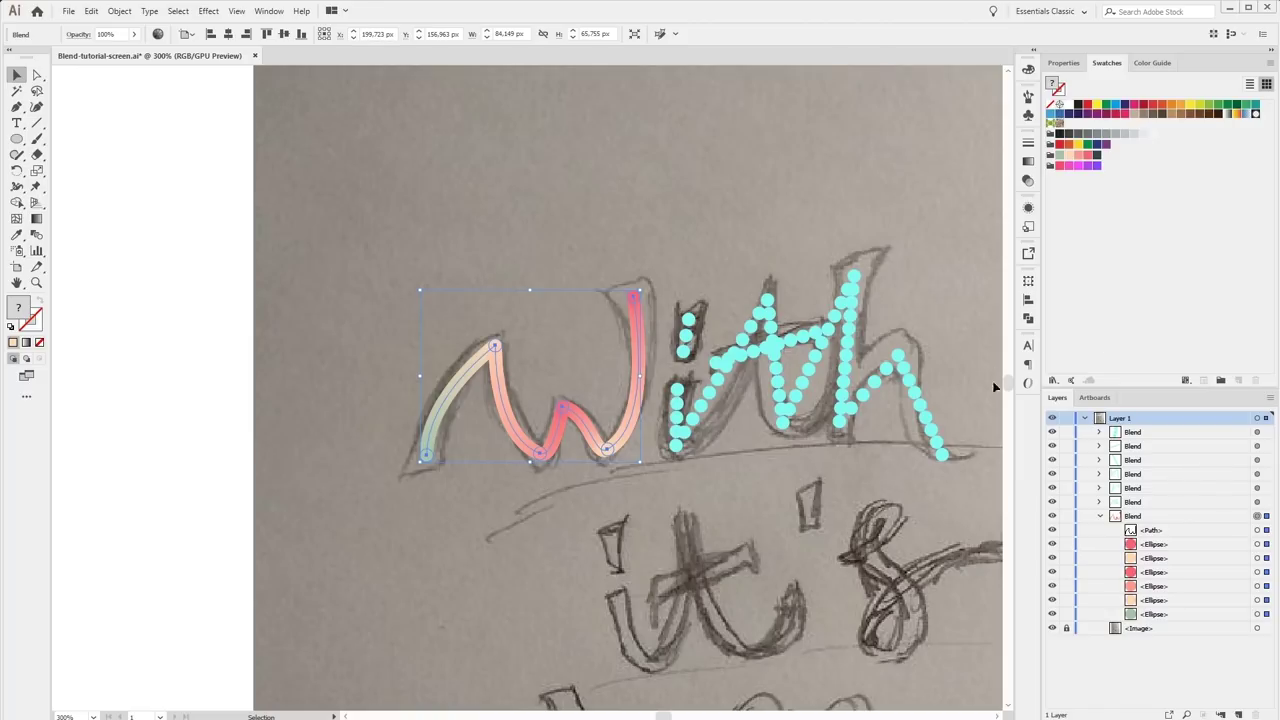
Apply the Hot Pants colour group to the W blend through Recolor Artwork, after briefly comparing GRISES ALTLAS.
click(1153, 63)
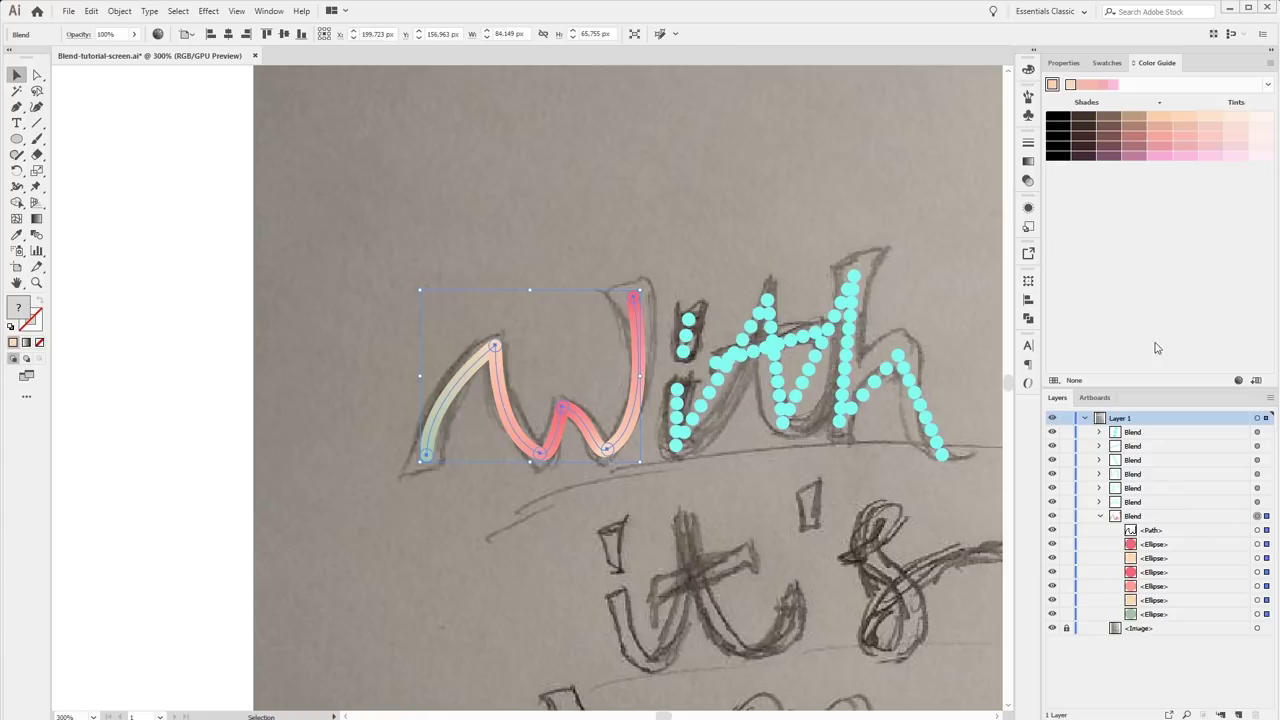
click(1238, 381)
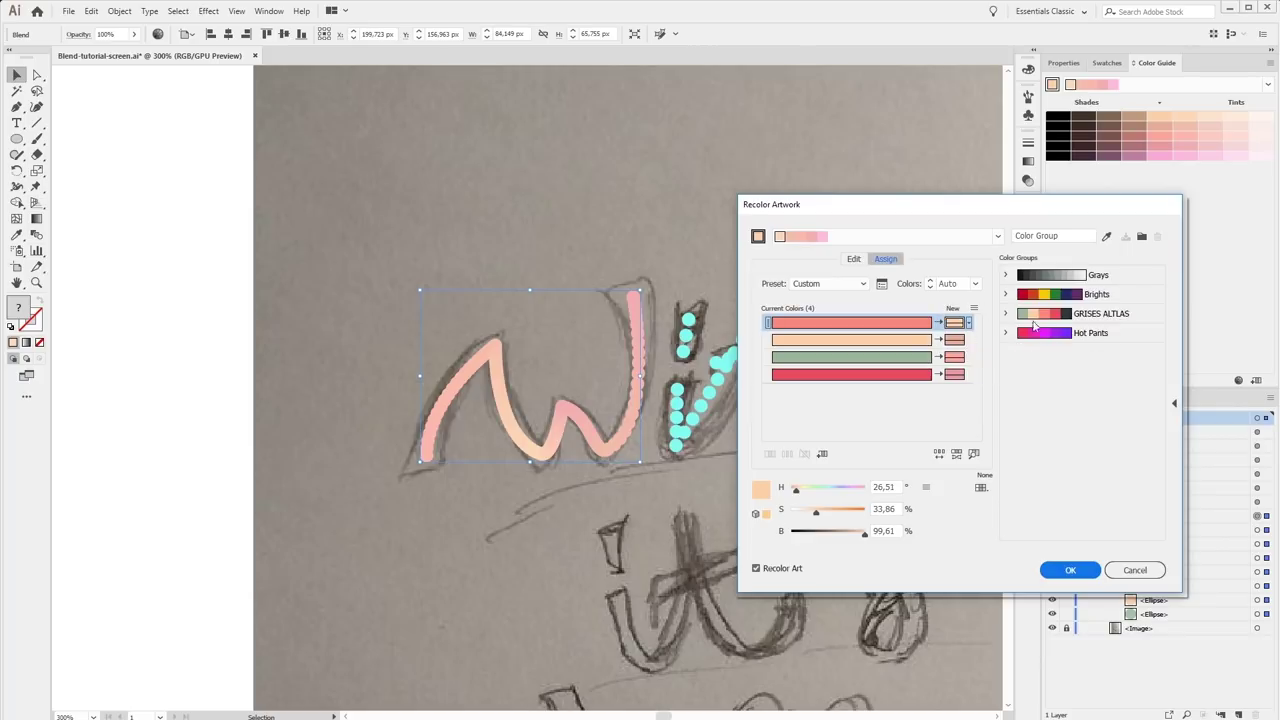
click(1093, 333)
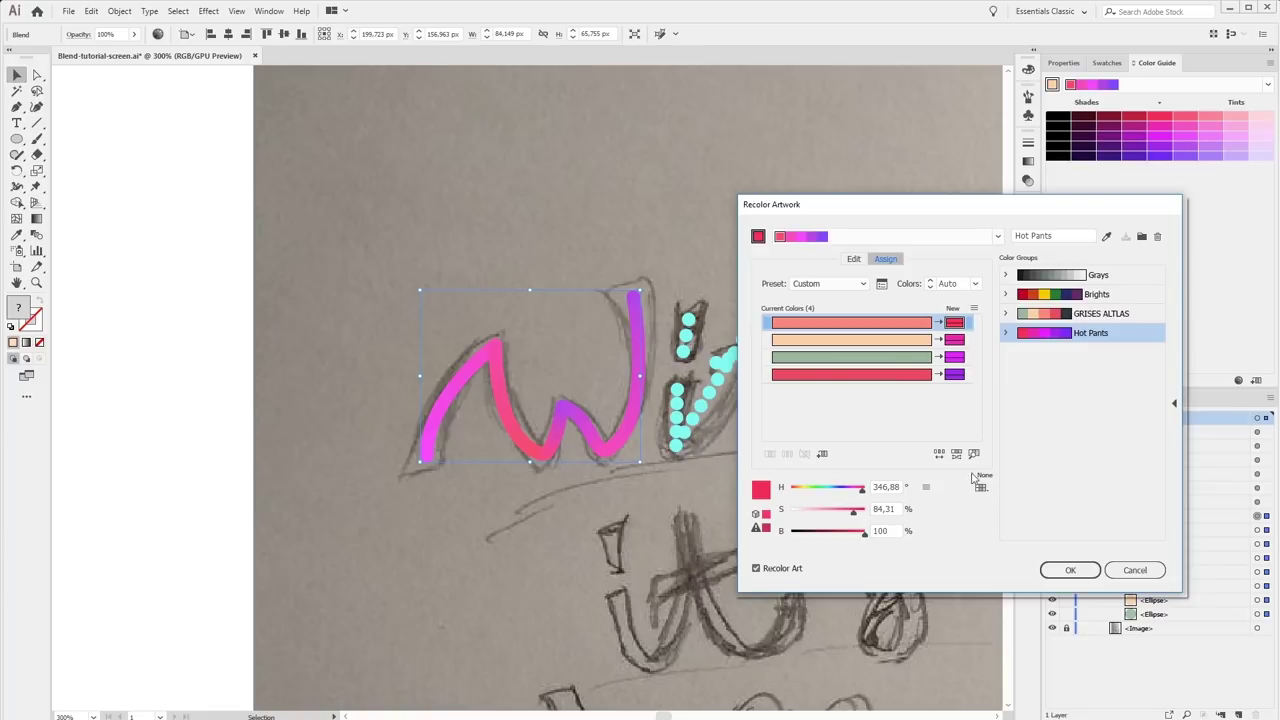
click(1100, 318)
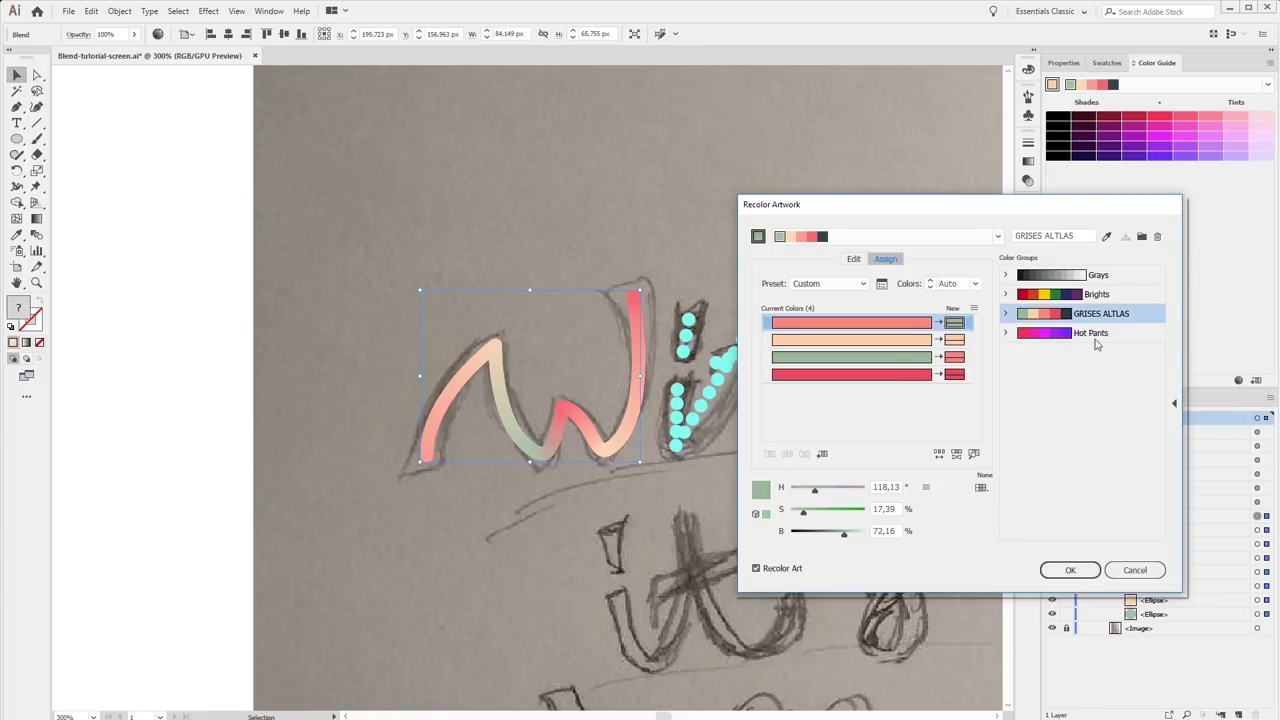
click(1094, 336)
mouse_move(955, 323)
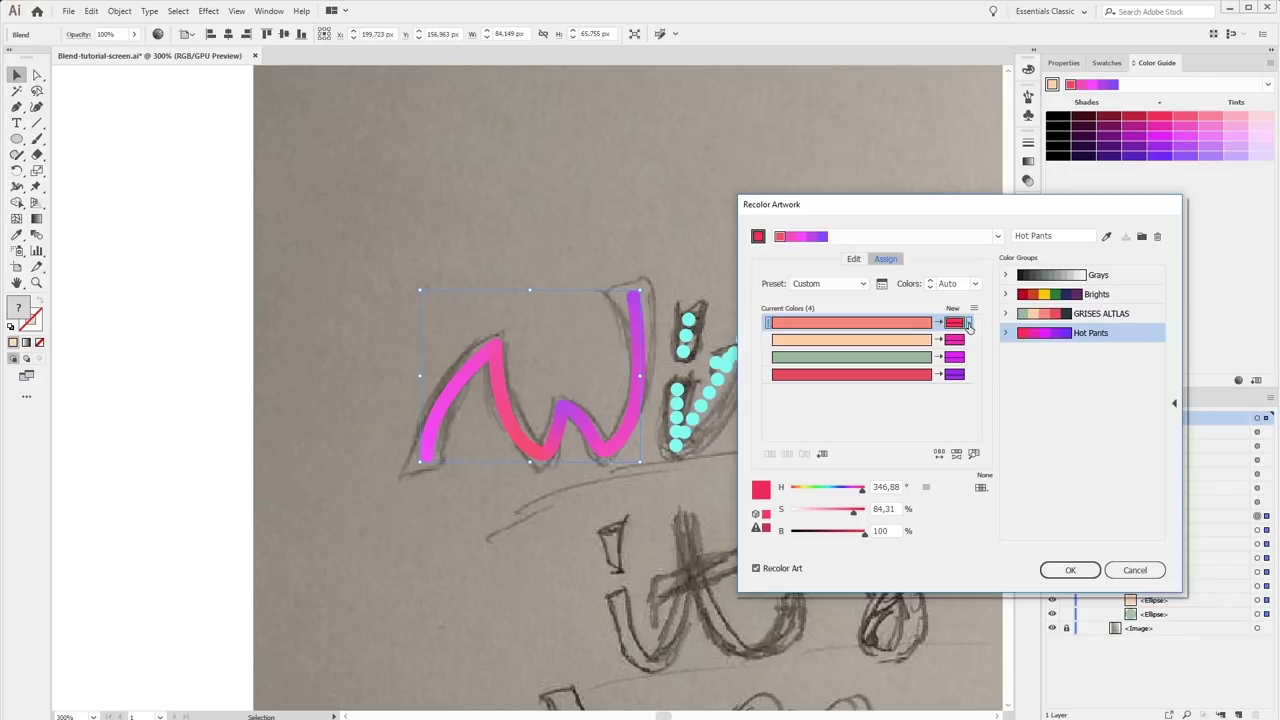
click(968, 324)
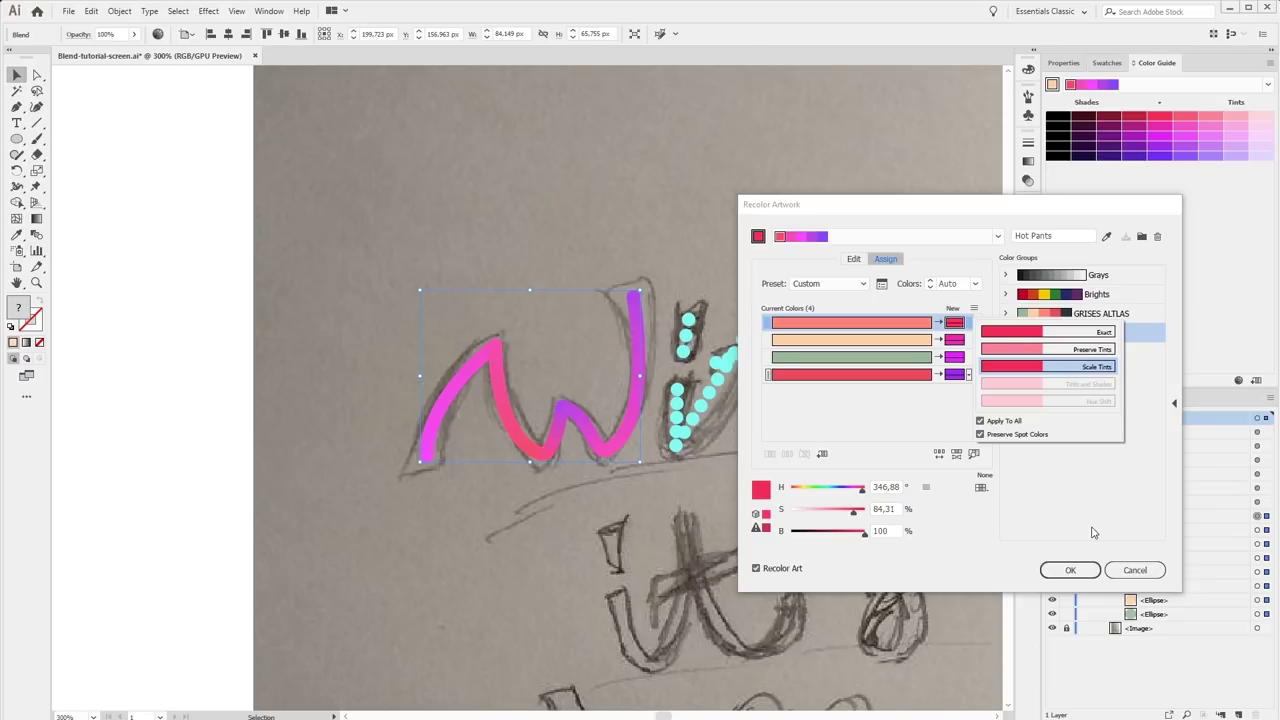
click(1092, 532)
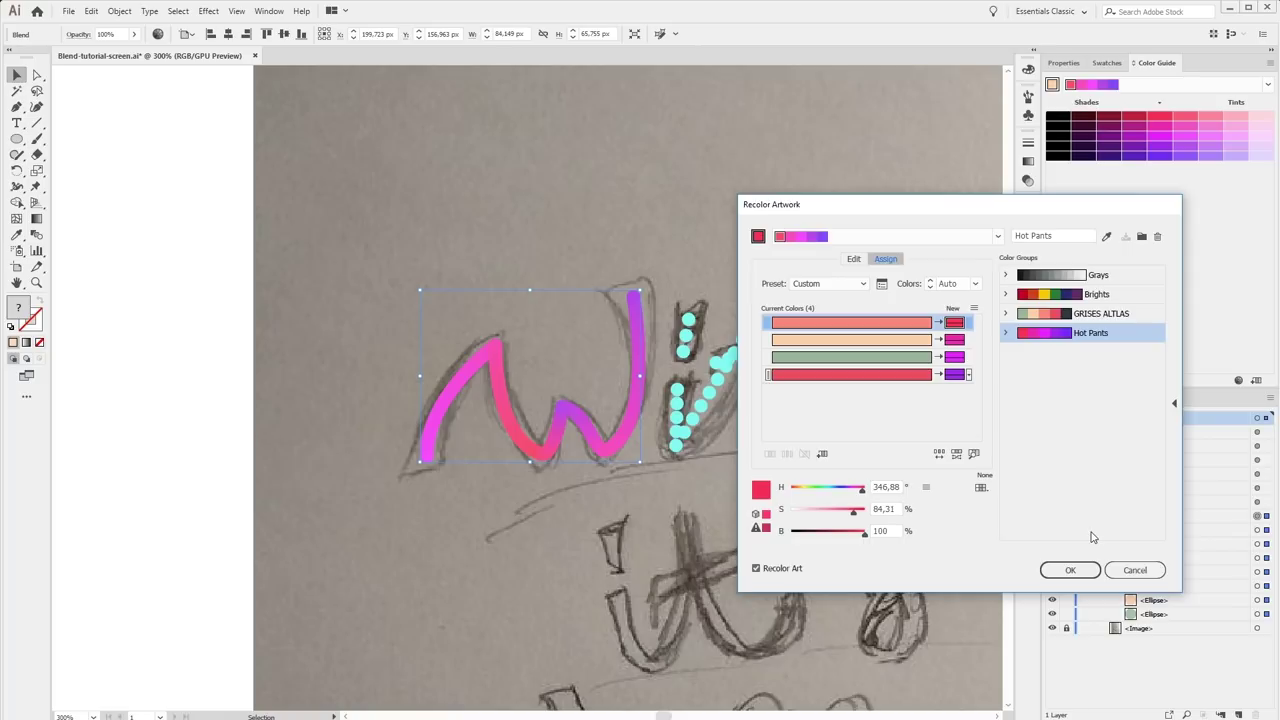
click(1070, 569)
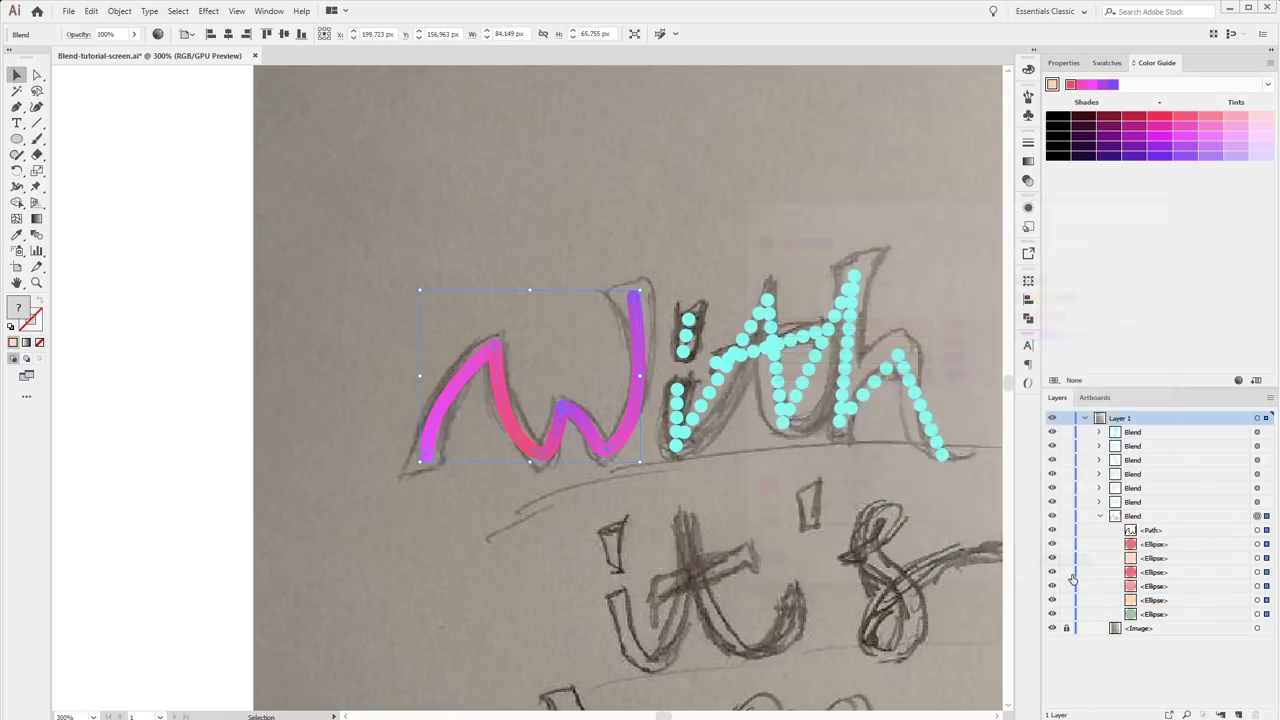
Pan across 'With you', collapse the W blend in Layers, and zoom in on the i.
click(742, 254)
drag(757, 271, 563, 276)
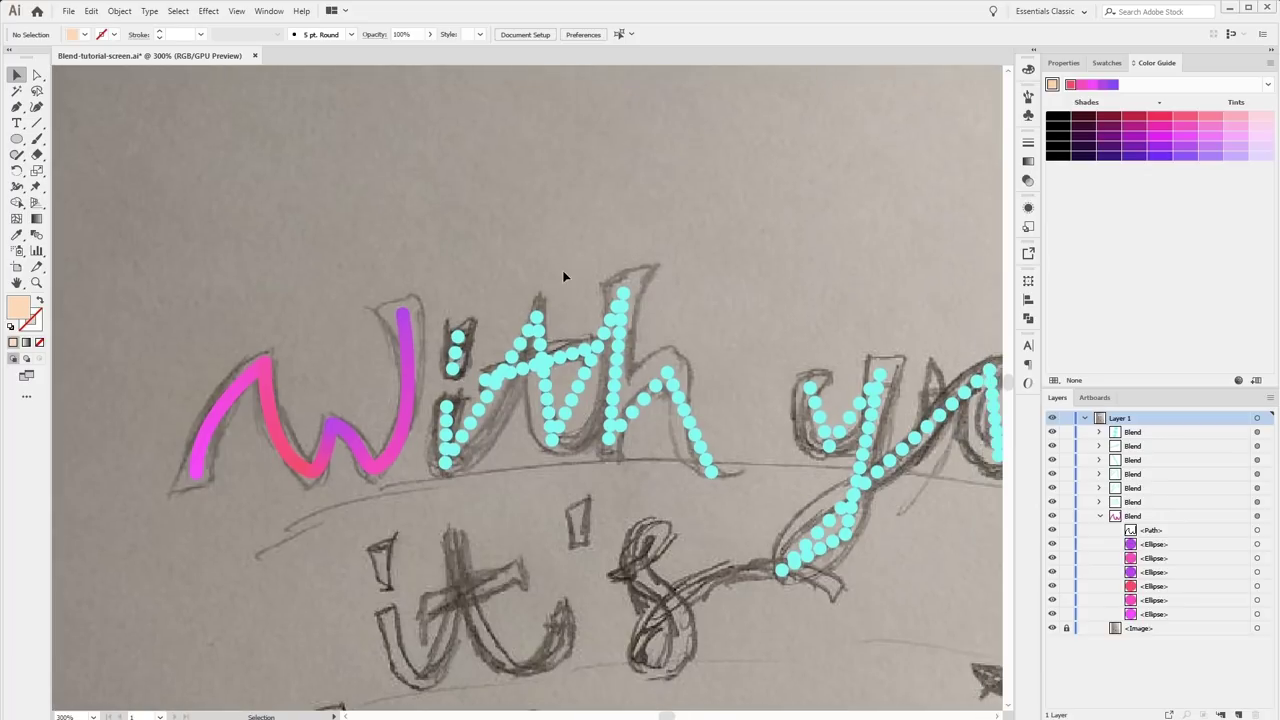
click(456, 355)
click(687, 357)
mouse_move(729, 371)
mouse_down()
mouse_move(486, 346)
mouse_move(320, 350)
mouse_move(423, 363)
mouse_move(366, 349)
mouse_move(529, 337)
mouse_up()
drag(290, 372, 414, 340)
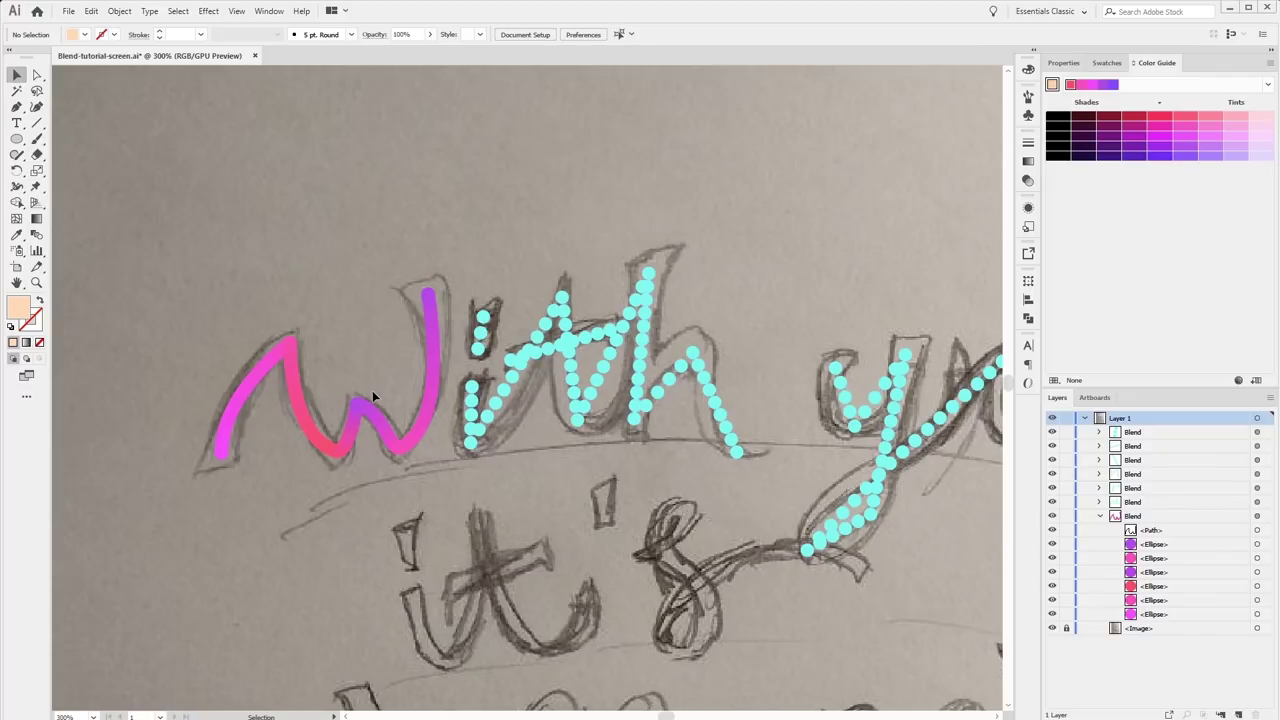
click(1100, 516)
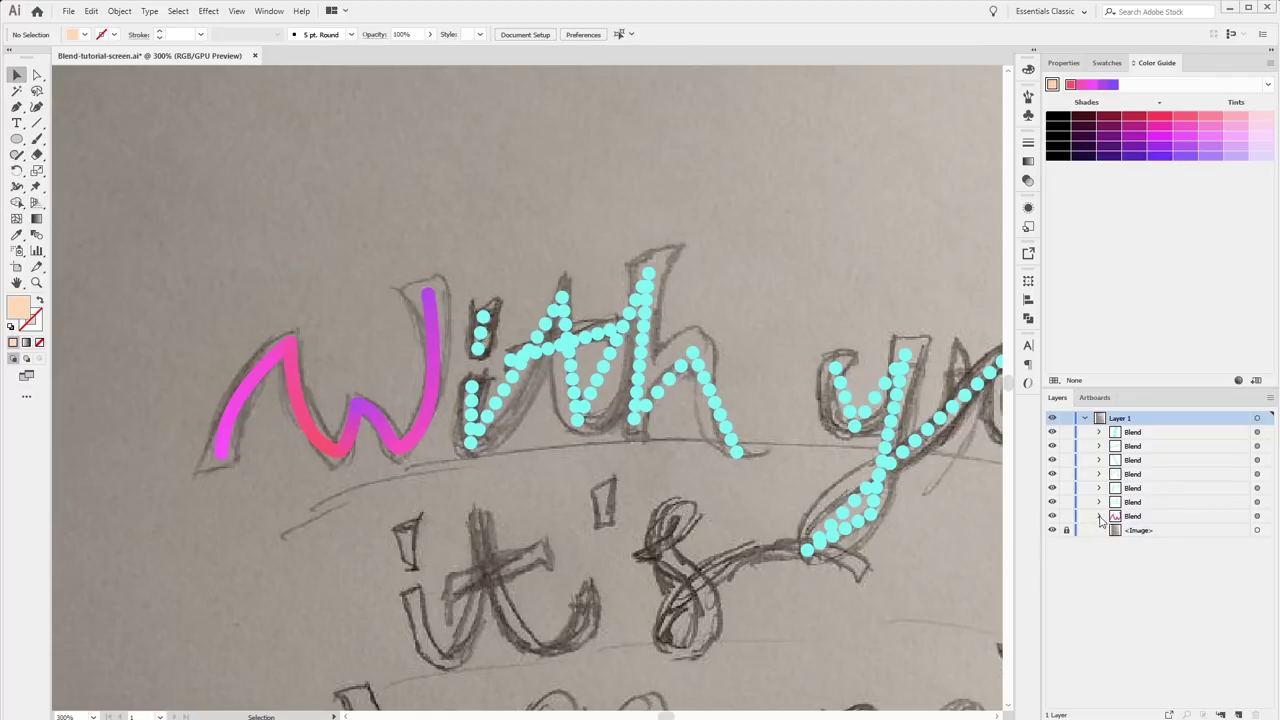
key(ctrl+equal)
key(ctrl+equal)
key(ctrl+equal)
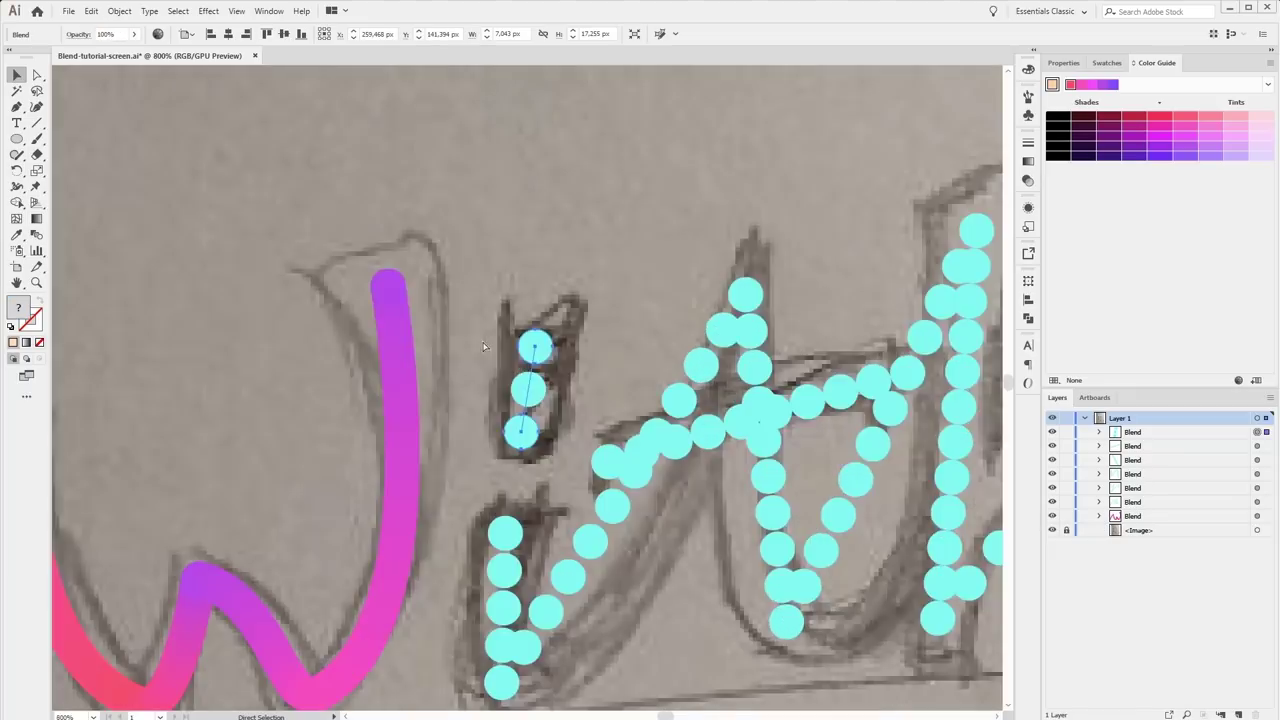
key(a)
Curve the spine of the i and reshape the t's top corner and widened bottom curve.
click(536, 349)
drag(530, 372, 516, 373)
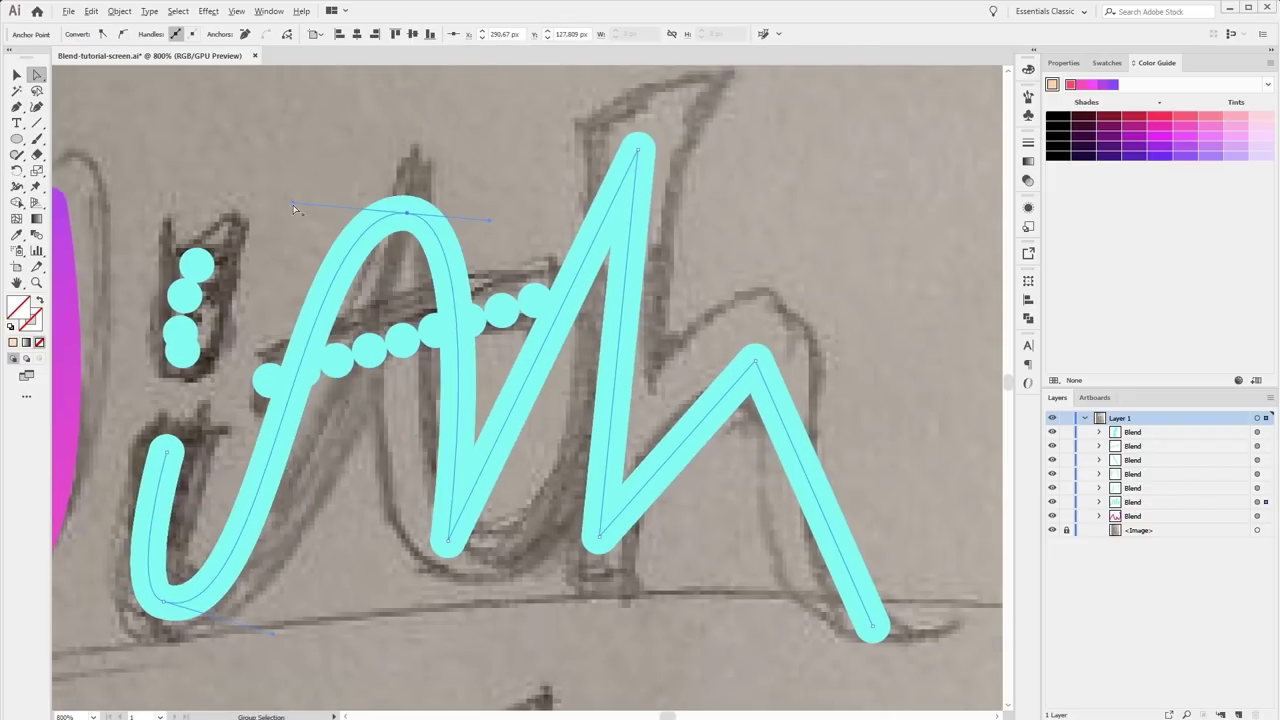
drag(294, 207, 406, 212)
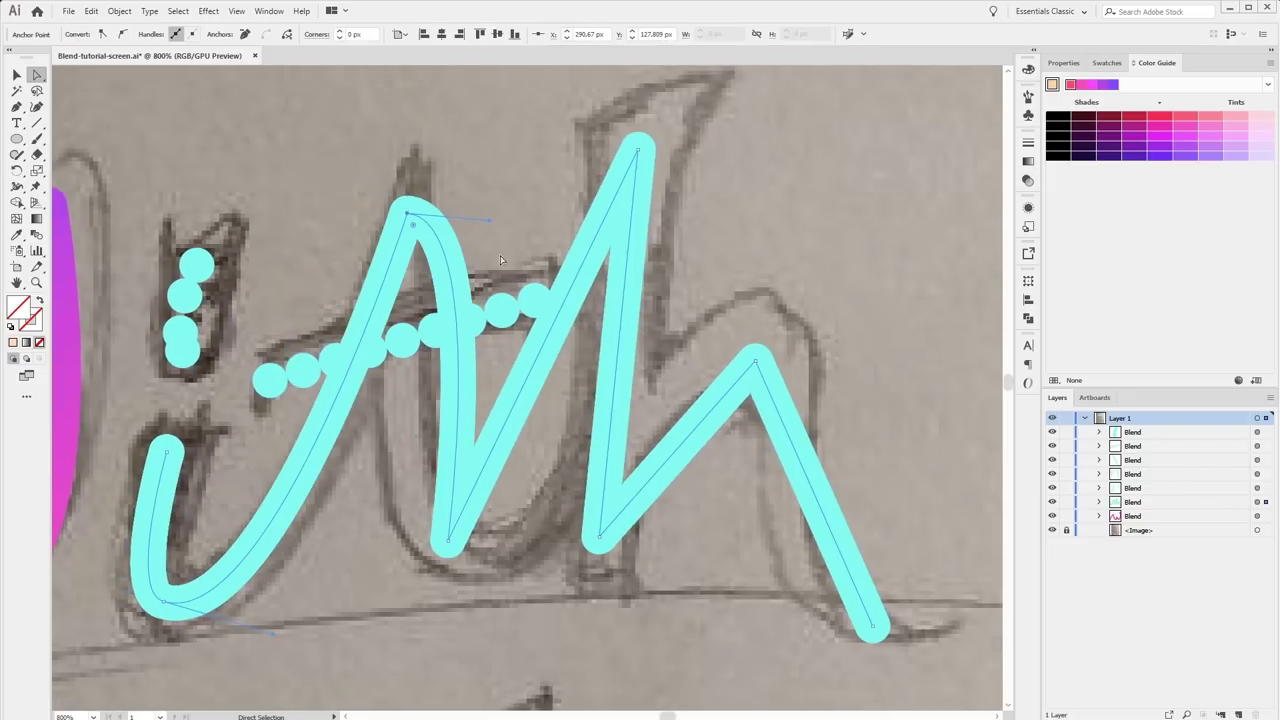
mouse_move(448, 540)
mouse_down()
mouse_move(384, 548)
mouse_move(452, 556)
mouse_up()
key(ctrl+shift+a)
click(452, 556)
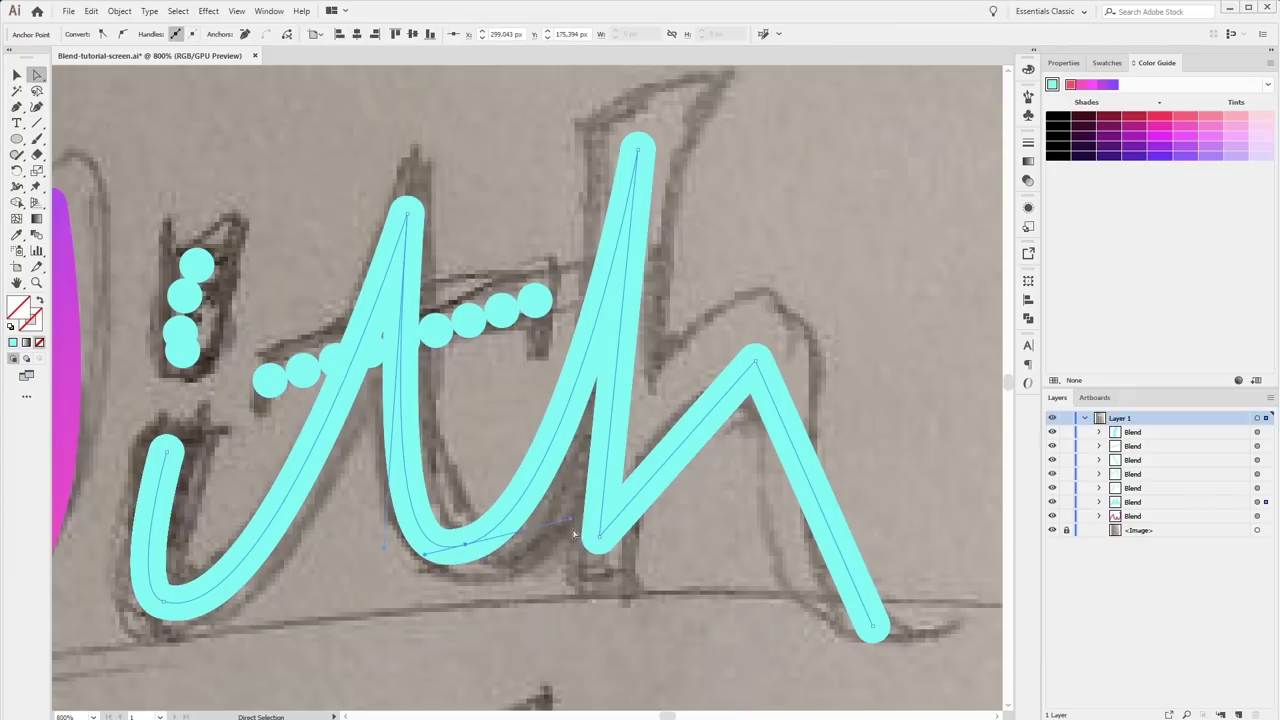
drag(452, 556, 437, 560)
Reshape the h: curve its right leg, raise and widen the arch, and extend the tail.
mouse_move(598, 540)
mouse_down()
mouse_move(598, 573)
mouse_move(521, 553)
mouse_up()
key(ctrl+z)
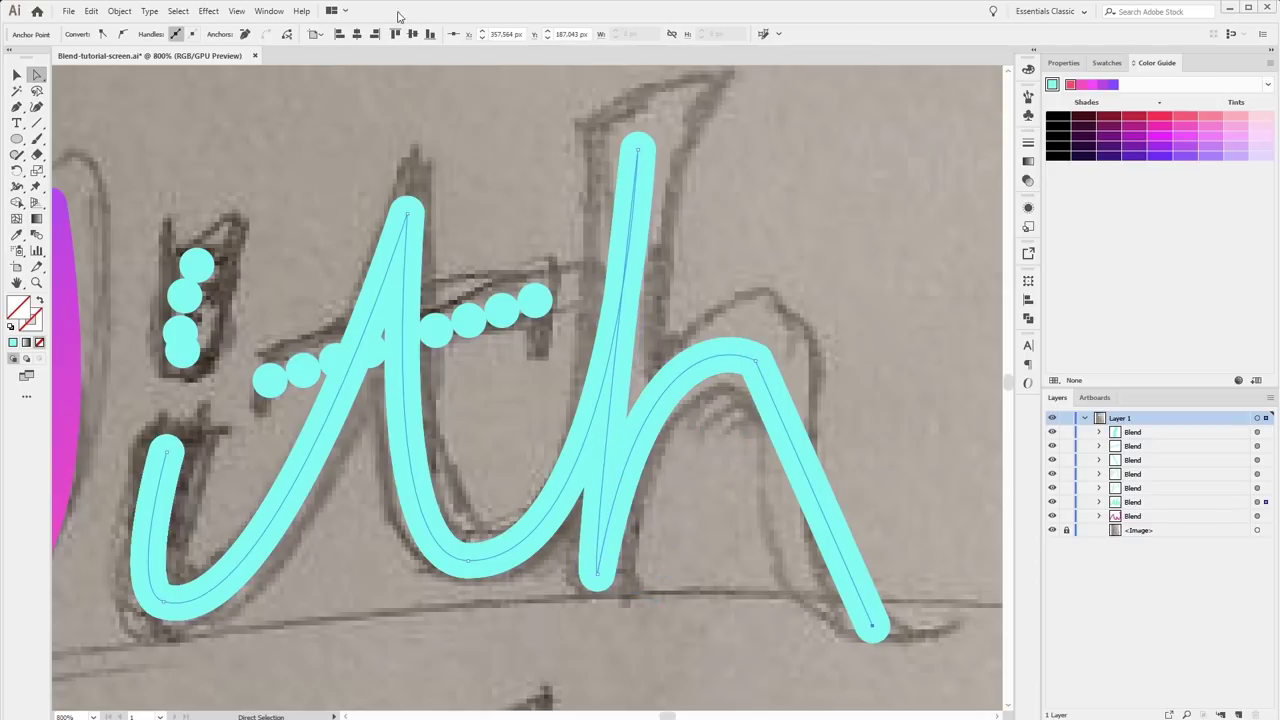
drag(873, 626, 990, 640)
mouse_move(755, 360)
mouse_down()
mouse_move(727, 313)
mouse_move(763, 354)
mouse_up()
click(840, 430)
drag(878, 628, 916, 627)
click(814, 443)
scroll(298, 386, down, 2)
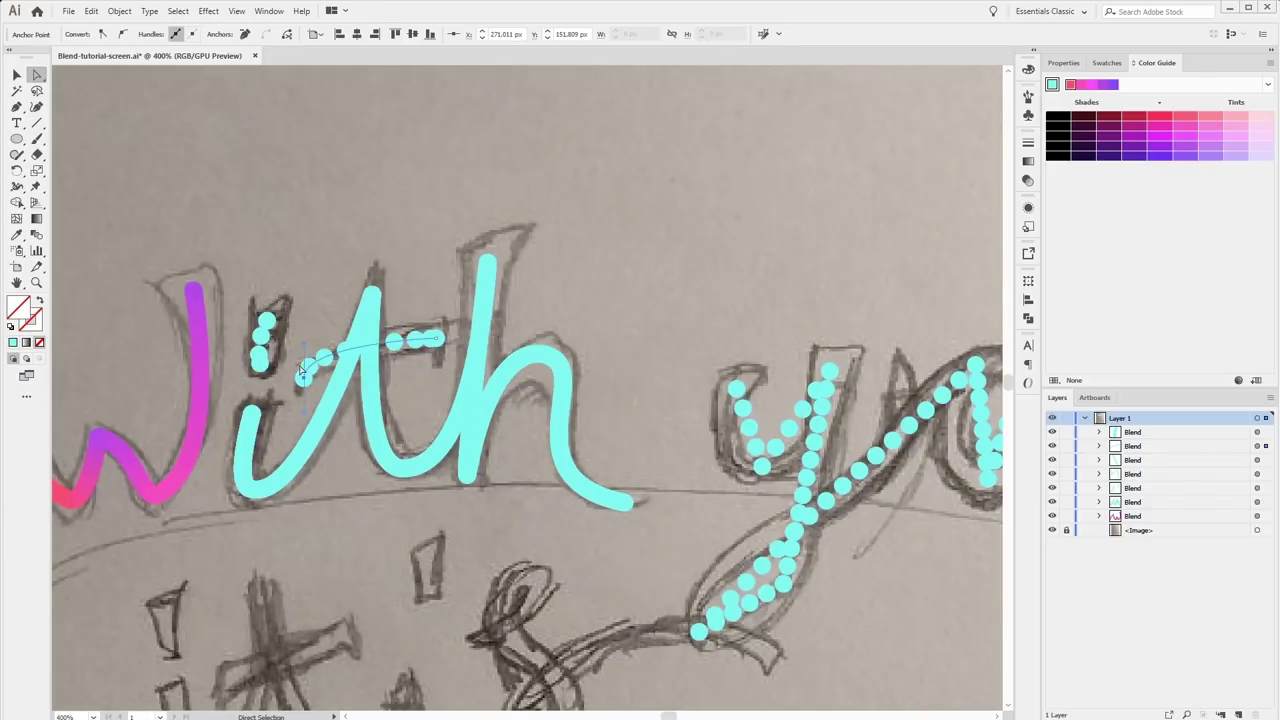
Reshape the y descender into a smooth loop and round the o's bottom into a U-shape.
scroll(330, 370, right, 6)
click(428, 345)
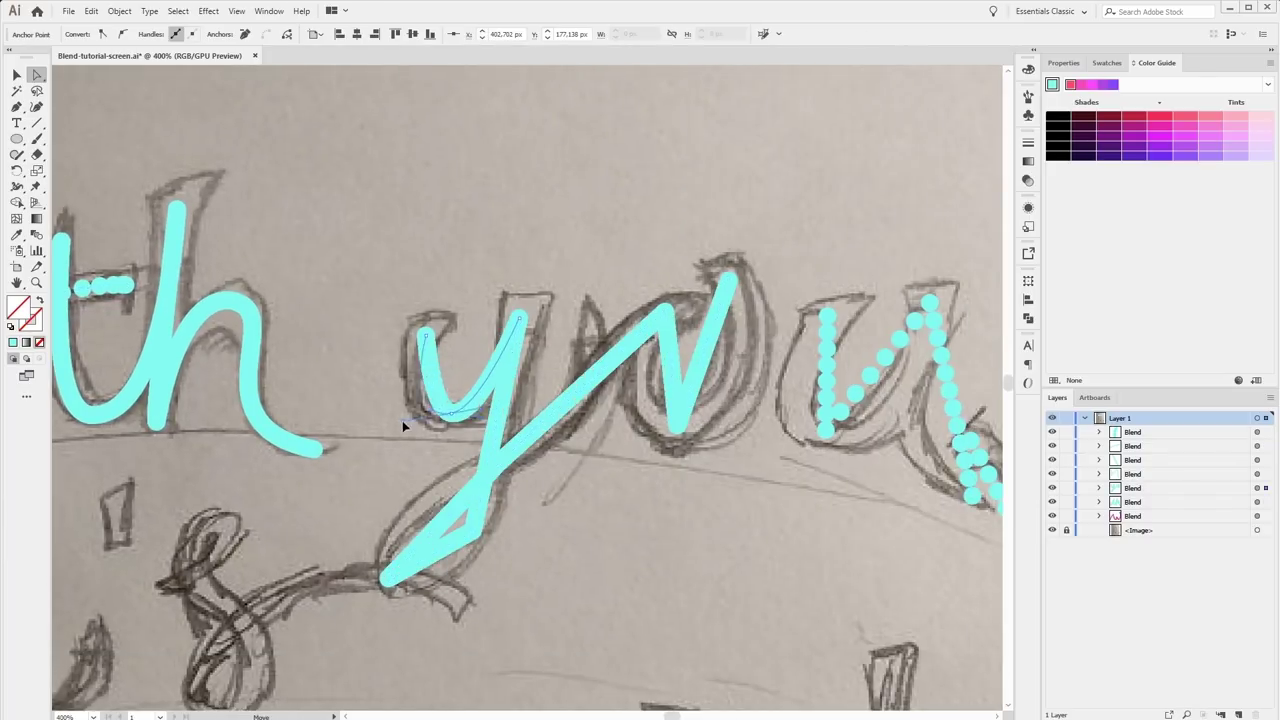
key(ctrl+plus)
drag(521, 403, 502, 288)
mouse_move(560, 470)
mouse_down()
mouse_move(479, 634)
mouse_move(393, 645)
mouse_up()
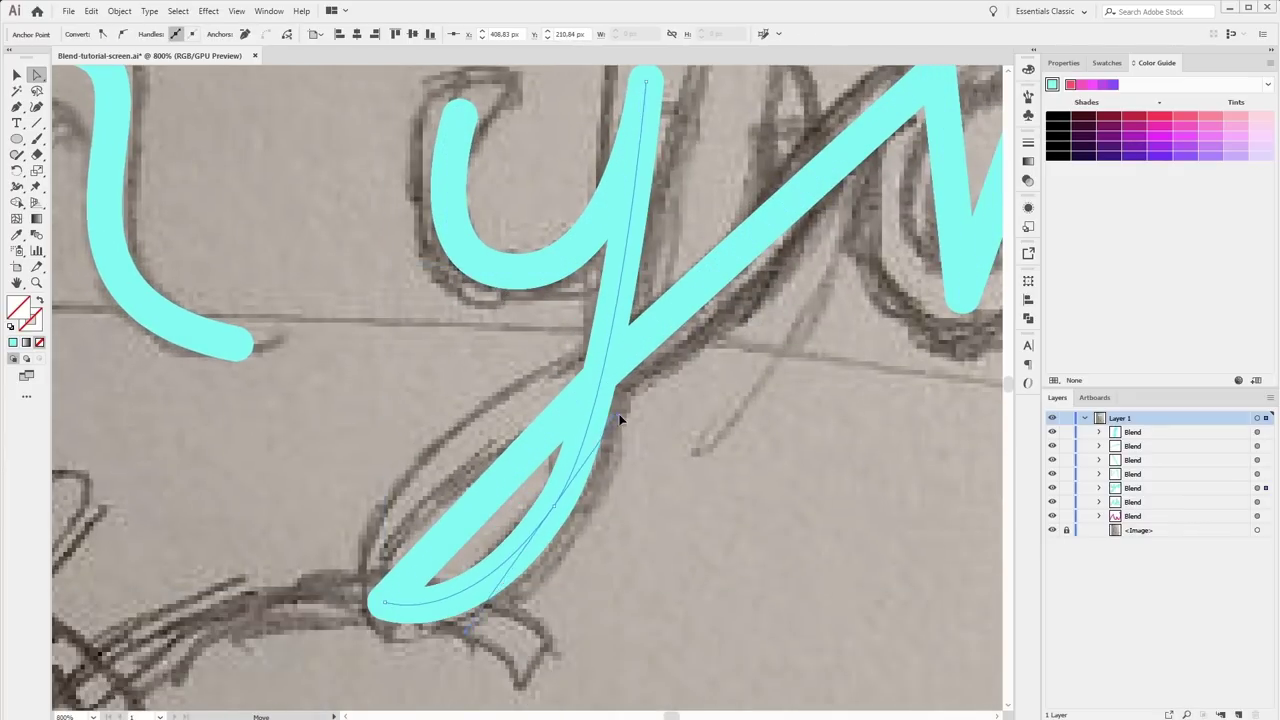
click(383, 607)
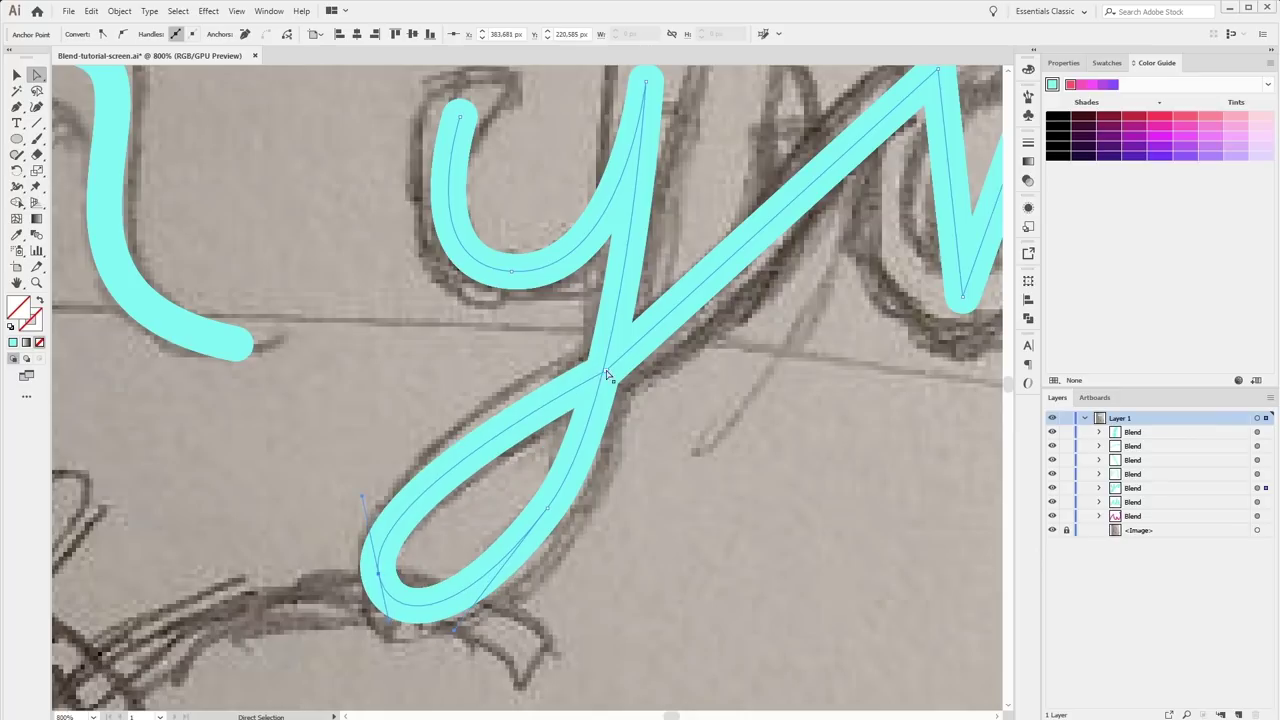
drag(605, 370, 415, 500)
mouse_move(747, 197)
mouse_down()
mouse_move(649, 168)
mouse_move(747, 200)
mouse_up()
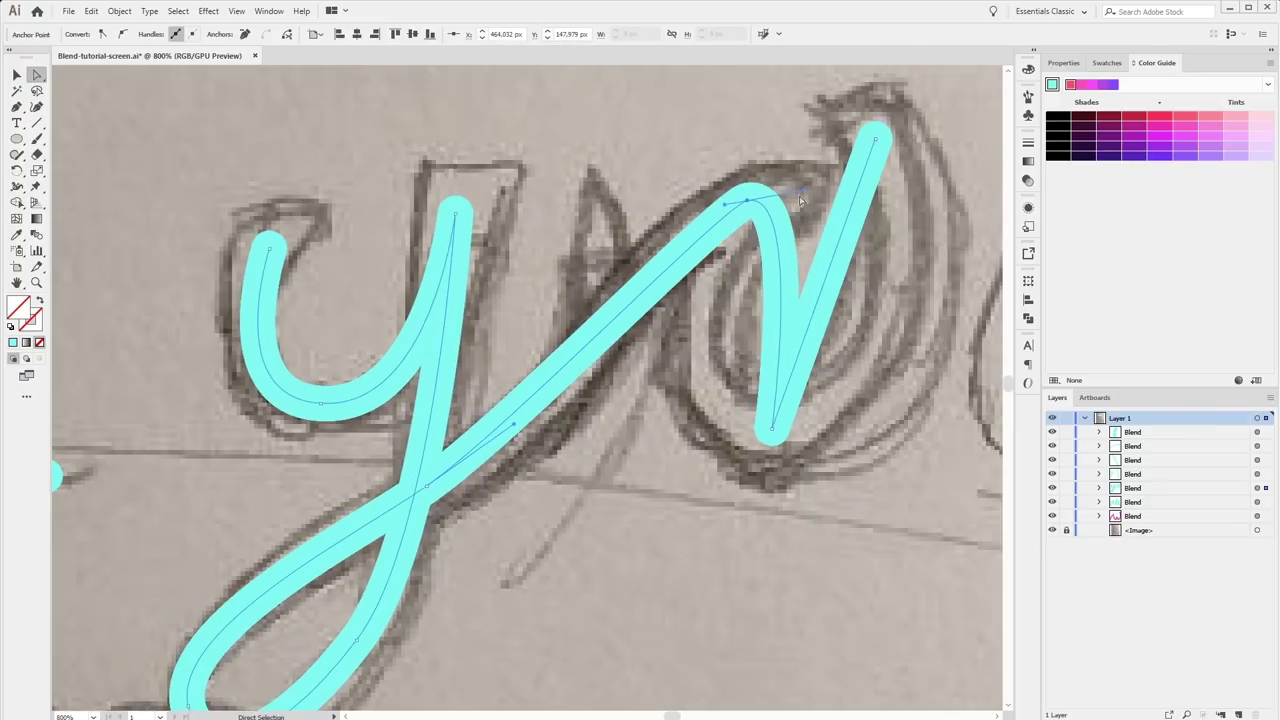
mouse_move(771, 428)
mouse_down()
mouse_move(846, 402)
mouse_move(897, 455)
mouse_up()
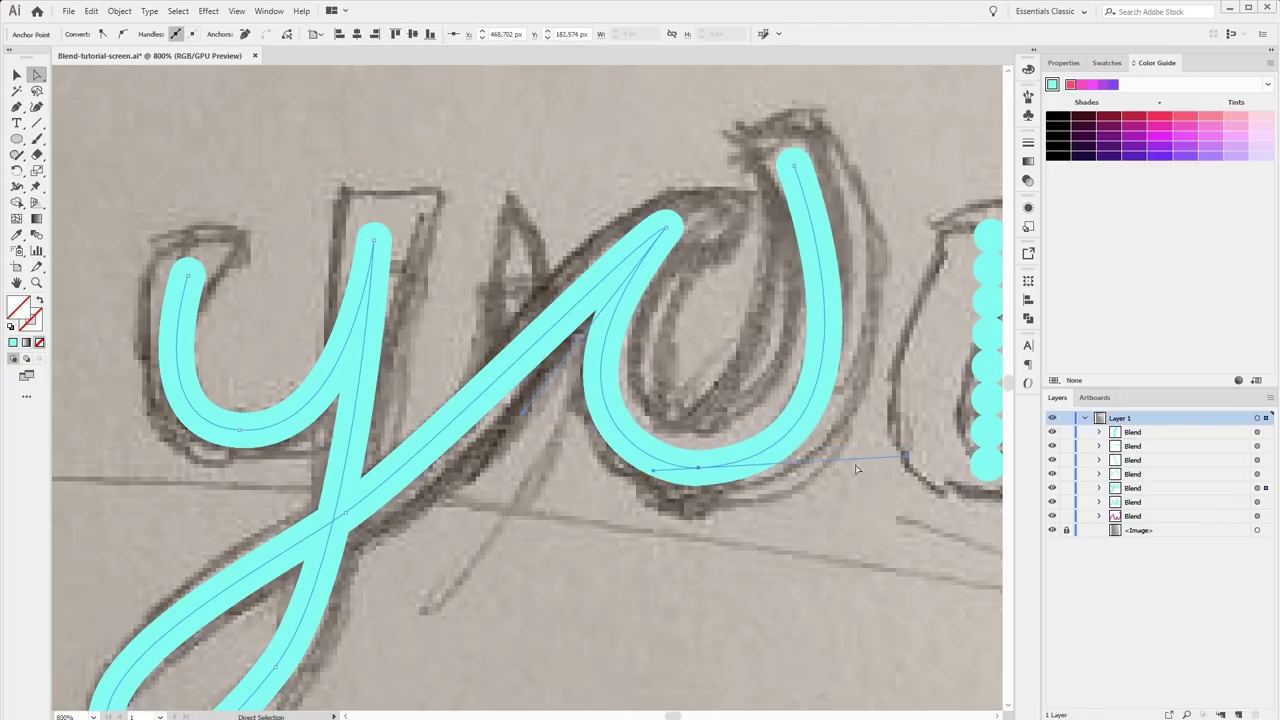
click(910, 465)
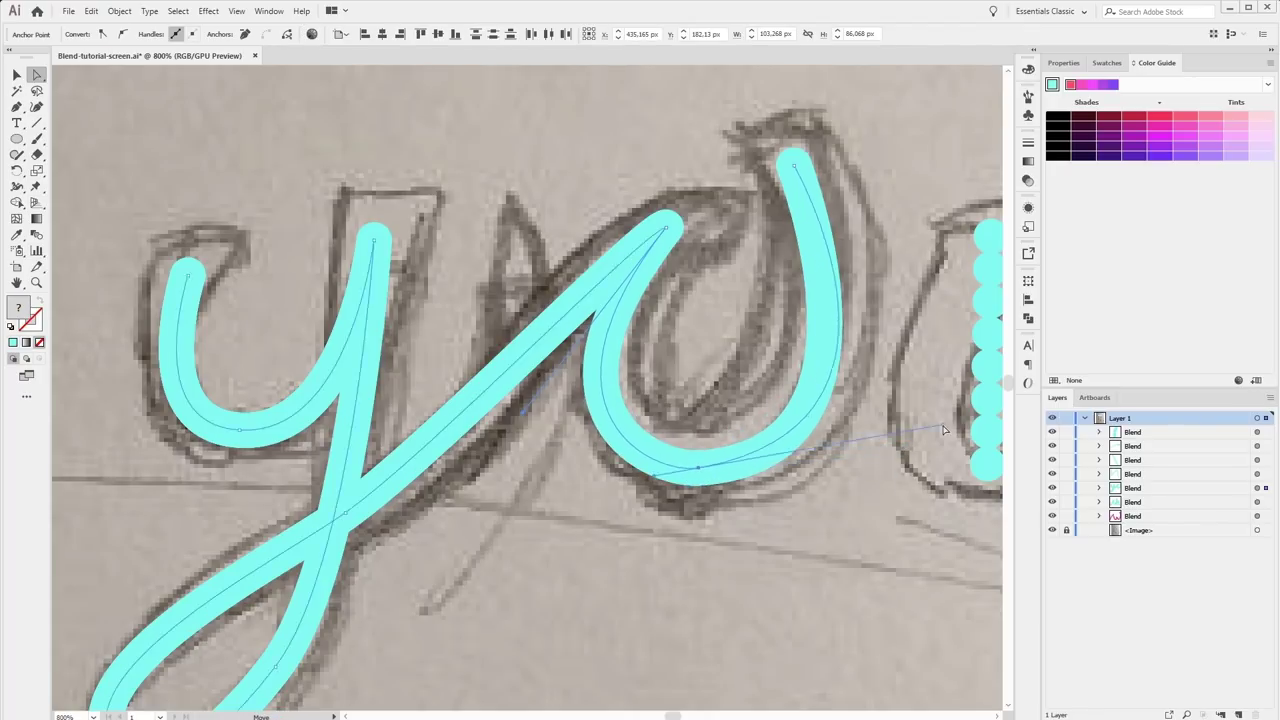
Round and lower the u's sharp bottom and shift the top of its left leg right.
drag(902, 438, 481, 400)
click(526, 255)
drag(520, 483, 607, 455)
mouse_move(523, 486)
mouse_down()
mouse_move(717, 531)
mouse_move(691, 540)
mouse_up()
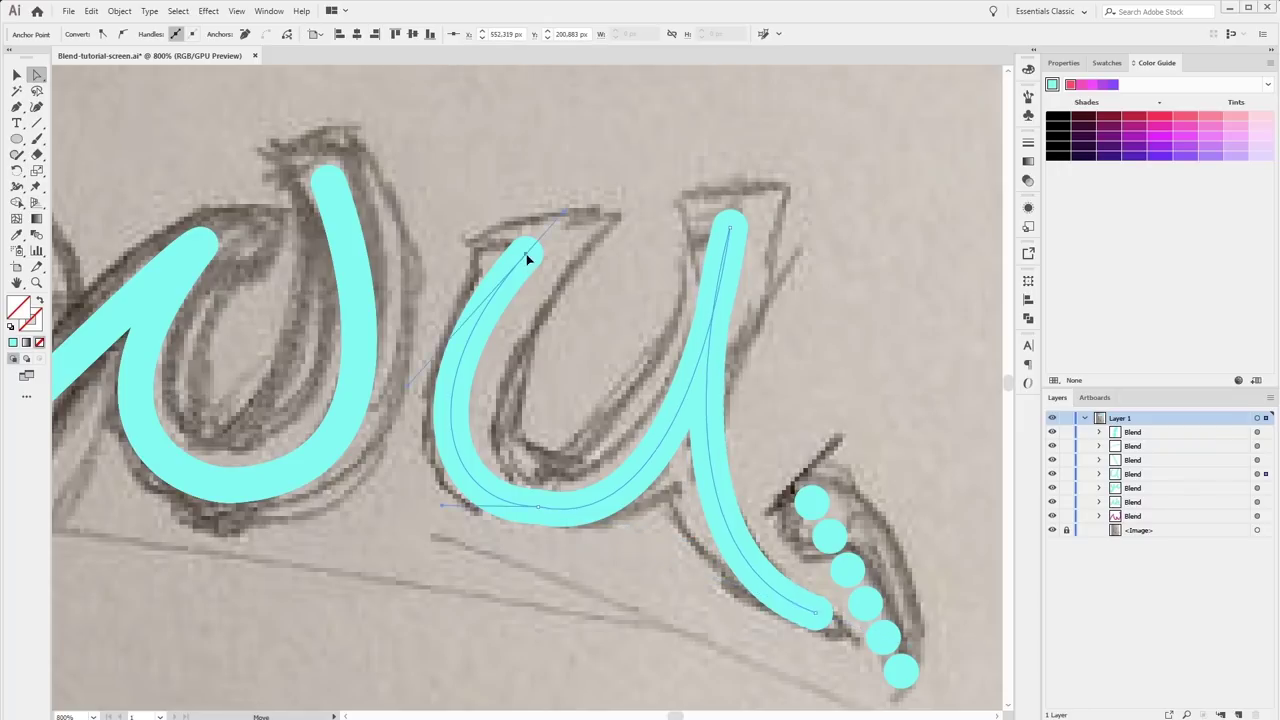
drag(527, 253, 540, 256)
drag(538, 510, 541, 514)
drag(444, 512, 444, 495)
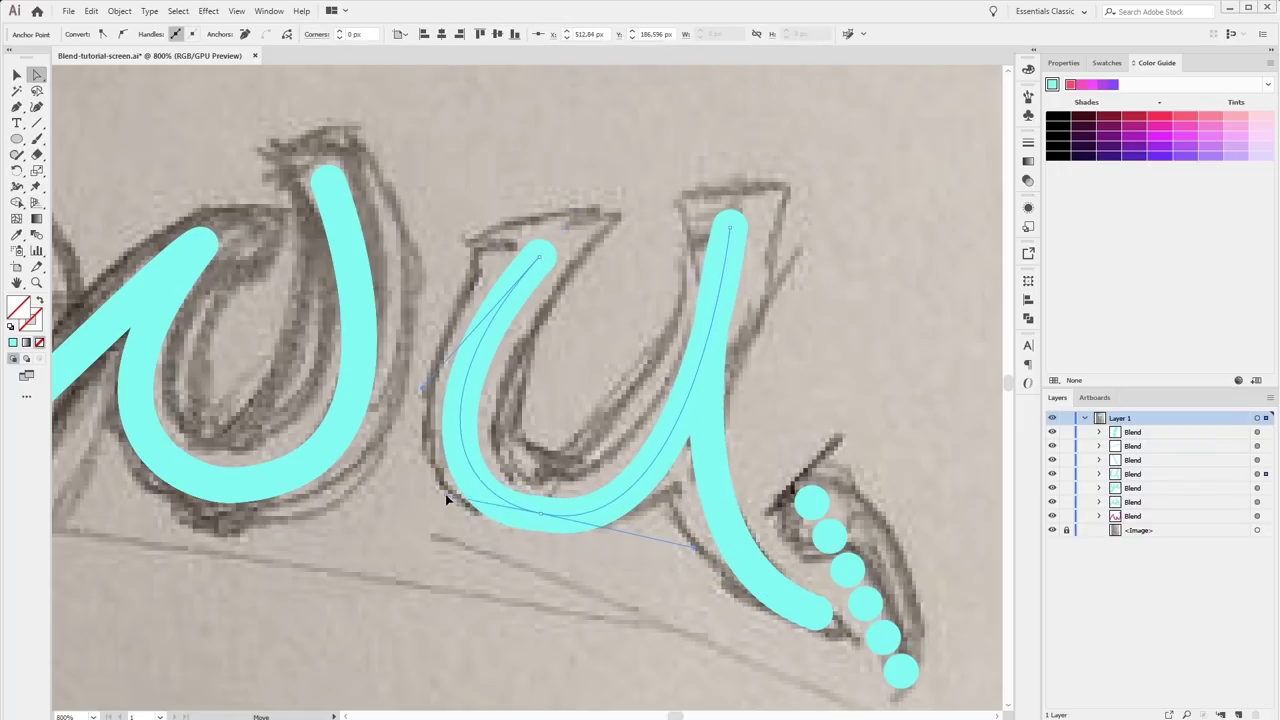
Move the comma's top dot onto the sketch and clear the selection.
drag(700, 540, 547, 455)
drag(659, 415, 710, 430)
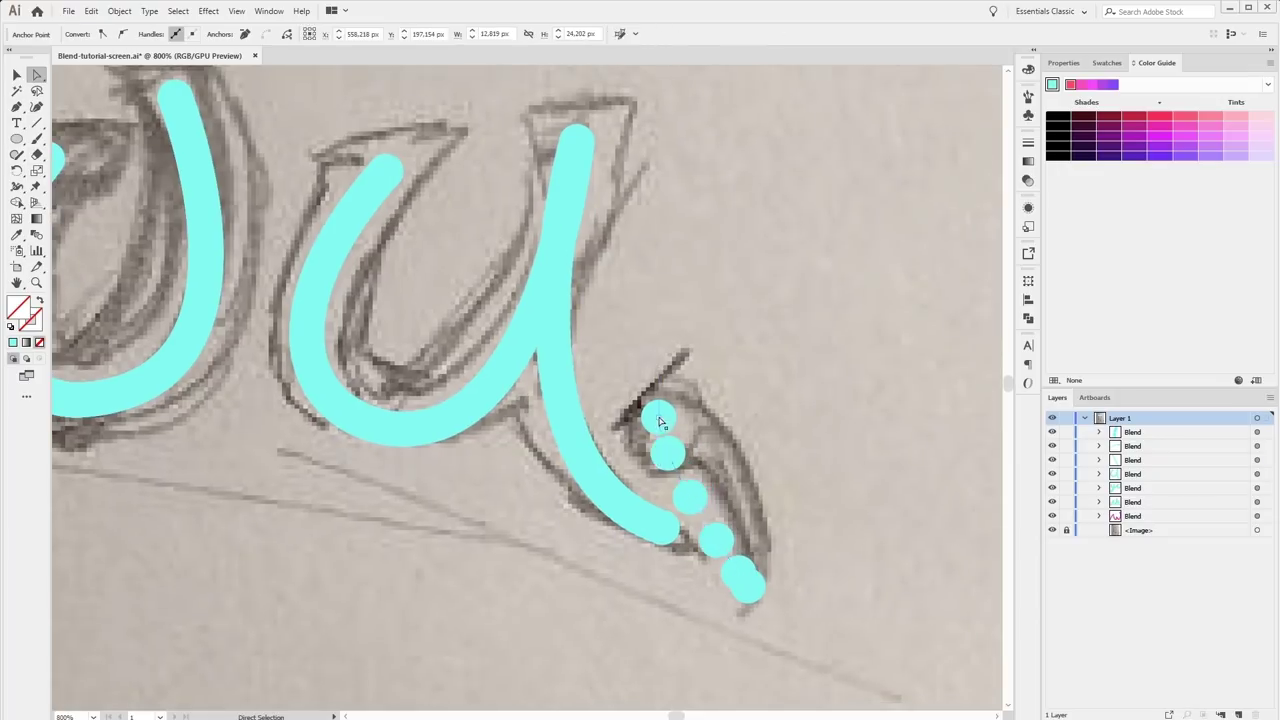
click(732, 477)
scroll(730, 450, down, 5)
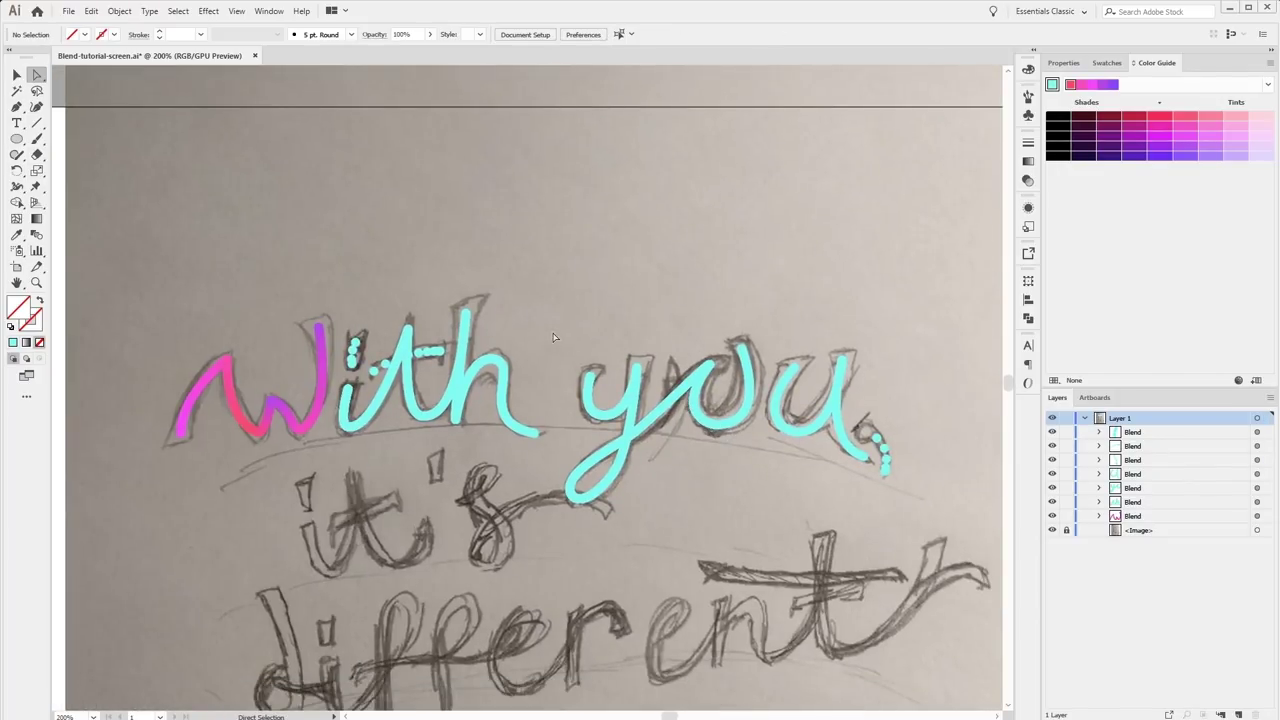
Zoom in on 'ith', select the small dot blend above the i, and open Blend Options.
key(ctrl+=)
key(ctrl+=)
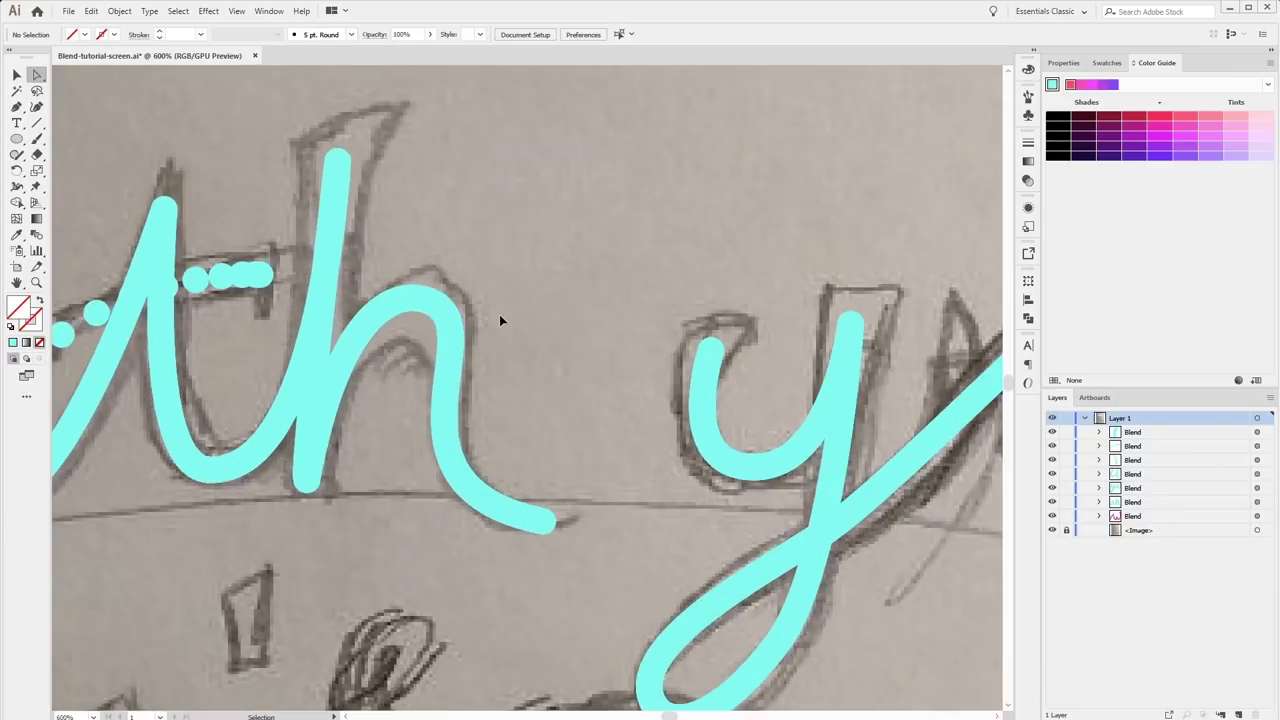
mouse_move(443, 286)
mouse_down()
mouse_move(615, 304)
mouse_move(643, 407)
mouse_up()
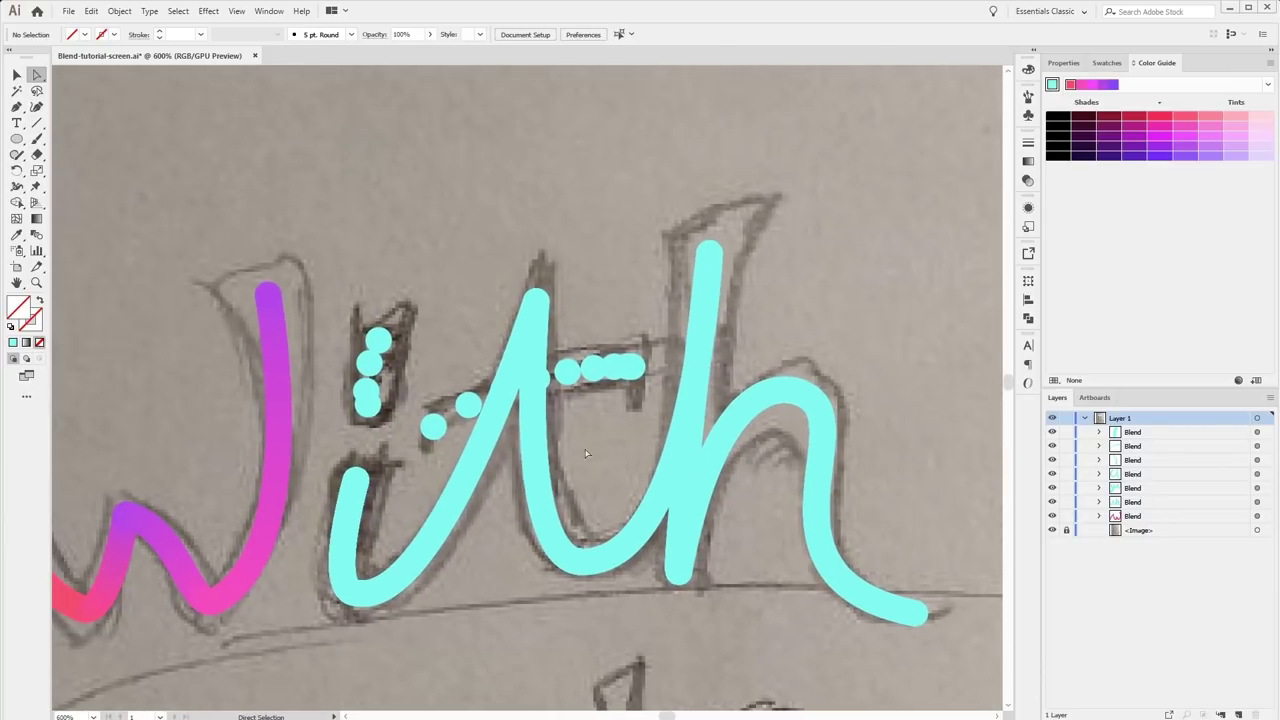
key(v)
click(368, 386)
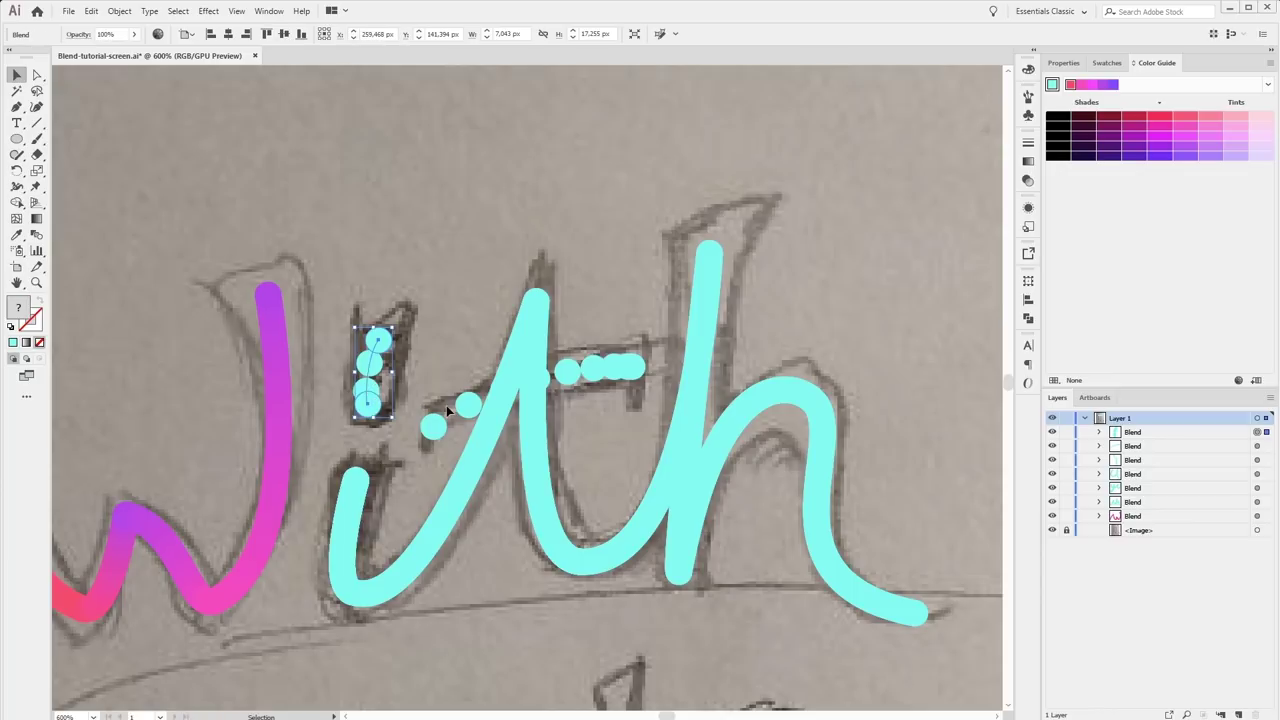
double_click(37, 237)
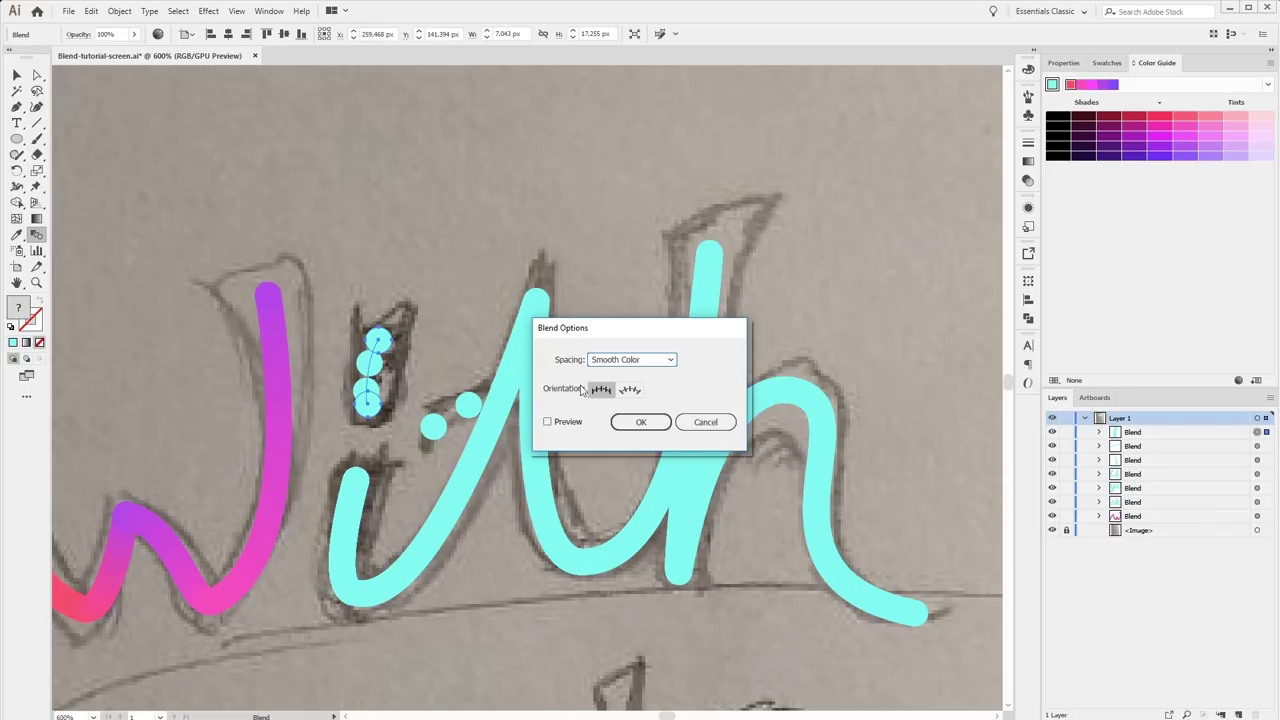
Turn on Preview and set the blend's Spacing to Specified Steps with 300 steps.
click(548, 422)
click(632, 392)
click(621, 360)
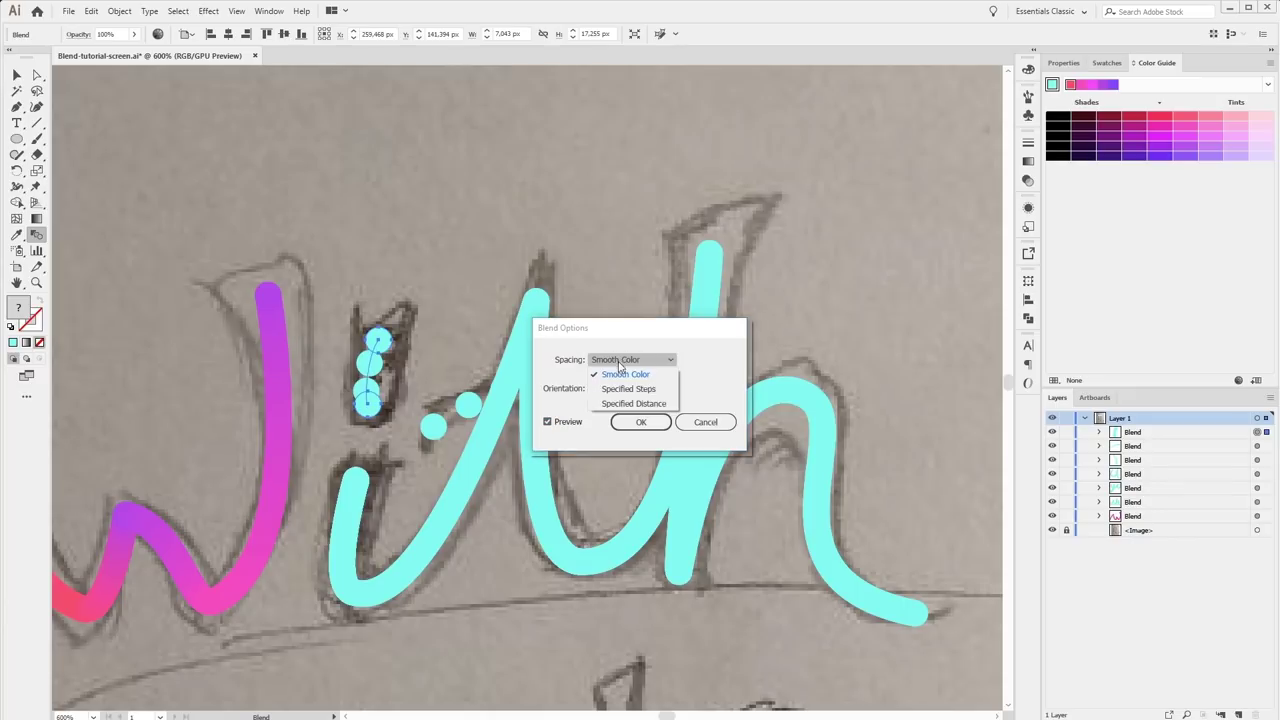
click(628, 383)
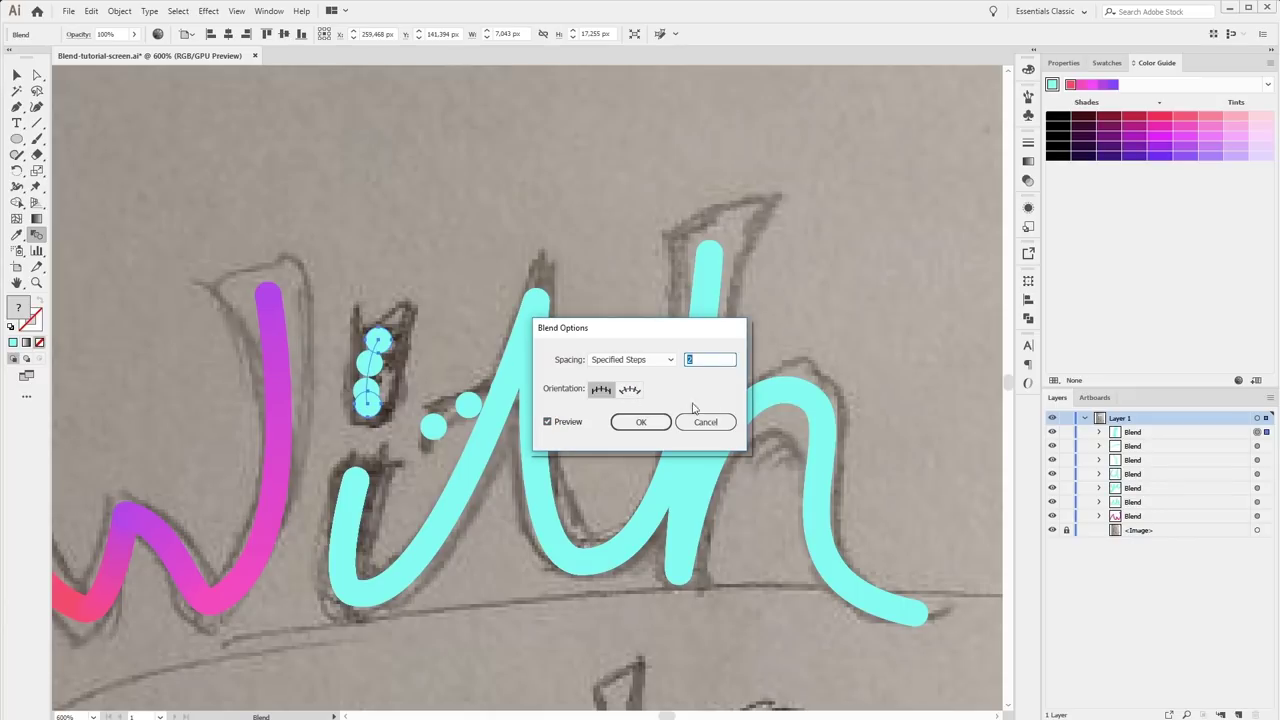
text(0)
key(Tab)
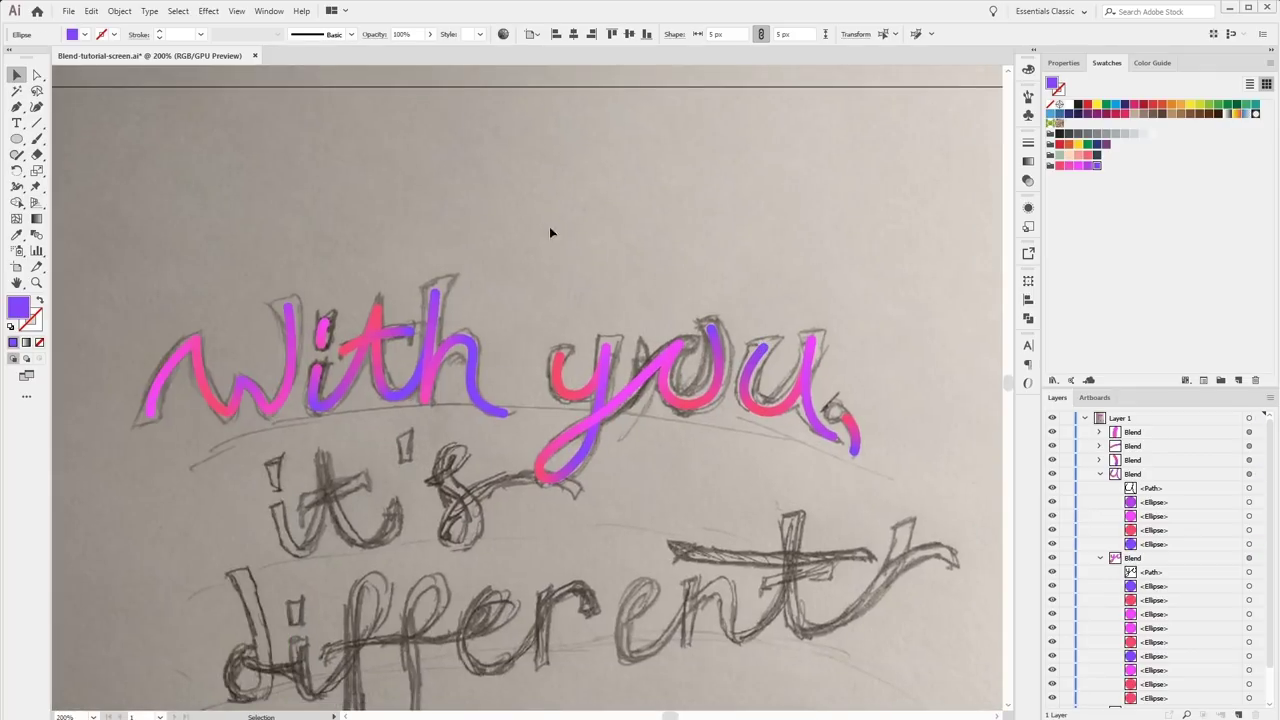
Collapse the blend groups, hide and lock the <Image> sketch layer, and zoom to inspect the strokes.
scroll(1131, 534, down, 2)
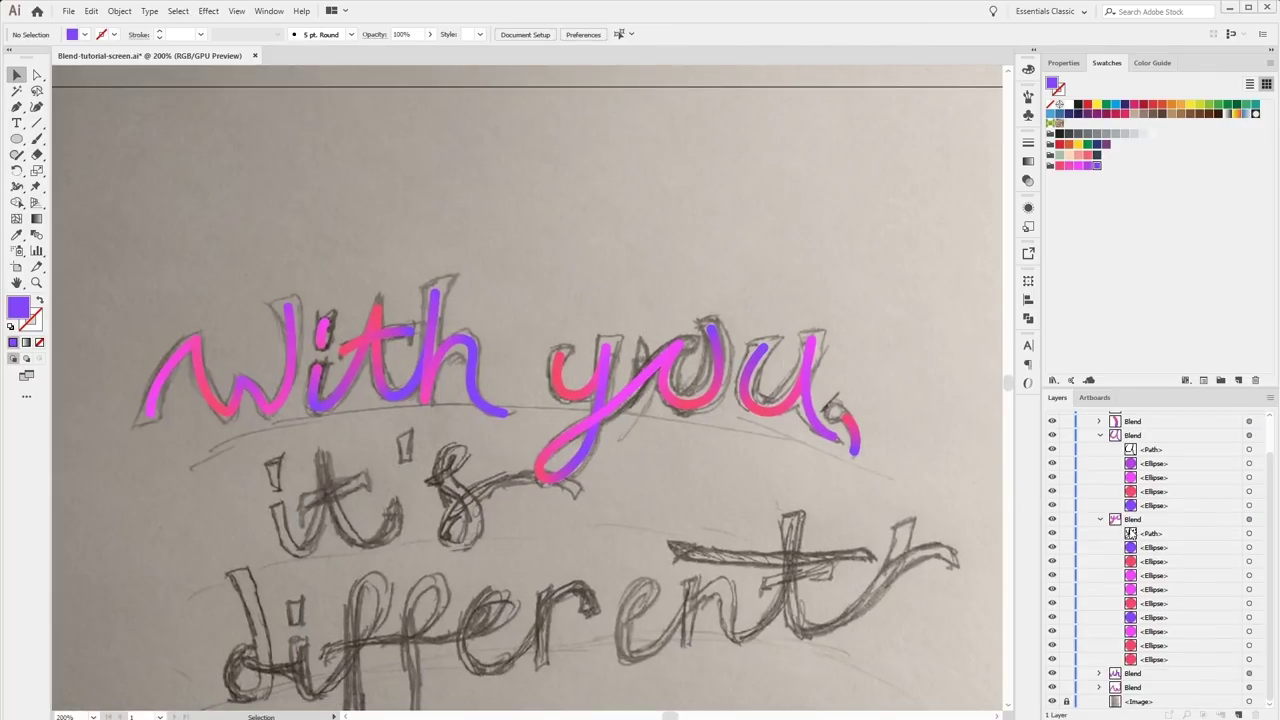
click(1101, 520)
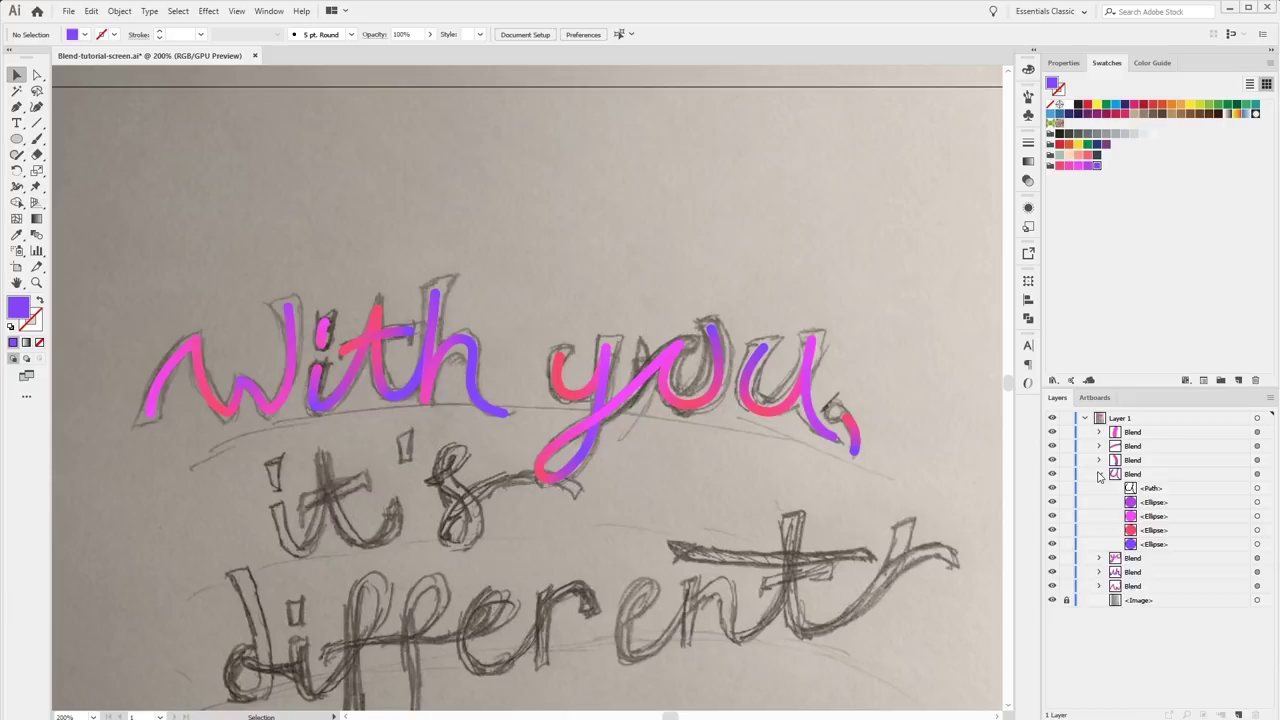
click(1099, 474)
click(1052, 531)
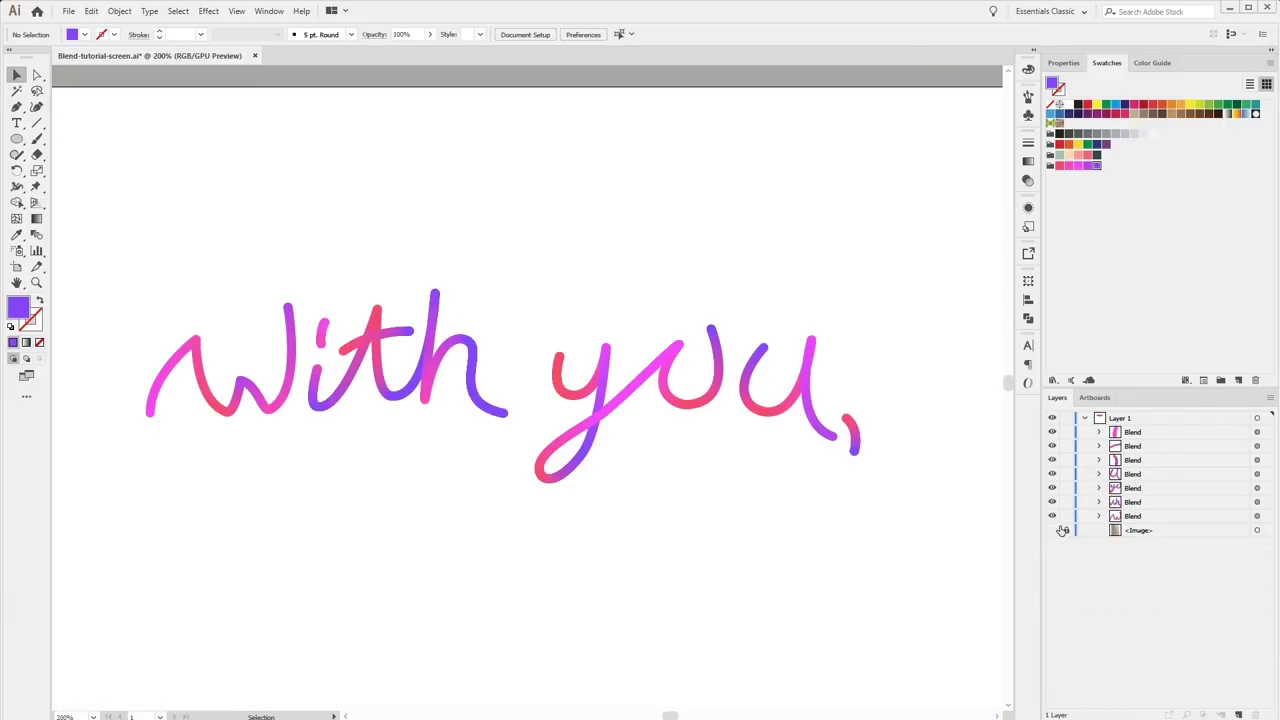
key(ctrl+equal)
key(ctrl+equal)
key(ctrl+equal)
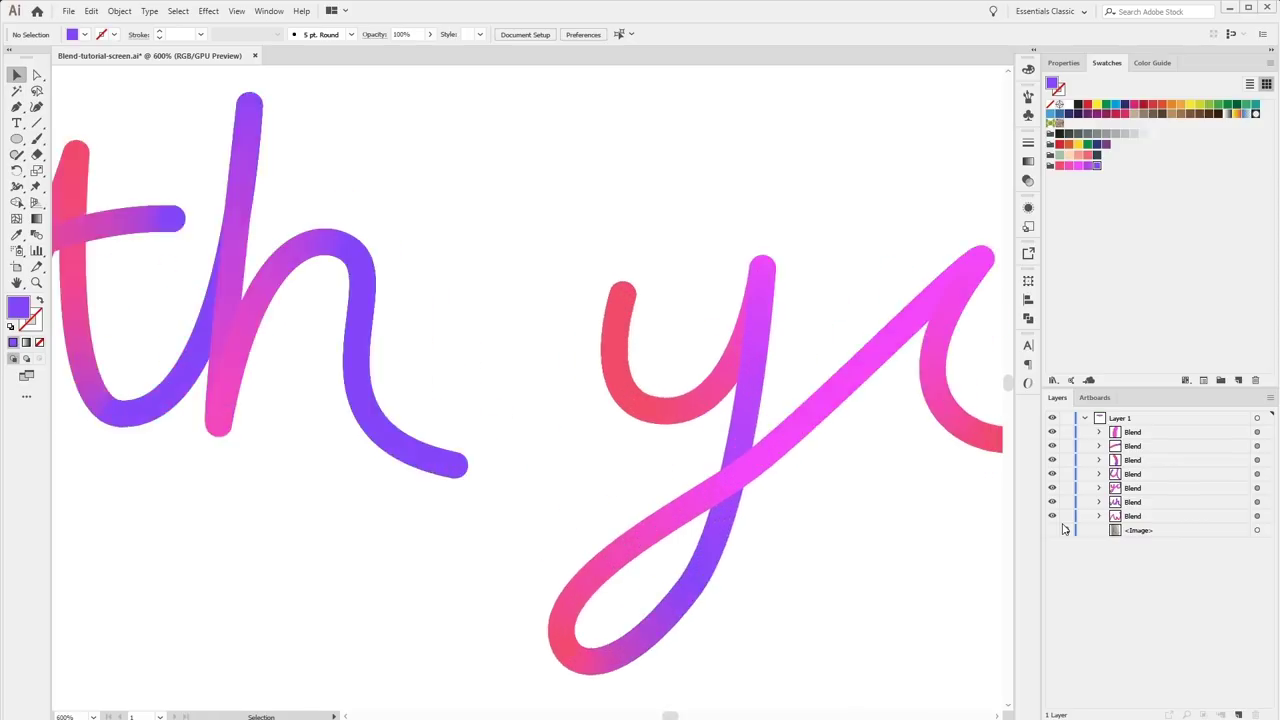
key(ctrl+equal)
key(ctrl+equal)
key(ctrl+minus)
key(ctrl+minus)
key(ctrl+minus)
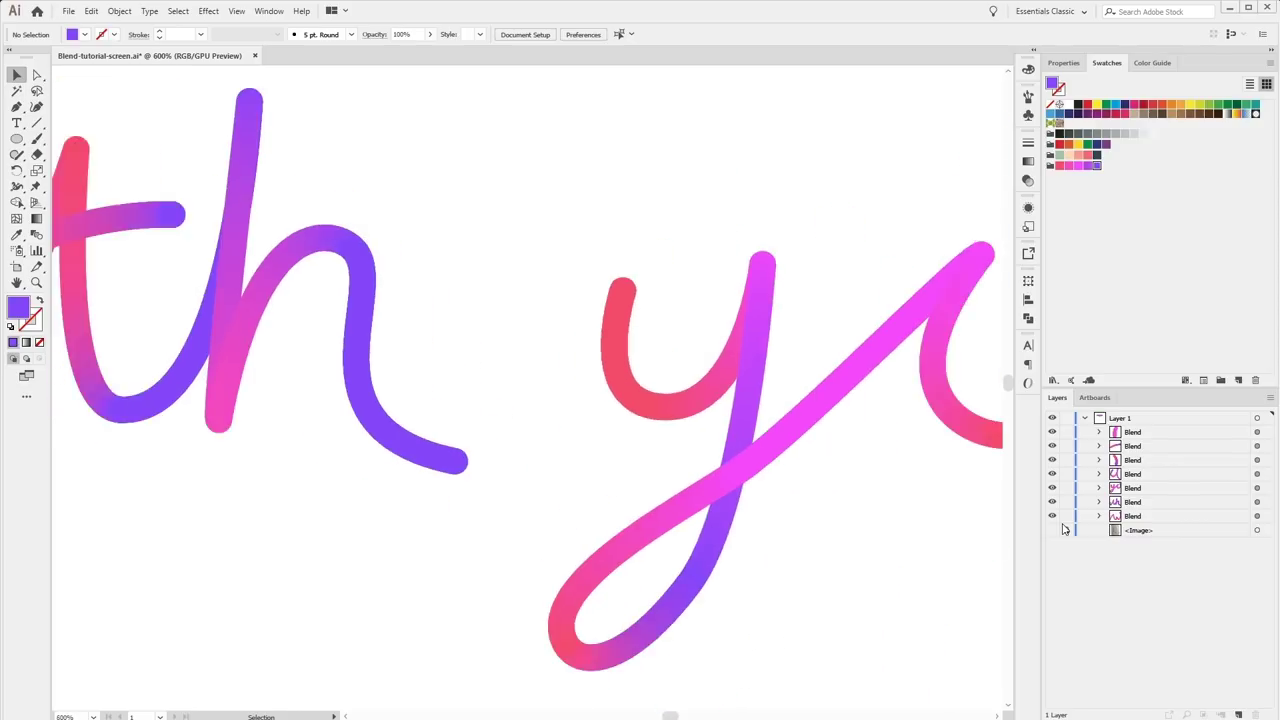
key(ctrl+minus)
key(ctrl+minus)
key(ctrl+minus)
key(ctrl+equal)
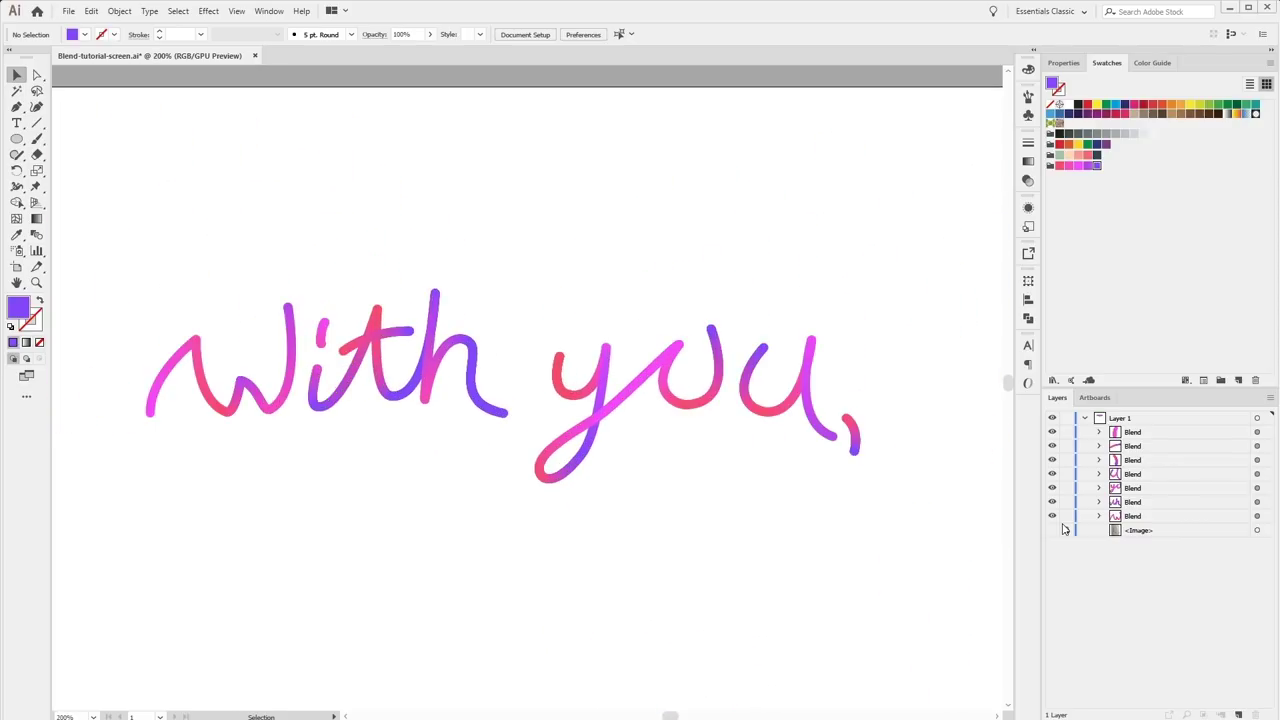
click(1066, 530)
drag(748, 474, 777, 457)
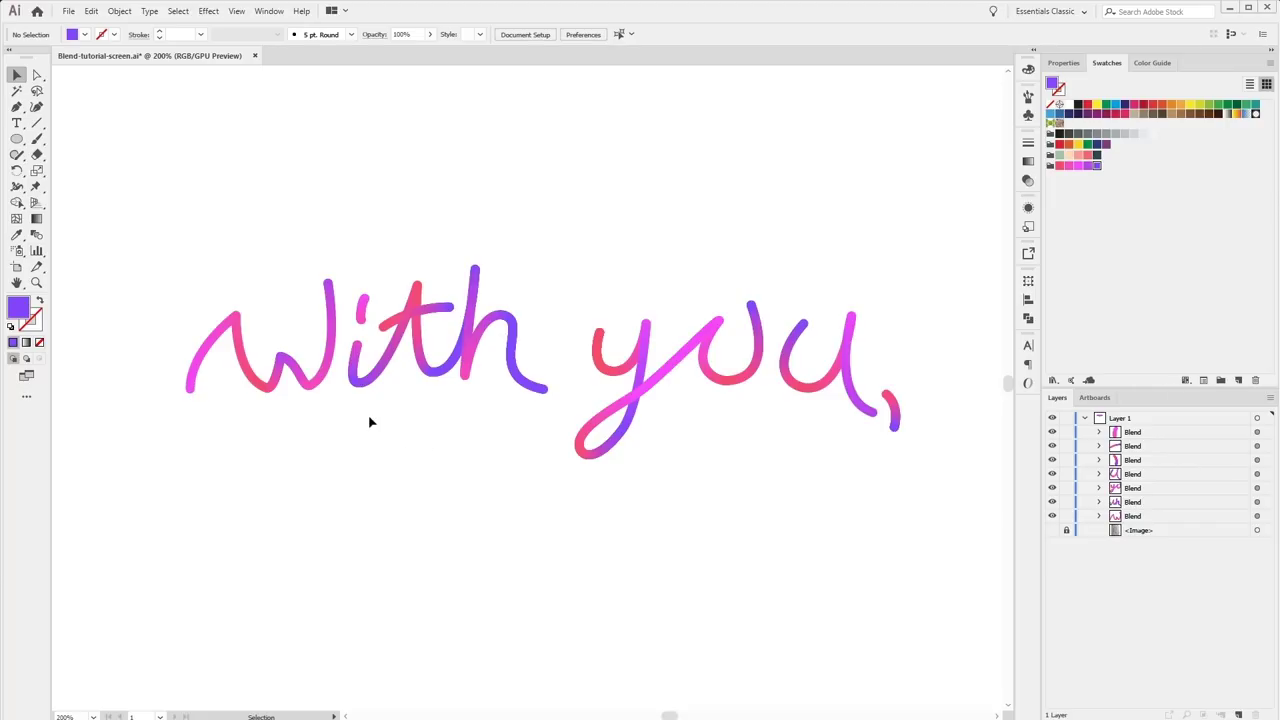
Lock the W blend's spine path and select all six of its circles.
click(1098, 516)
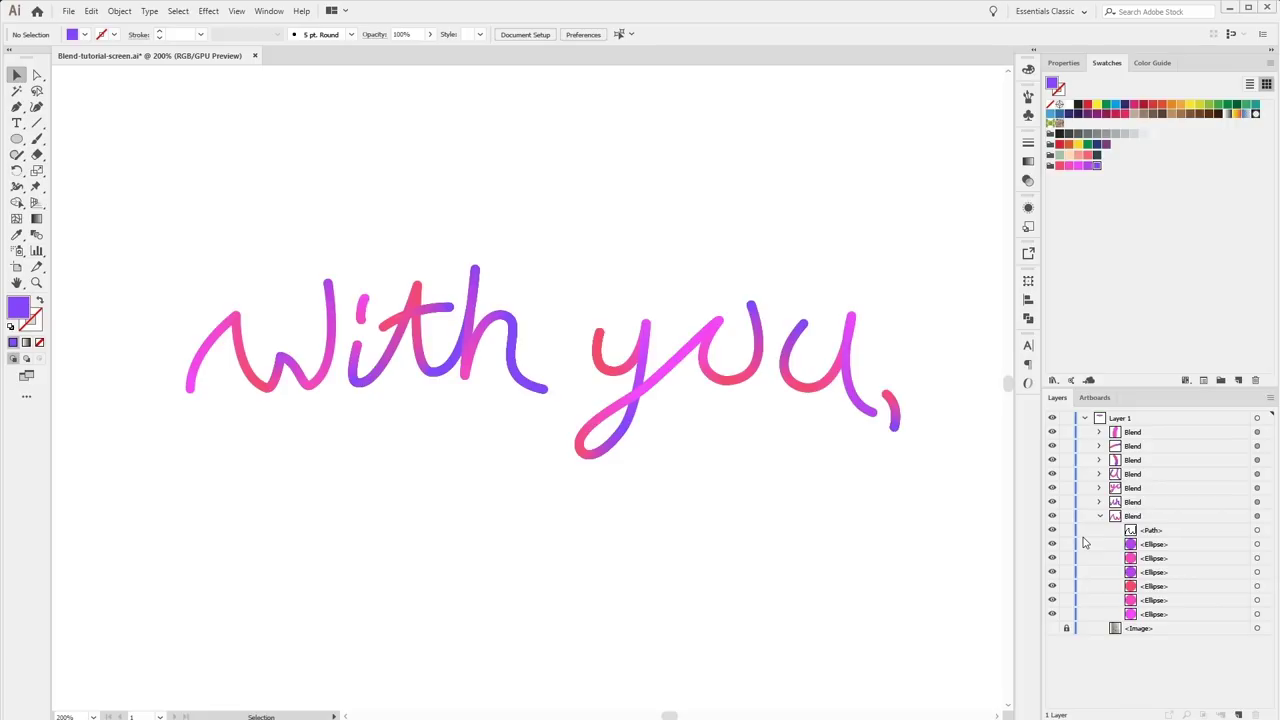
click(1066, 530)
click(1256, 545)
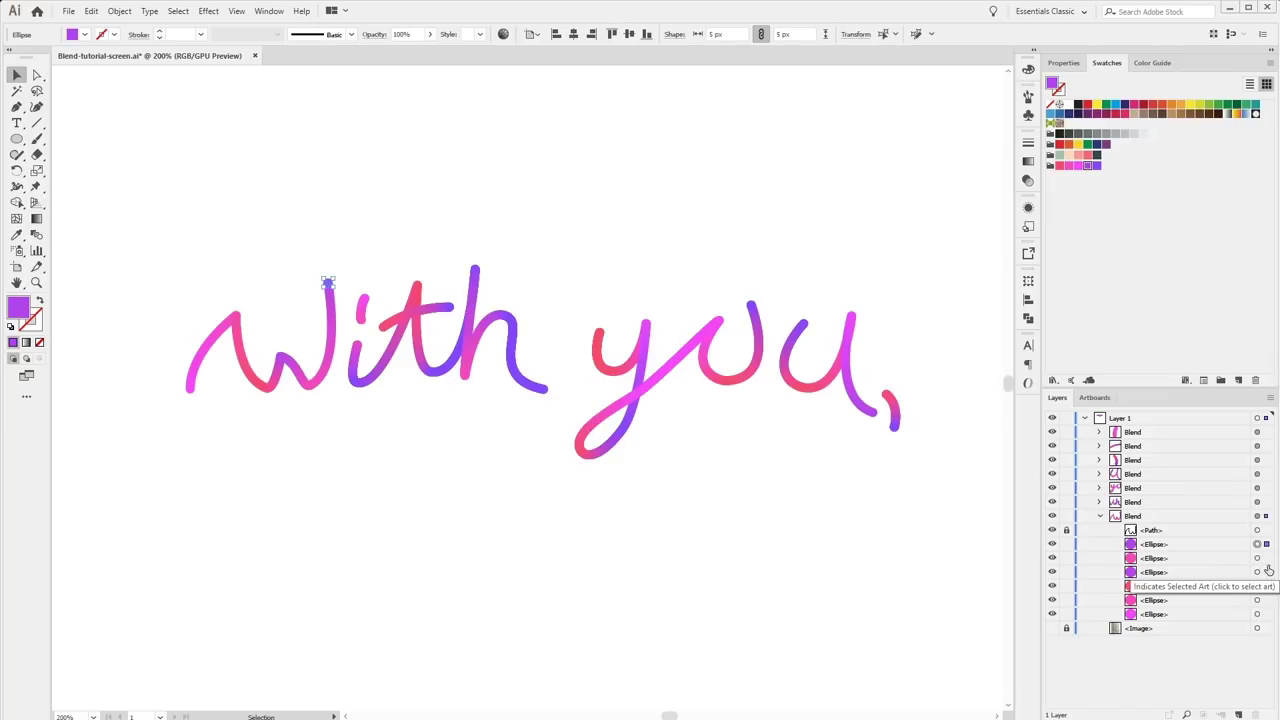
shift+click(1257, 572)
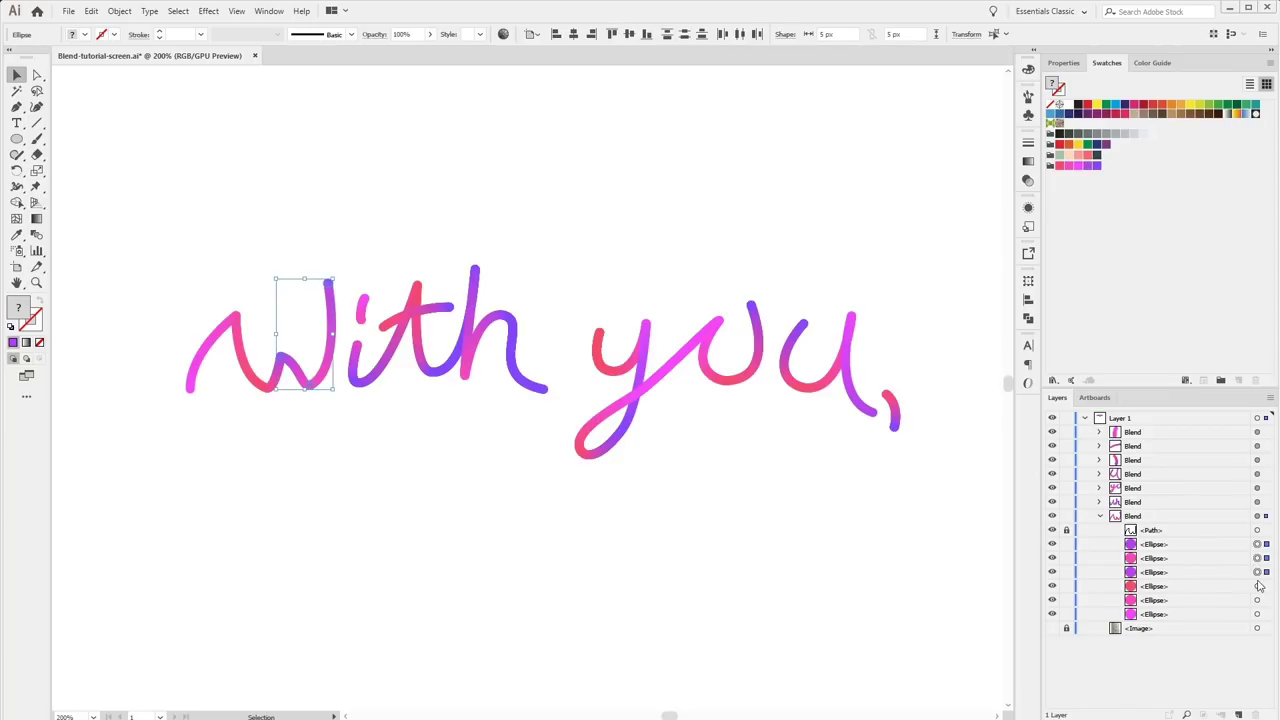
click(1257, 523)
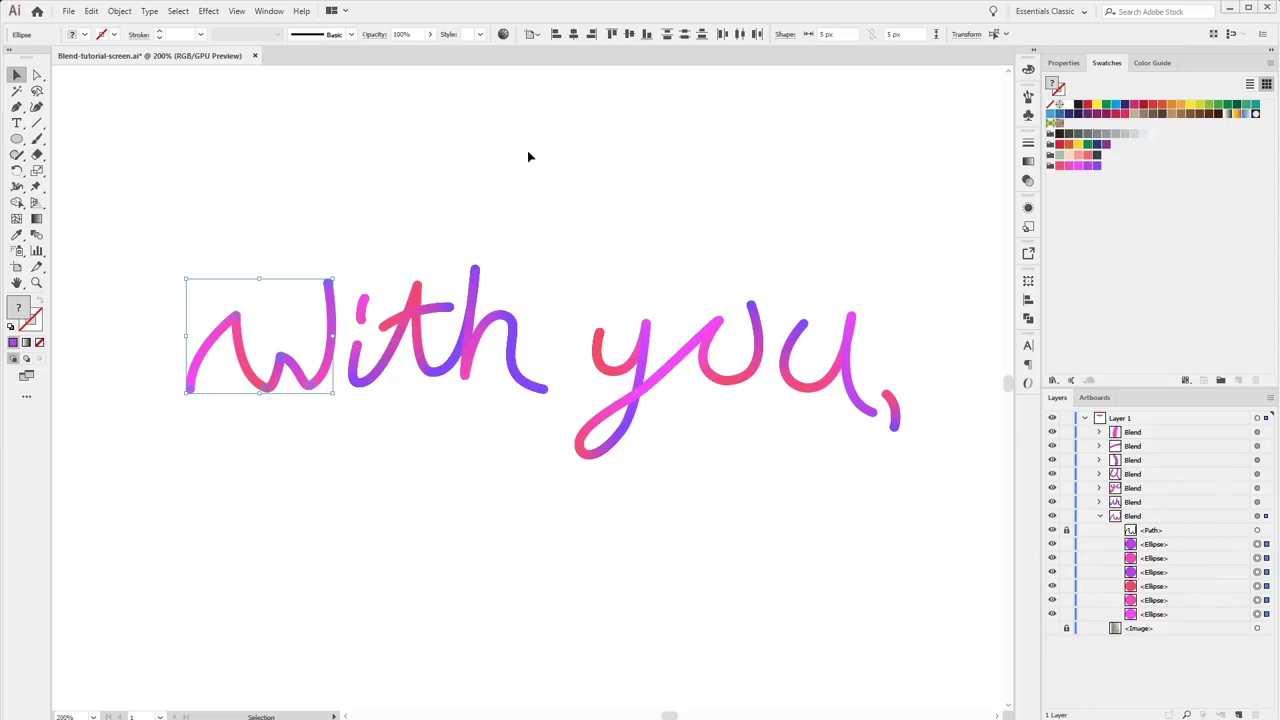
Open Transform Each for the W blend's six selected circles.
click(119, 11)
mouse_move(145, 26)
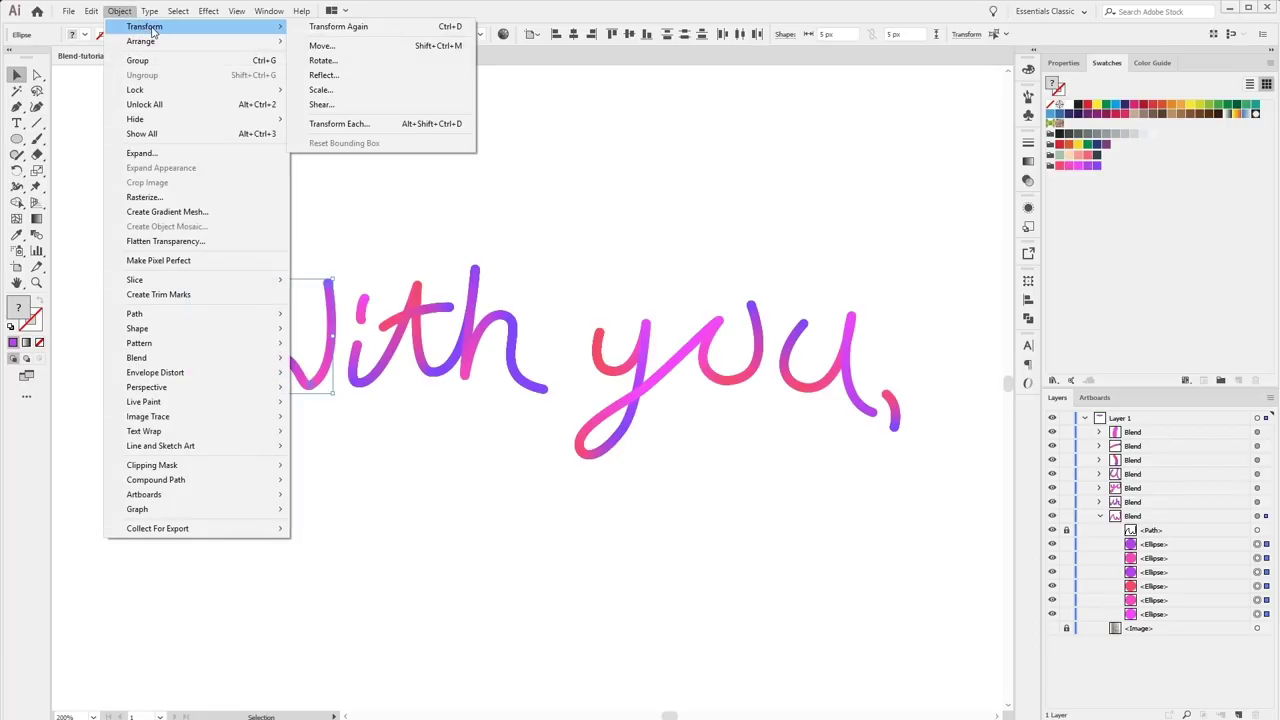
click(120, 11)
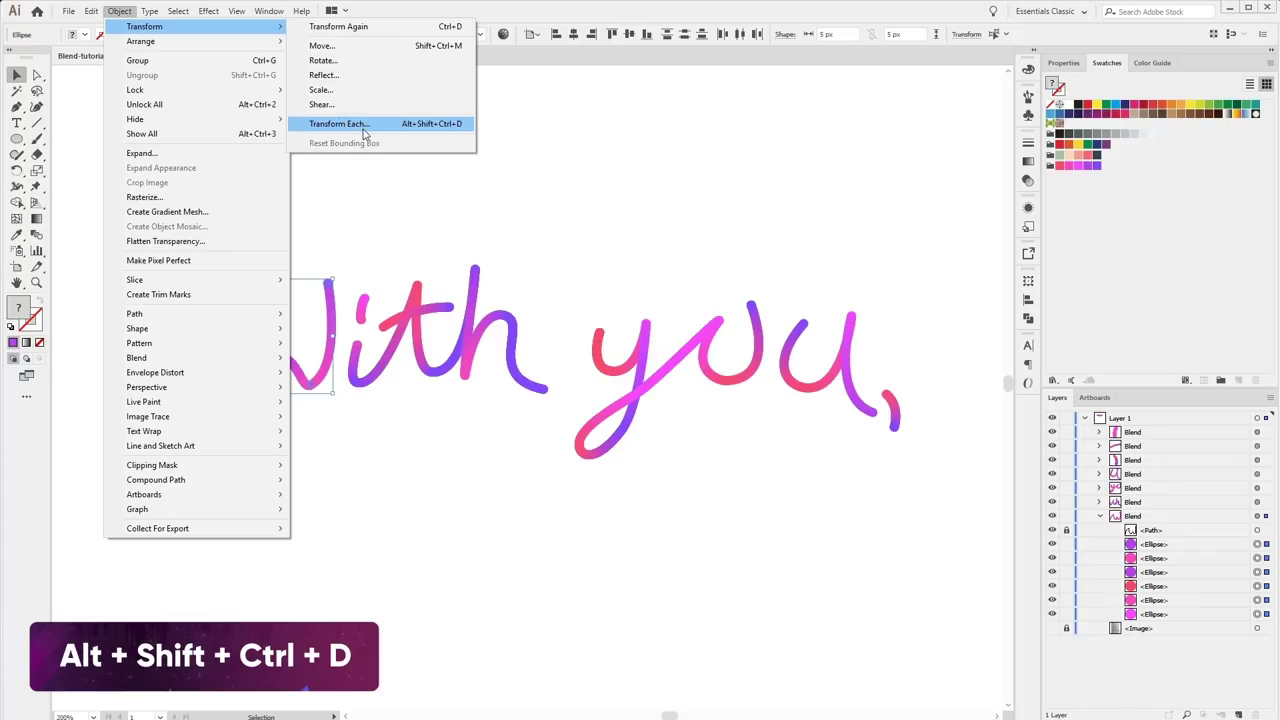
click(362, 126)
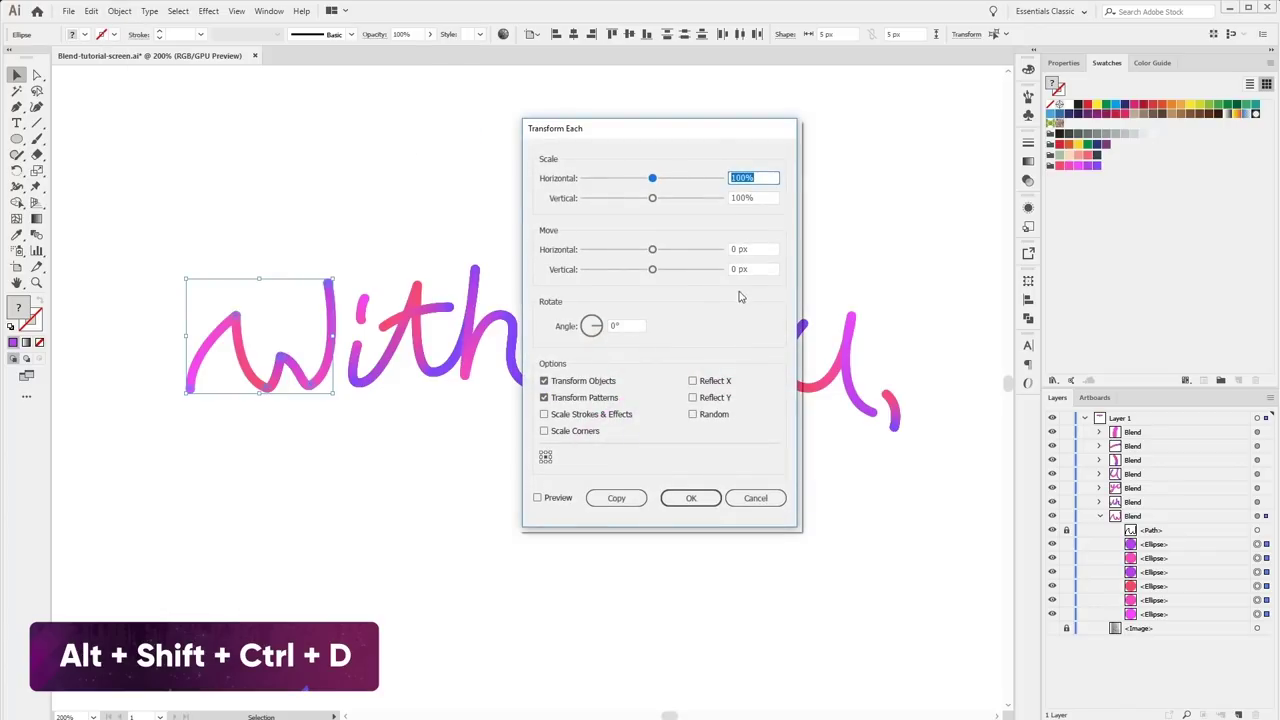
Preview a 50% horizontal and 50% vertical scale on the W's dots.
click(549, 502)
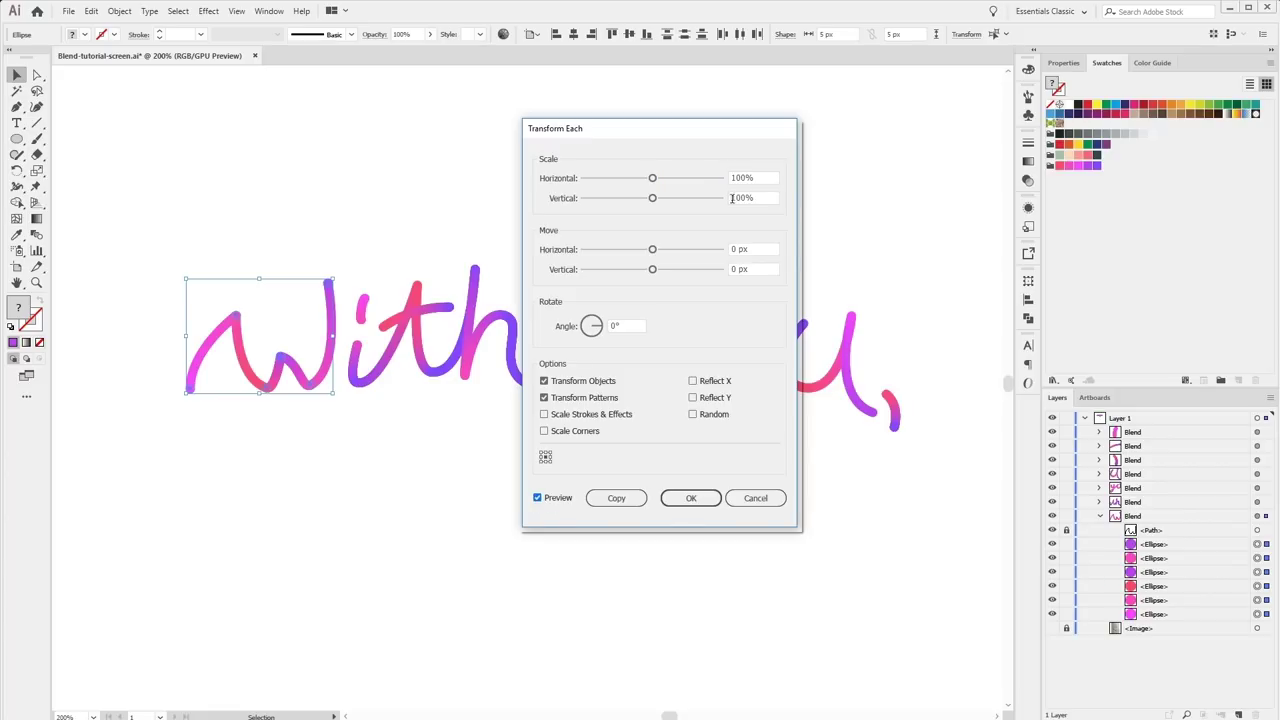
double_click(745, 178)
text(50)
key(Tab)
text(50)
key(Tab)
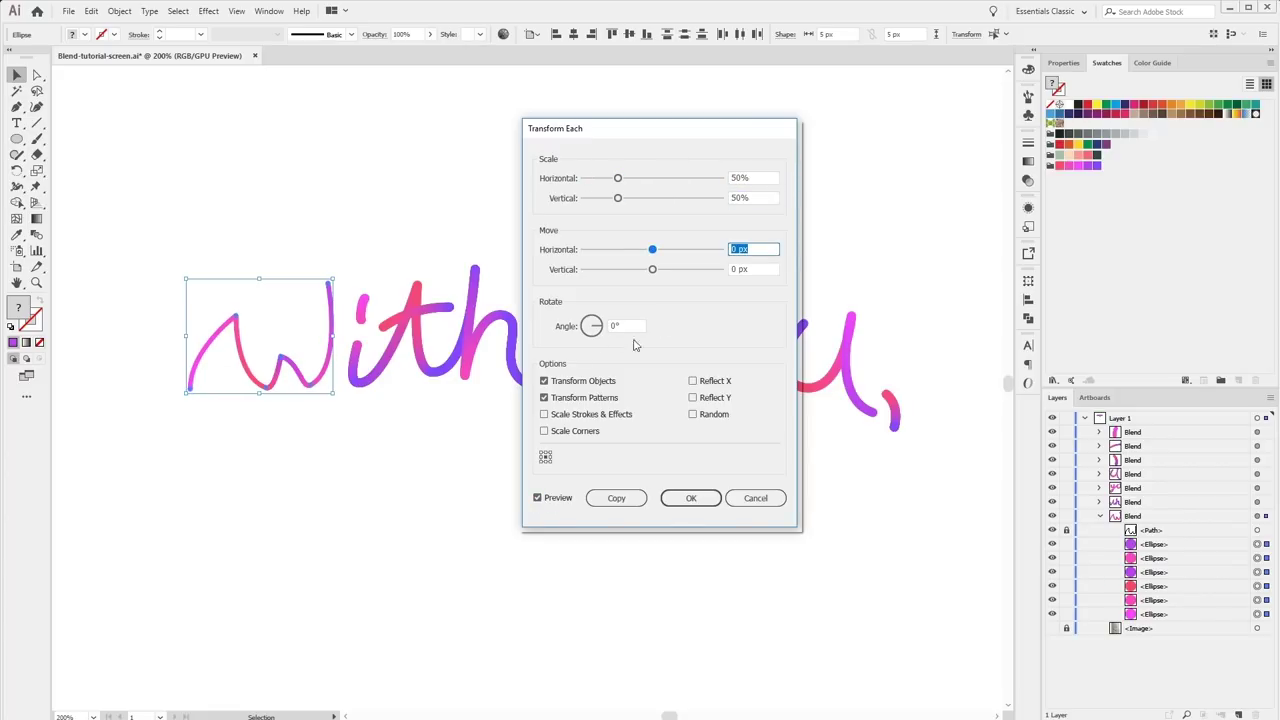
Try 100% horizontal with 10%, then 20%, vertical scale on the W's dots.
click(753, 178)
text(100)
key(Tab)
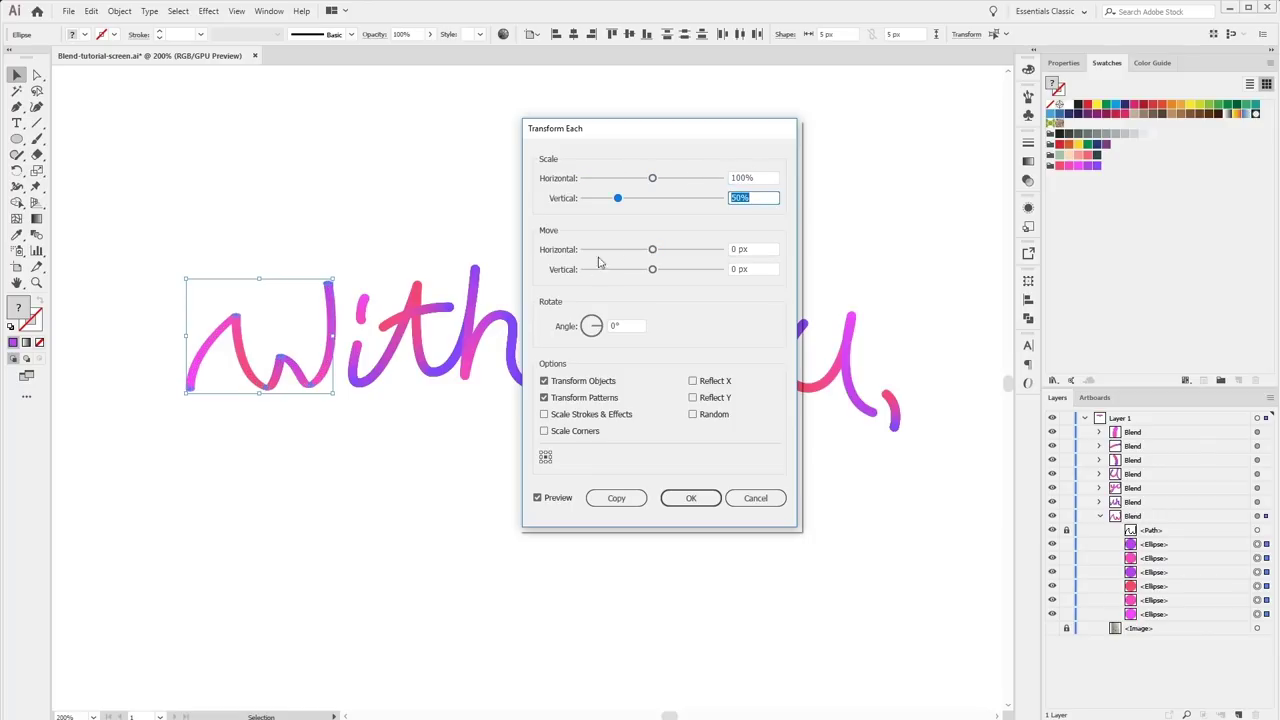
text(10)
key(Tab)
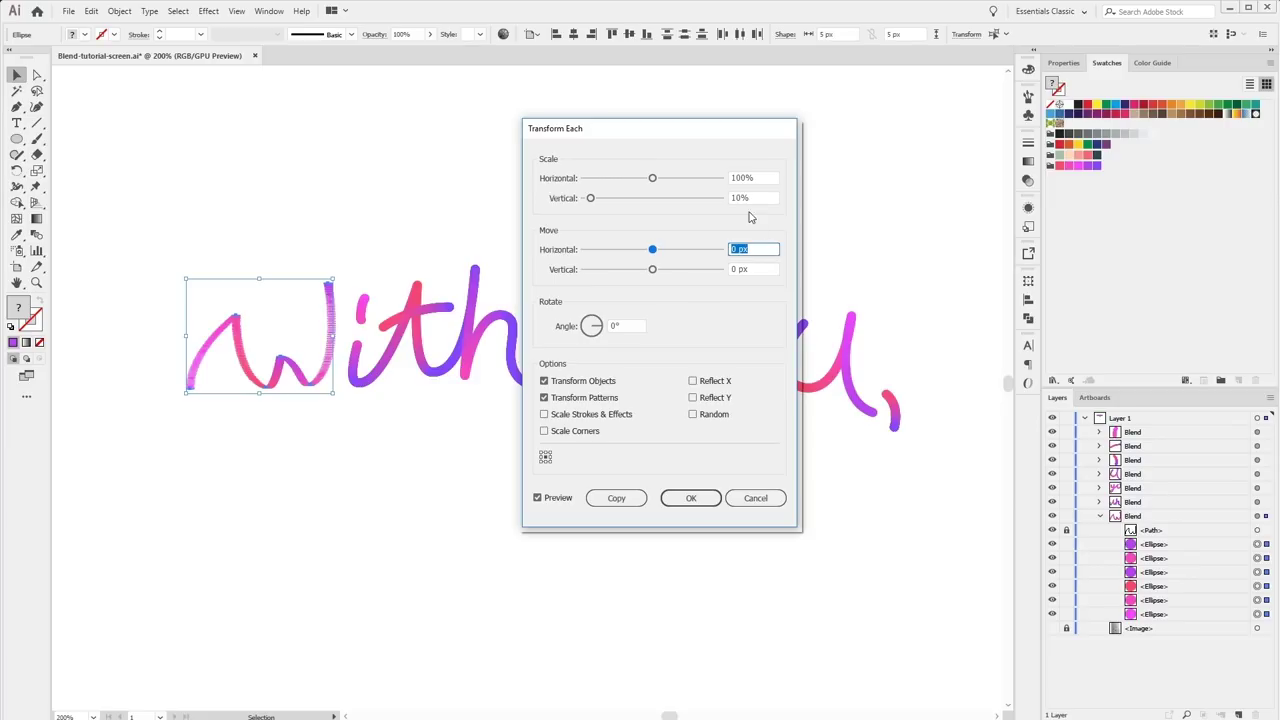
double_click(752, 197)
text(20)
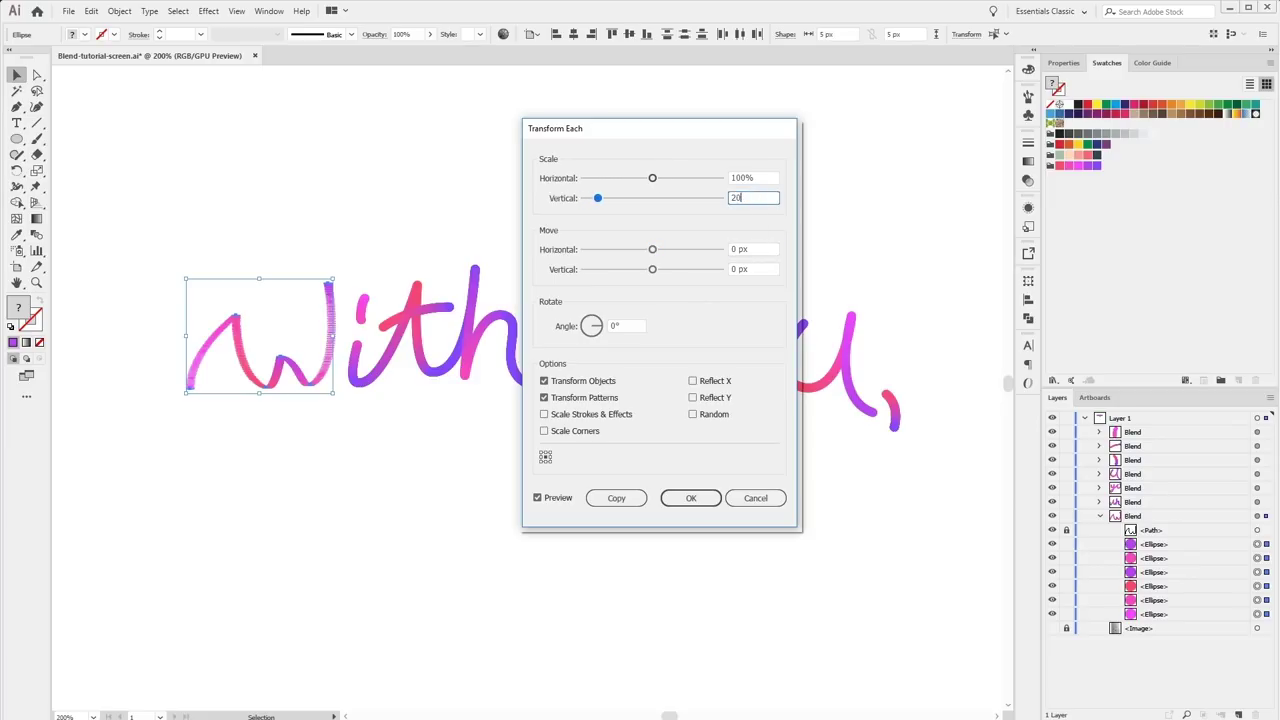
key(Tab)
Cancel the transform so the W stays unchanged, and zoom in on the W.
click(763, 500)
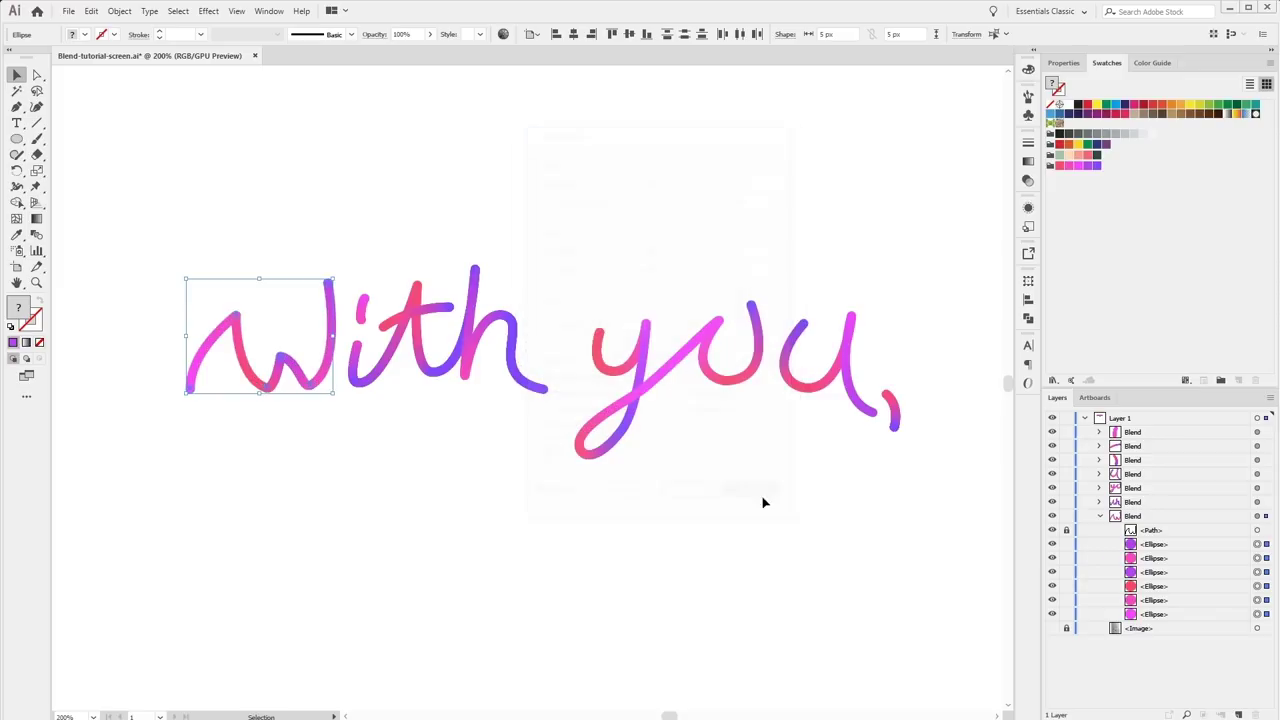
key(a)
key(ctrl+equal)
key(ctrl+equal)
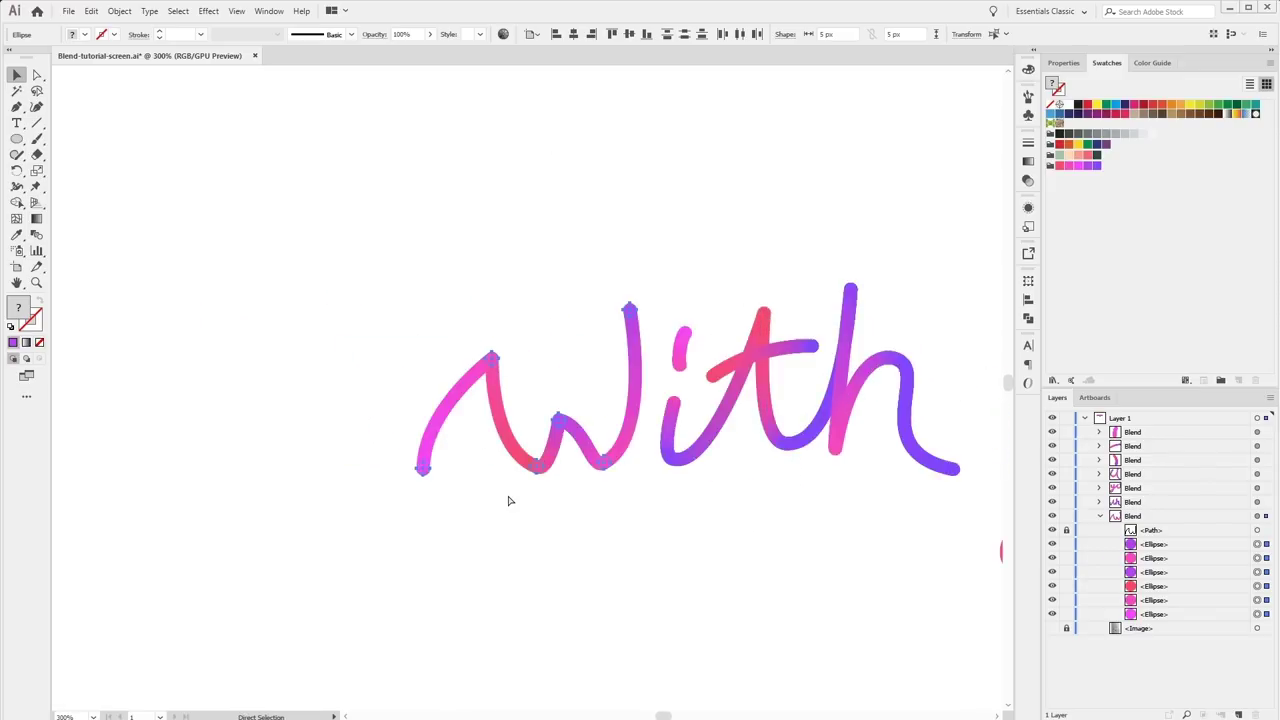
Select the first and last dots of the W blend.
scroll(508, 495, right, 3)
key(v)
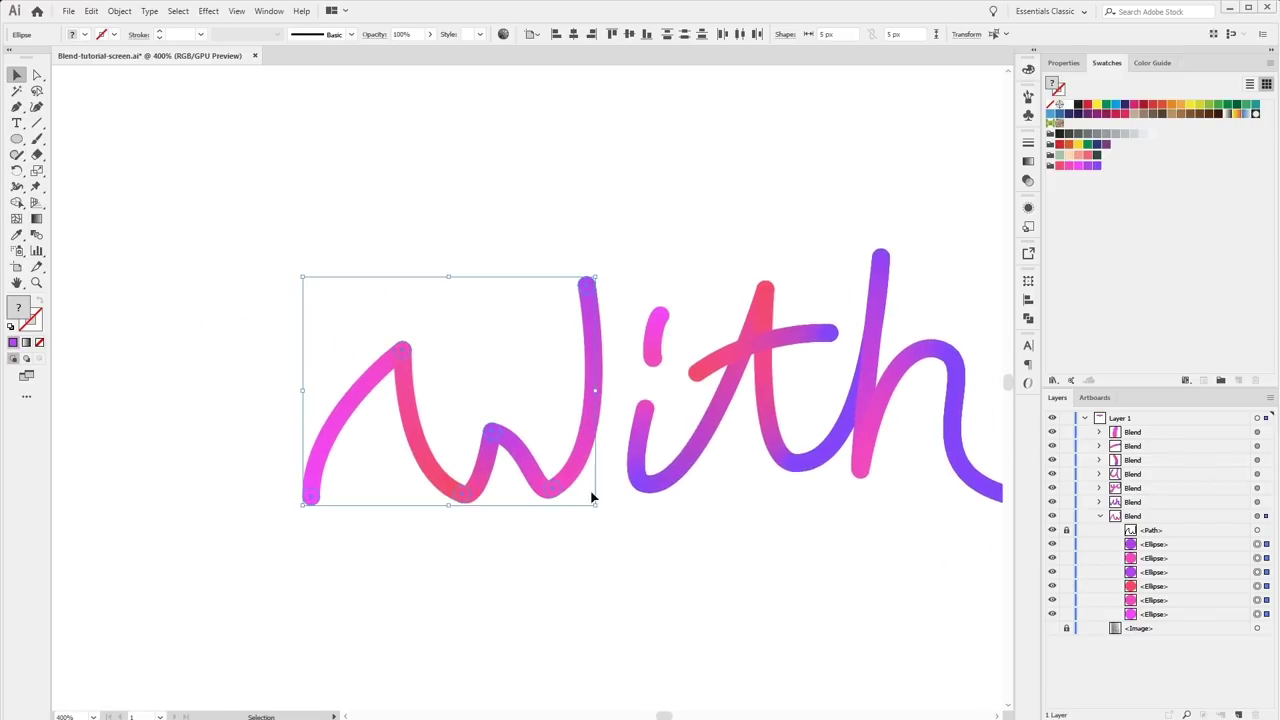
click(1257, 543)
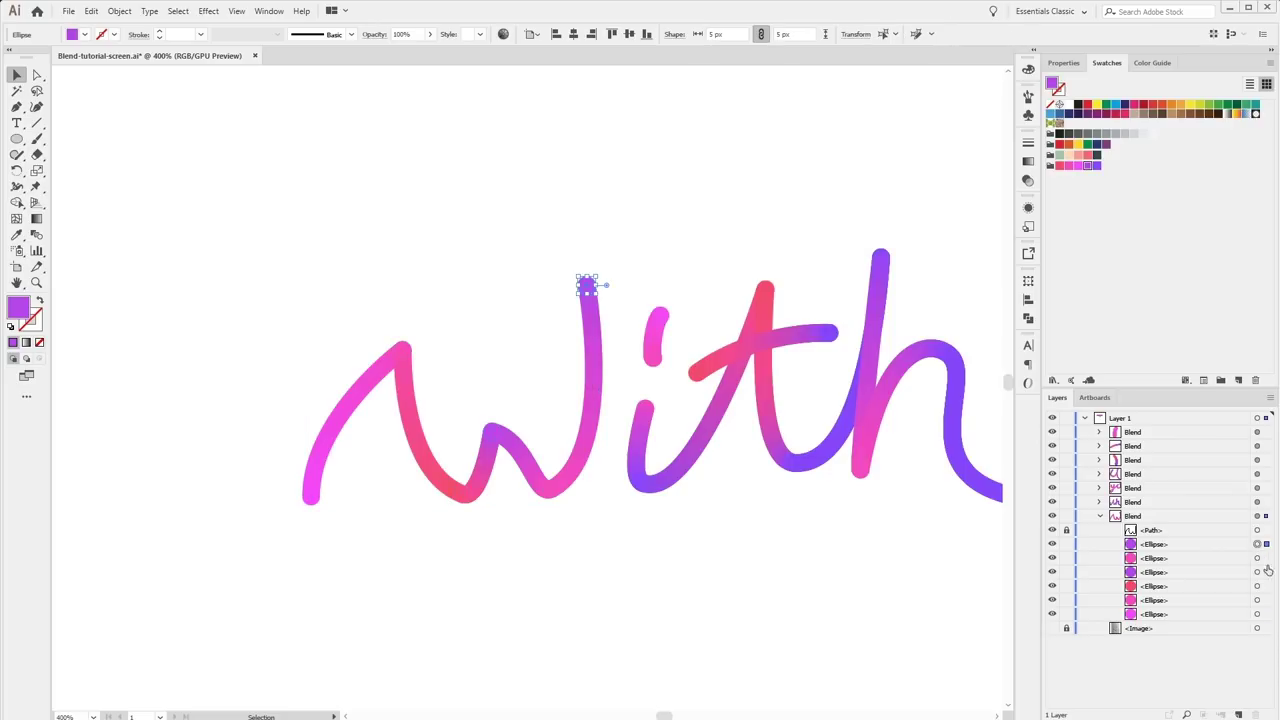
shift+click(1257, 614)
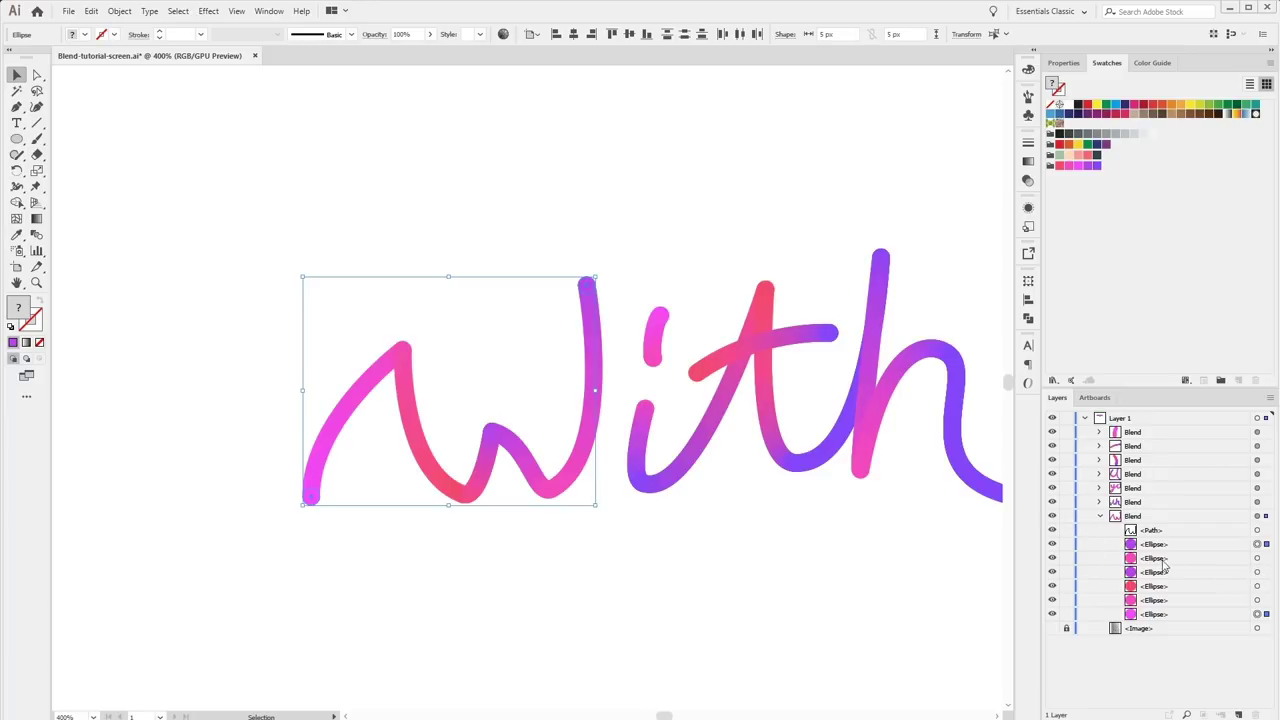
Enter a 10% horizontal and vertical Transform Each scale for the W's end dots.
click(119, 10)
mouse_move(145, 26)
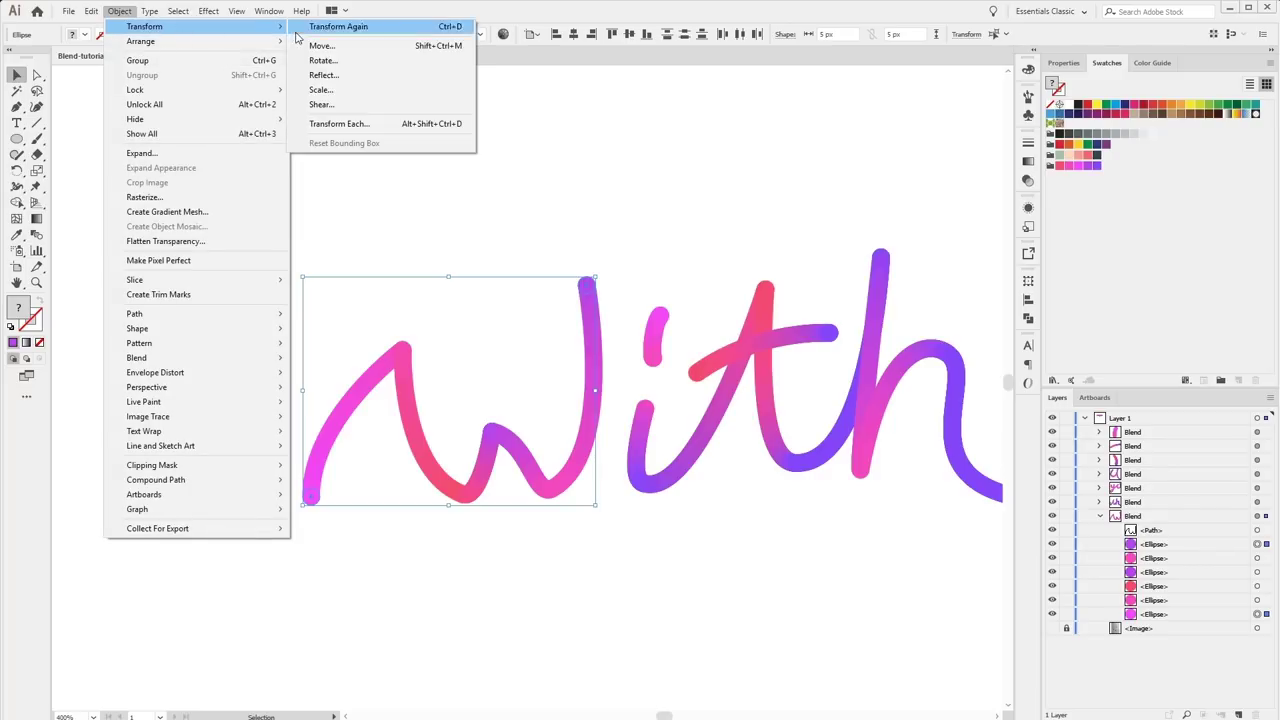
click(338, 123)
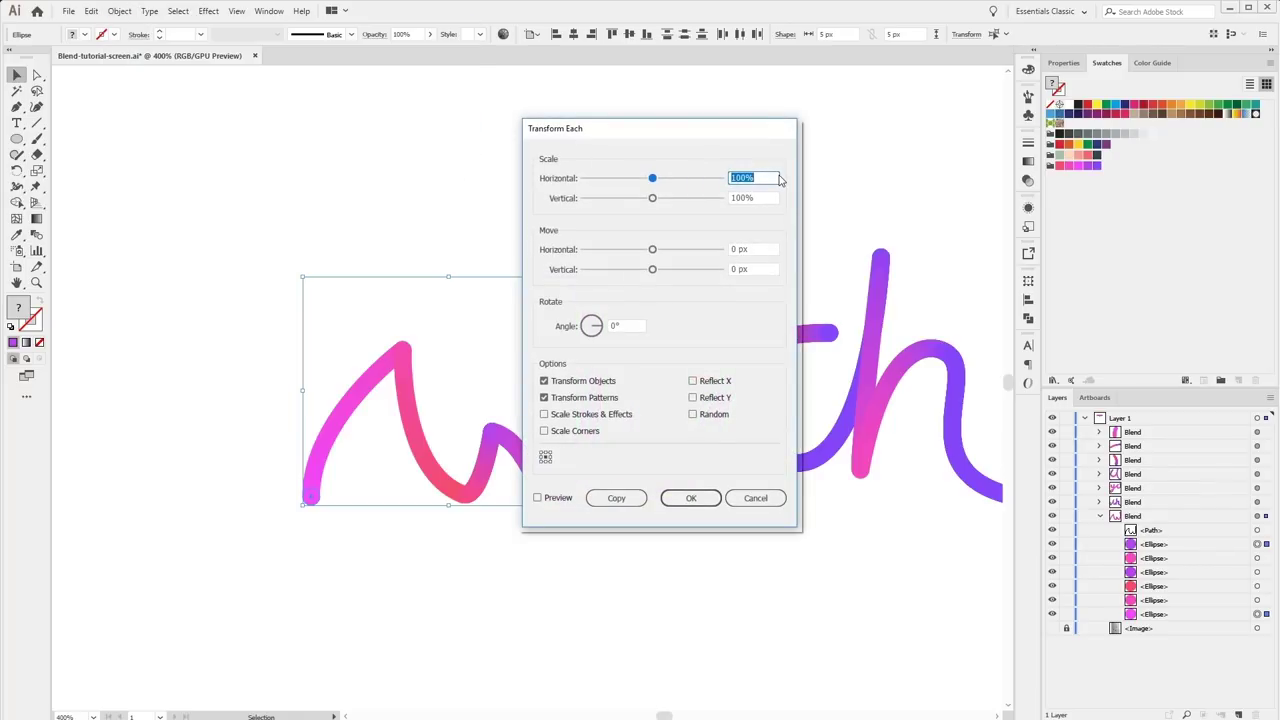
text(10)
key(Tab)
text(10)
key(Tab)
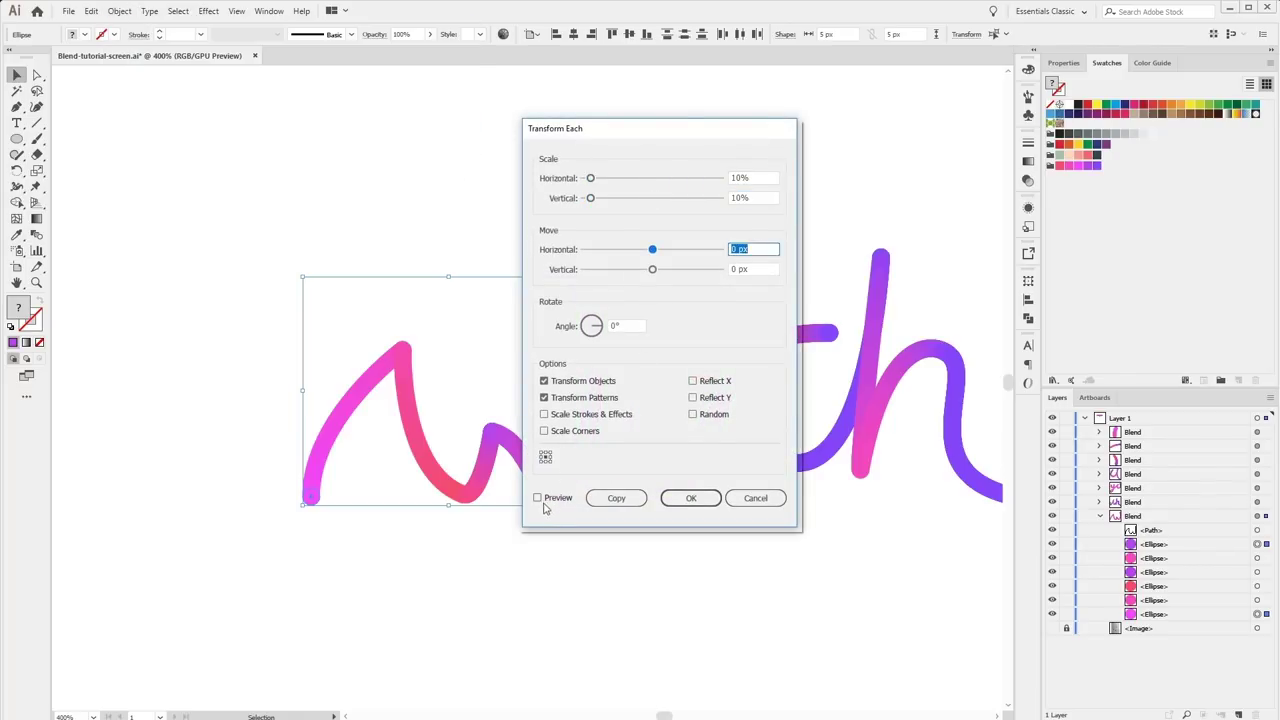
Apply a 30% scale to the W's end dots, then select the W's red bottom dot.
click(538, 498)
double_click(757, 179)
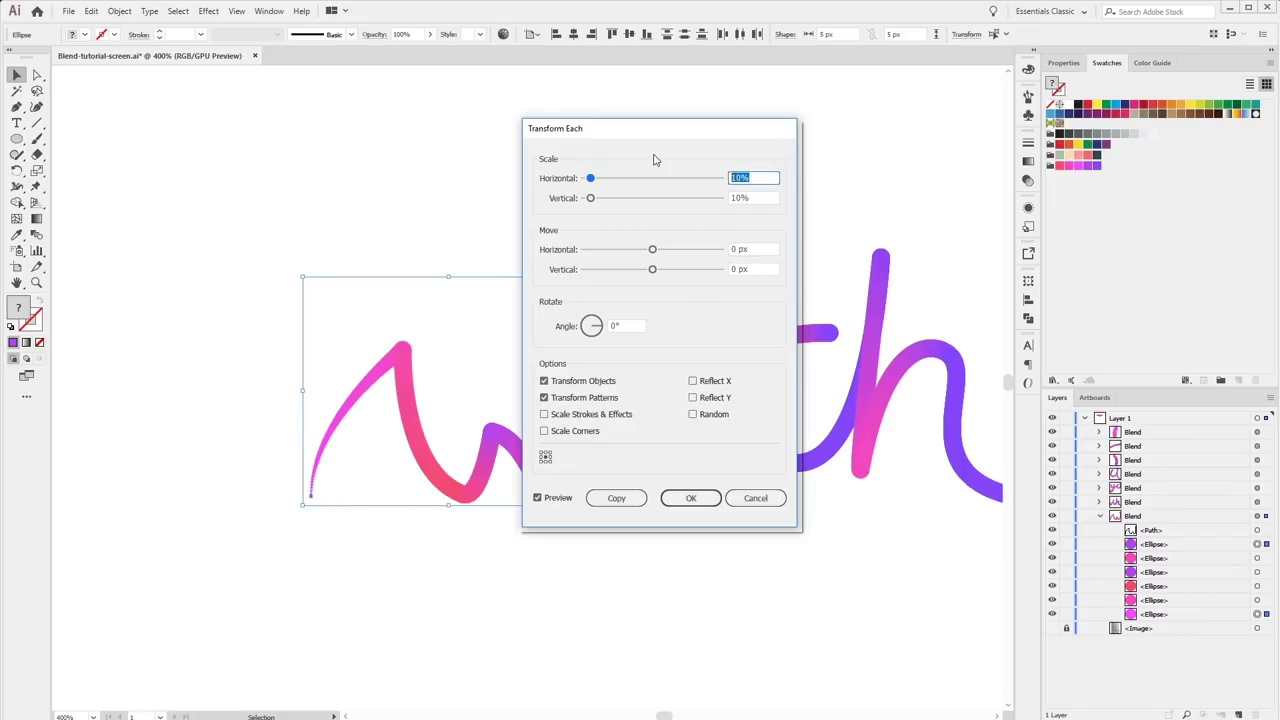
text(30)
key(Tab)
text(30)
key(Tab)
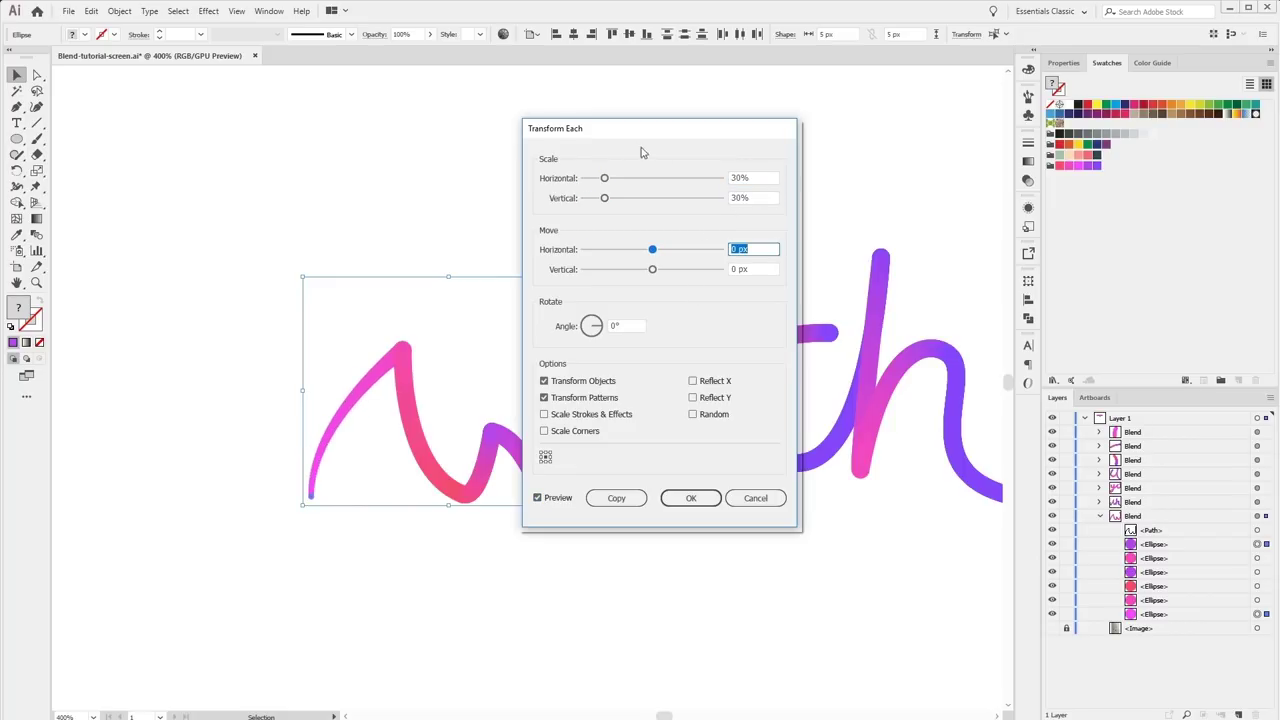
mouse_move(640, 128)
mouse_down()
mouse_move(854, 146)
mouse_move(794, 86)
mouse_up()
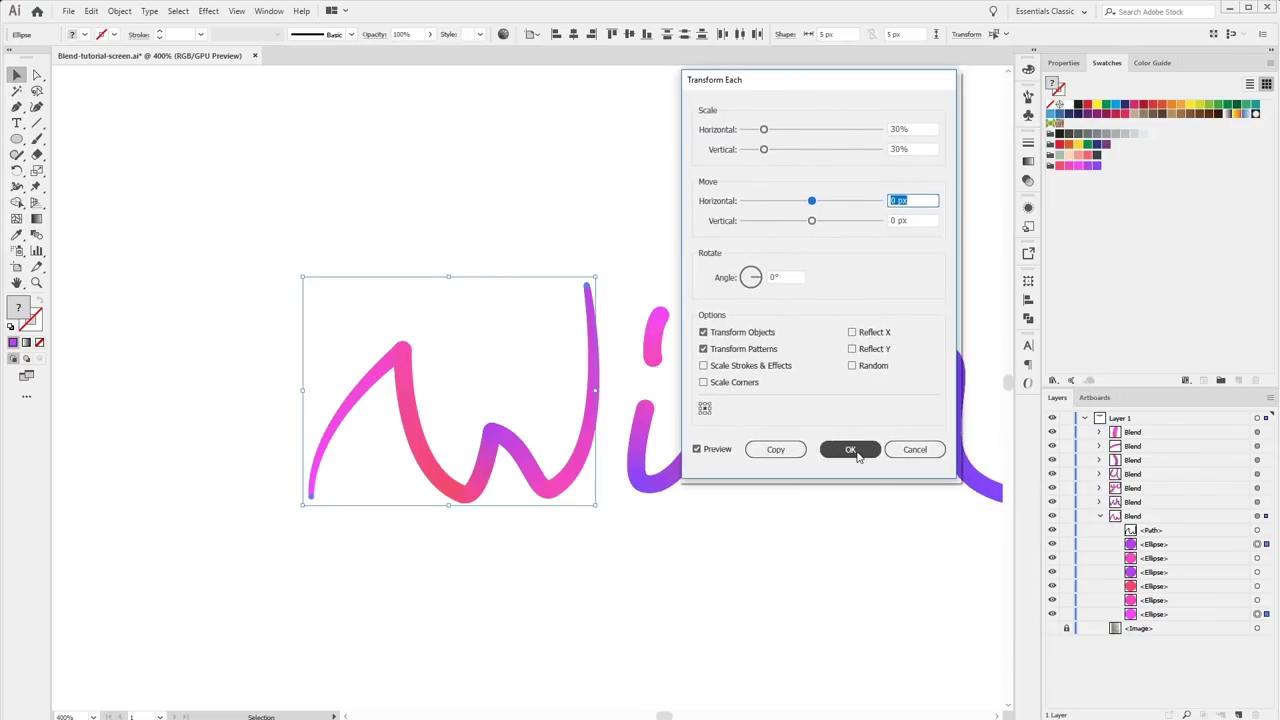
click(850, 456)
click(1257, 572)
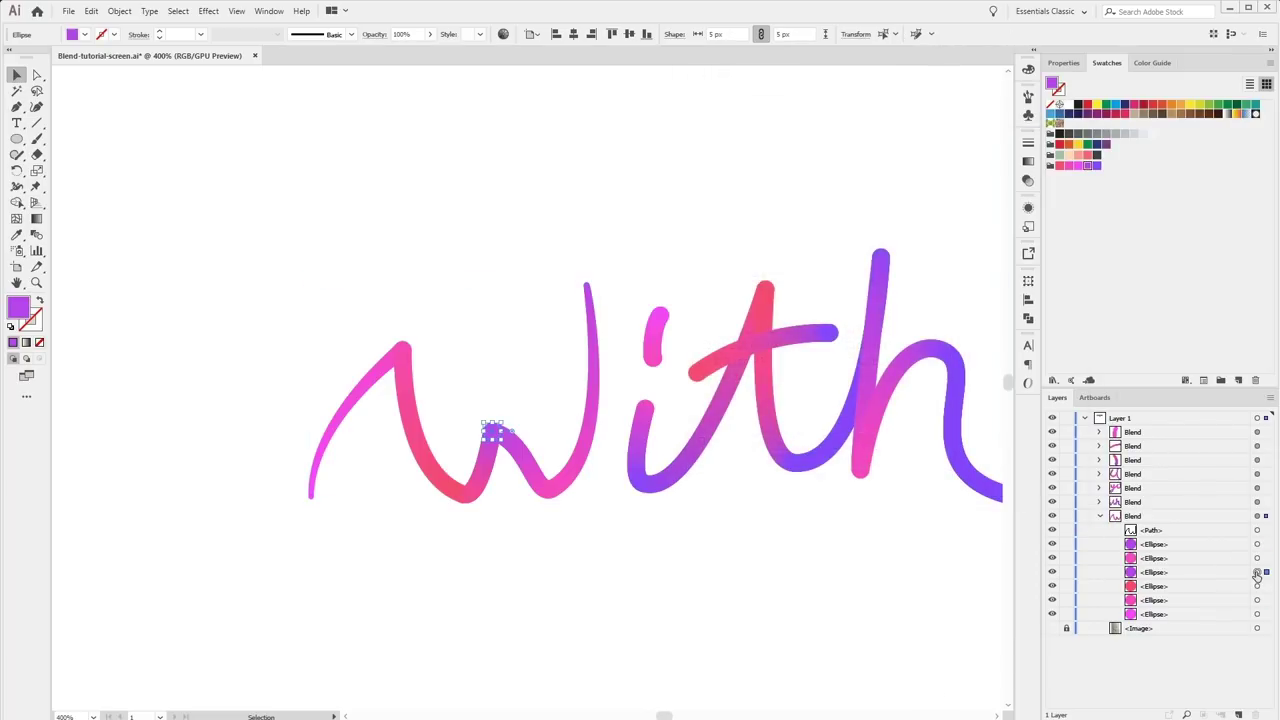
click(1257, 586)
Try a 140% Transform Each scale on the red dot.
click(119, 11)
mouse_move(145, 26)
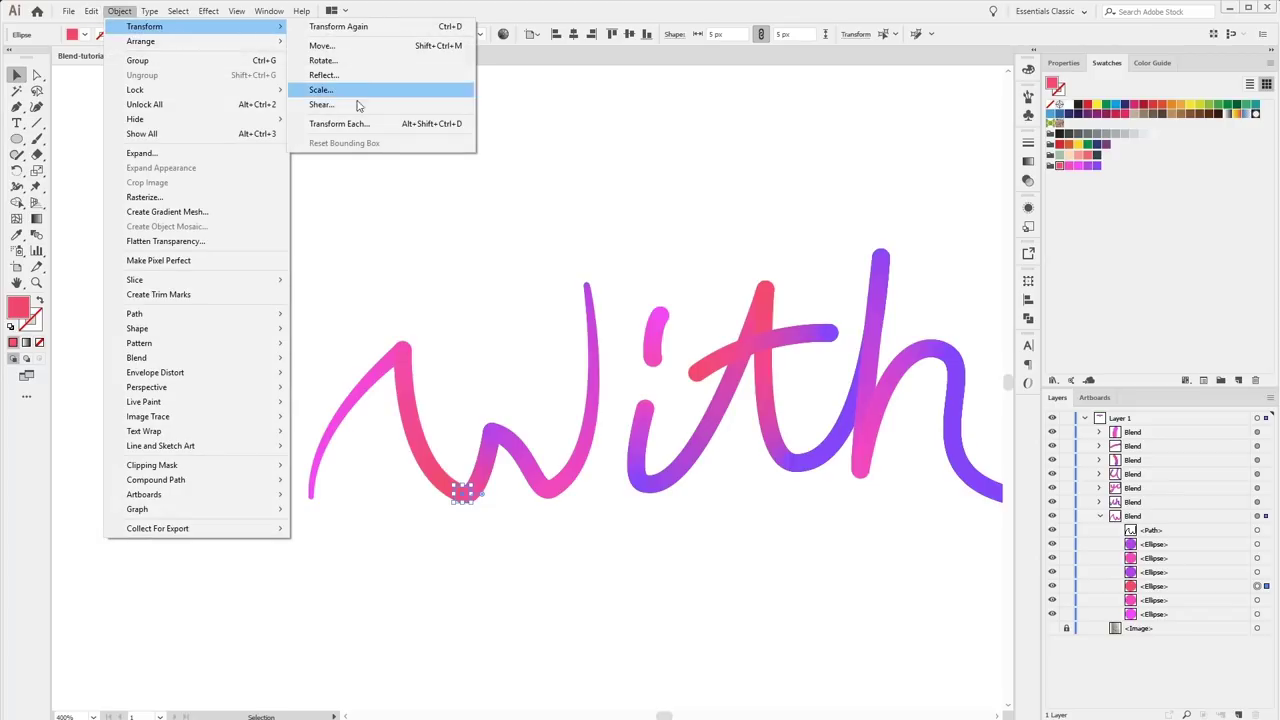
click(345, 123)
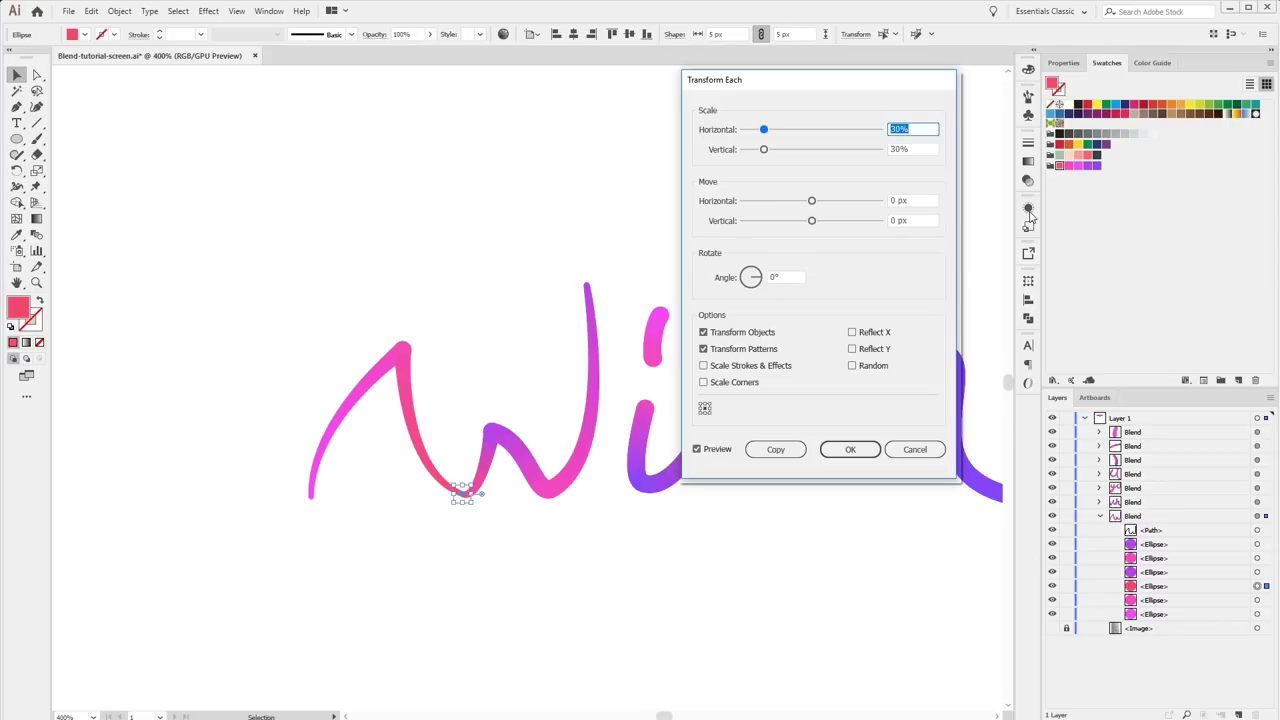
text(140)
key(Tab)
text(140)
key(Tab)
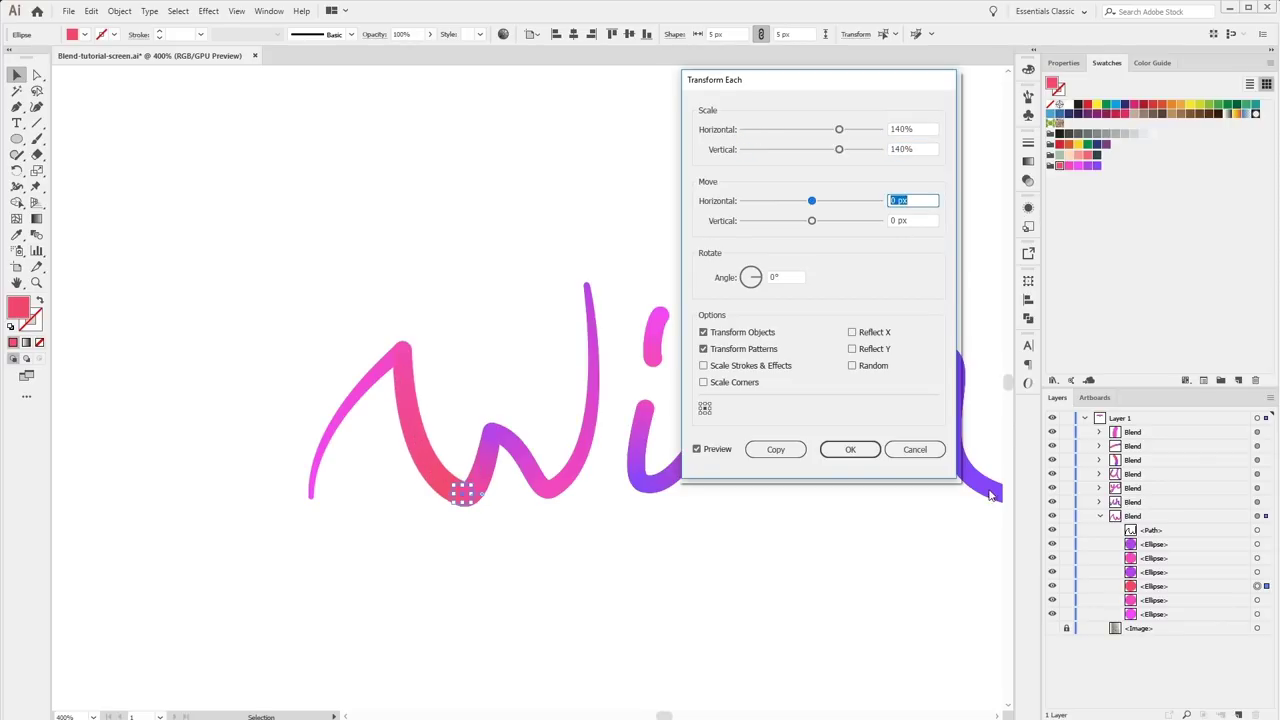
Scale the red dot to 120% both ways, apply it, and deselect.
click(915, 128)
text(120)
key(Tab)
text(120)
key(Tab)
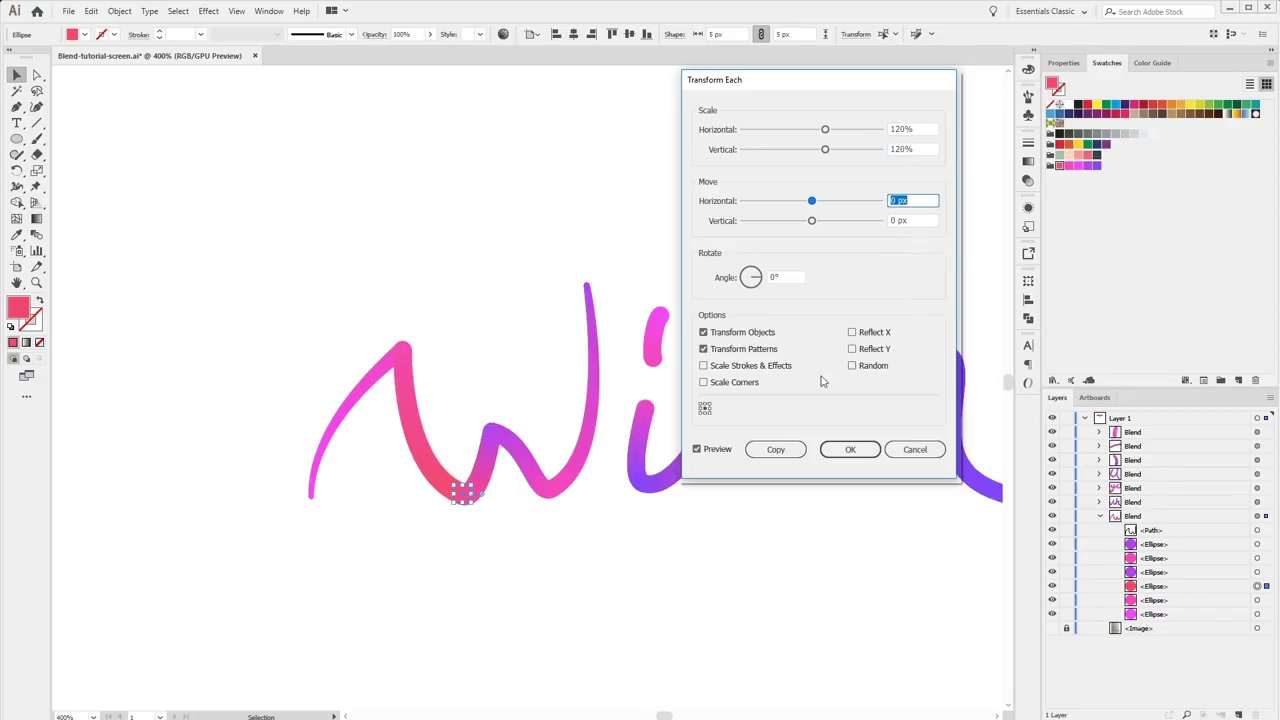
click(850, 449)
click(590, 555)
Zoom and pan to review the whole 'With you,' lettering.
scroll(550, 540, right, 3)
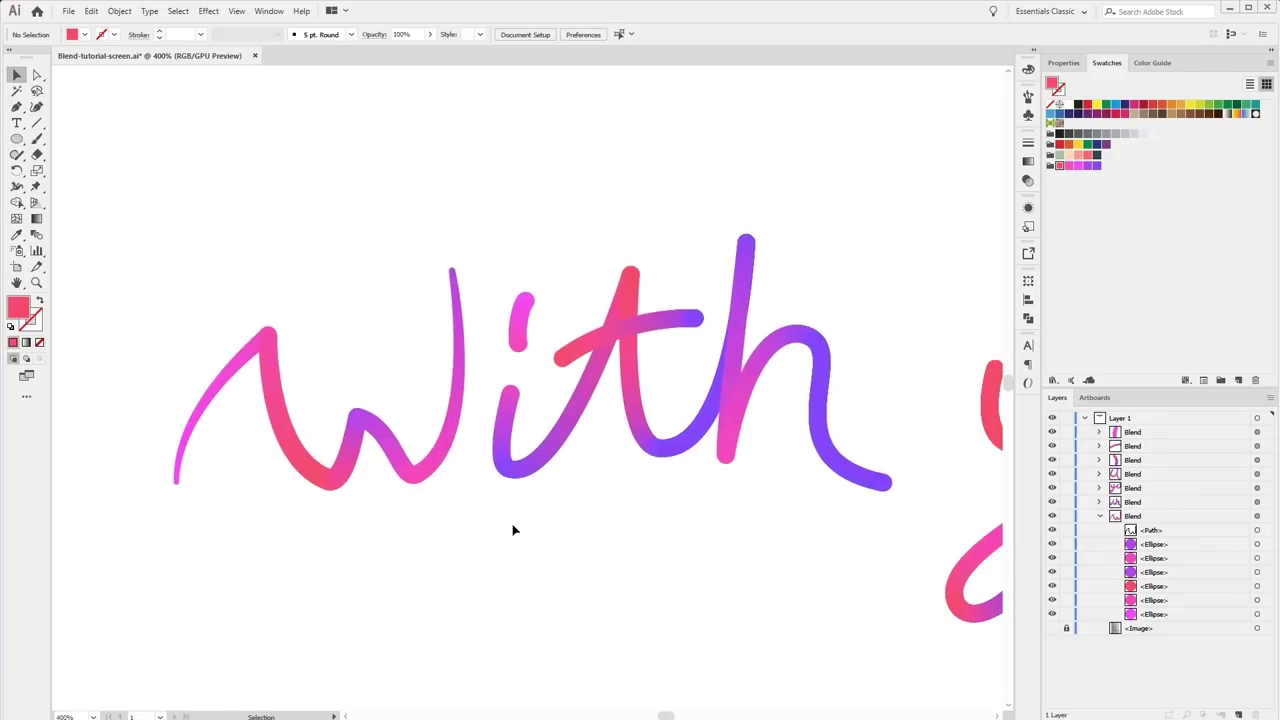
key(ctrl+minus)
key(ctrl+minus)
key(ctrl+minus)
key(ctrl+minus)
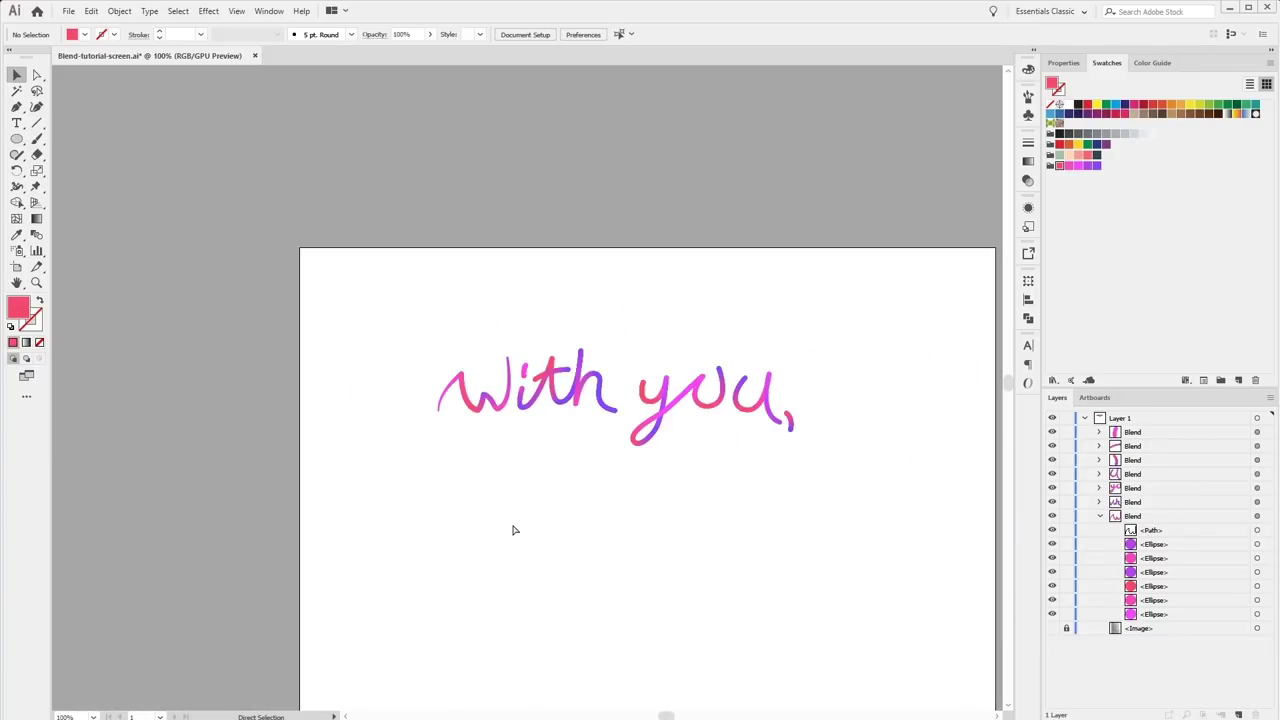
drag(541, 498, 360, 477)
key(ctrl+plus)
key(ctrl+plus)
key(ctrl+plus)
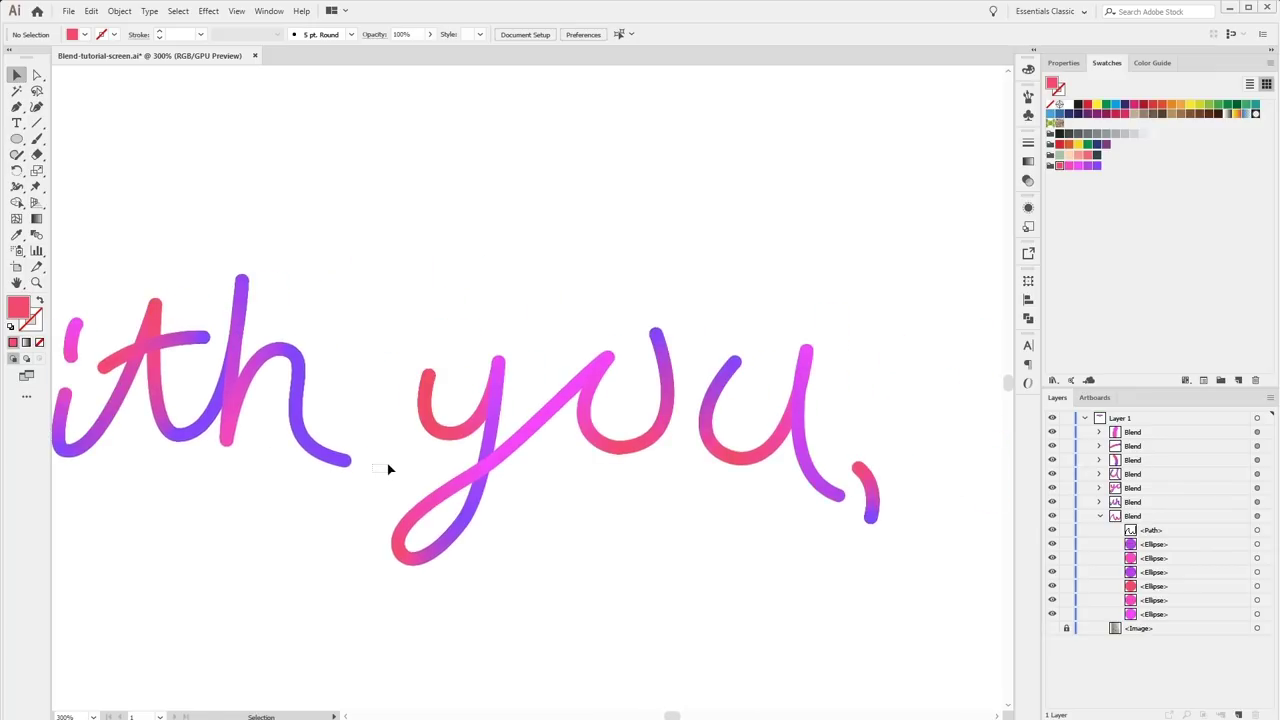
mouse_move(237, 525)
mouse_down()
mouse_move(535, 455)
mouse_move(500, 443)
mouse_up()
key(ctrl+minus)
key(ctrl+minus)
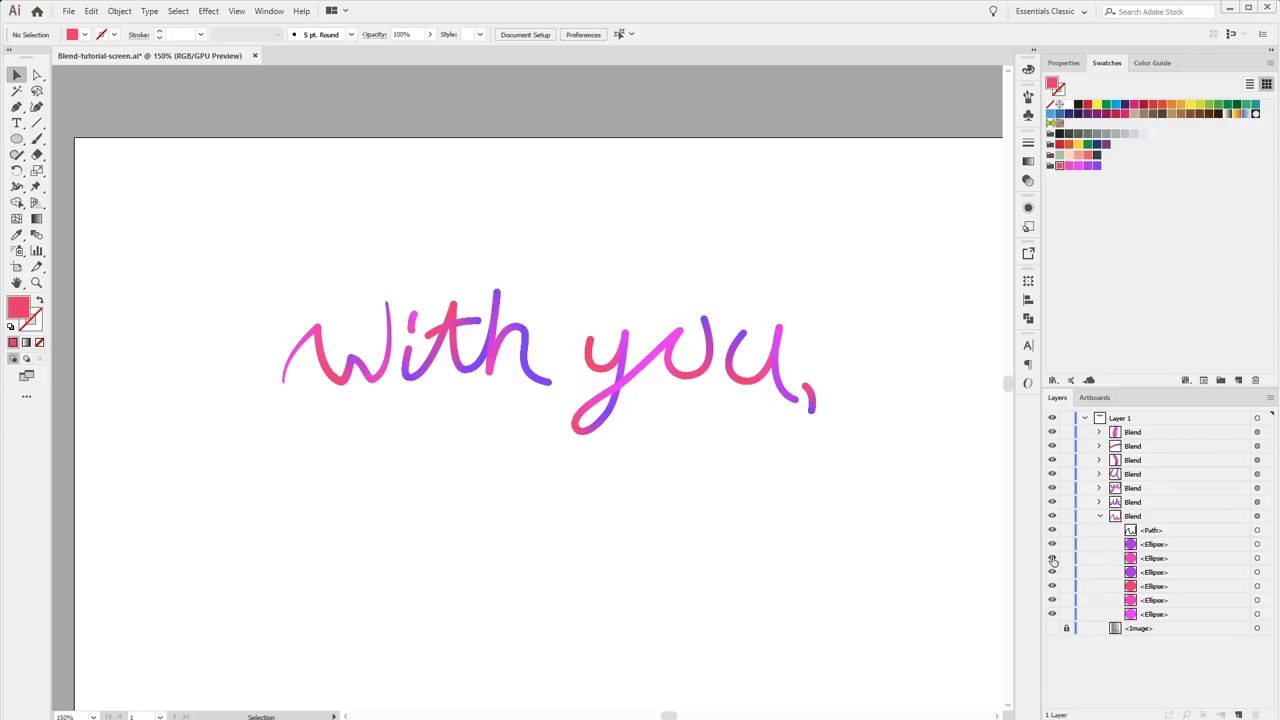
Collapse the Blend group, show the pencil sketch Image layer, and zoom in on 'it's'.
click(1100, 516)
click(1052, 531)
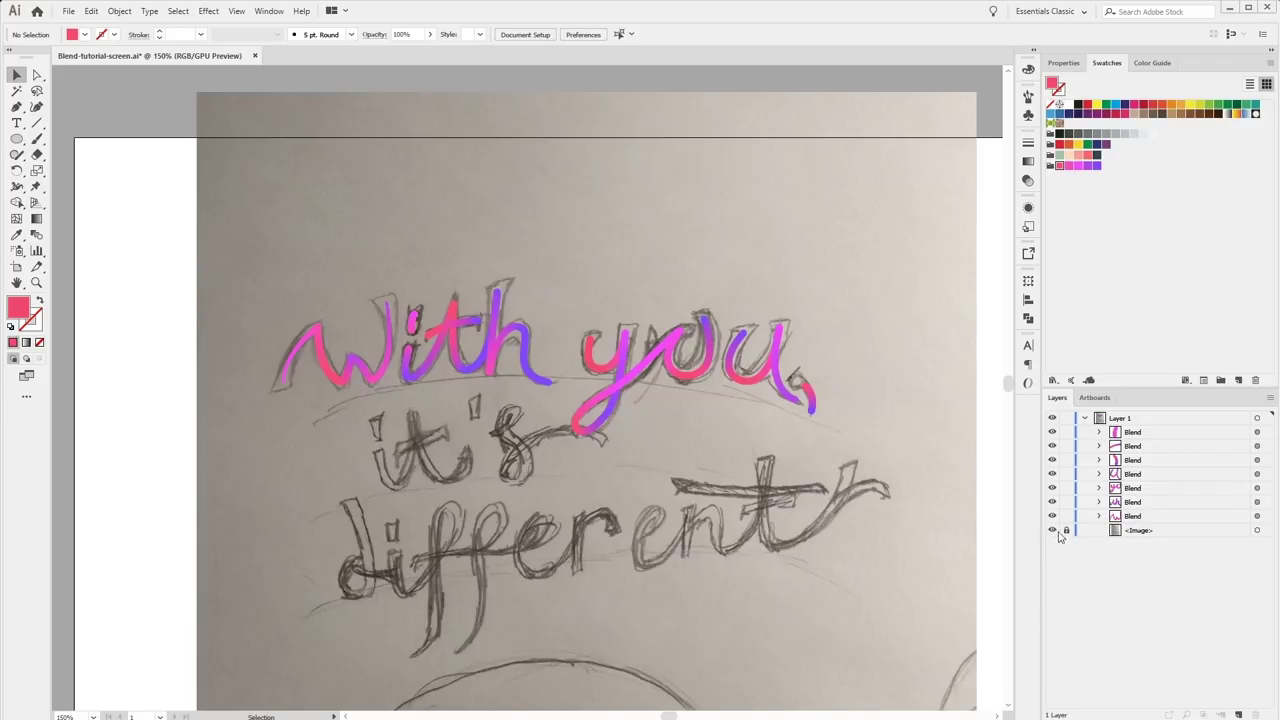
drag(620, 521, 634, 484)
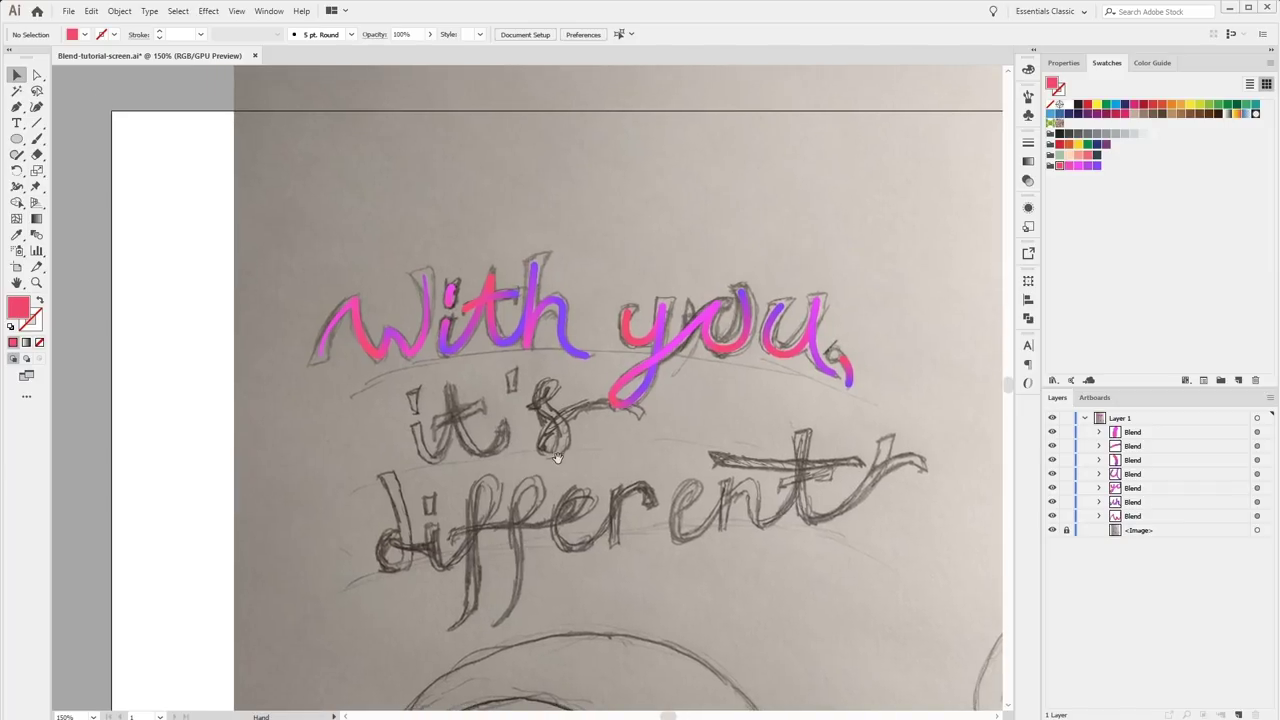
key(ctrl+plus)
key(ctrl+plus)
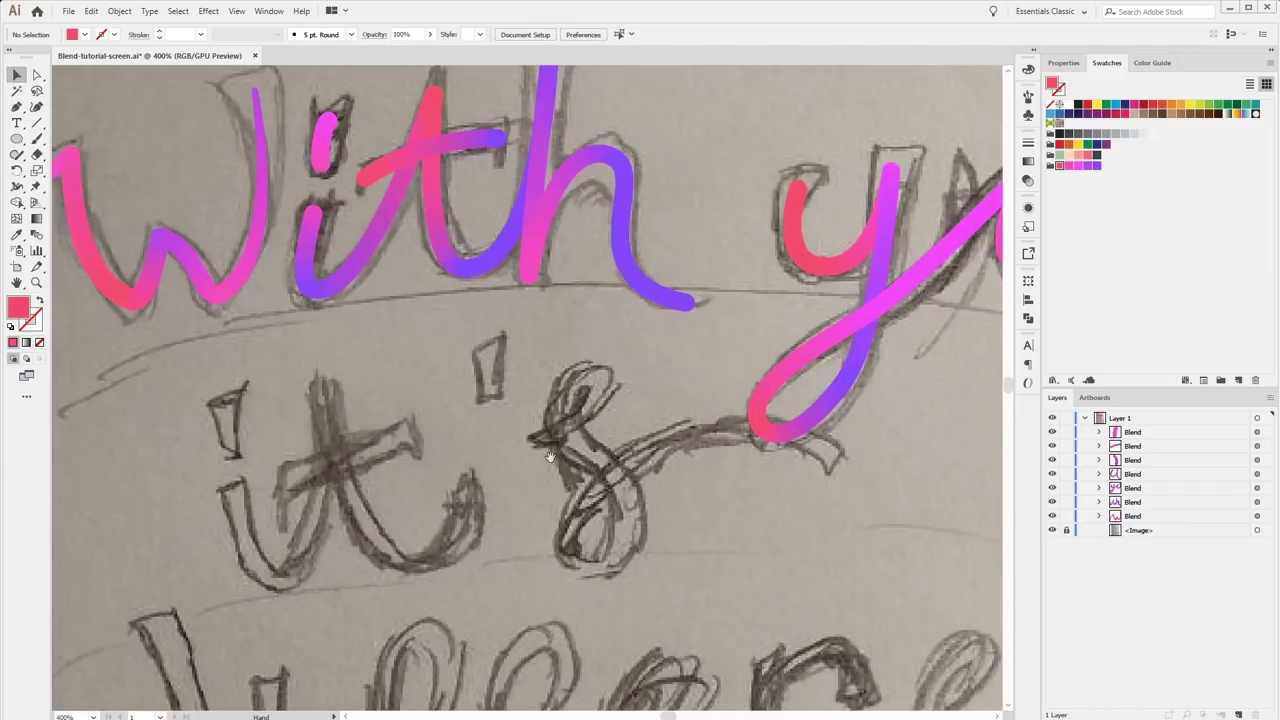
key(ctrl+plus)
Paint a brush stroke over the sketched i's dot, plus a trial stroke tracing 'it'.
drag(600, 446, 597, 423)
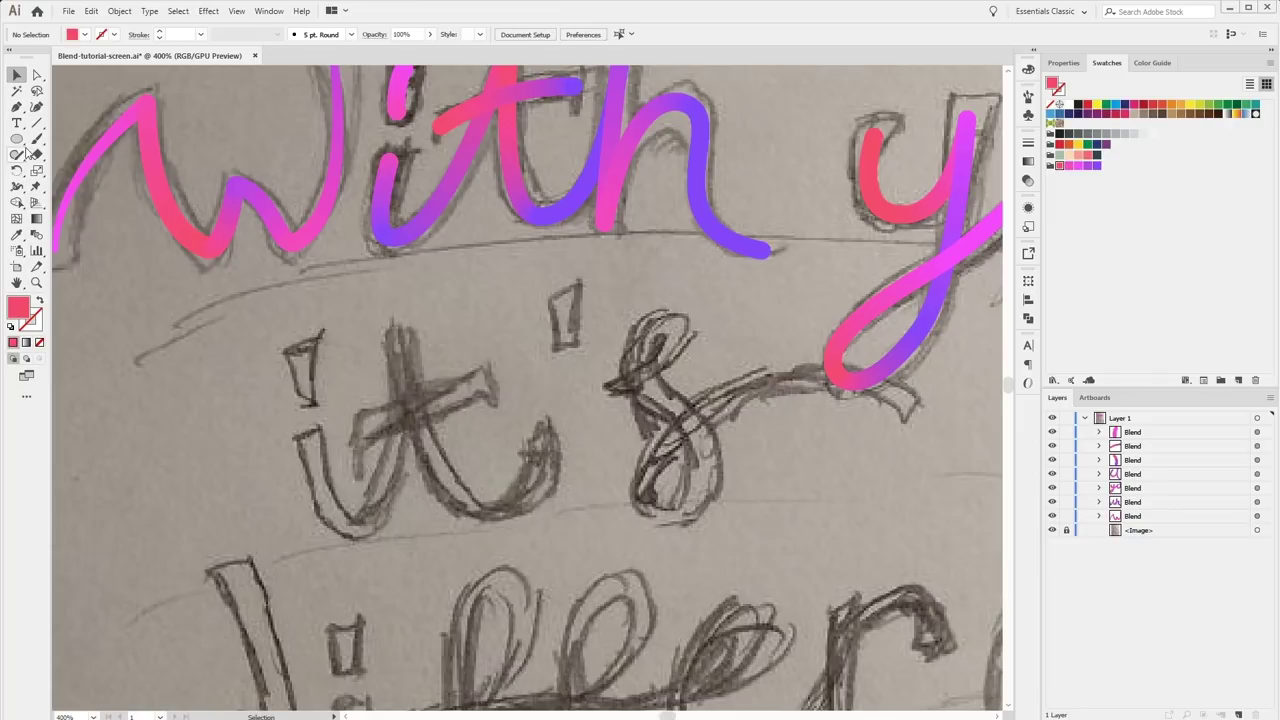
key(b)
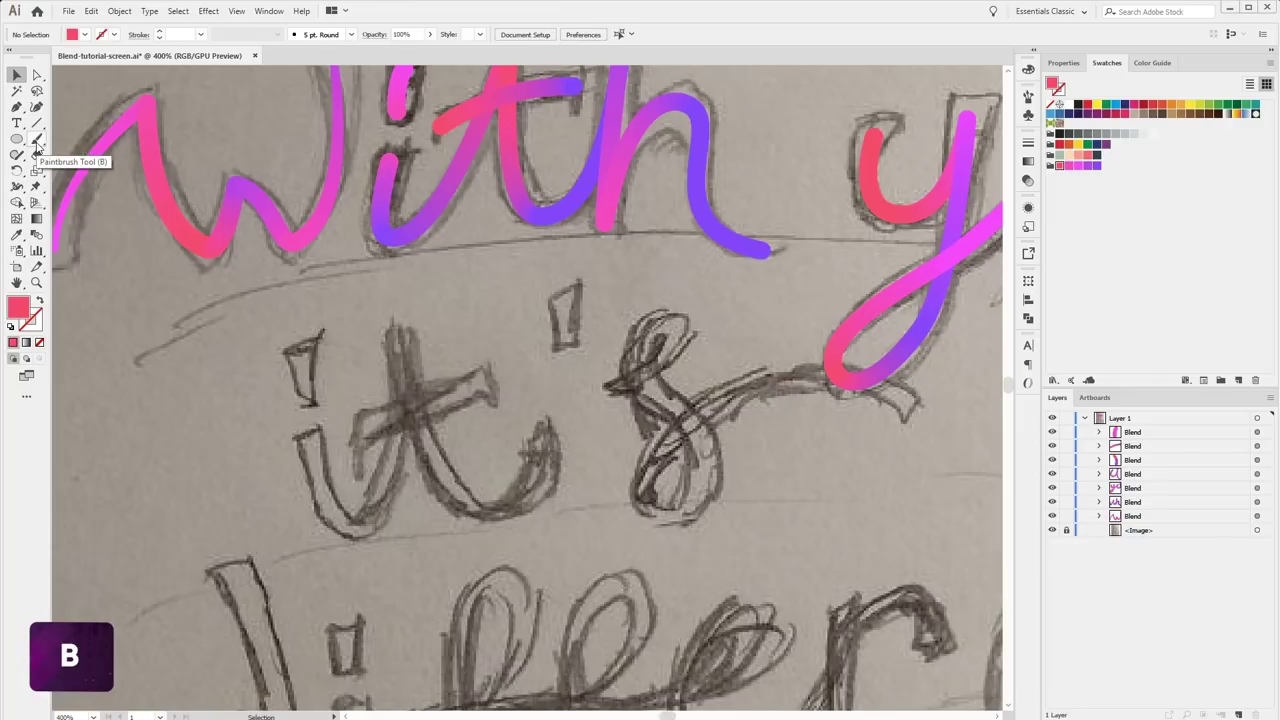
click(37, 140)
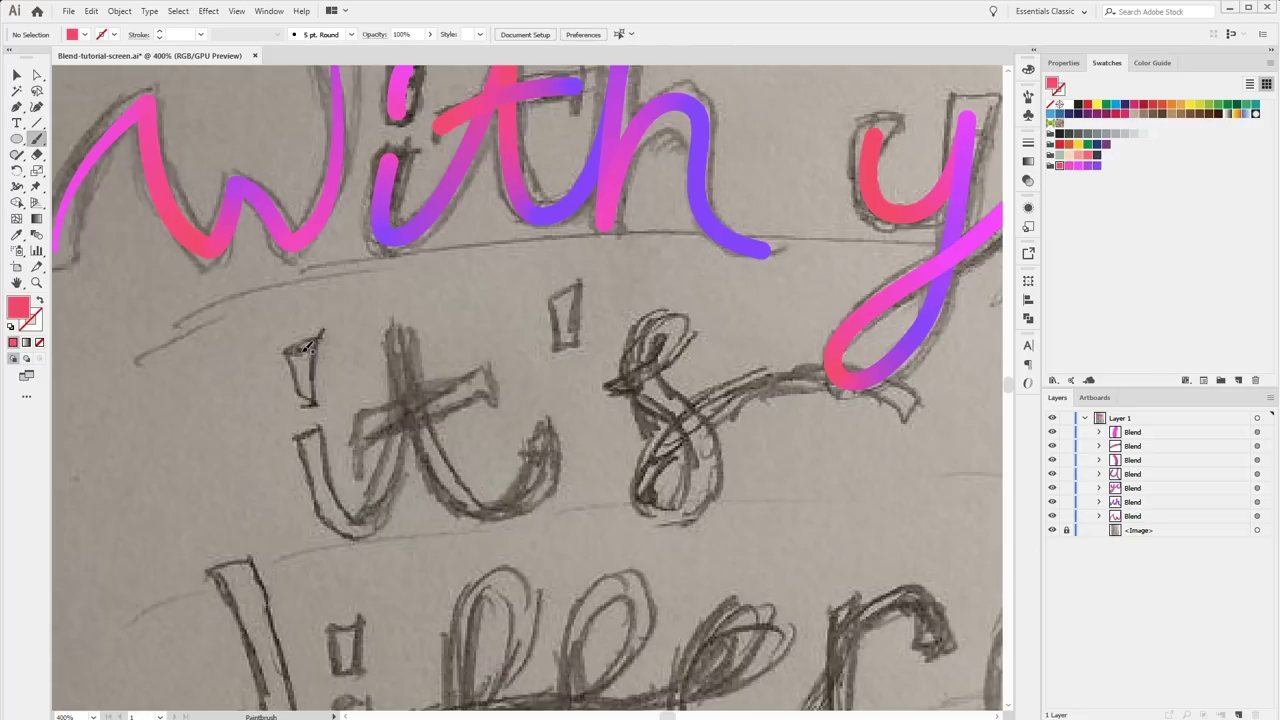
drag(307, 347, 302, 405)
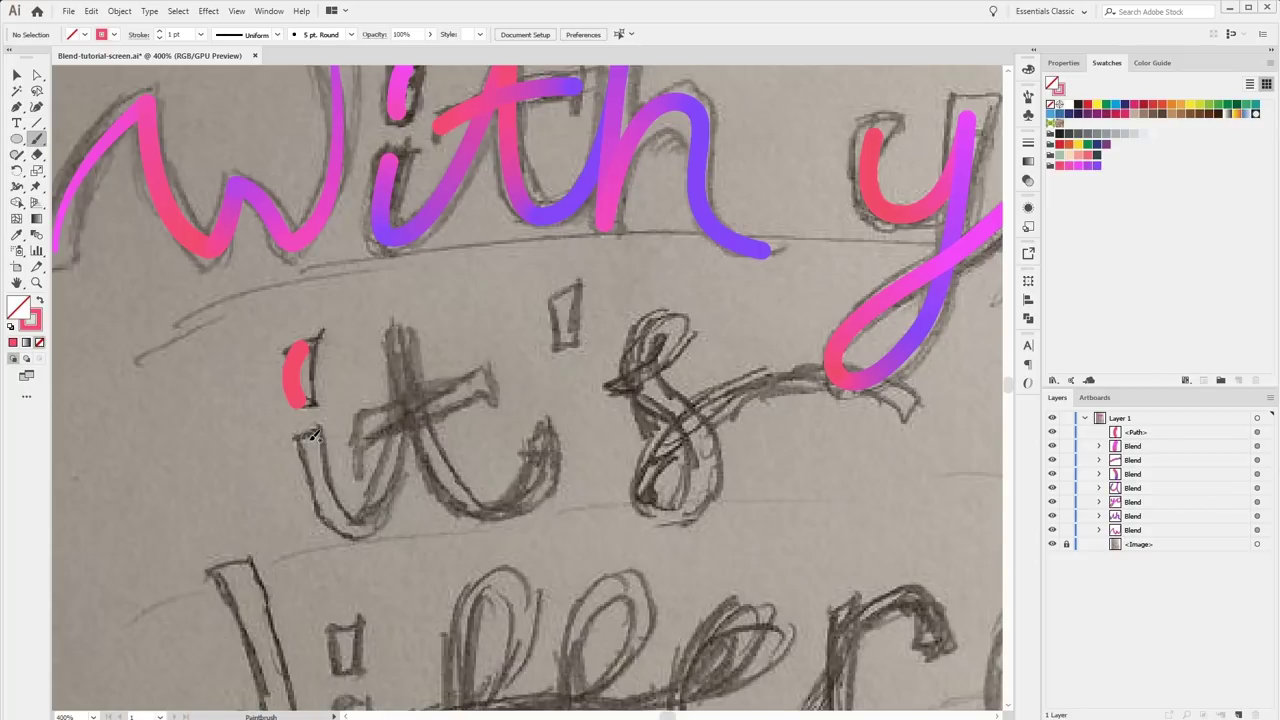
drag(305, 434, 379, 527)
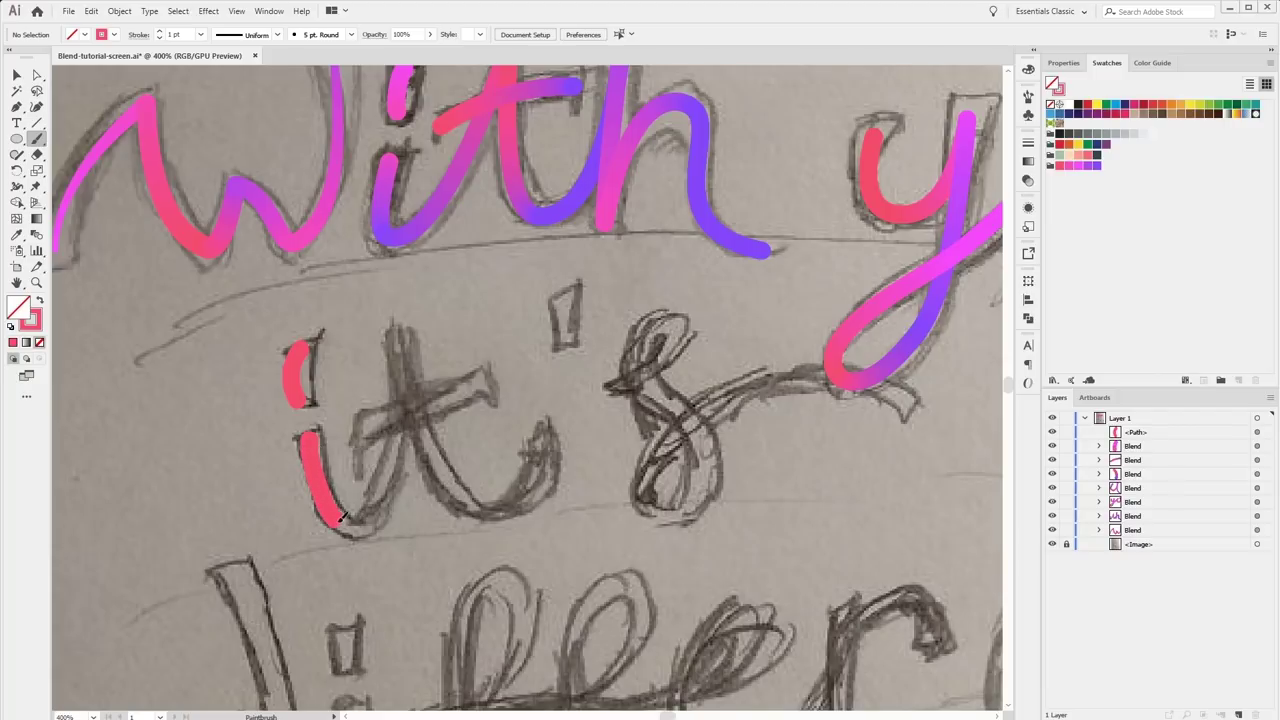
drag(380, 522, 404, 346)
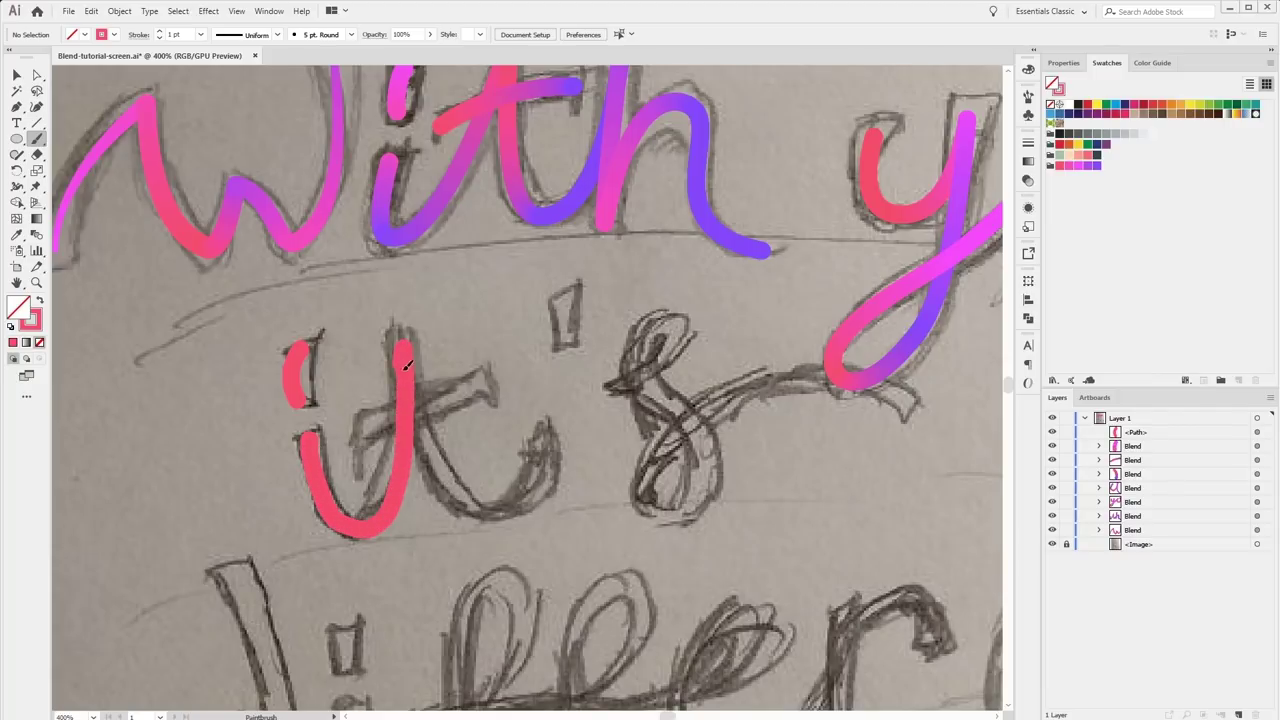
mouse_move(420, 420)
mouse_down()
mouse_move(557, 441)
mouse_move(558, 428)
mouse_up()
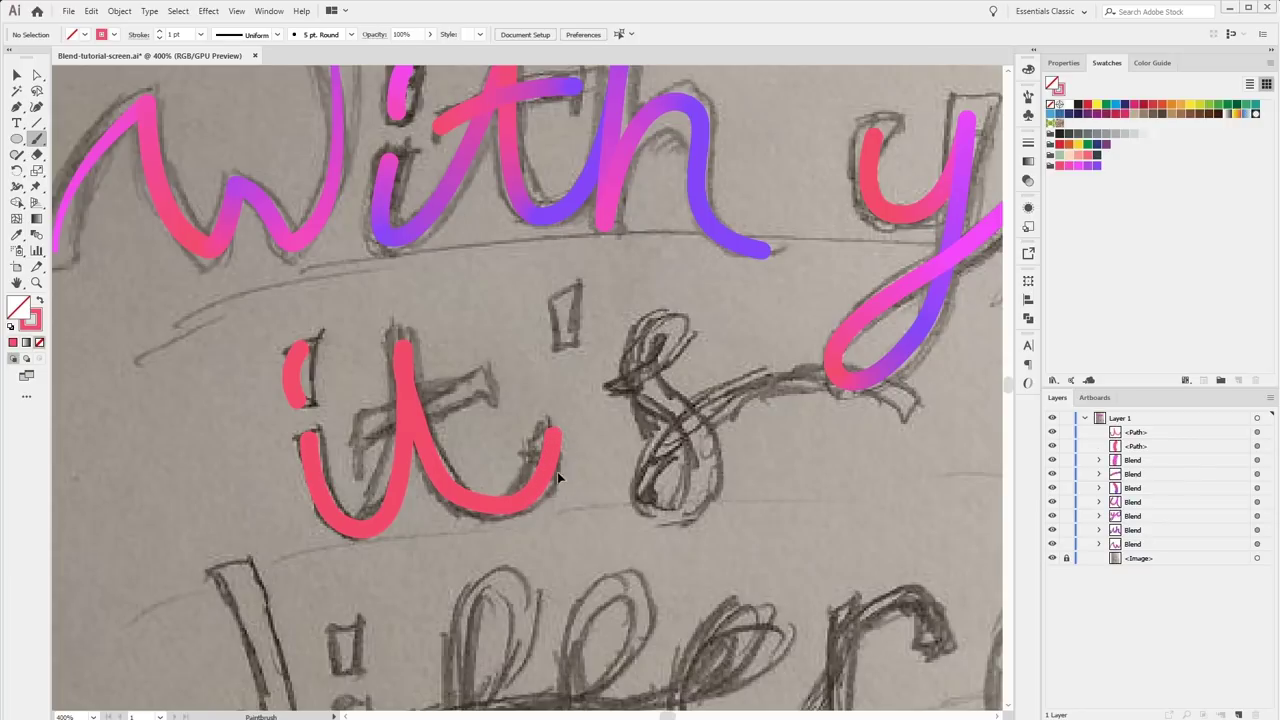
Isolate the traced 'it' stroke and undo it.
key(v)
double_click(463, 496)
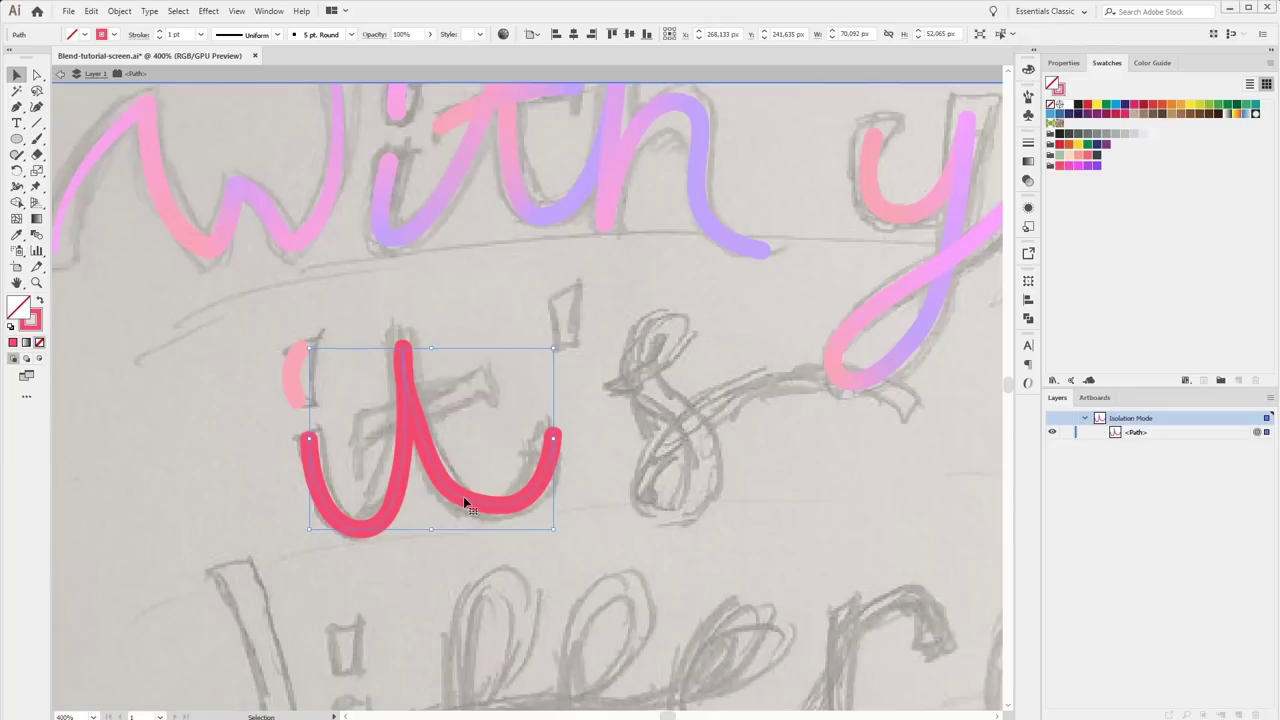
key(a)
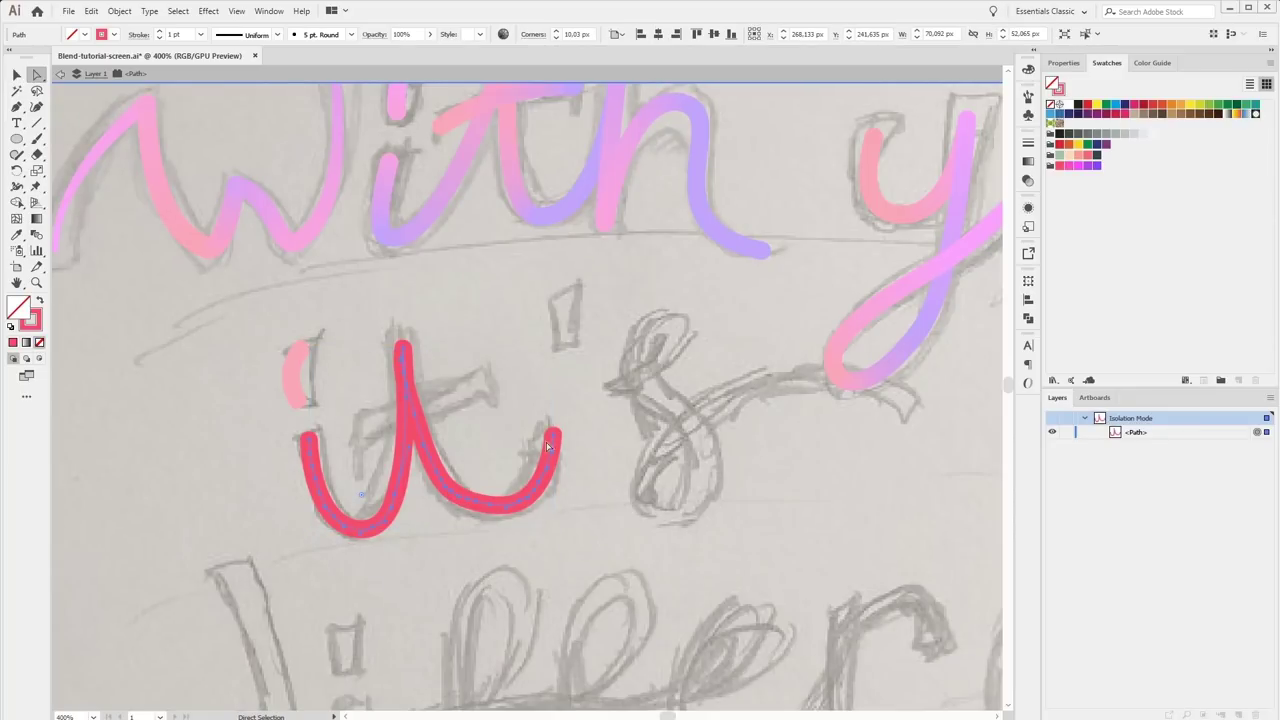
key(ctrl+z)
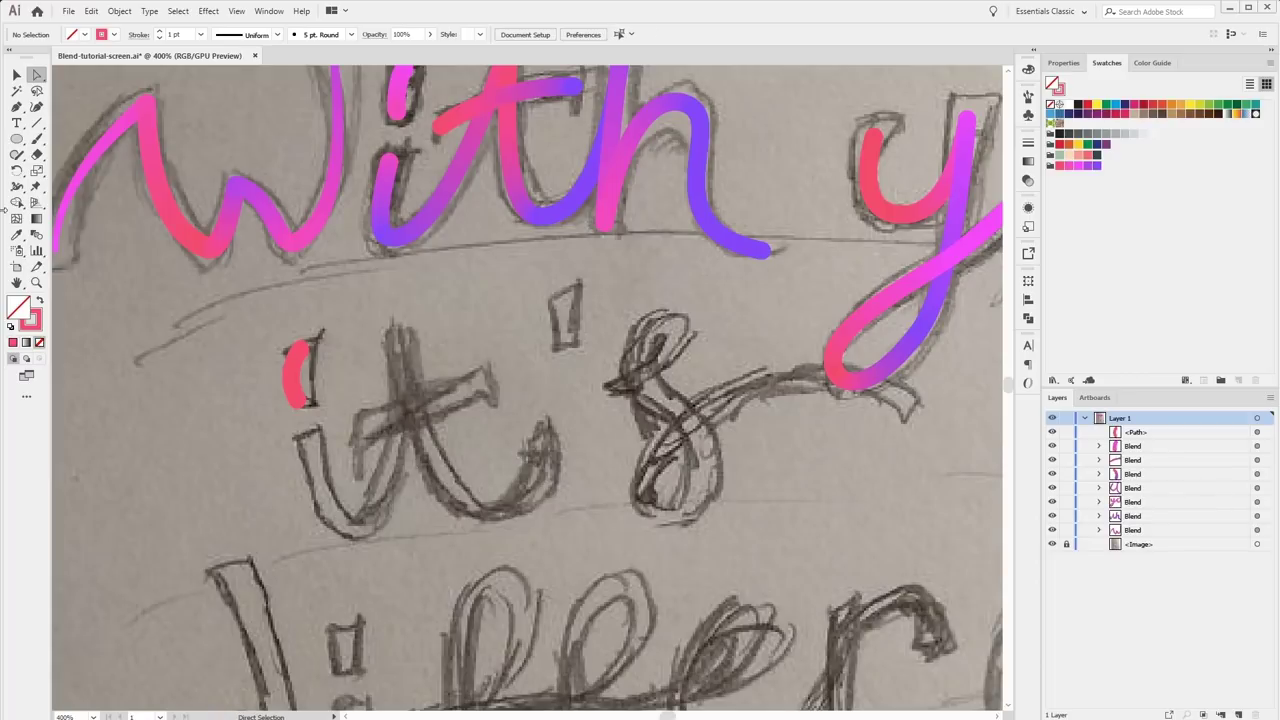
Move the Paintbrush Fidelity slider to Smooth, then back toward Accurate.
double_click(37, 138)
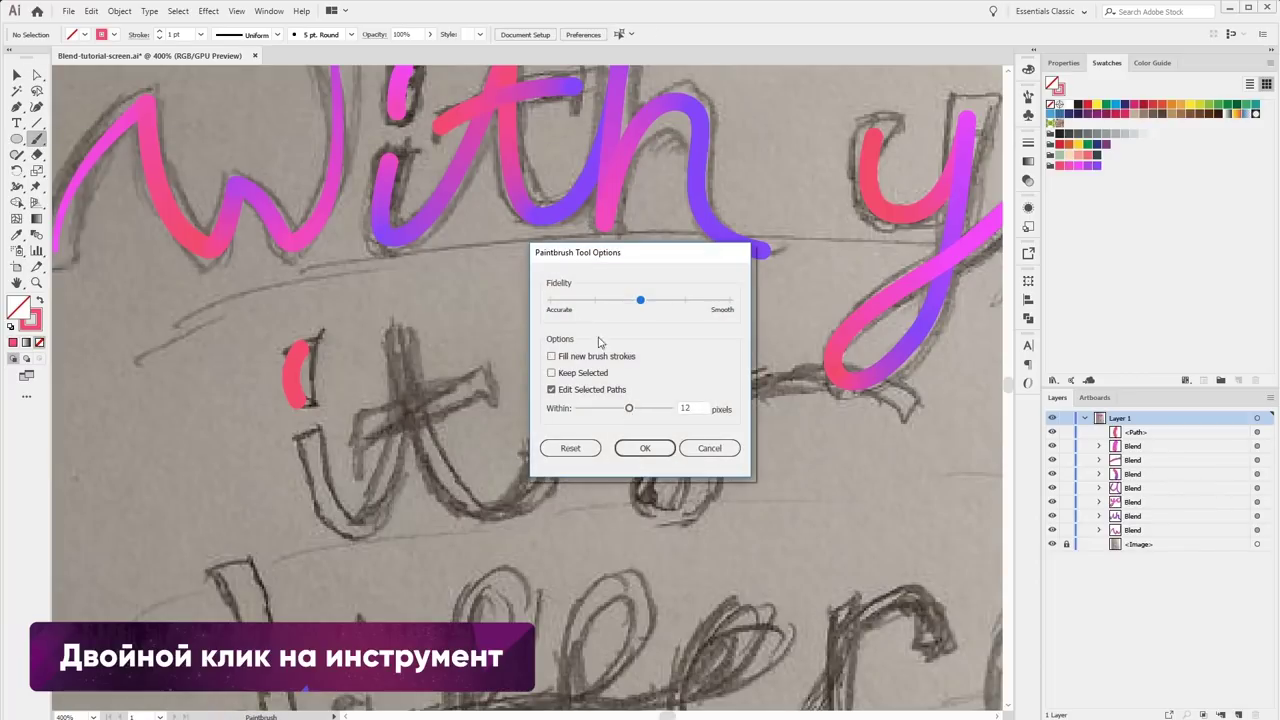
drag(641, 306, 744, 309)
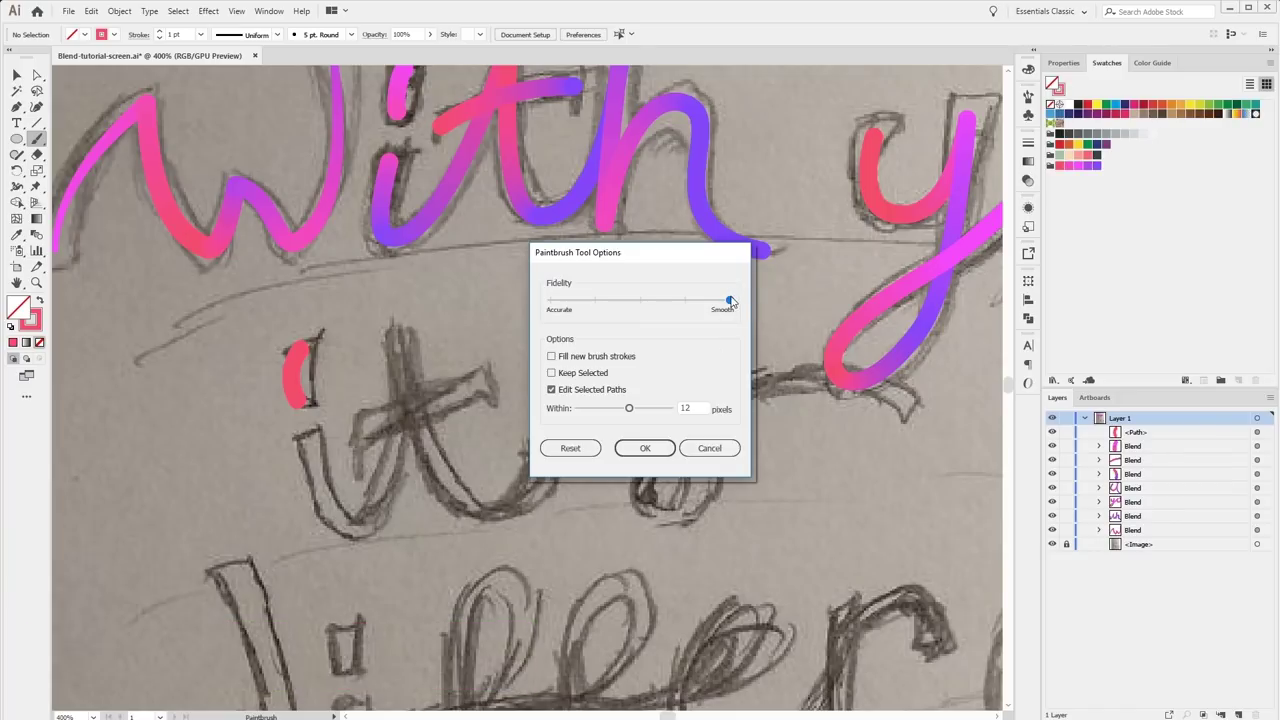
drag(731, 300, 532, 307)
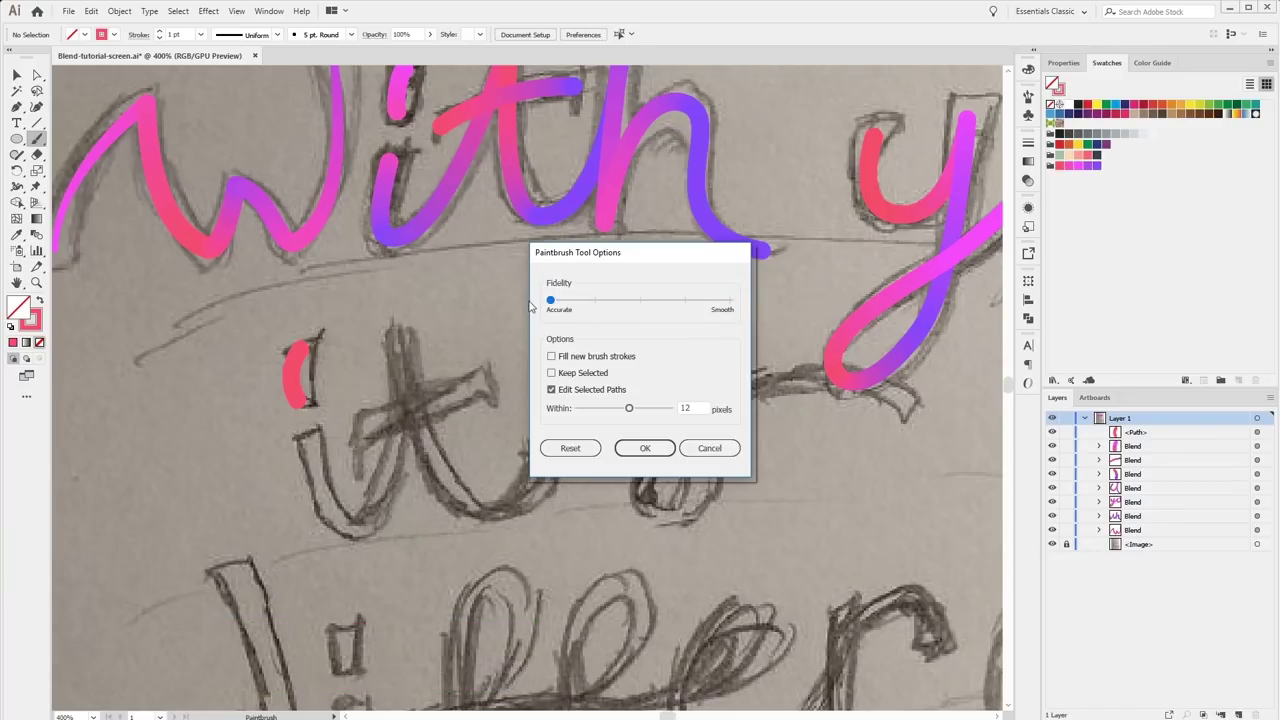
click(646, 448)
Draw a trial brush stroke over the sketched 's' and delete it.
mouse_move(505, 414)
mouse_down()
mouse_move(586, 402)
mouse_move(556, 540)
mouse_up()
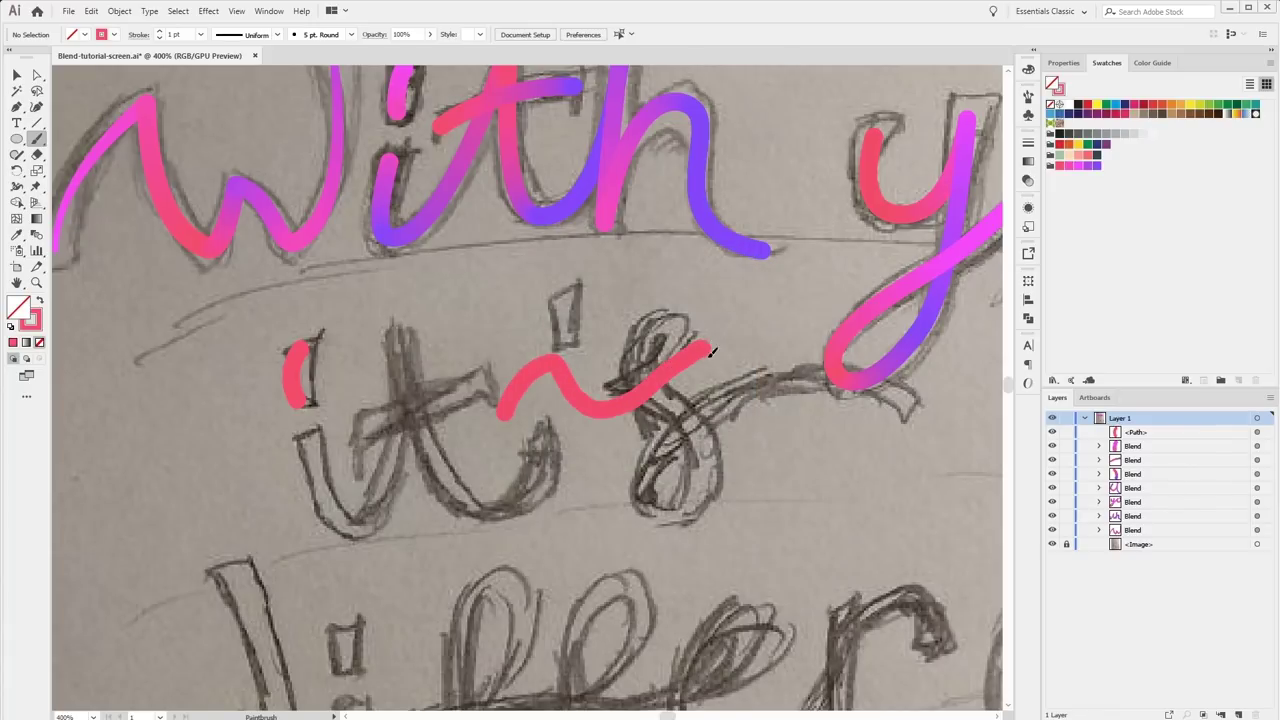
key(a)
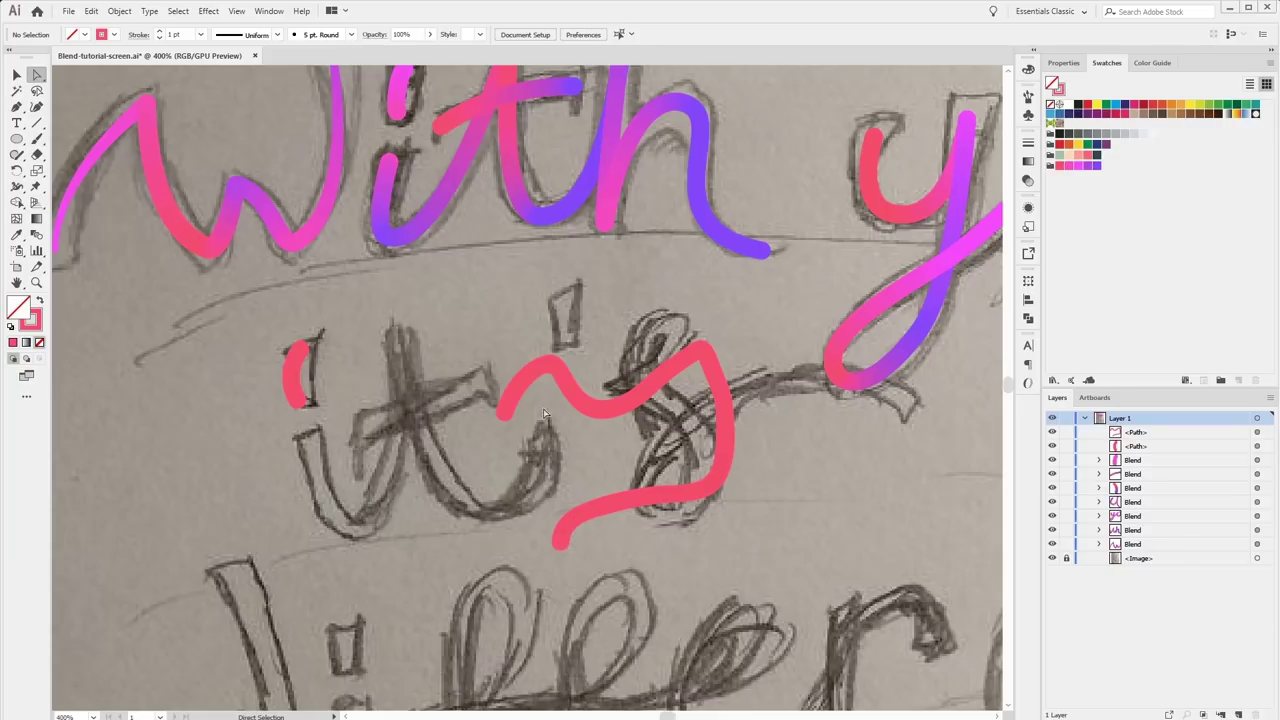
click(553, 370)
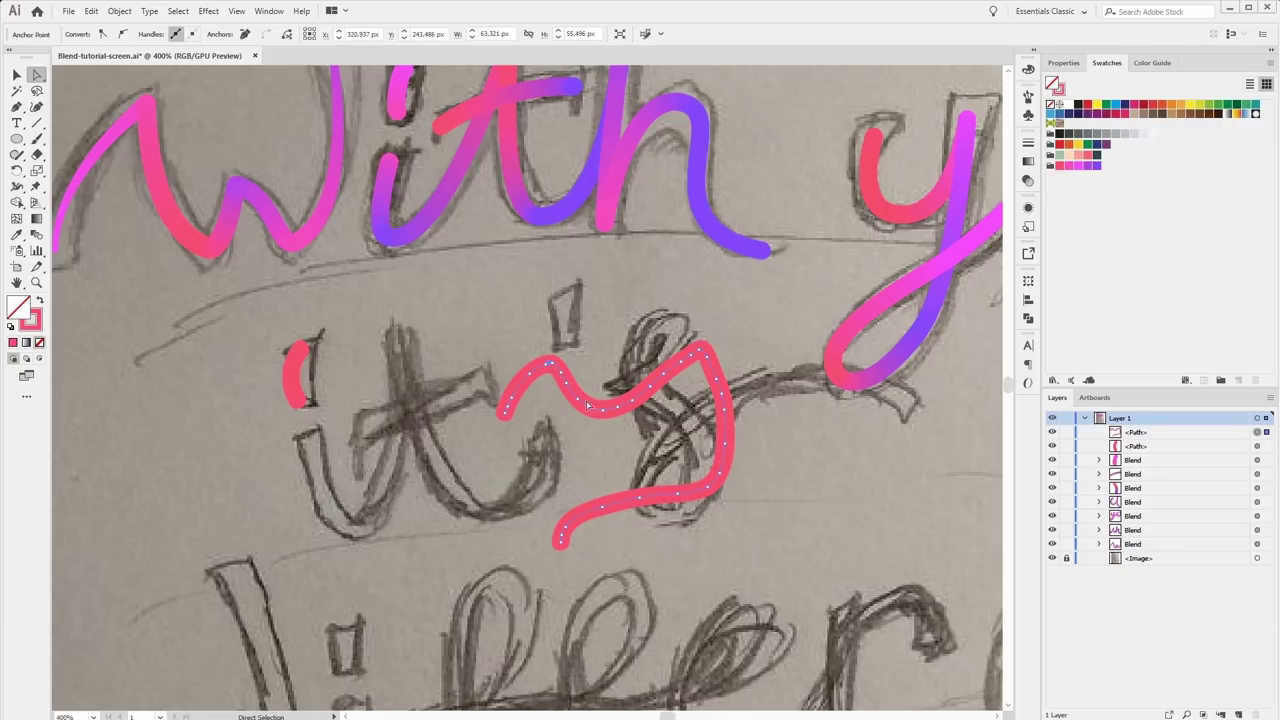
key(v)
click(560, 457)
click(590, 406)
key(Delete)
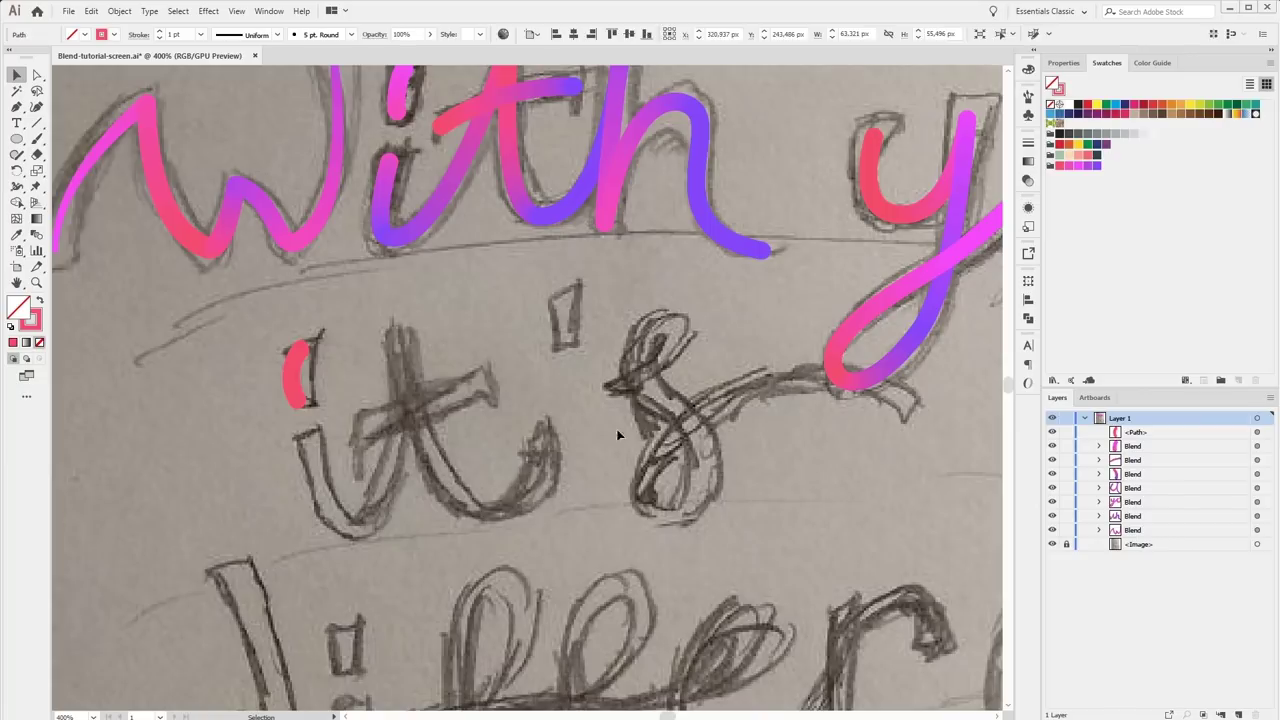
Set Paintbrush Fidelity mostly toward Smooth.
double_click(36, 140)
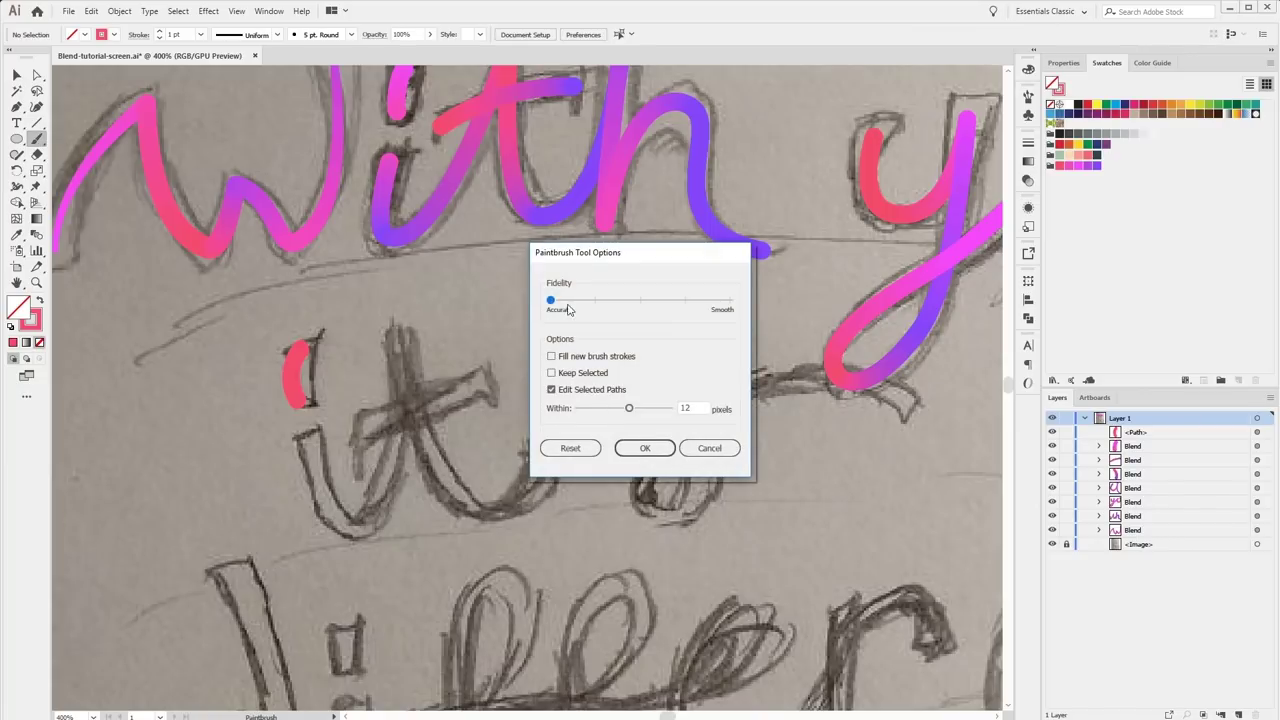
drag(630, 301, 685, 301)
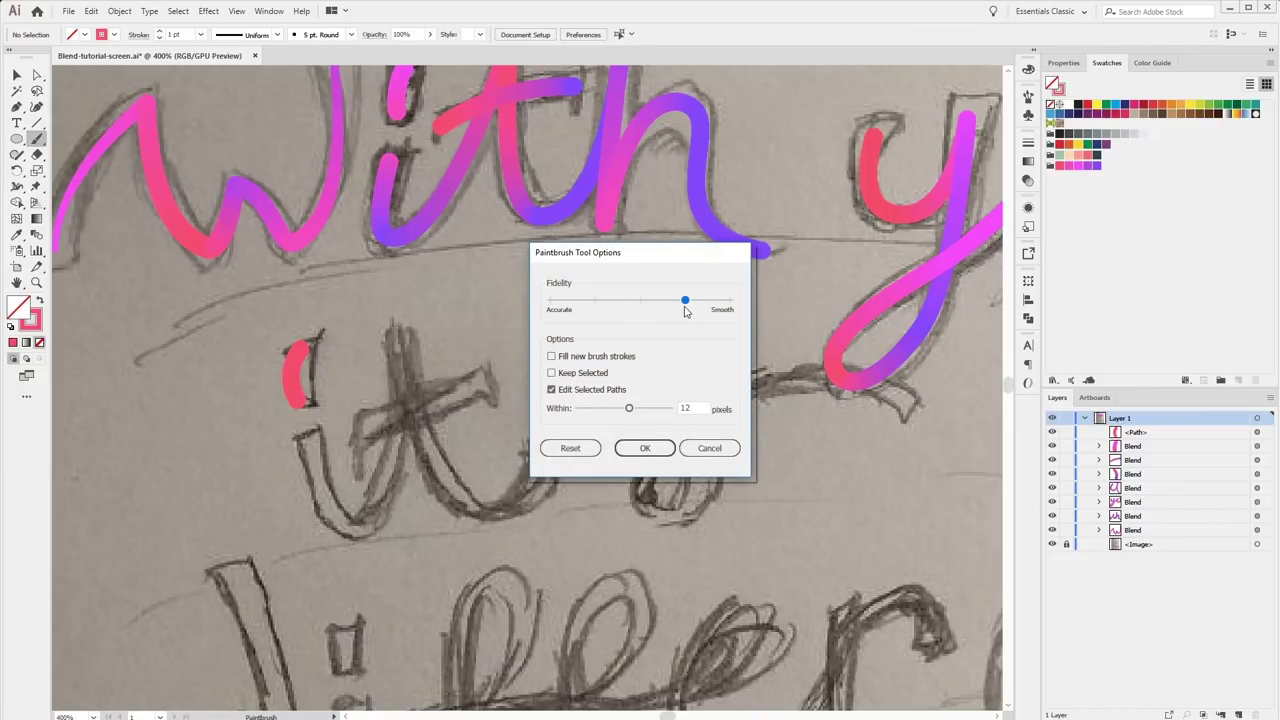
click(663, 452)
Trace the i, t, t crossbar, apostrophe and s of 'it's' with brush strokes.
mouse_move(304, 432)
mouse_down()
mouse_move(366, 514)
mouse_move(406, 342)
mouse_up()
mouse_move(419, 402)
mouse_down()
mouse_move(517, 490)
mouse_move(550, 428)
mouse_up()
key(v)
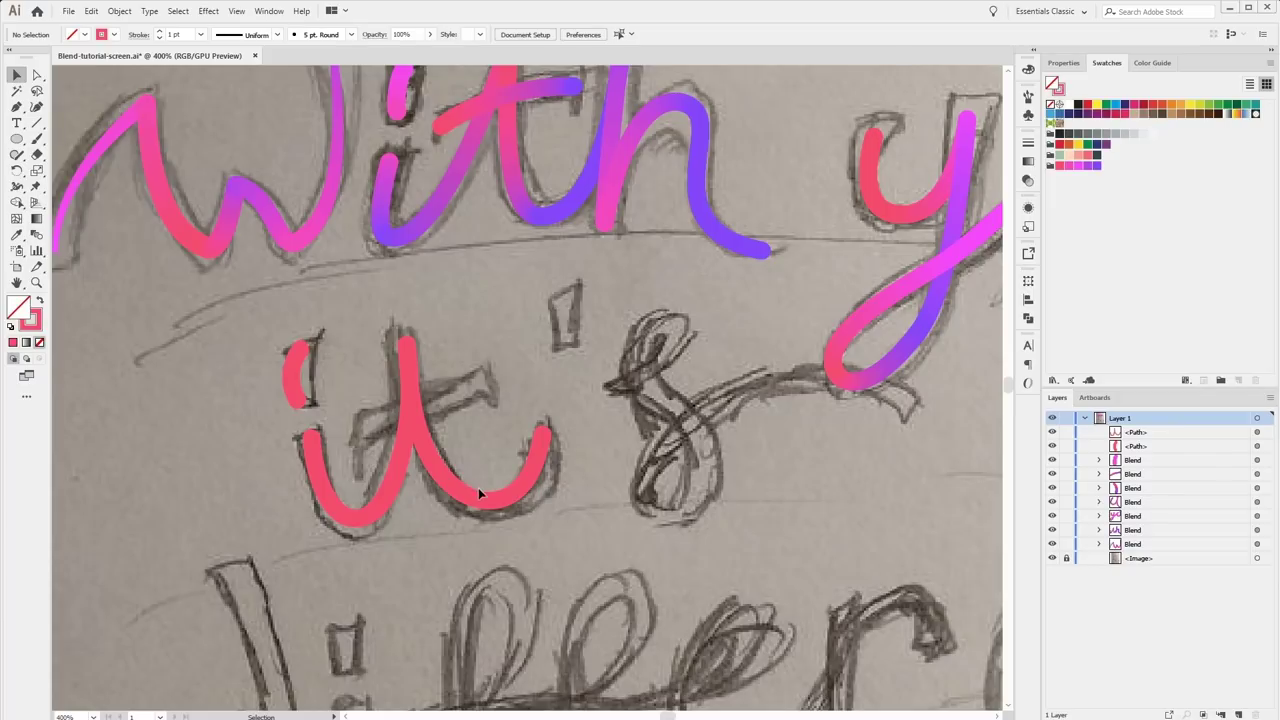
key(b)
mouse_move(378, 428)
mouse_down()
mouse_move(362, 424)
mouse_move(415, 398)
mouse_move(500, 385)
mouse_up()
drag(570, 287, 565, 348)
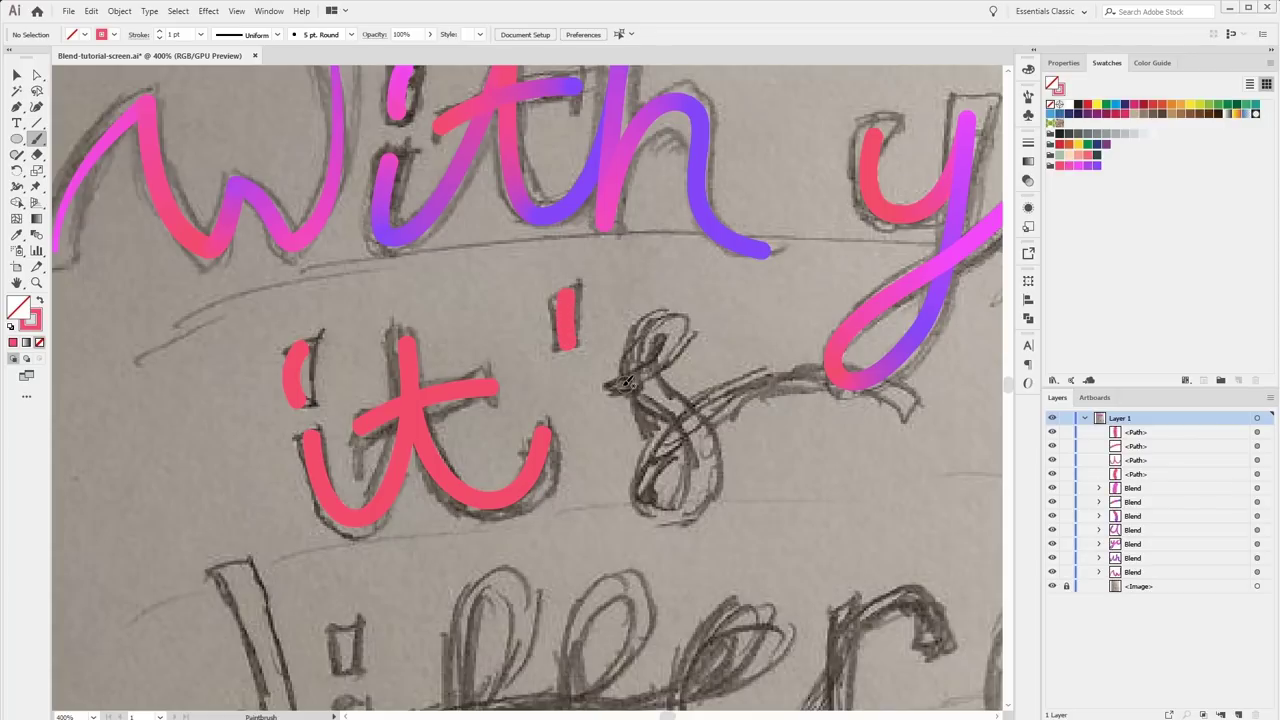
mouse_move(607, 390)
mouse_down()
mouse_move(683, 338)
mouse_move(668, 314)
mouse_move(646, 336)
mouse_move(655, 375)
mouse_move(710, 475)
mouse_move(765, 382)
mouse_move(905, 398)
mouse_up()
drag(760, 560, 895, 155)
Trace the sketched word 'different' letter by letter with brush strokes.
mouse_move(375, 168)
mouse_down()
mouse_move(353, 355)
mouse_move(615, 305)
mouse_move(595, 285)
mouse_move(548, 572)
mouse_up()
mouse_move(535, 340)
mouse_down()
mouse_move(780, 235)
mouse_move(715, 360)
mouse_move(655, 580)
mouse_up()
scroll(524, 405, right, 3)
mouse_move(470, 335)
mouse_down()
mouse_move(565, 330)
mouse_move(650, 375)
mouse_move(735, 245)
mouse_move(815, 262)
mouse_up()
scroll(815, 262, right, 5)
mouse_move(430, 355)
mouse_down()
mouse_move(445, 330)
mouse_move(585, 320)
mouse_move(628, 272)
mouse_move(782, 260)
mouse_move(828, 370)
mouse_move(995, 200)
mouse_up()
drag(521, 190, 276, 257)
scroll(552, 312, down, 1)
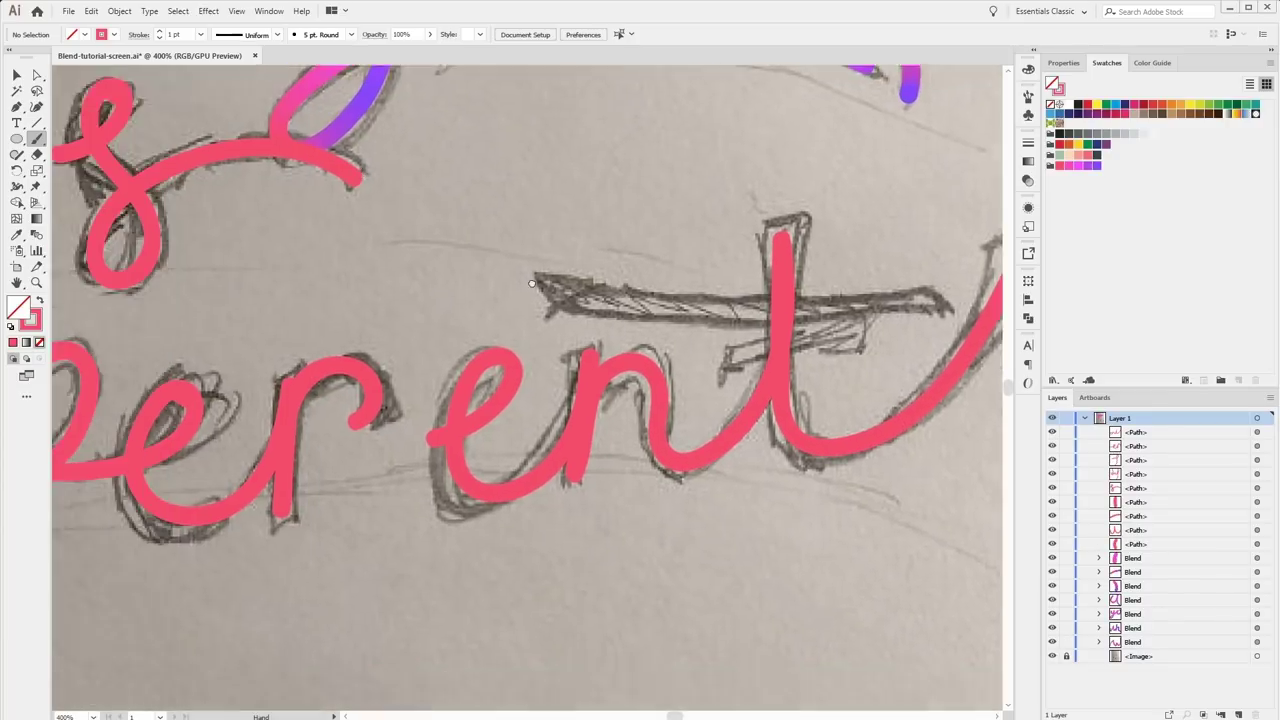
scroll(552, 312, down, 1)
scroll(553, 314, down, 1)
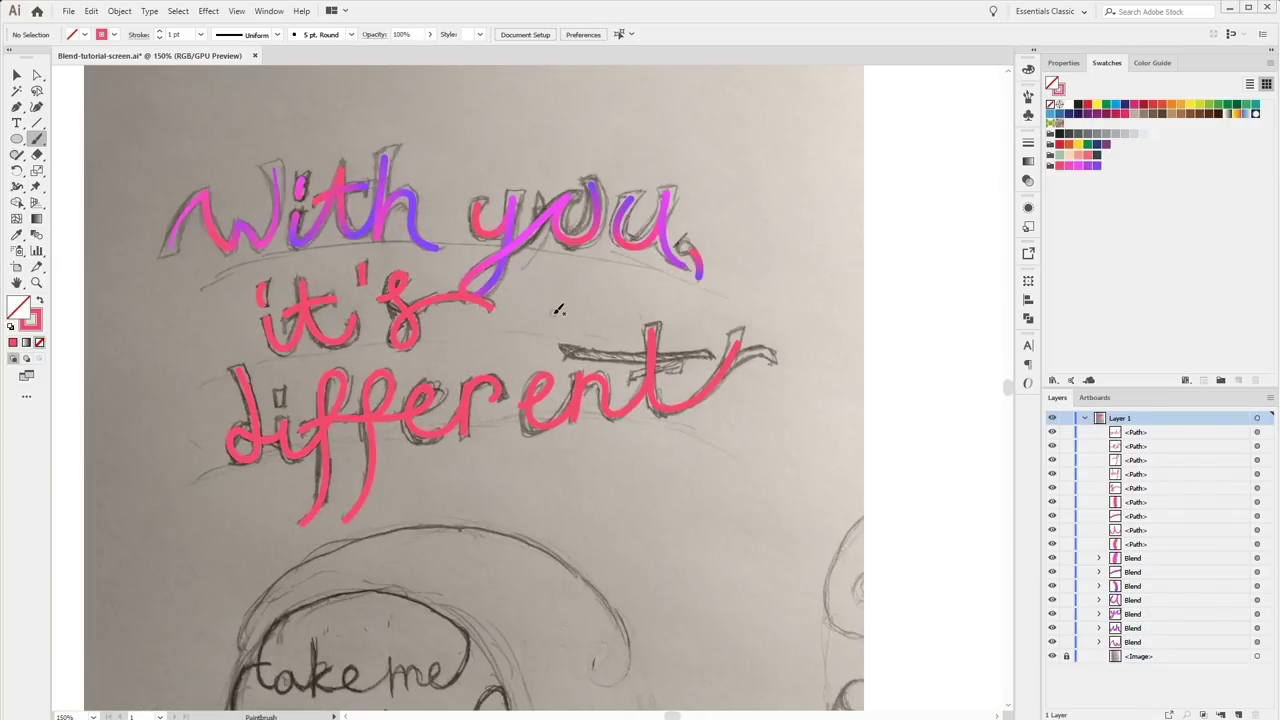
Extend the 's' swash of 'it's' through the t crossbar in 'different'.
key(v)
click(606, 414)
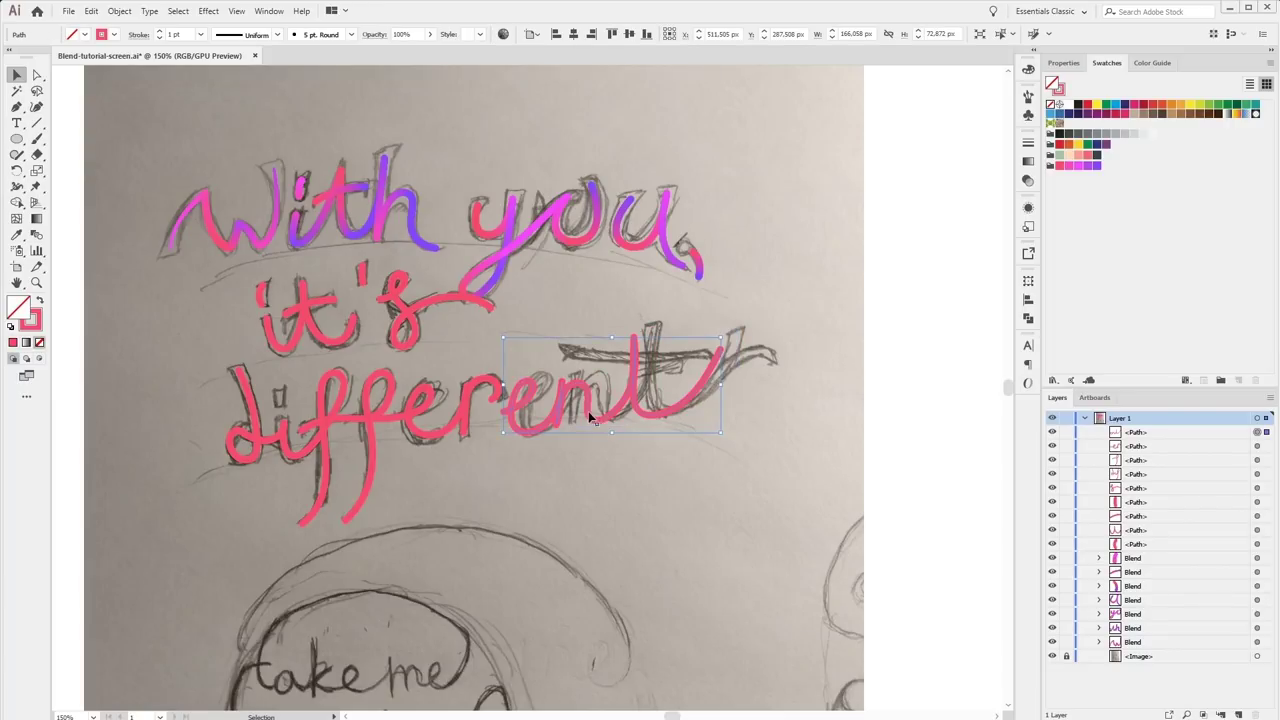
click(566, 320)
mouse_move(534, 334)
mouse_down()
mouse_move(606, 366)
mouse_move(308, 155)
mouse_up()
scroll(606, 366, up, 3)
click(338, 146)
drag(456, 204, 470, 272)
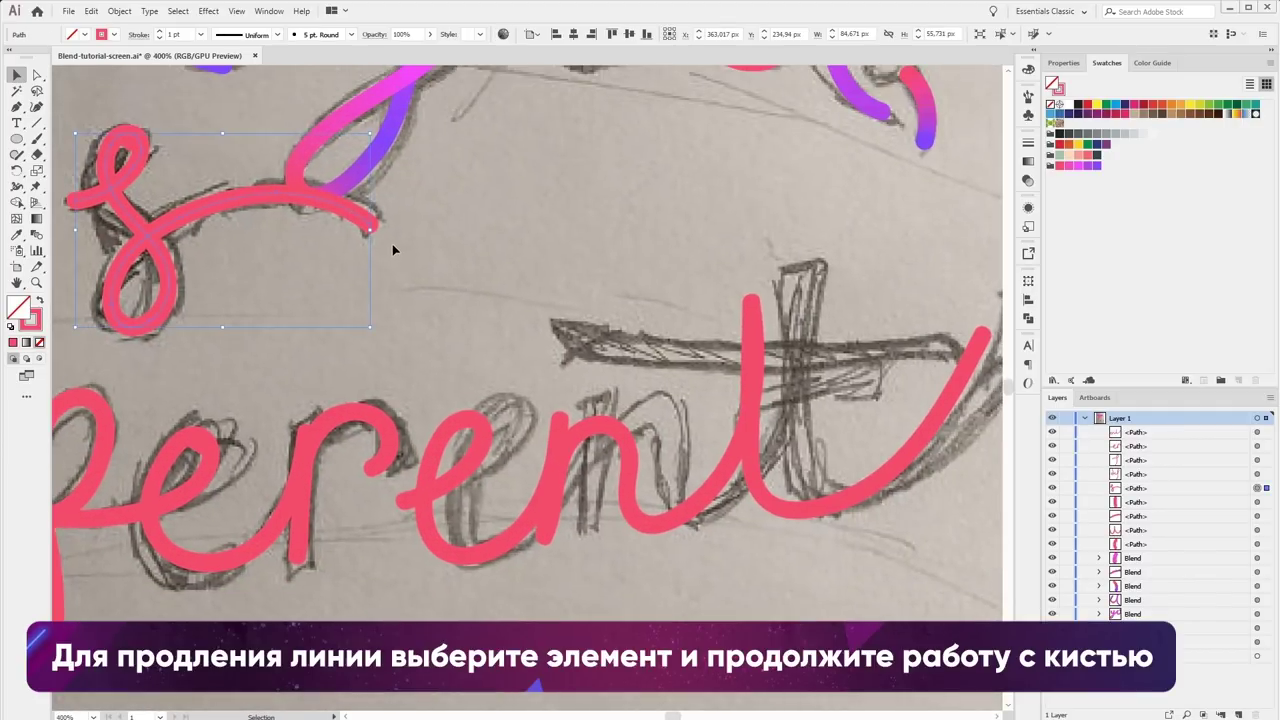
key(b)
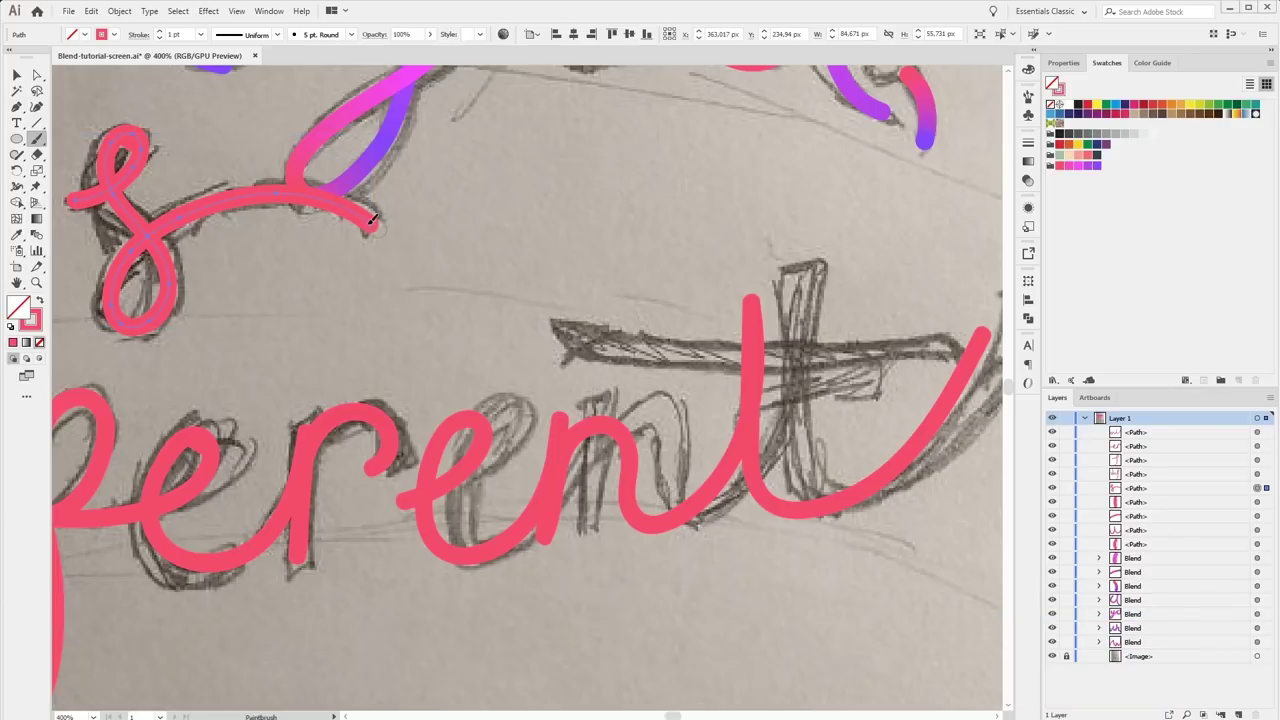
drag(456, 286, 556, 336)
drag(906, 335, 926, 336)
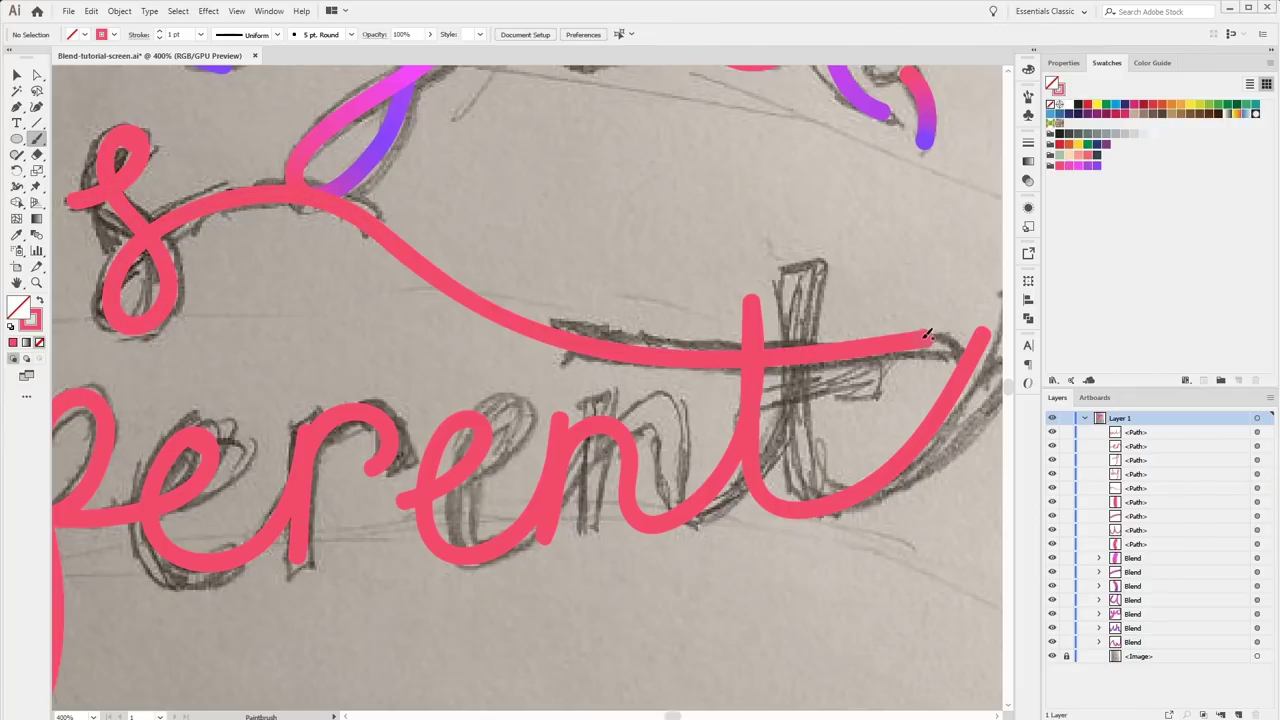
Scroll across to select the 'ent' stroke and pan the view.
scroll(660, 302, right, 1)
key(v)
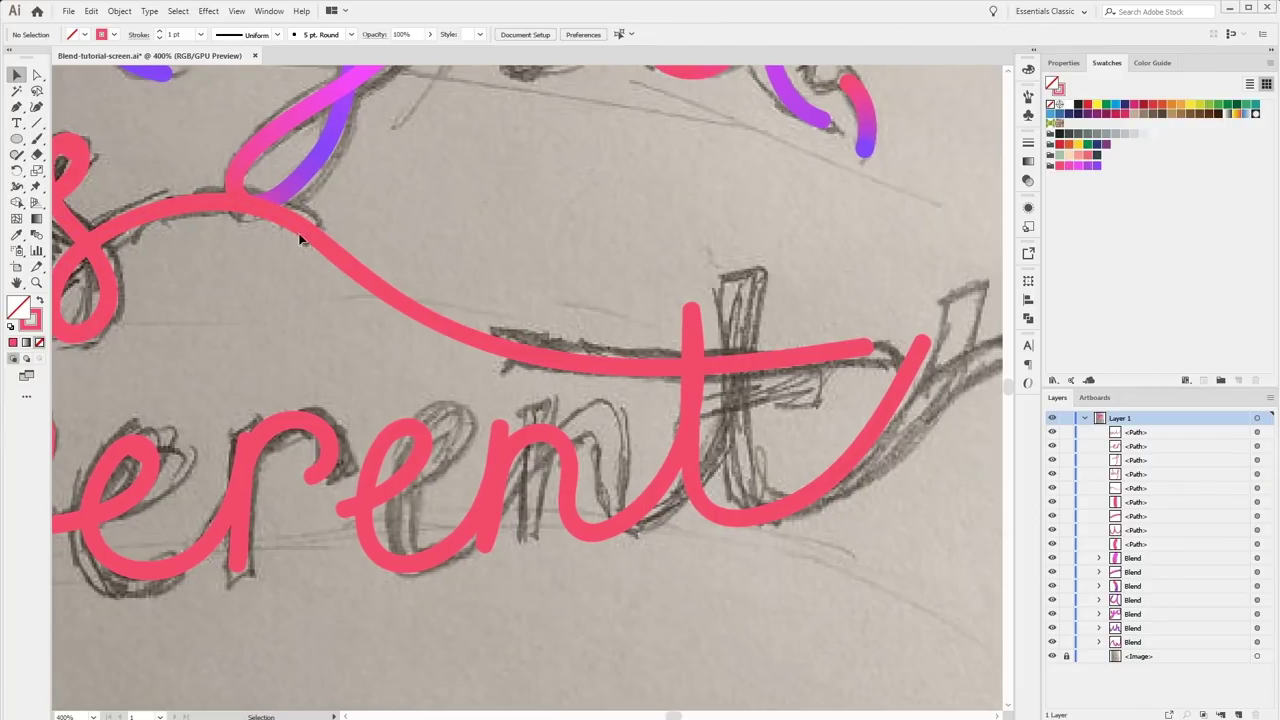
scroll(409, 288, right, 1)
scroll(409, 288, right, 1)
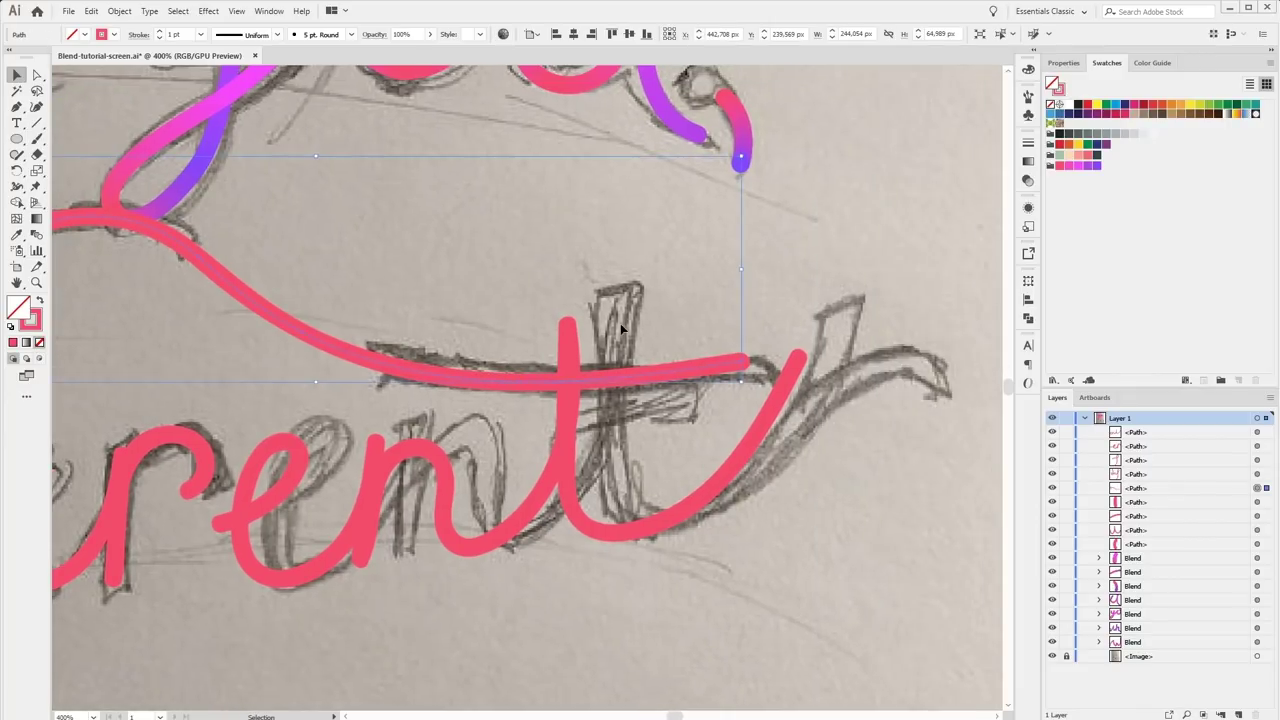
scroll(605, 318, right, 1)
scroll(605, 318, right, 2)
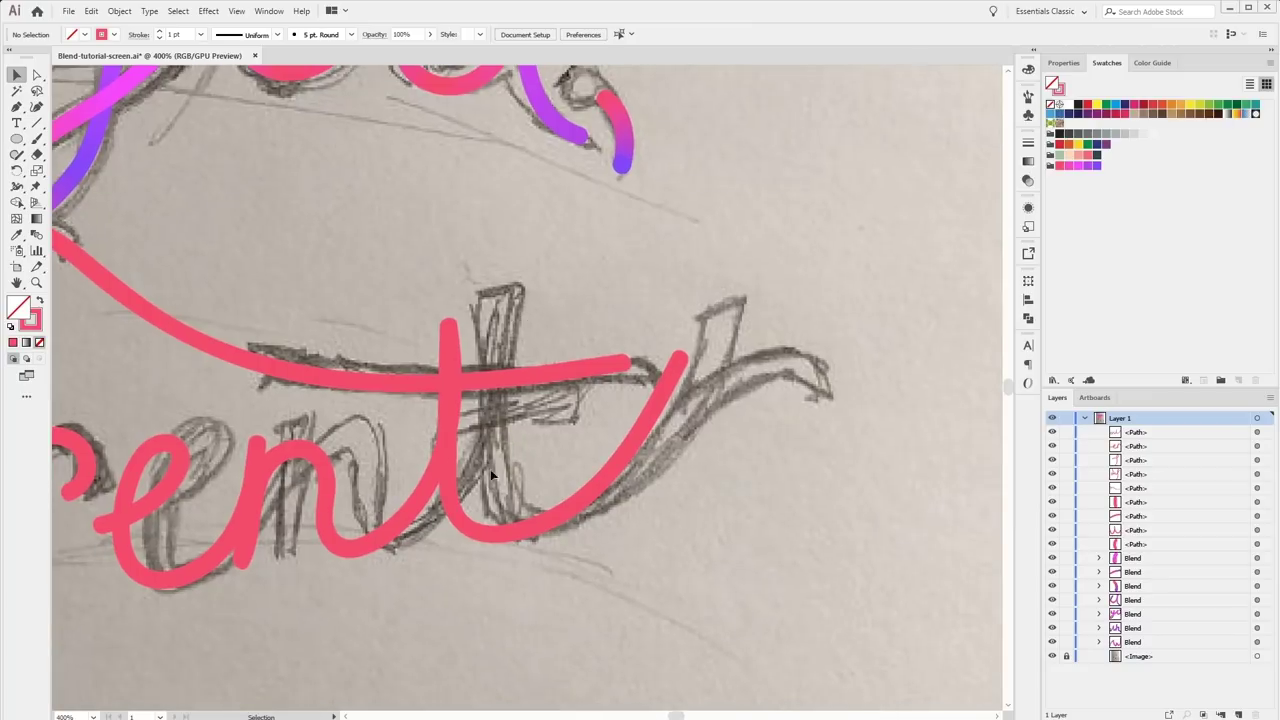
click(467, 533)
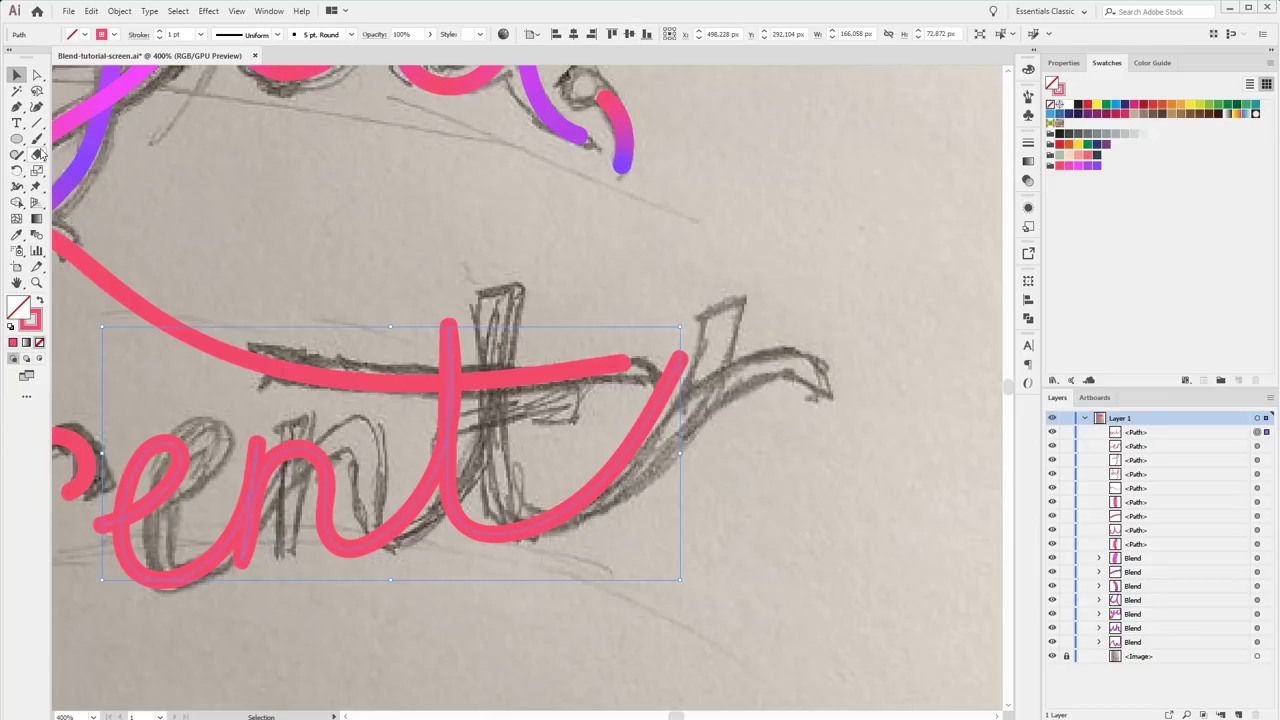
key(space)
drag(492, 289, 446, 319)
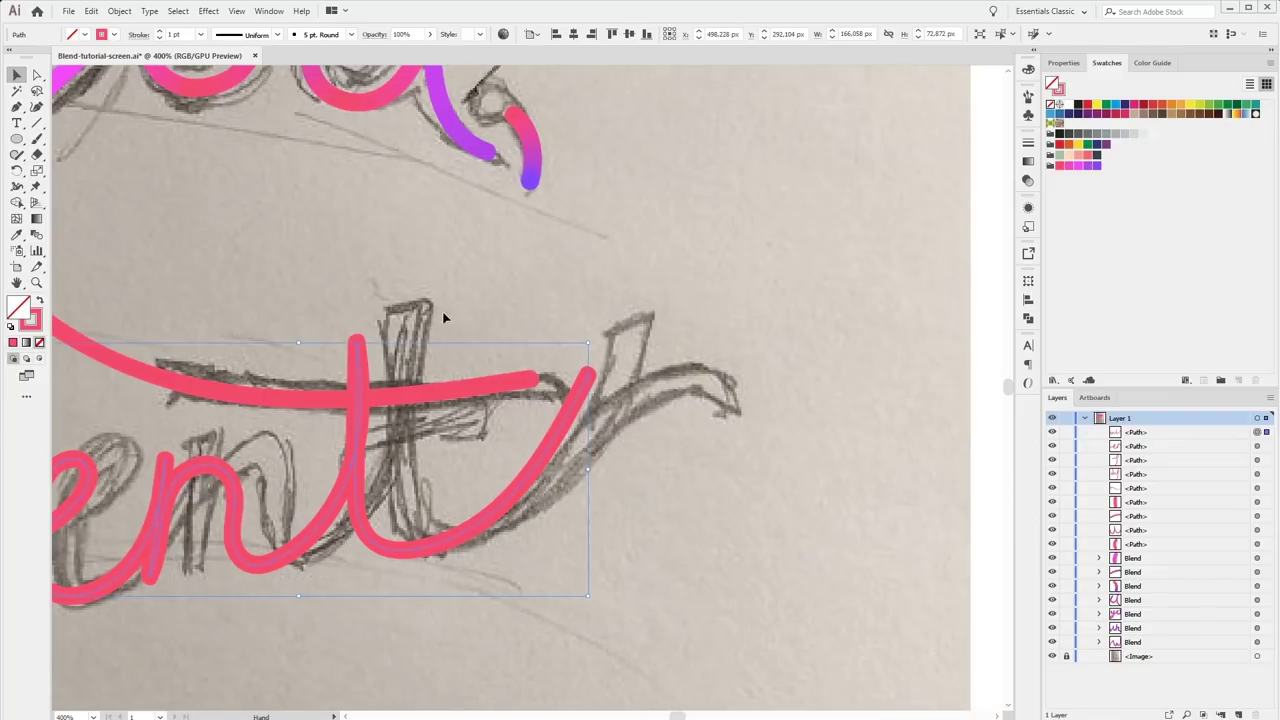
Paint a pink brush swash from the t of 'different', curving right and looping back beneath the word.
scroll(601, 396, down, 3)
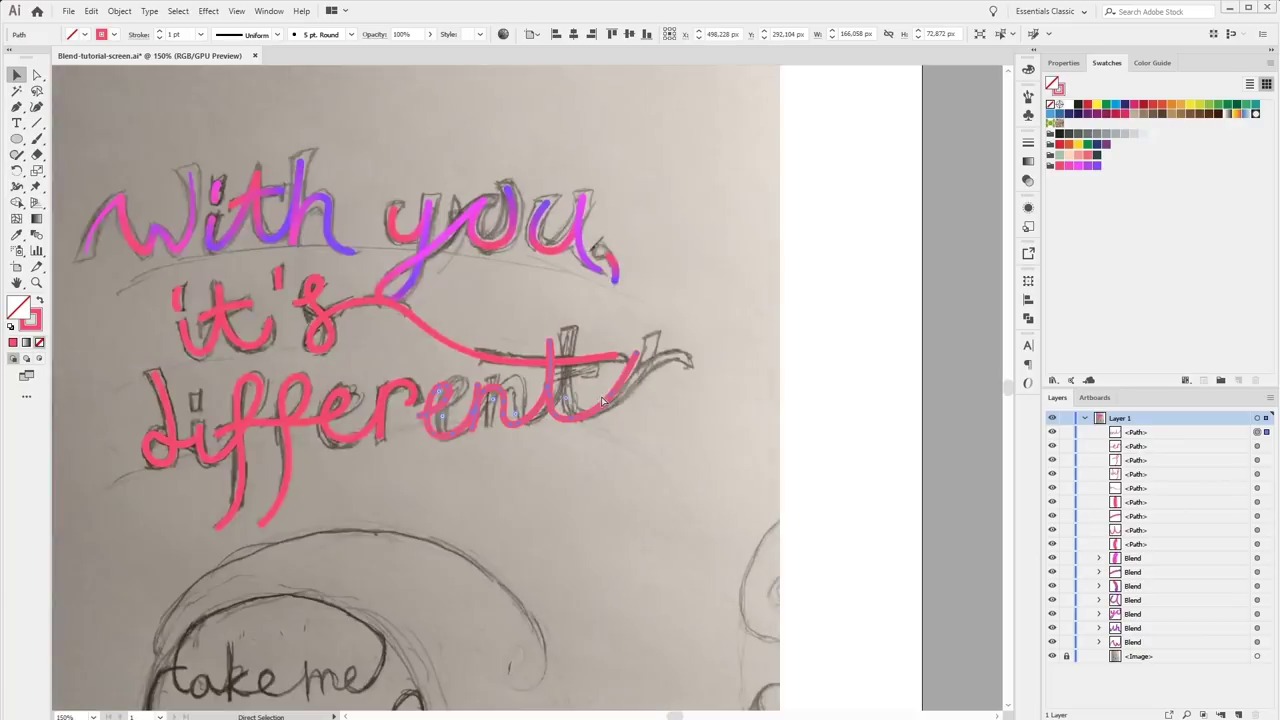
drag(638, 360, 748, 415)
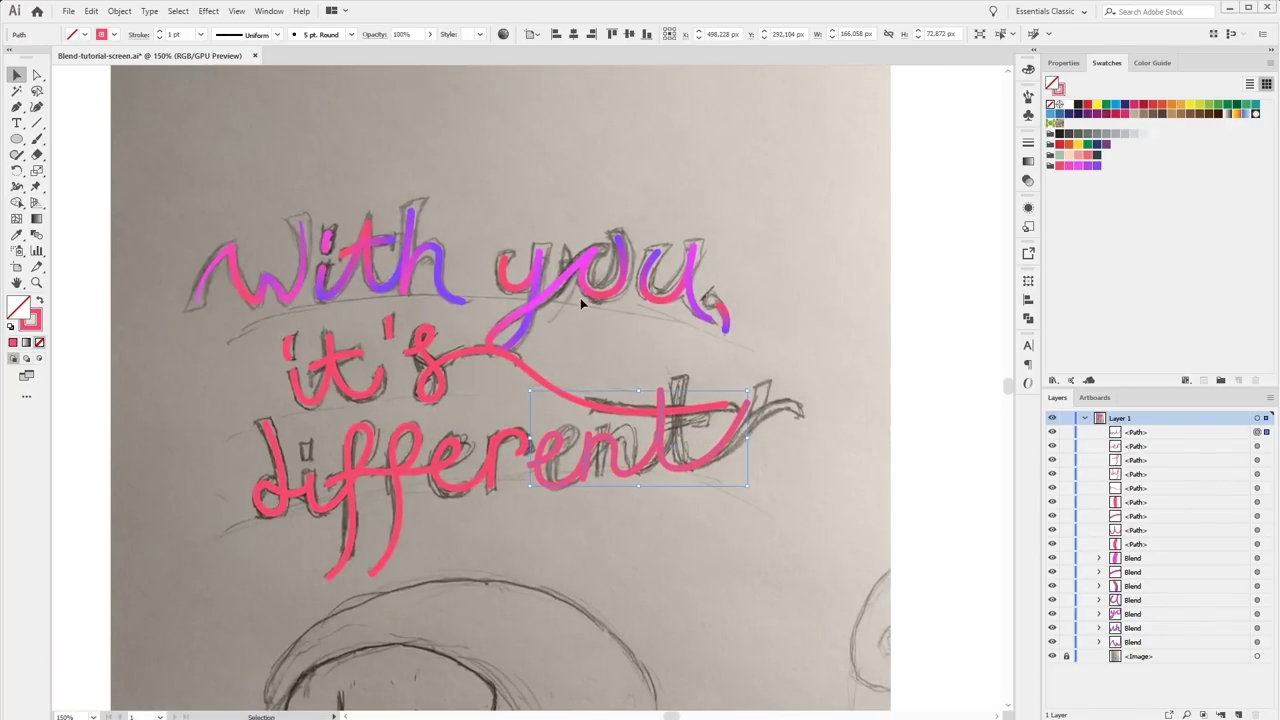
key(b)
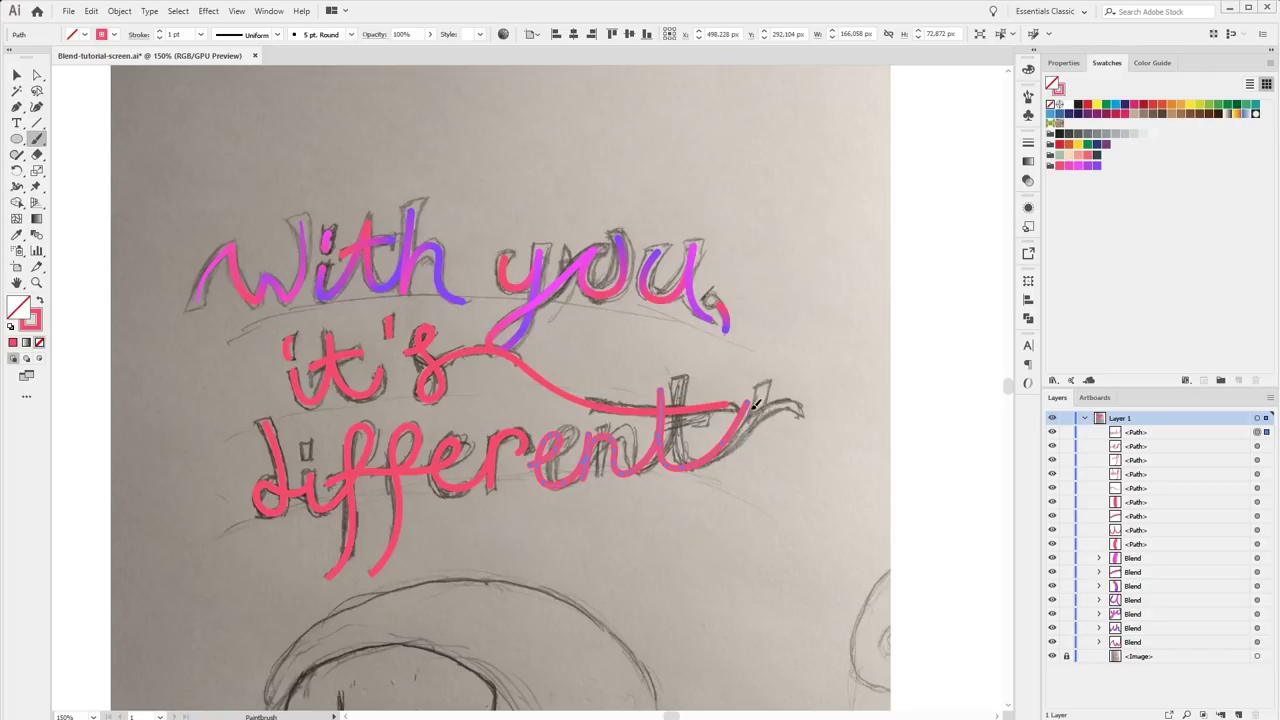
drag(765, 392, 790, 409)
mouse_move(788, 456)
mouse_down()
mouse_move(737, 508)
mouse_move(506, 508)
mouse_up()
drag(679, 557, 679, 558)
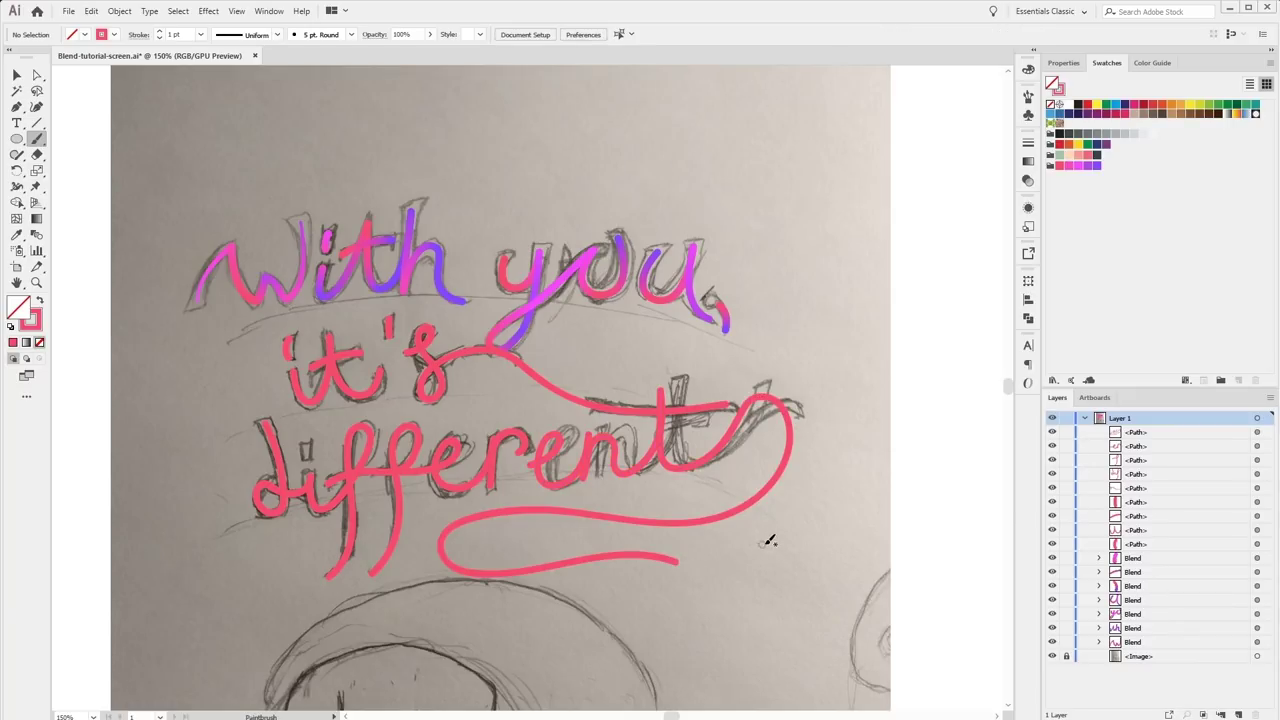
scroll(400, 410, left, 2)
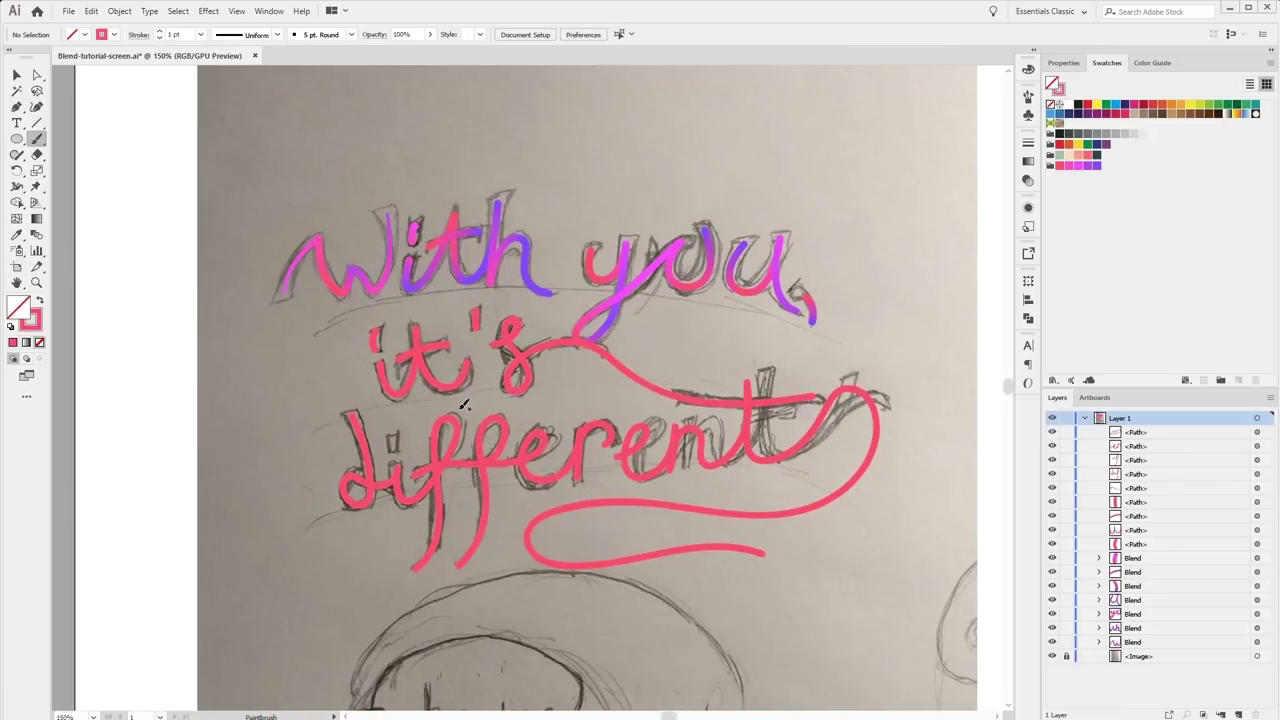
scroll(464, 408, up, 2)
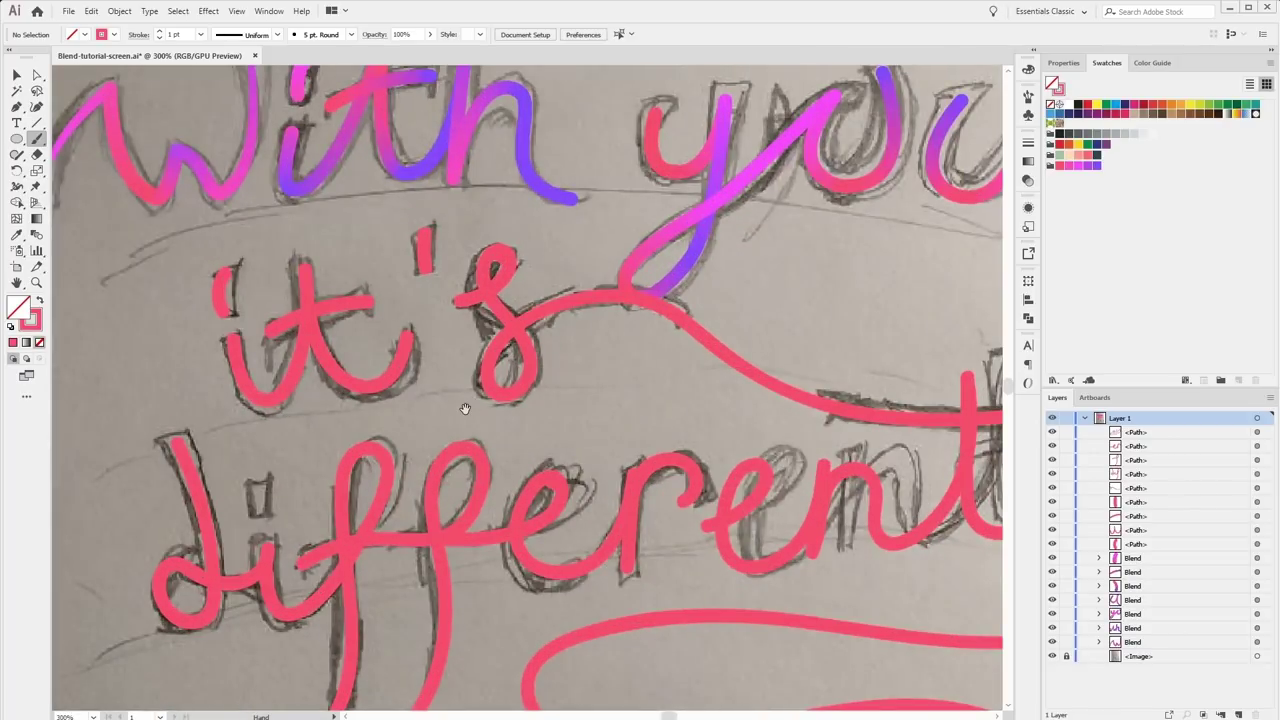
drag(464, 408, 449, 418)
scroll(432, 434, down, 1)
scroll(432, 434, down, 1)
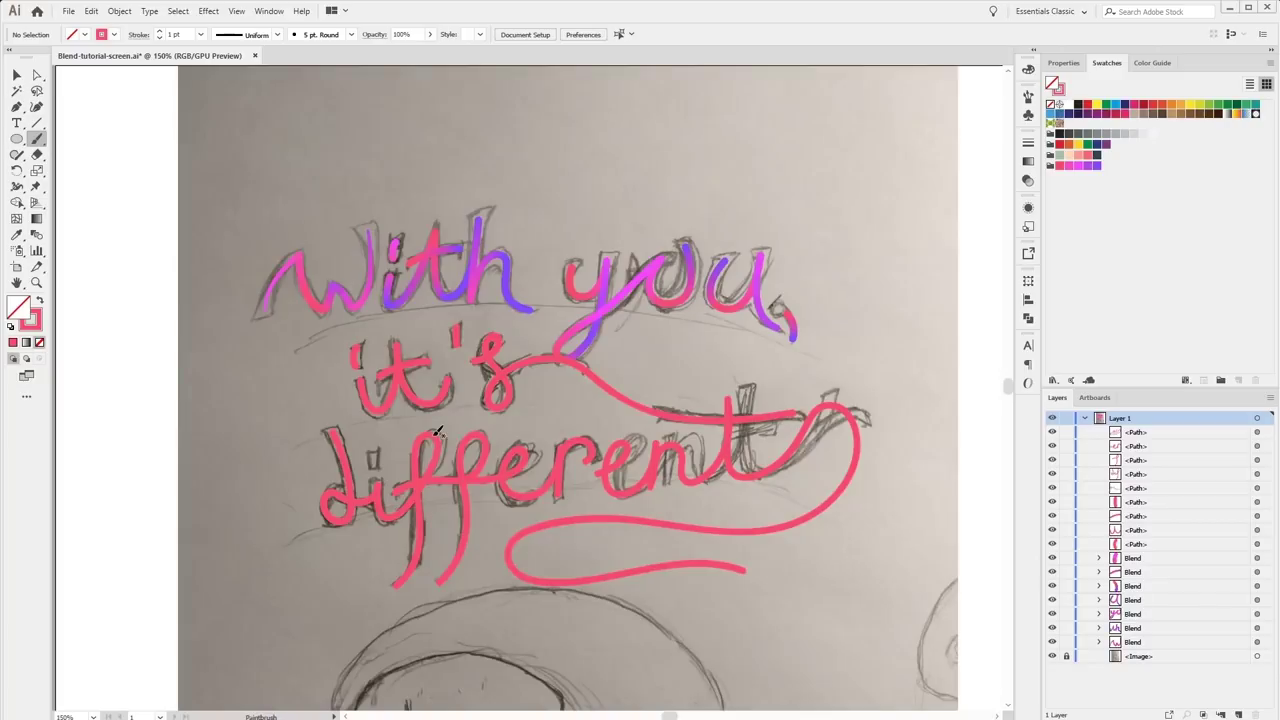
scroll(430, 396, up, 1)
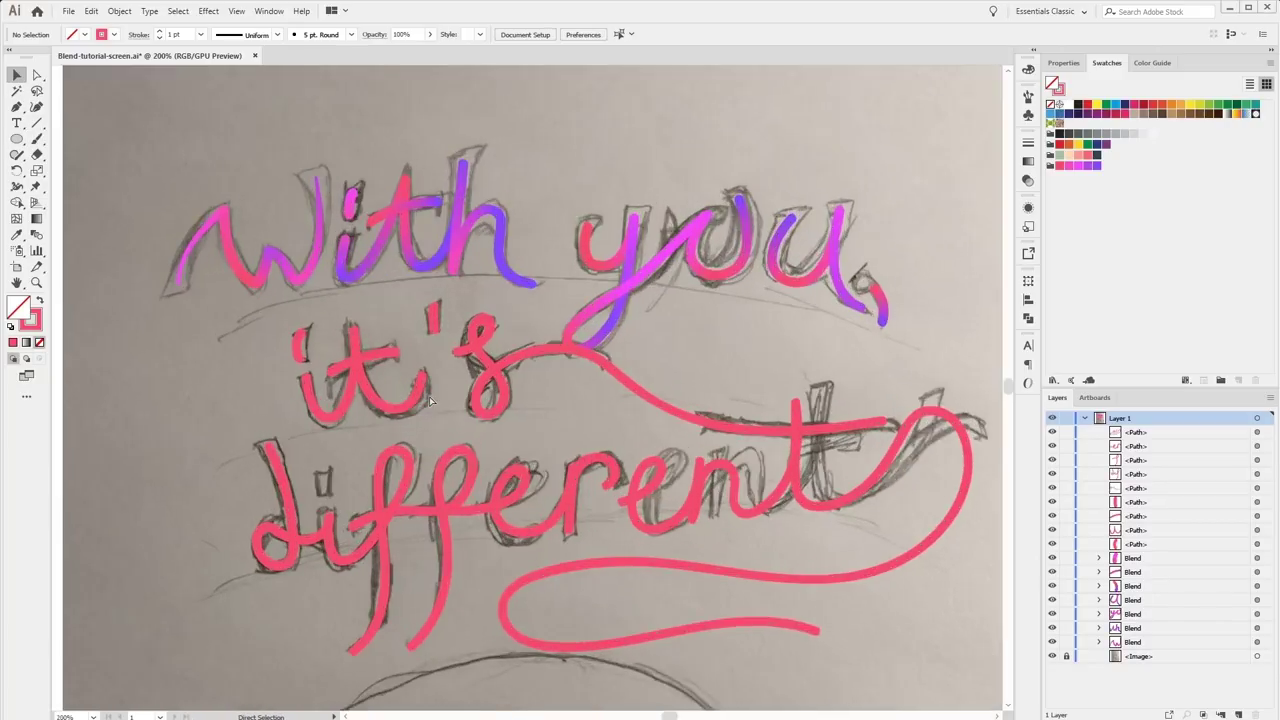
scroll(430, 396, up, 1)
drag(430, 396, 448, 400)
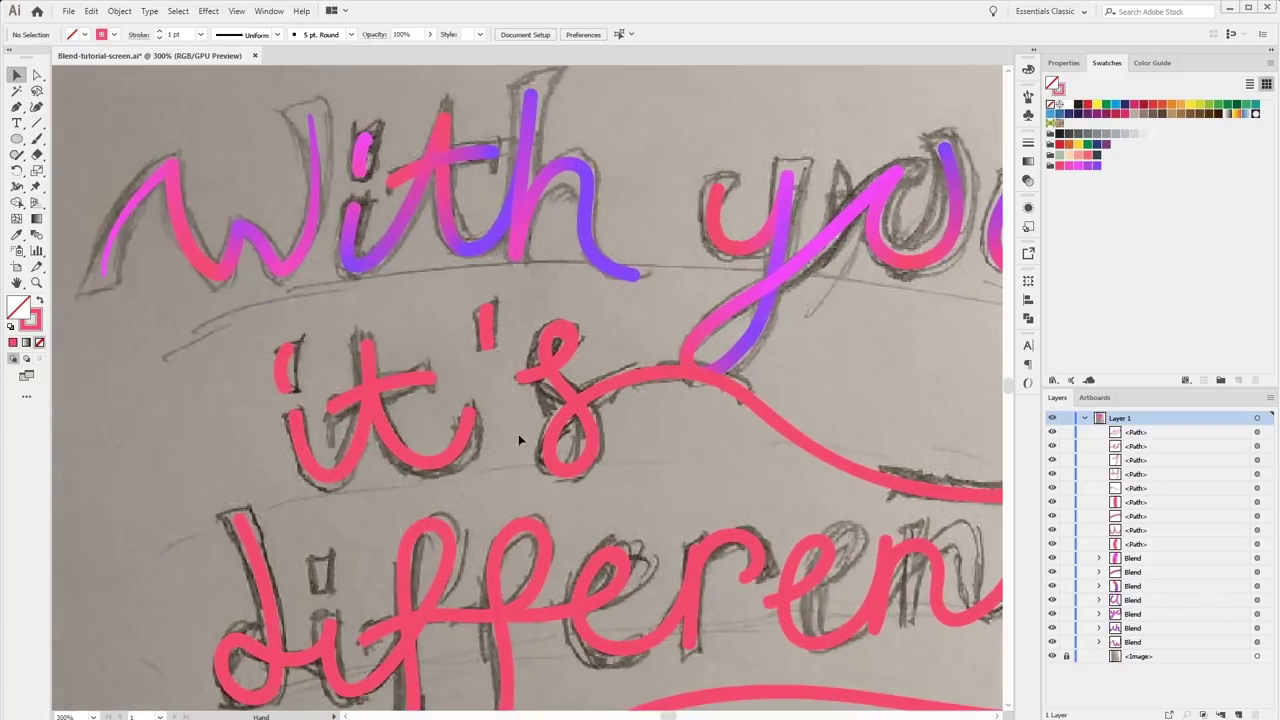
Copy and paste the W blend from 'With' and hide the sketch photo layer.
click(348, 463)
scroll(712, 516, up, 2)
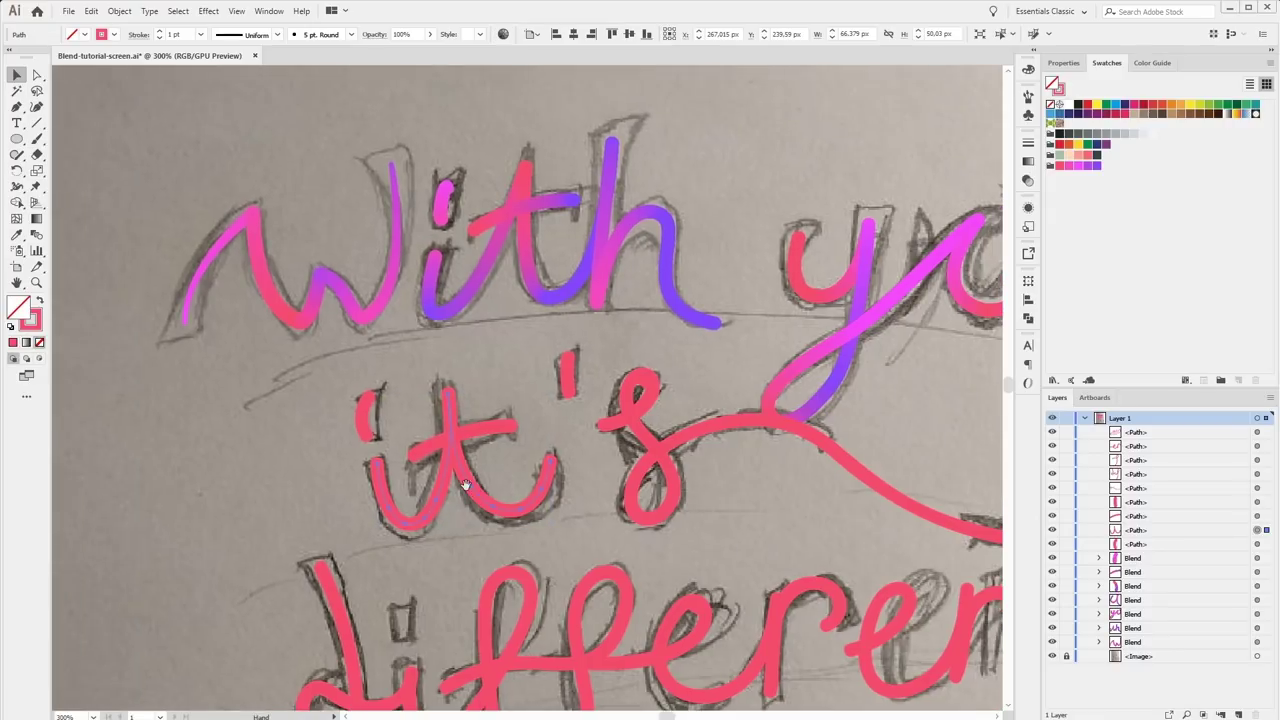
scroll(712, 516, up, 1)
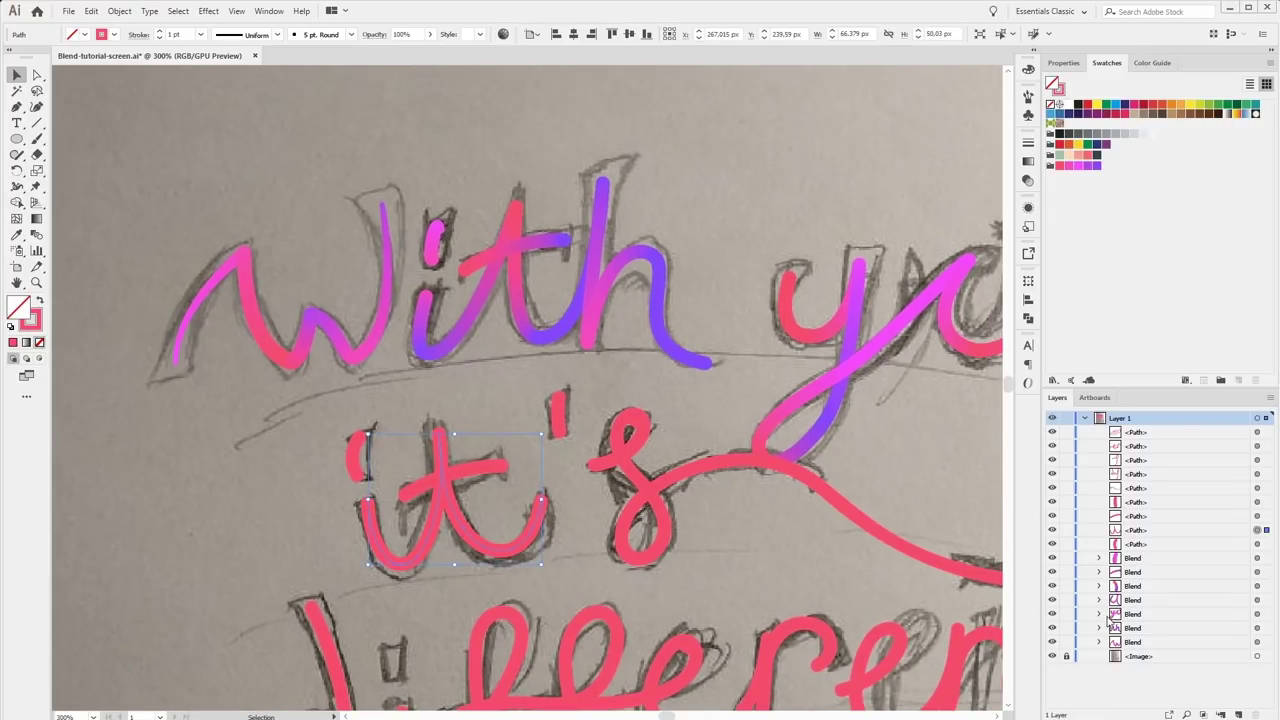
click(260, 328)
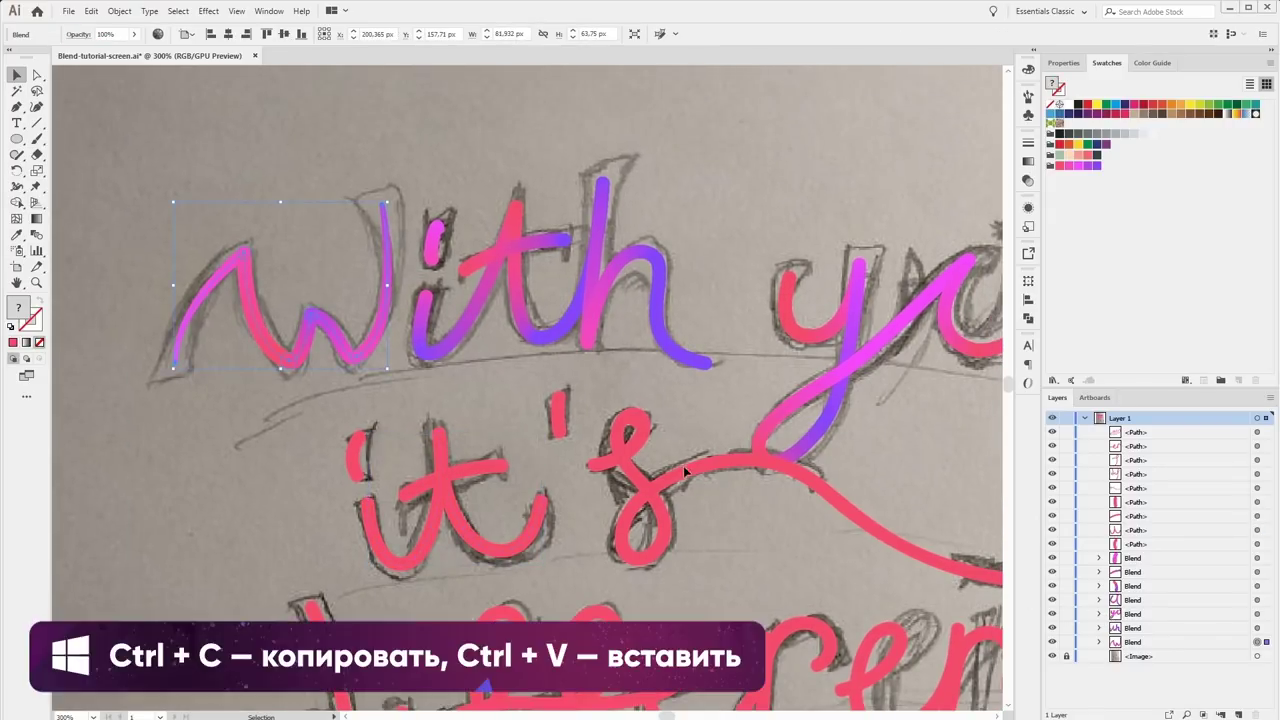
key(a)
key(ctrl+c)
key(ctrl+v)
key(ctrl+minus)
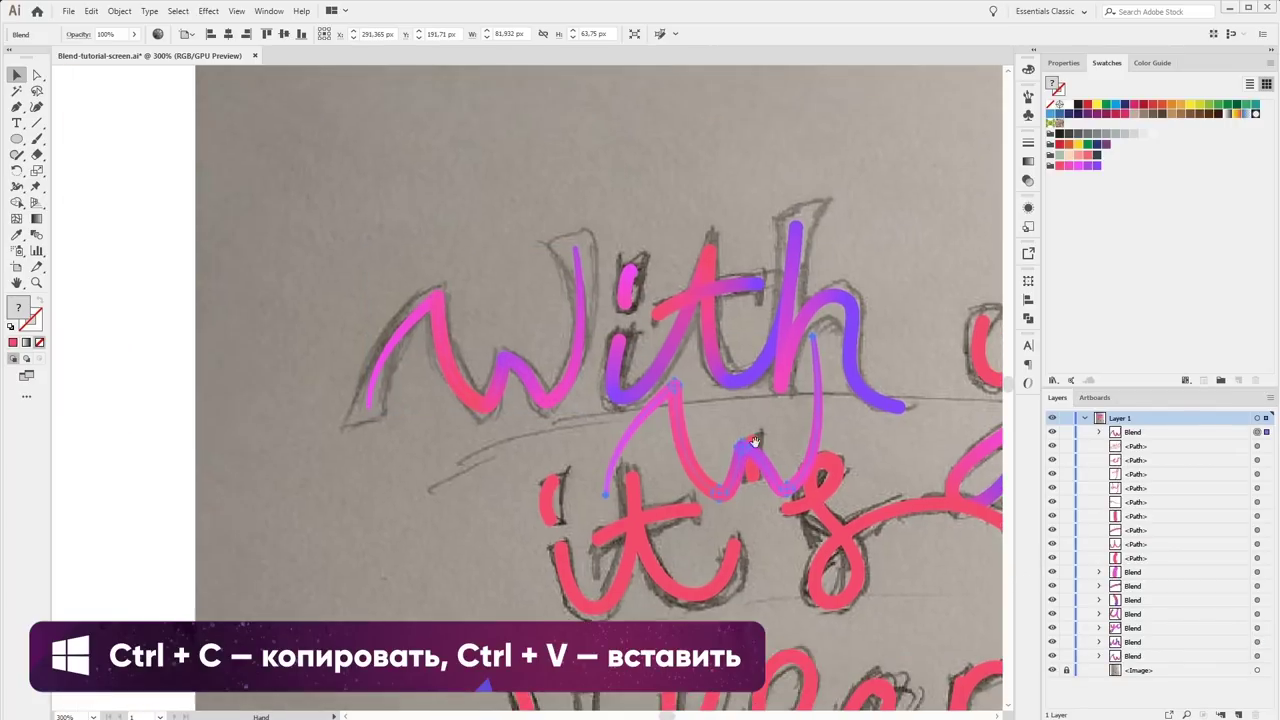
key(ctrl+minus)
key(v)
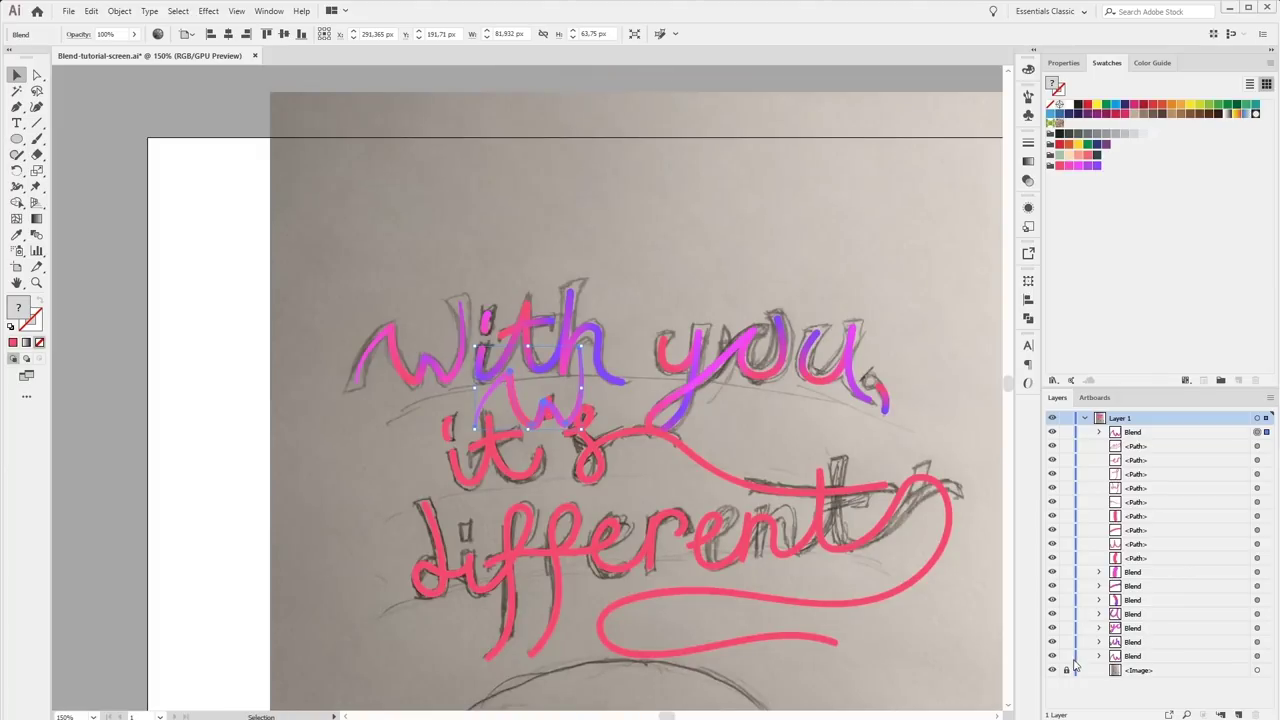
click(1052, 670)
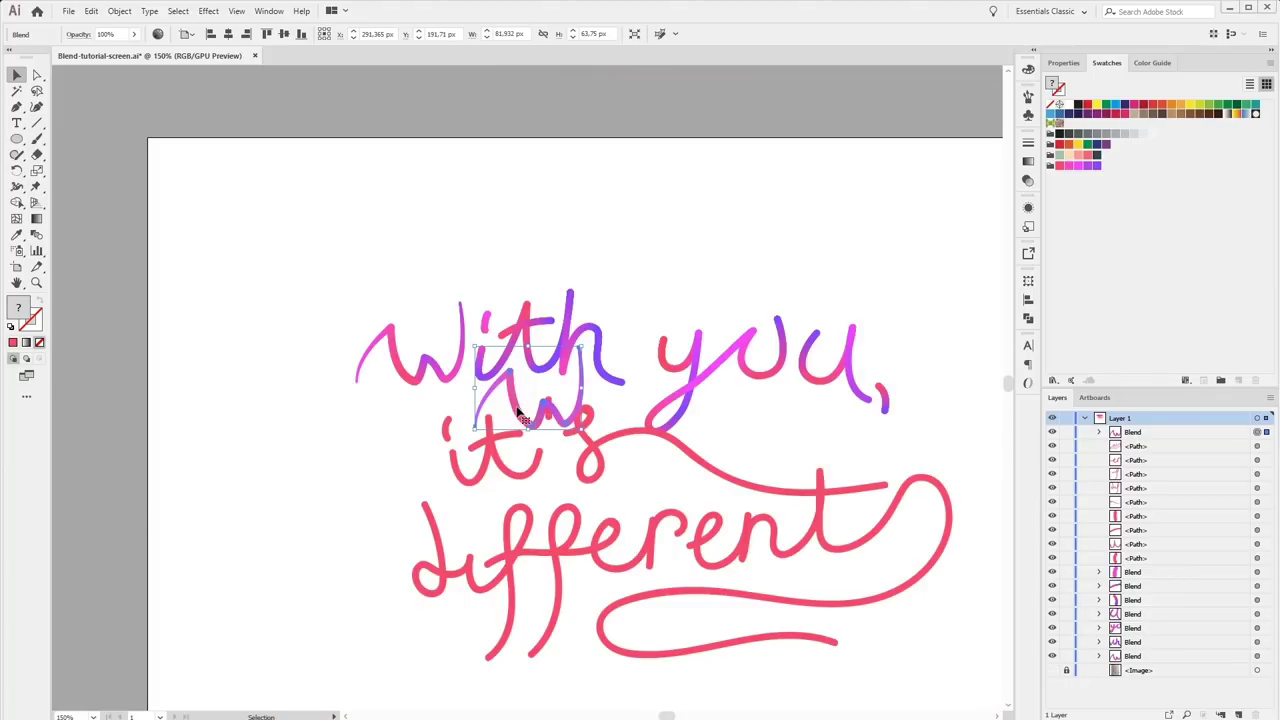
Use Replace Spine to run the pasted W blend along the 'it' path as a gradient stroke.
drag(520, 408, 232, 491)
scroll(297, 390, down, 3)
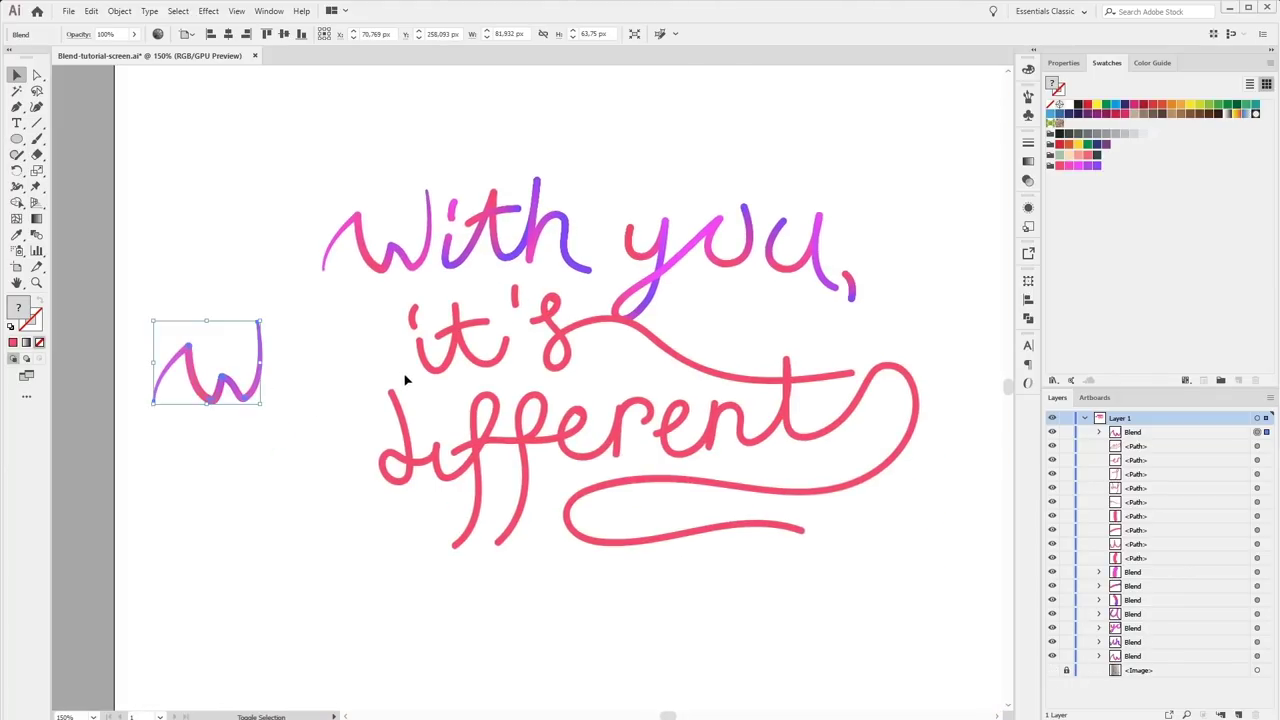
click(157, 342)
click(218, 385)
click(428, 368)
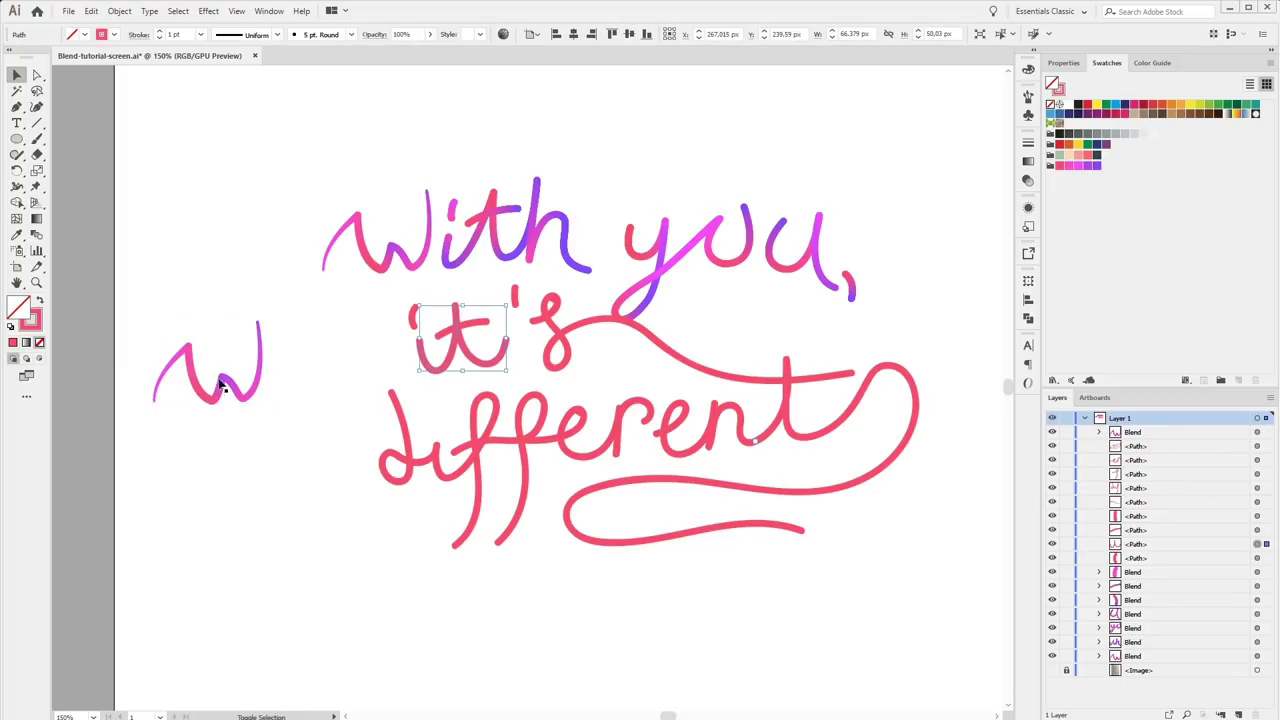
shift+click(218, 387)
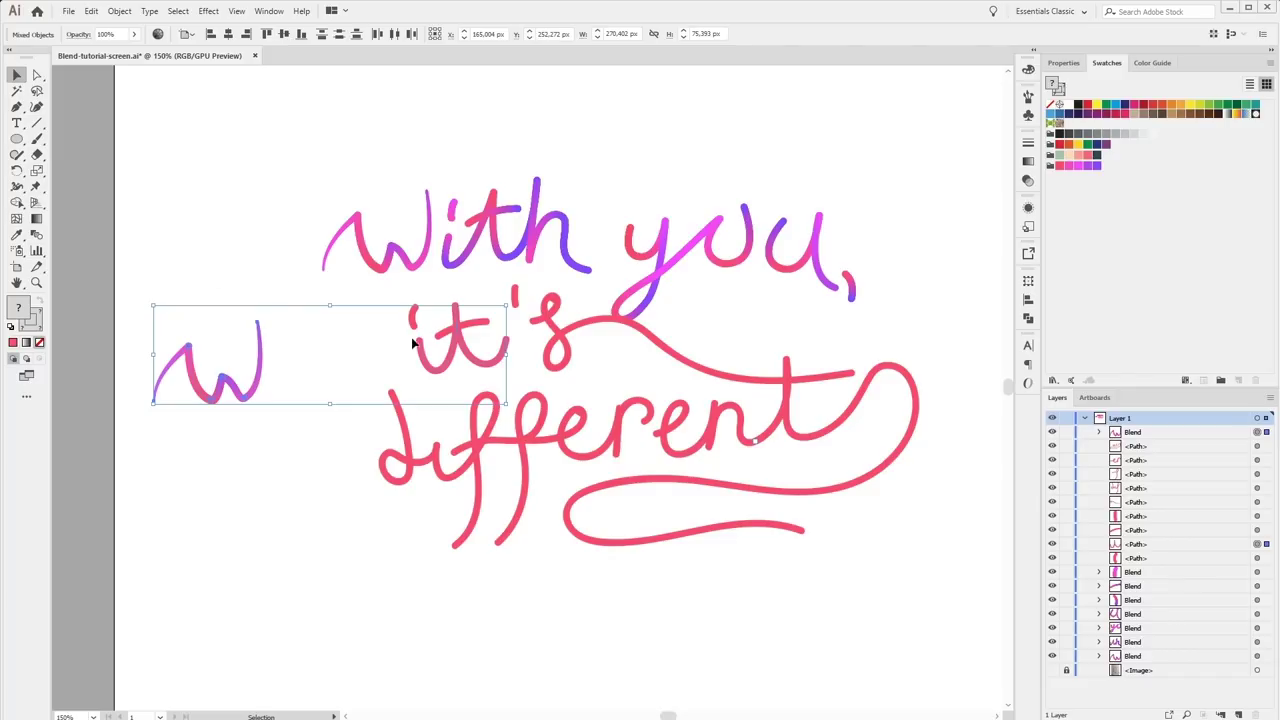
click(119, 12)
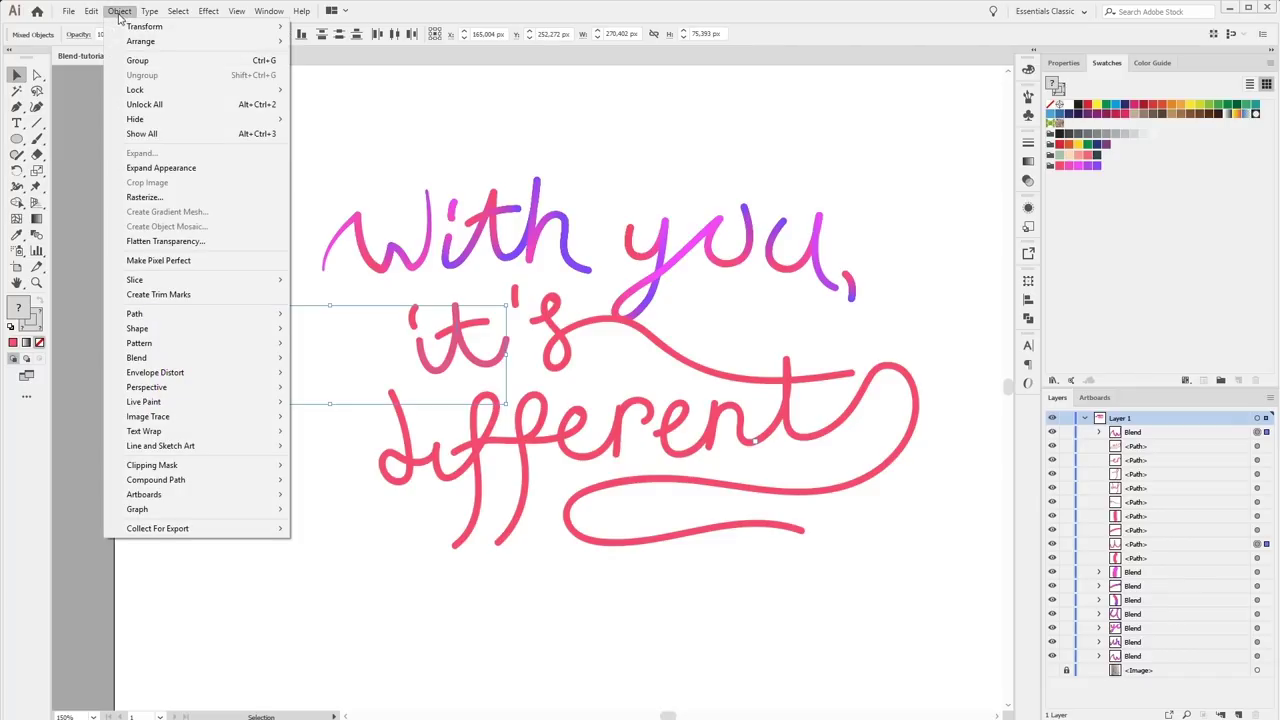
mouse_move(136, 358)
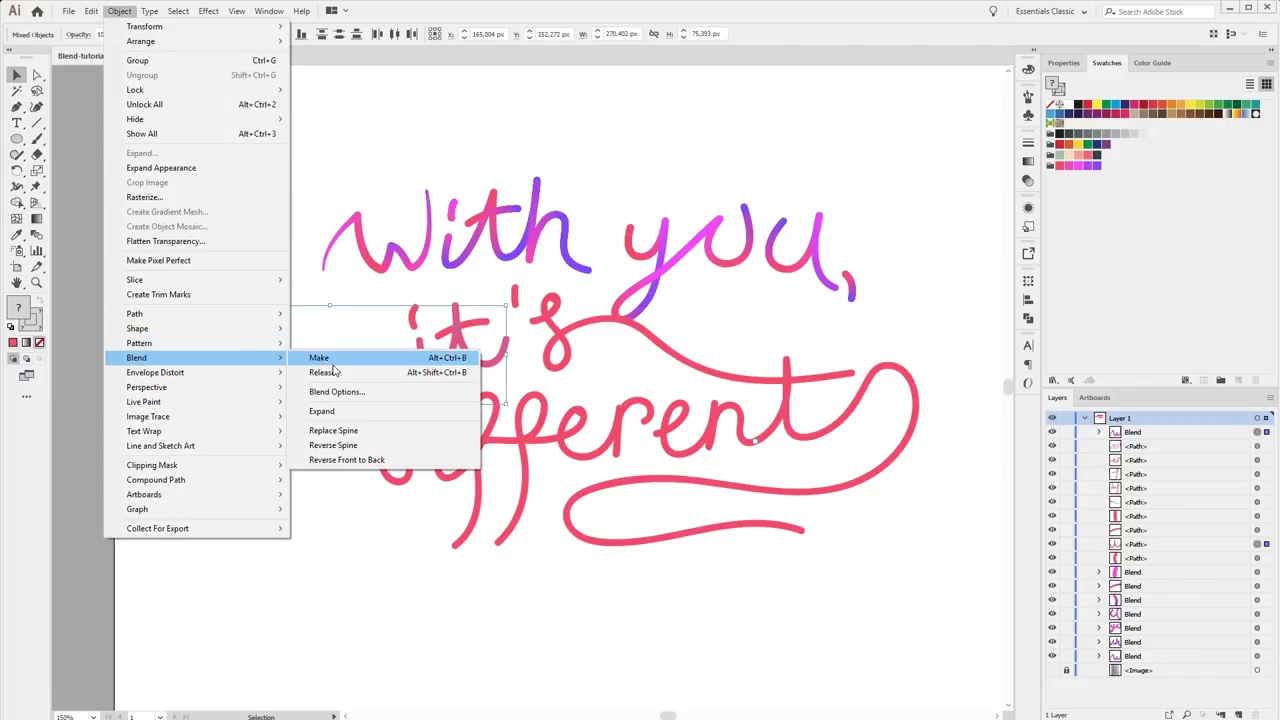
click(351, 430)
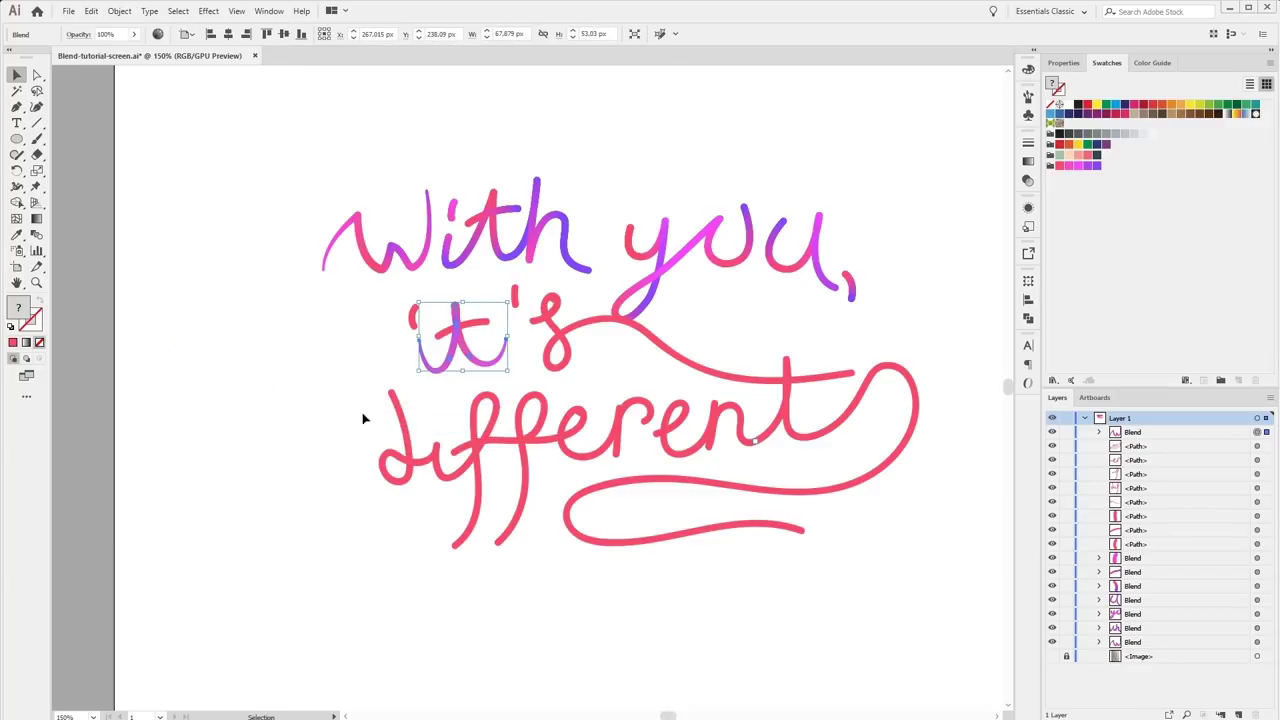
click(388, 379)
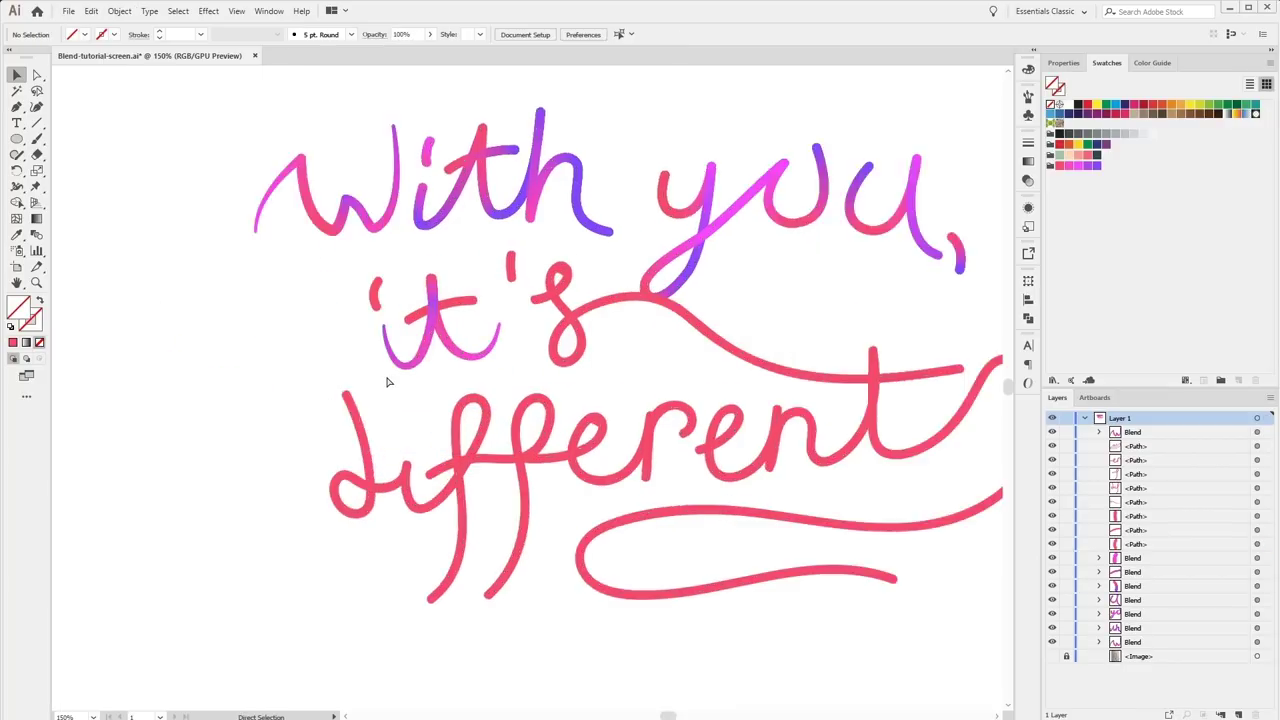
Inspect the new 'it' blend and the 'With' blend, ending at the artboard's top edge.
scroll(388, 382, up, 2)
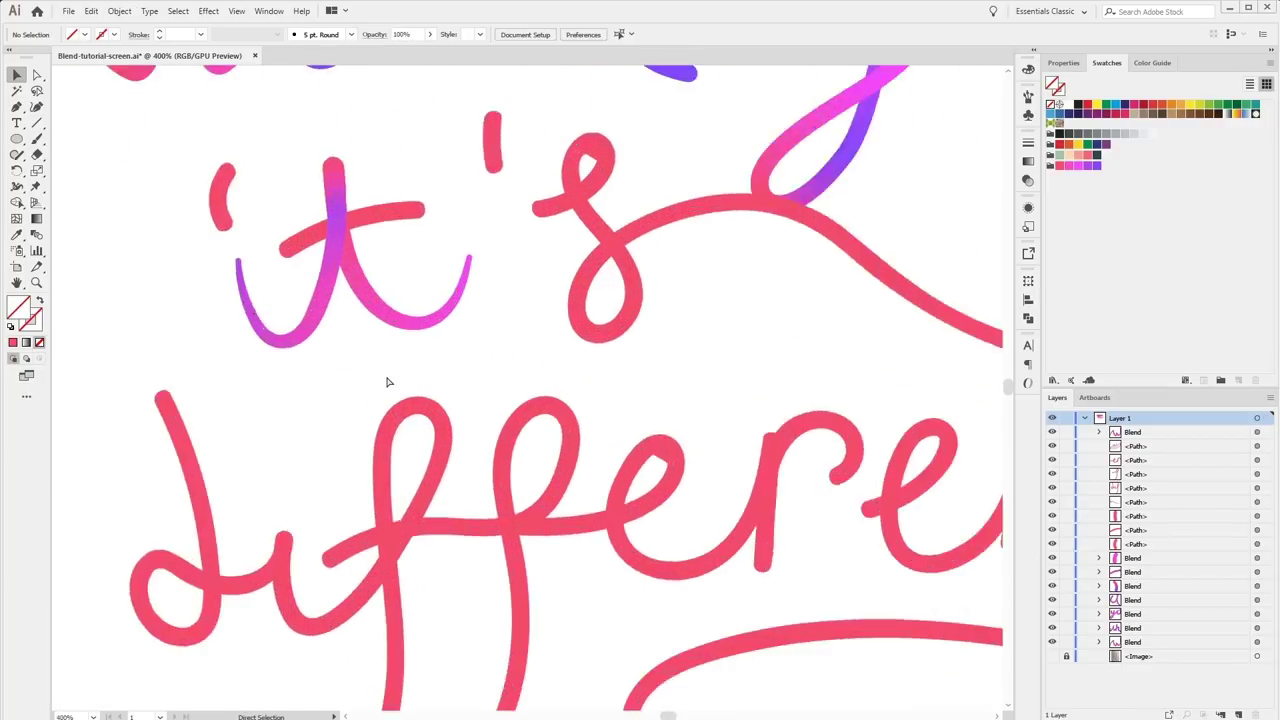
scroll(389, 346, up, 1)
scroll(389, 371, up, 1)
drag(443, 335, 467, 395)
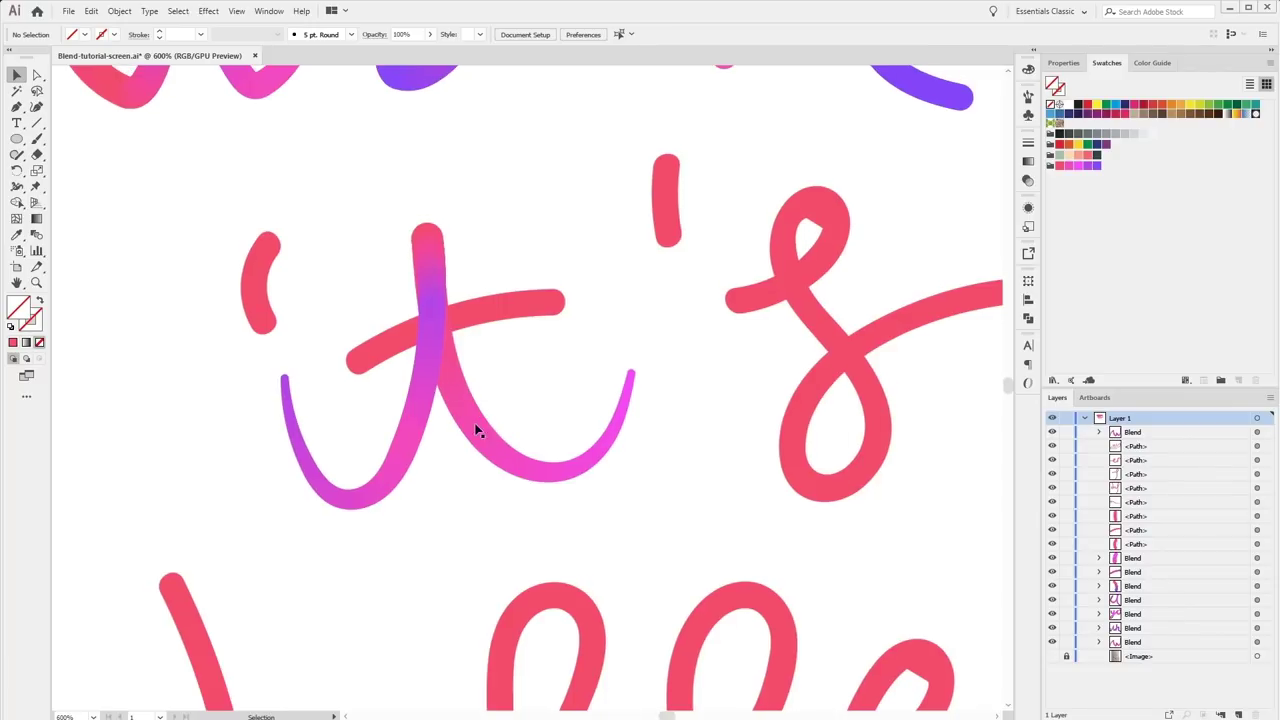
scroll(476, 430, down, 2)
scroll(474, 429, down, 2)
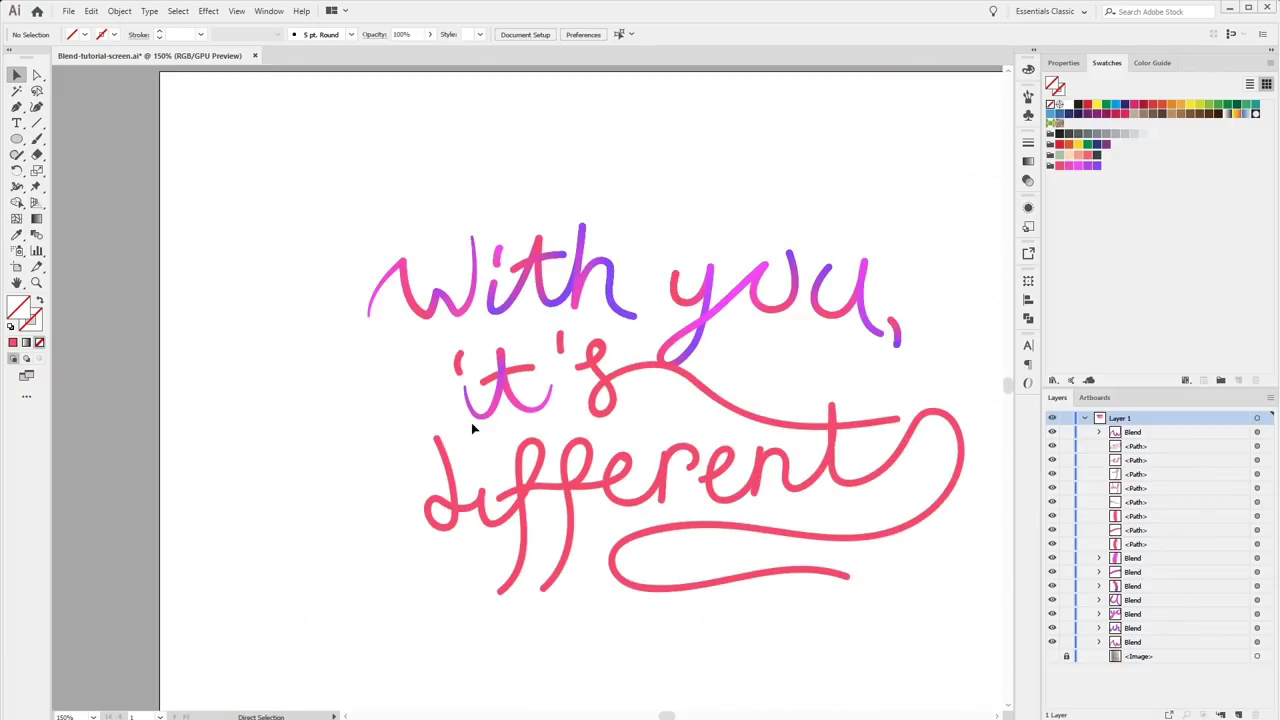
click(578, 292)
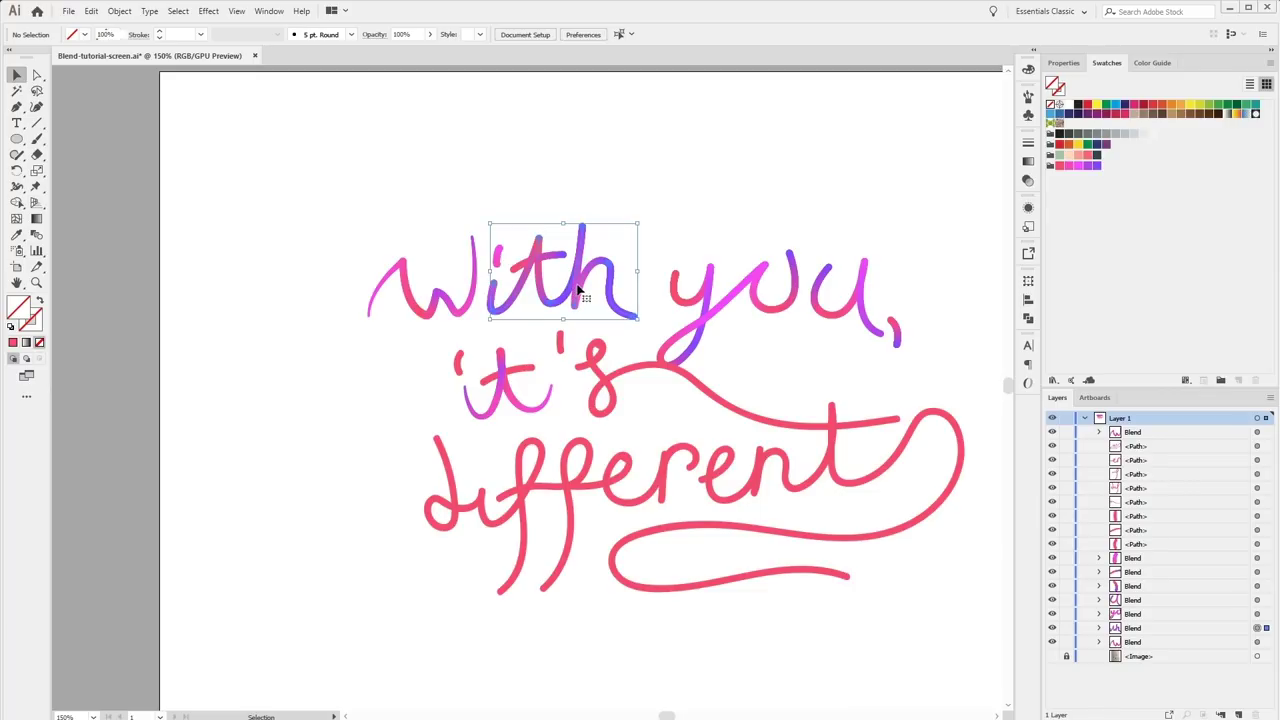
drag(419, 356, 428, 487)
scroll(428, 487, up, 2)
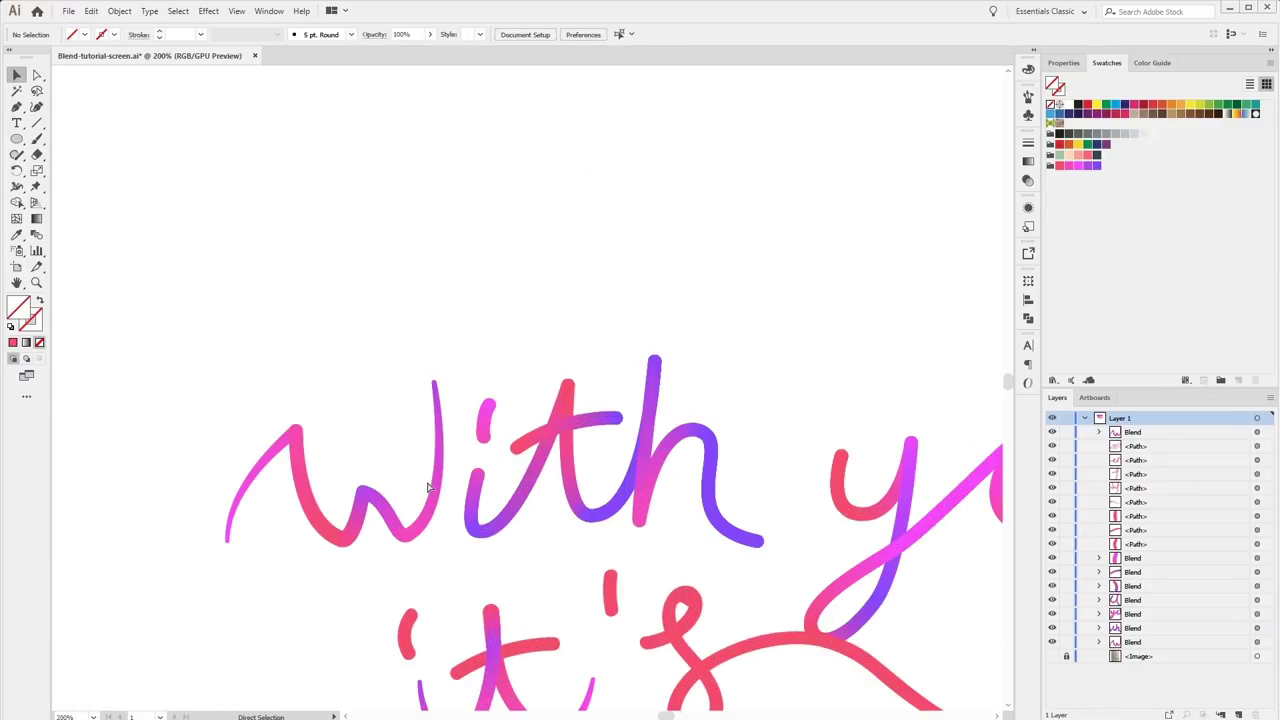
scroll(546, 277, up, 1)
Draw a circle above the lettering, size it 5 × 5 px, and fill it sage green.
click(17, 139)
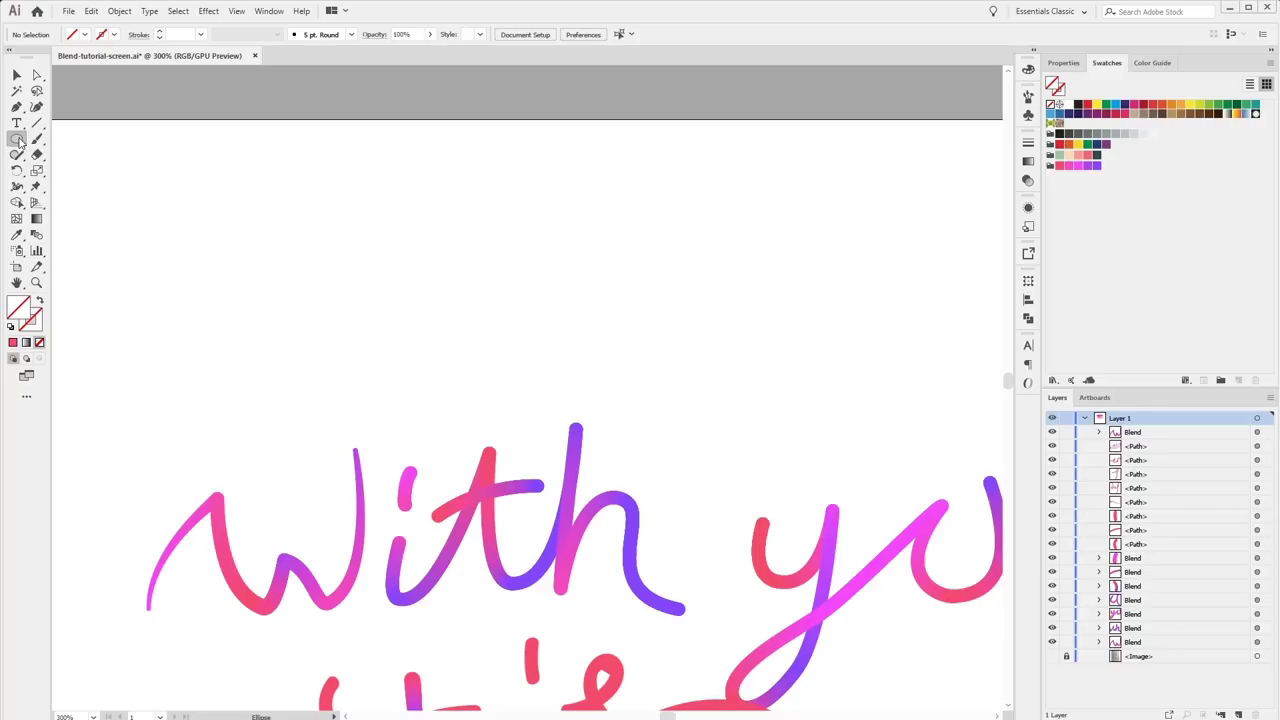
drag(287, 205, 327, 240)
key(v)
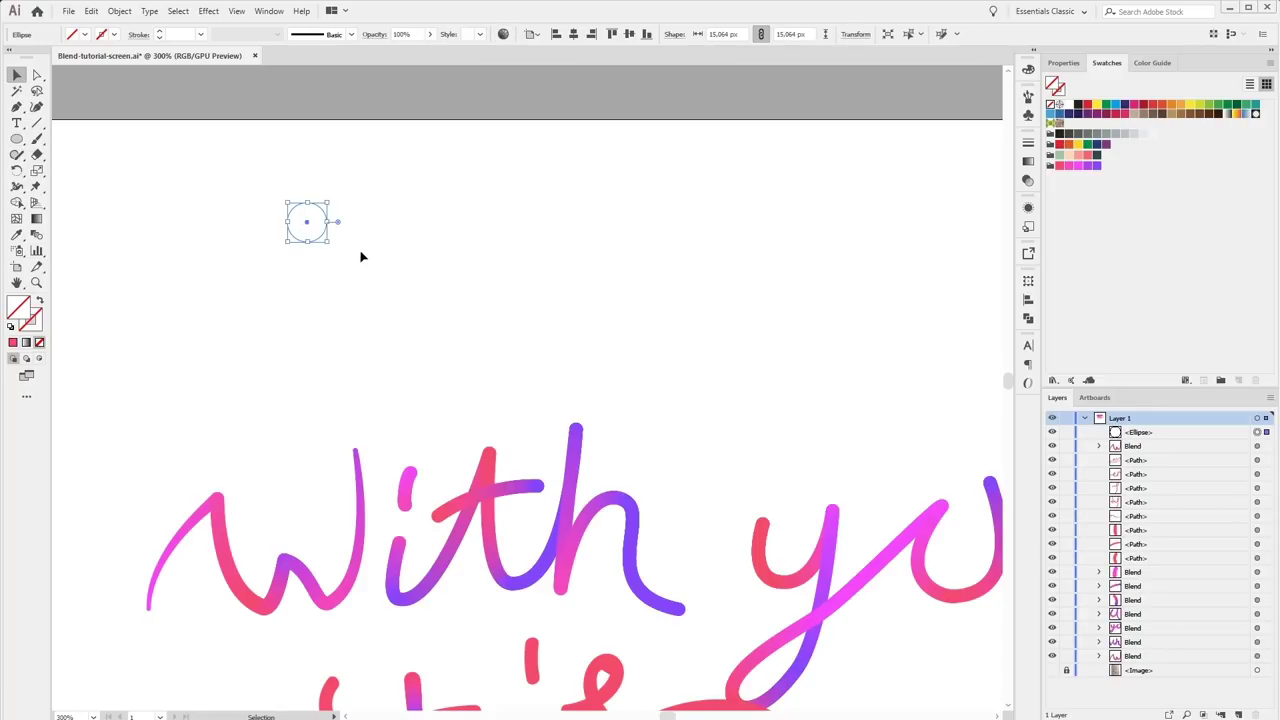
click(333, 240)
click(322, 238)
click(742, 34)
text(5)
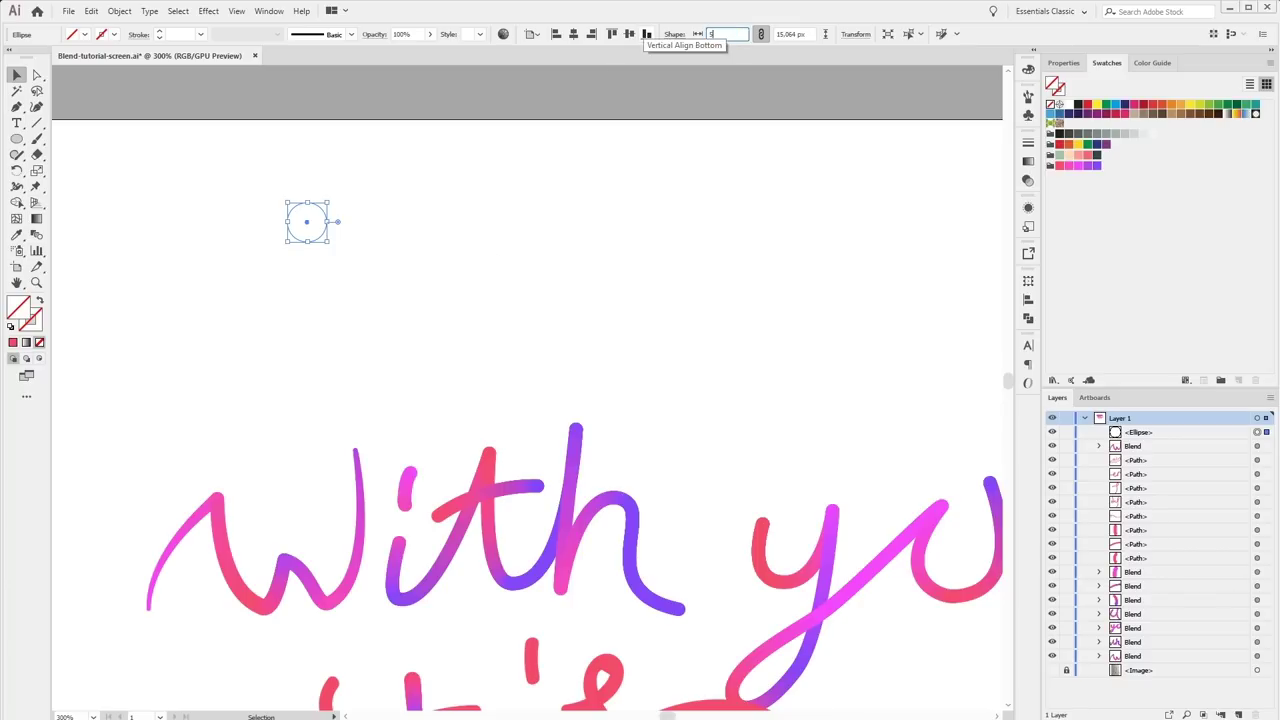
key(Tab)
key(Return)
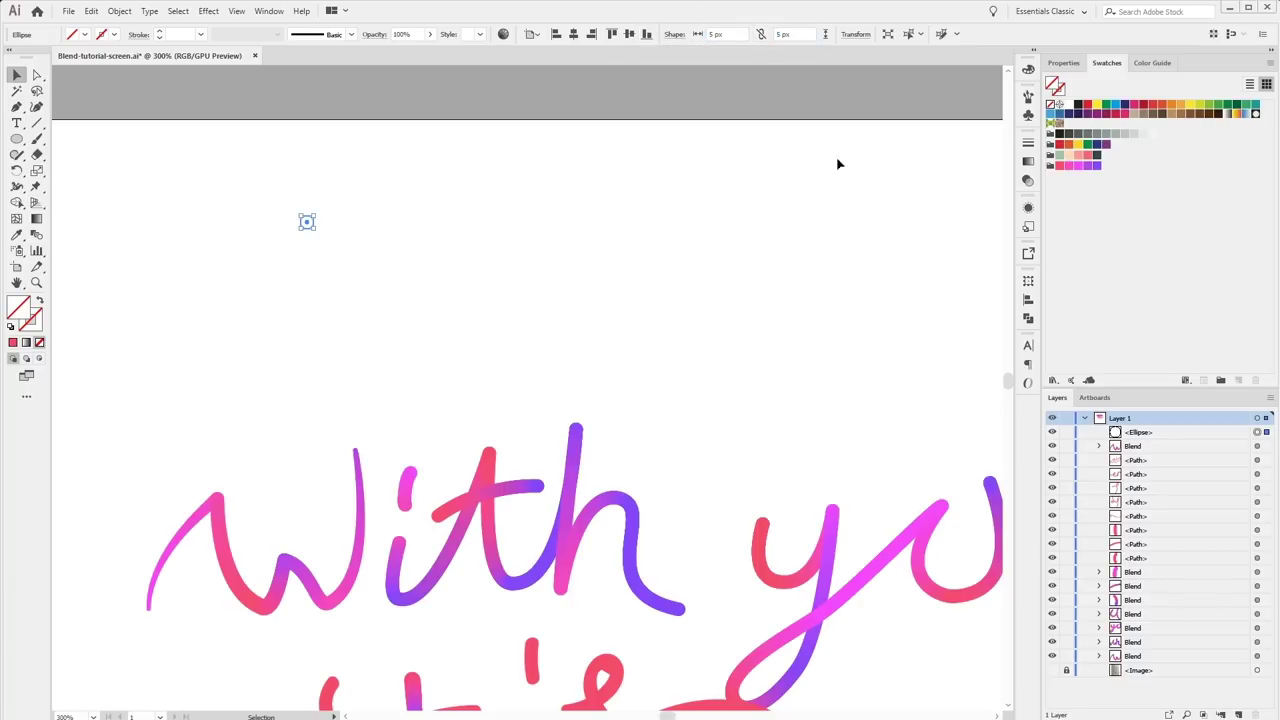
click(1059, 155)
Alt-drag a copy to the right and repeat it twice with Ctrl+D for an even row.
click(366, 243)
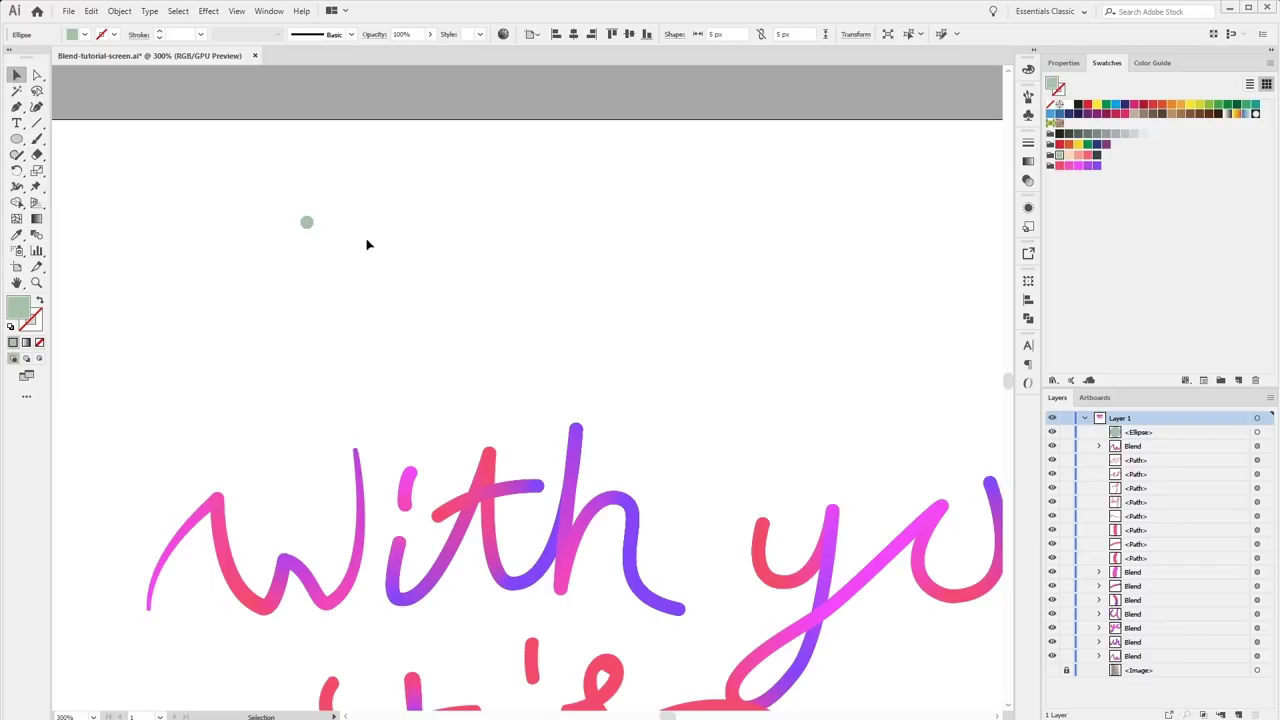
drag(312, 225, 348, 222)
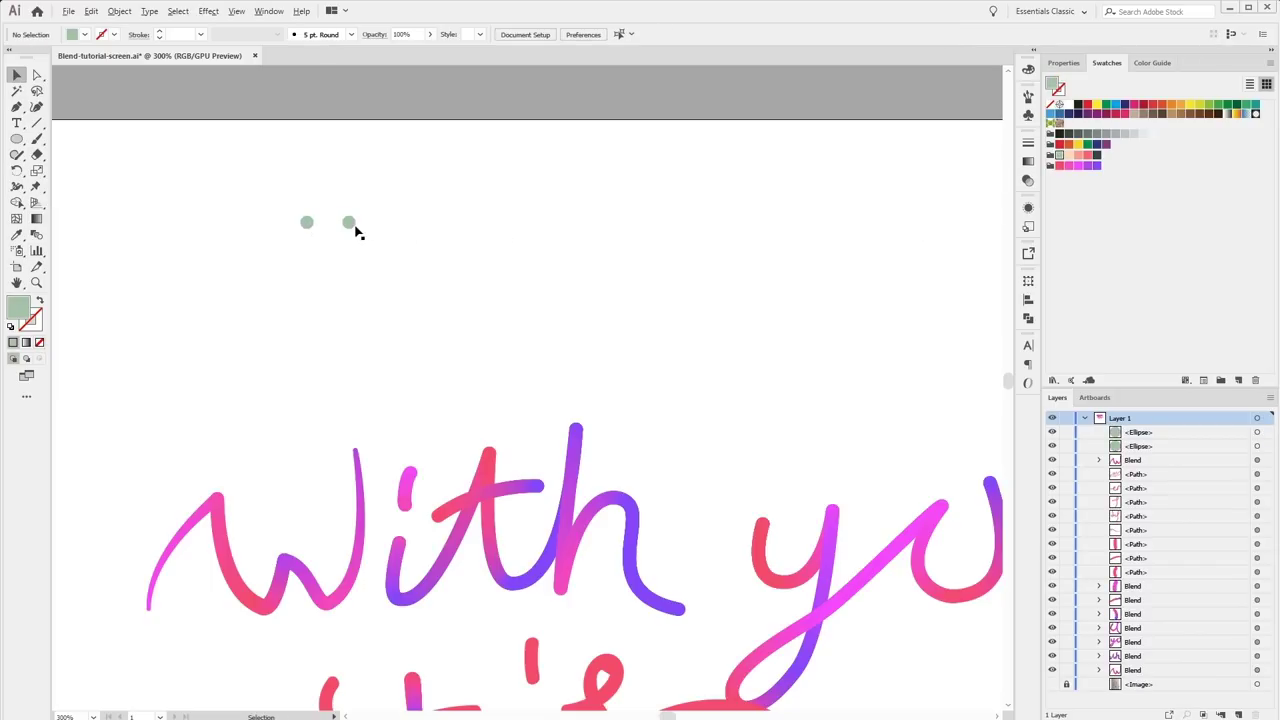
key(ctrl+d)
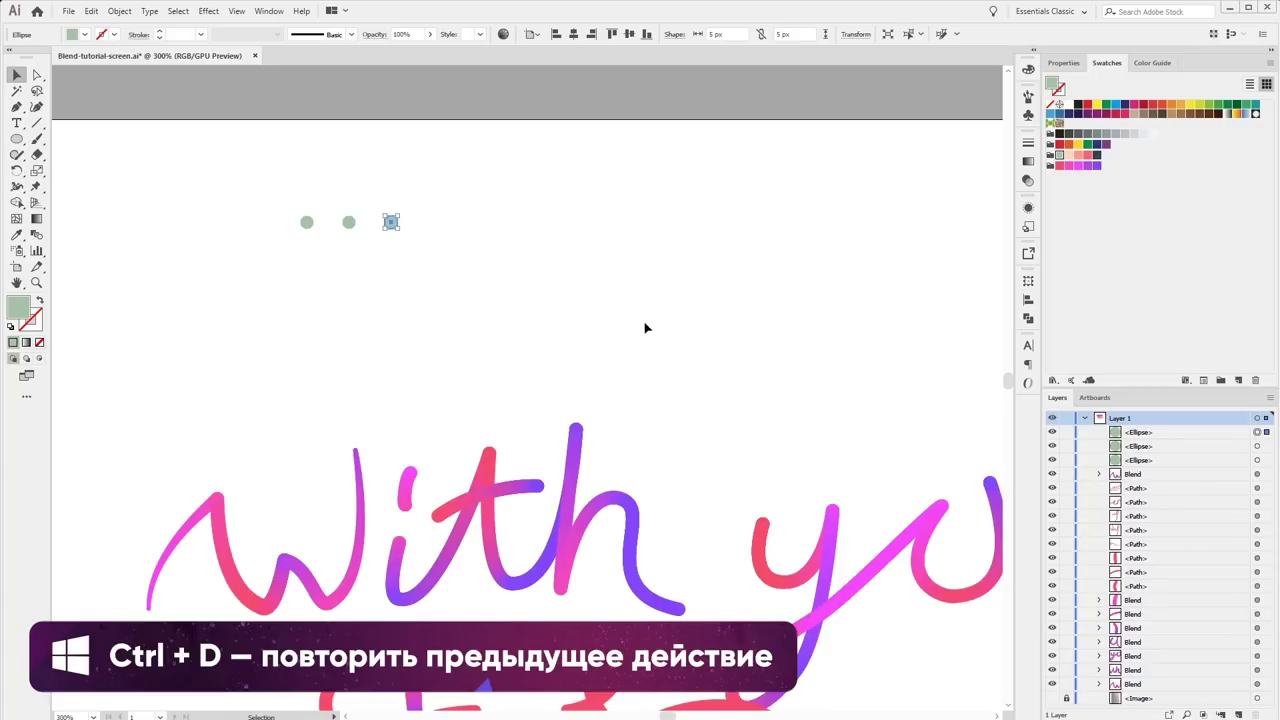
key(ctrl+d)
key(ctrl+d)
key(ctrl+d)
key(ctrl+d)
key(ctrl+d)
key(ctrl+d)
key(ctrl+d)
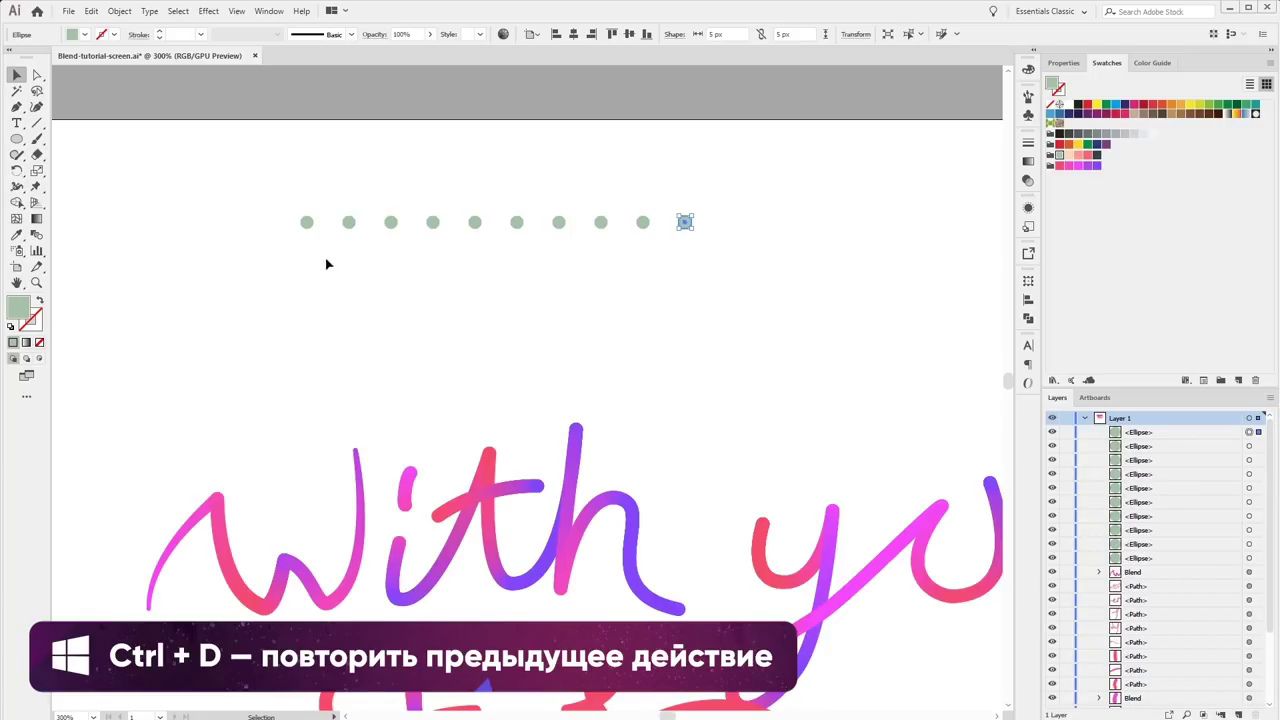
Recolour dots 2, 1, 8, 9, 4 and 6 peach, salmon, red, pink, magenta and purple.
click(349, 222)
click(1068, 155)
click(306, 222)
click(1078, 157)
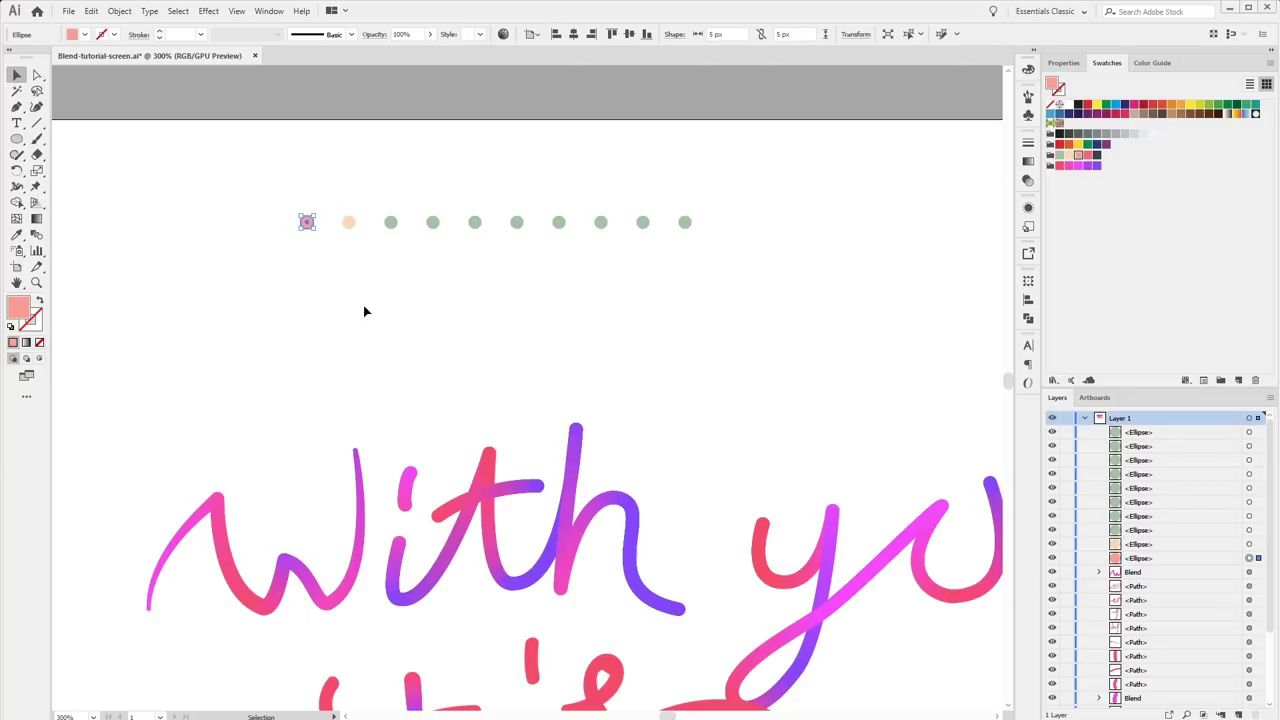
click(600, 222)
click(1089, 157)
click(642, 222)
click(1060, 165)
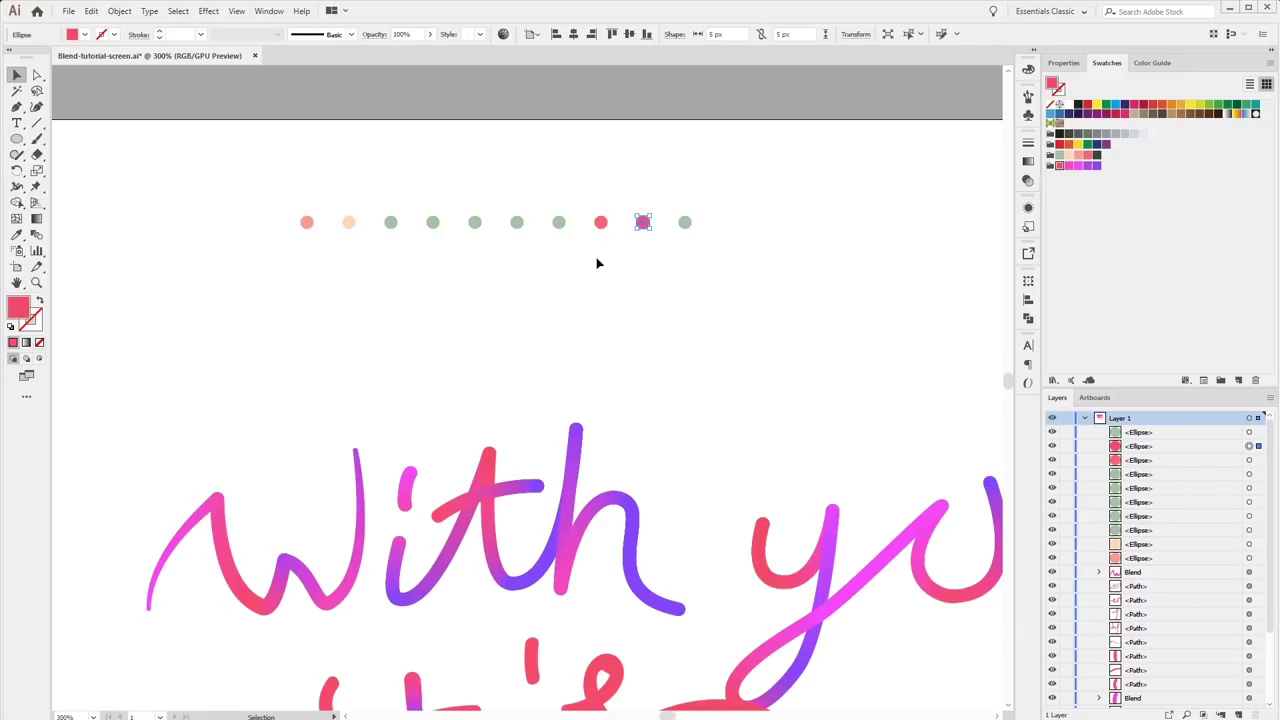
click(432, 222)
click(1079, 166)
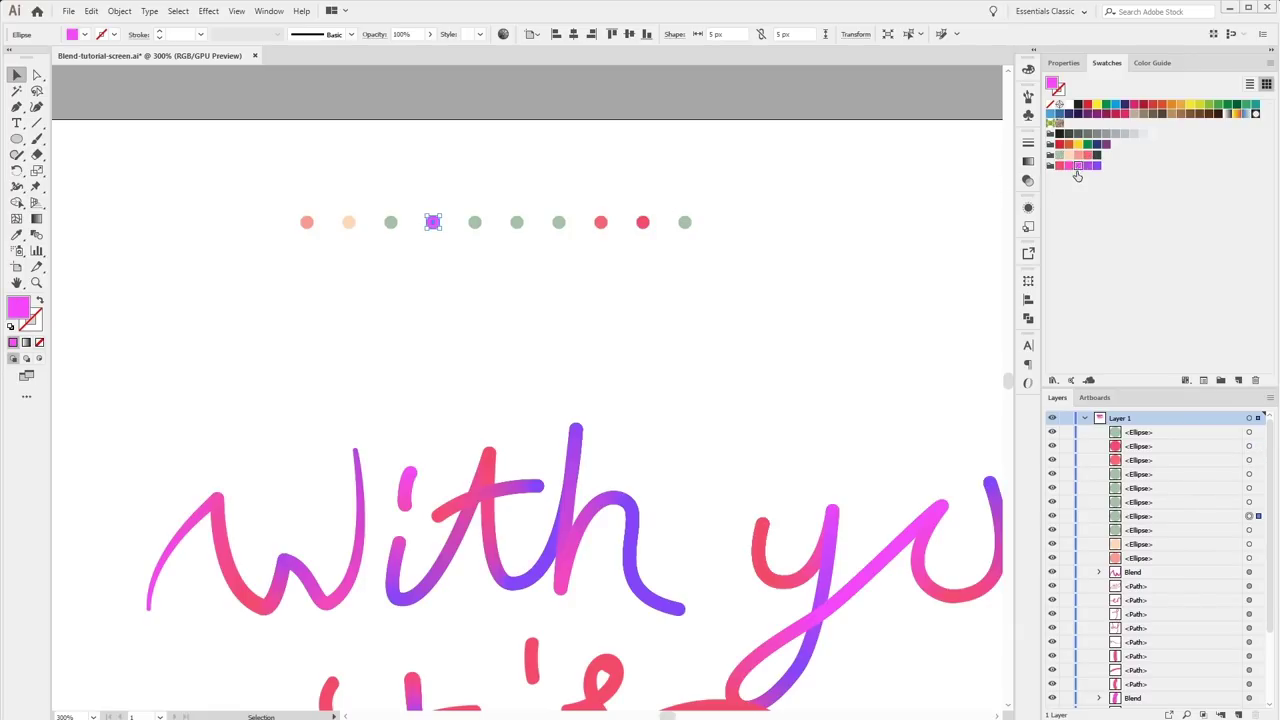
click(516, 222)
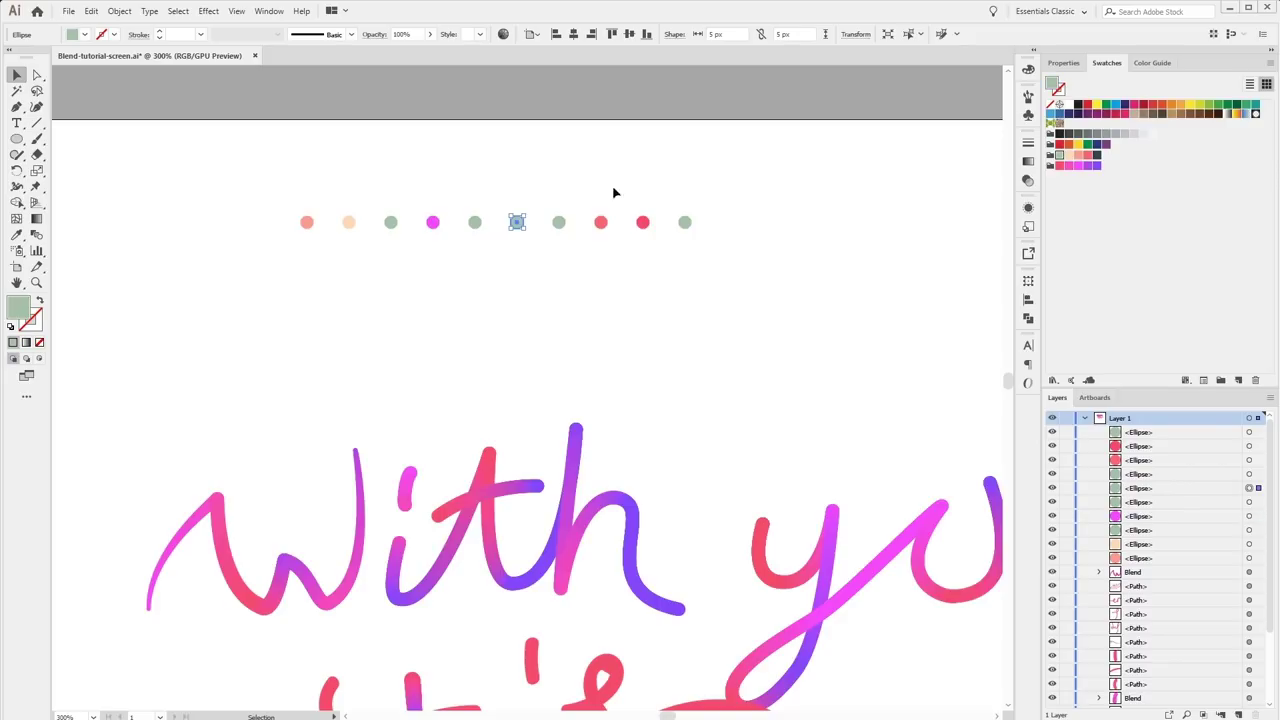
click(1097, 166)
Fill the tenth, fifth and third dots pink-red and the seventh dot magenta.
drag(762, 197, 680, 240)
click(1087, 155)
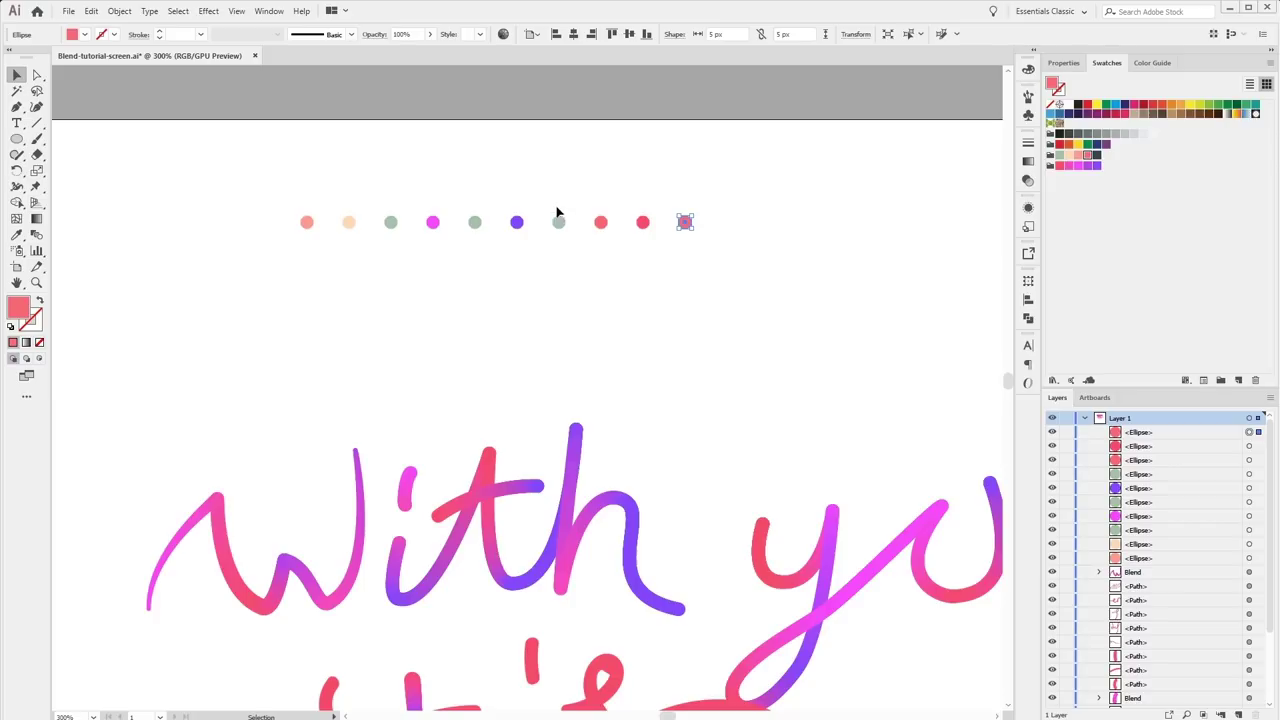
click(558, 222)
click(1073, 166)
click(474, 222)
click(1060, 165)
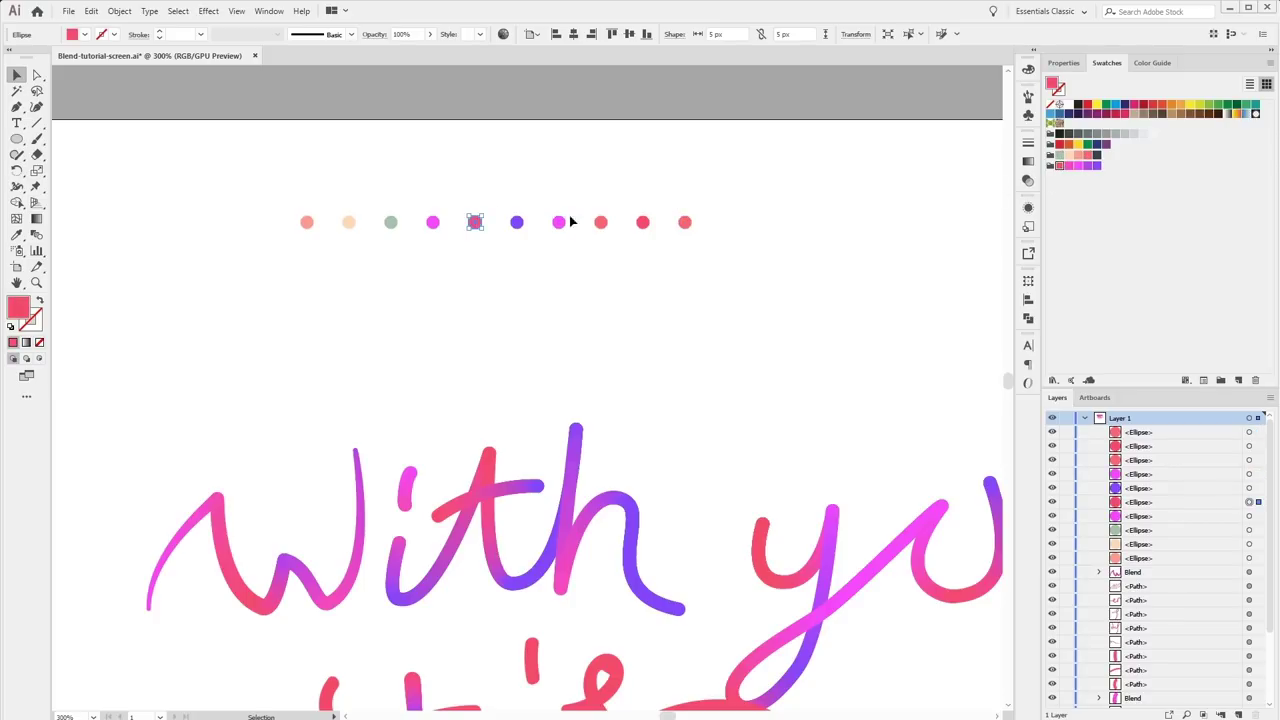
click(430, 226)
drag(257, 291, 412, 269)
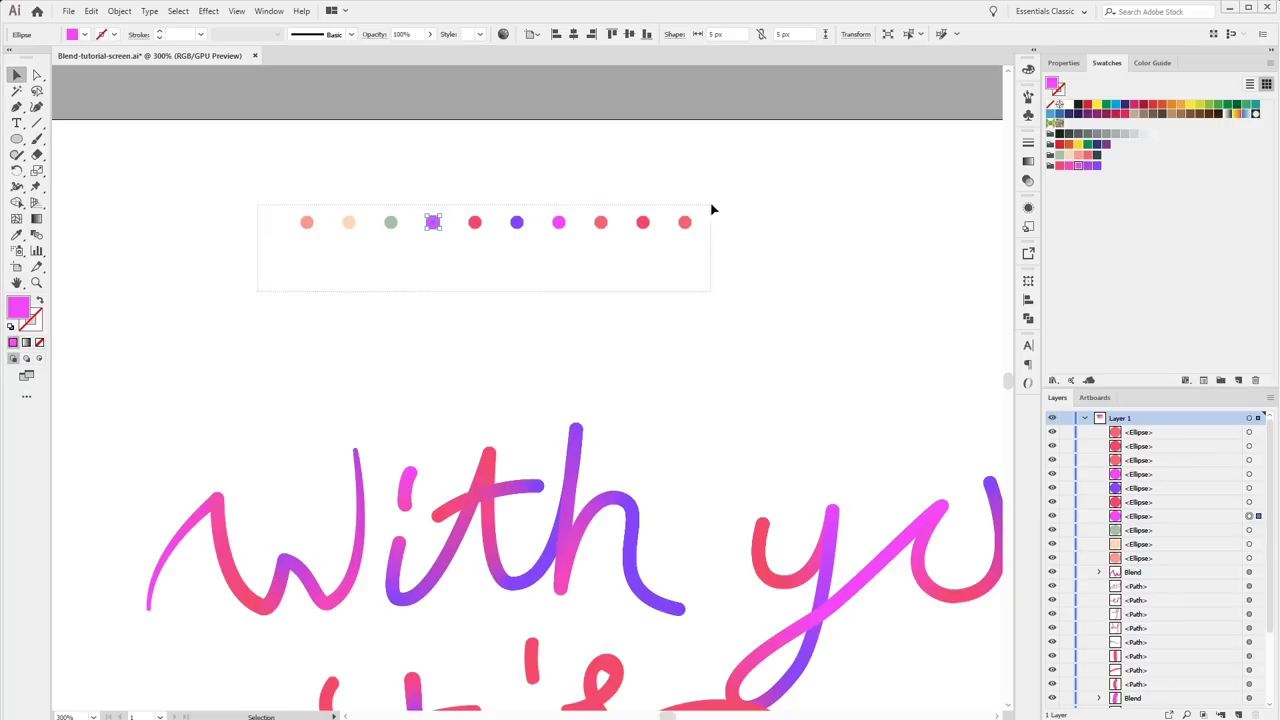
click(390, 222)
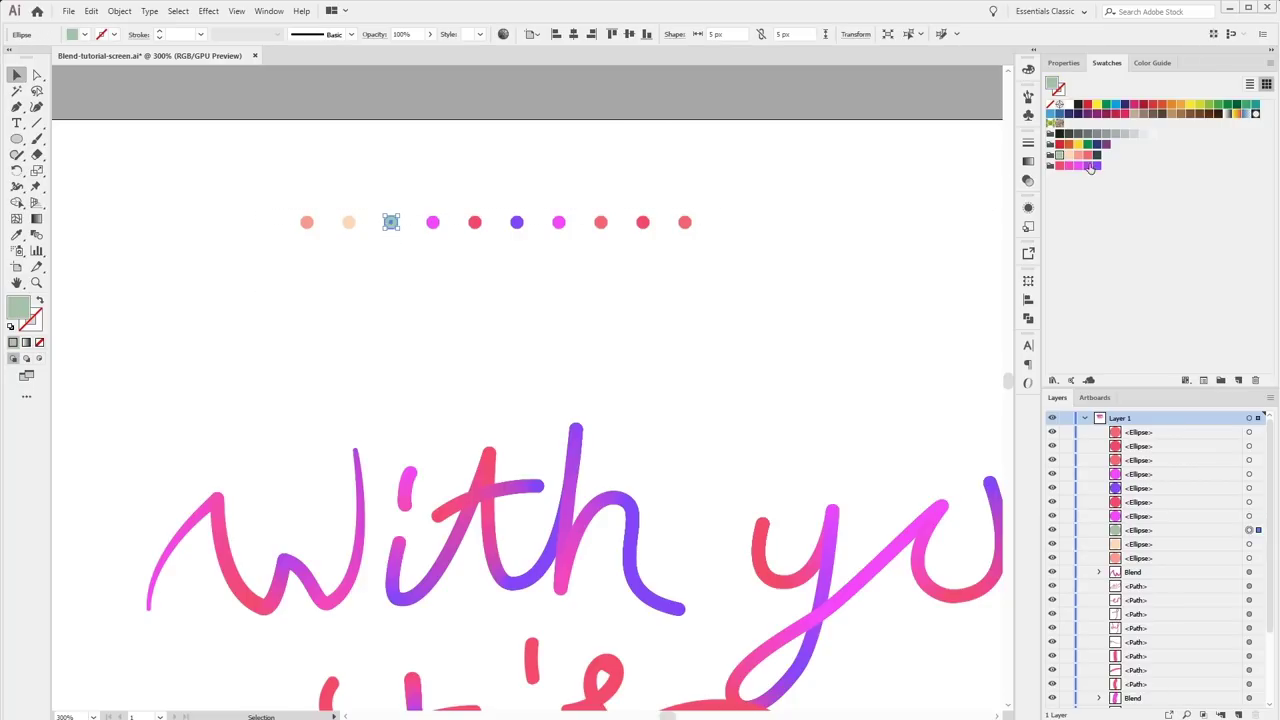
click(1087, 155)
Blend all ten dots into one gradient bar with Object > Blend > Make.
drag(262, 274, 803, 200)
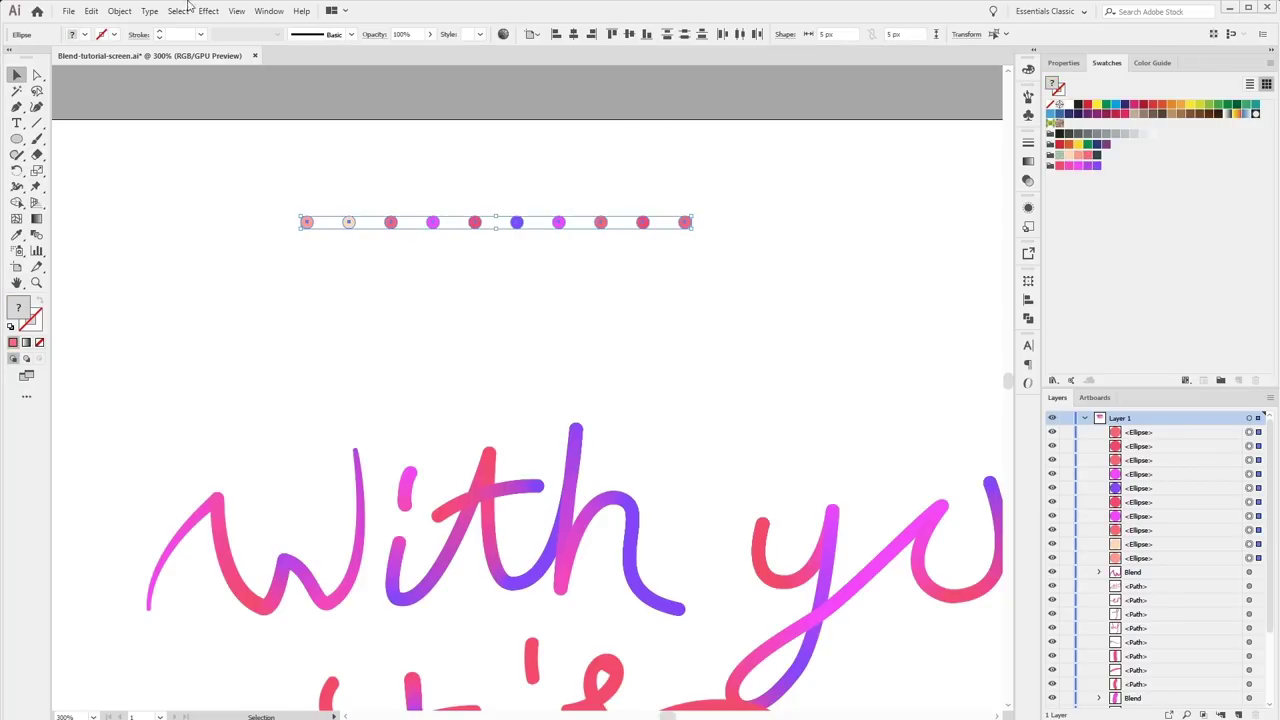
click(119, 11)
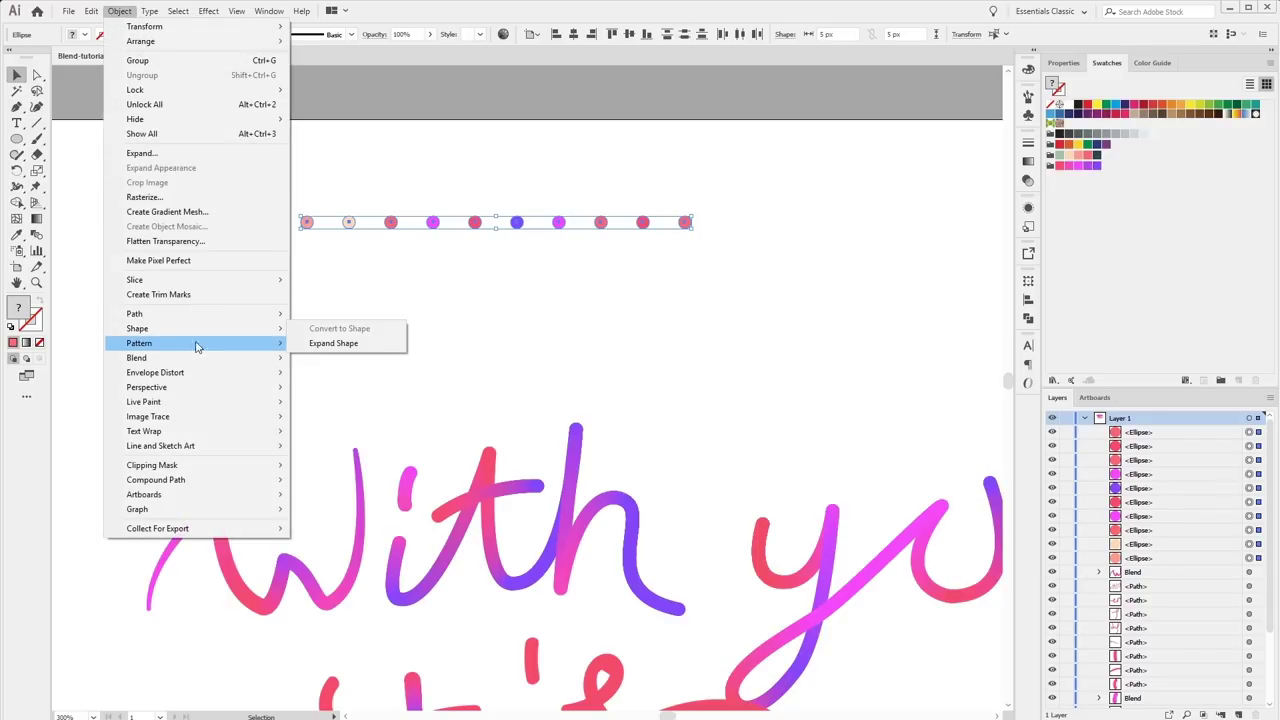
mouse_move(137, 357)
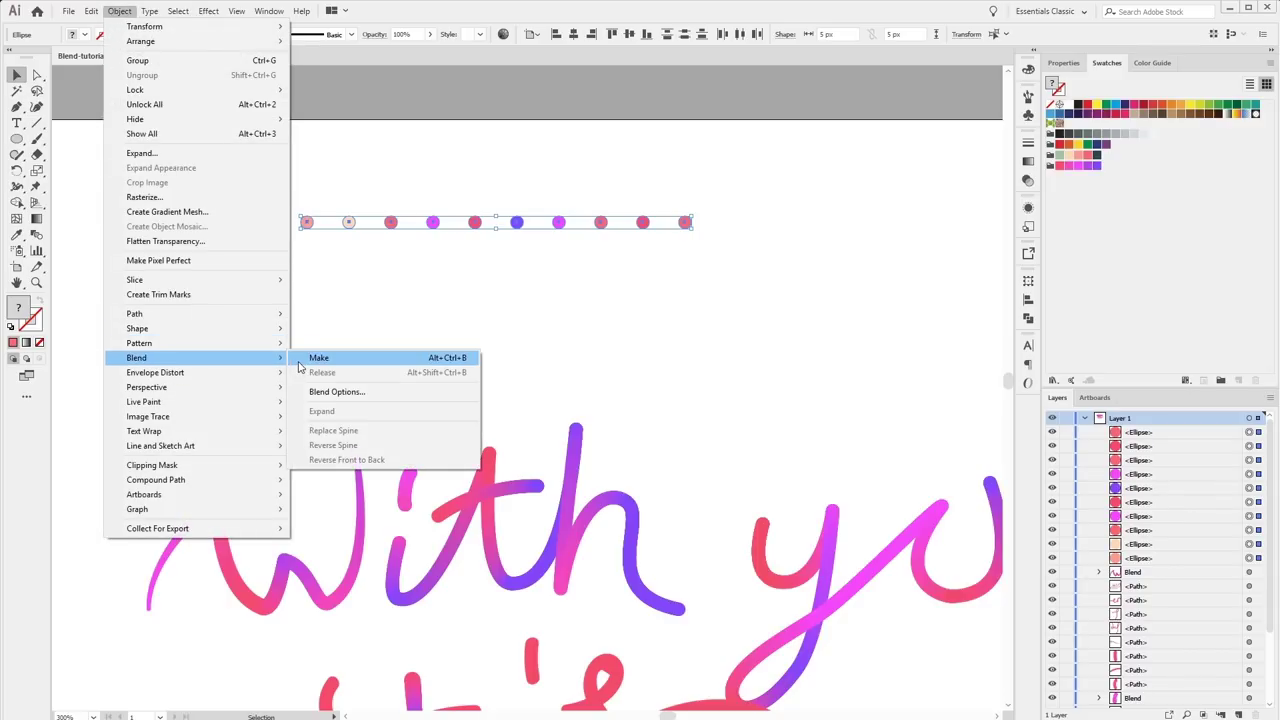
click(300, 356)
click(425, 342)
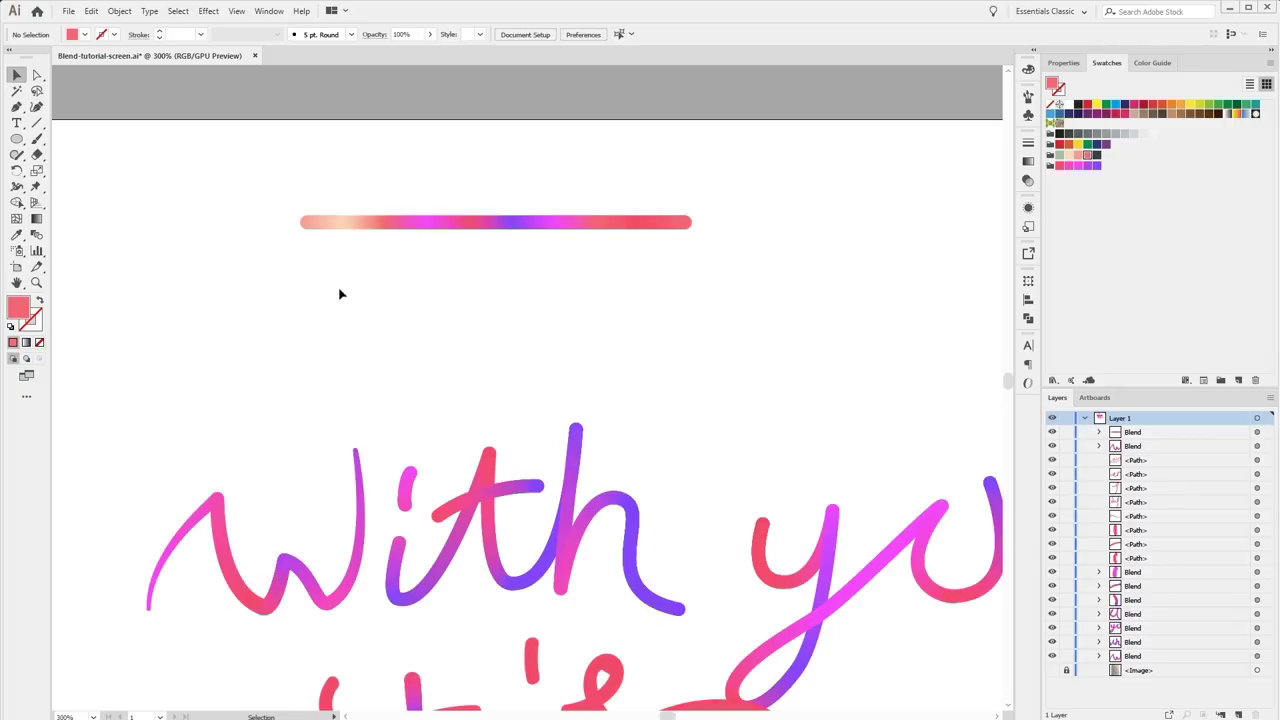
drag(340, 294, 560, 201)
key(a)
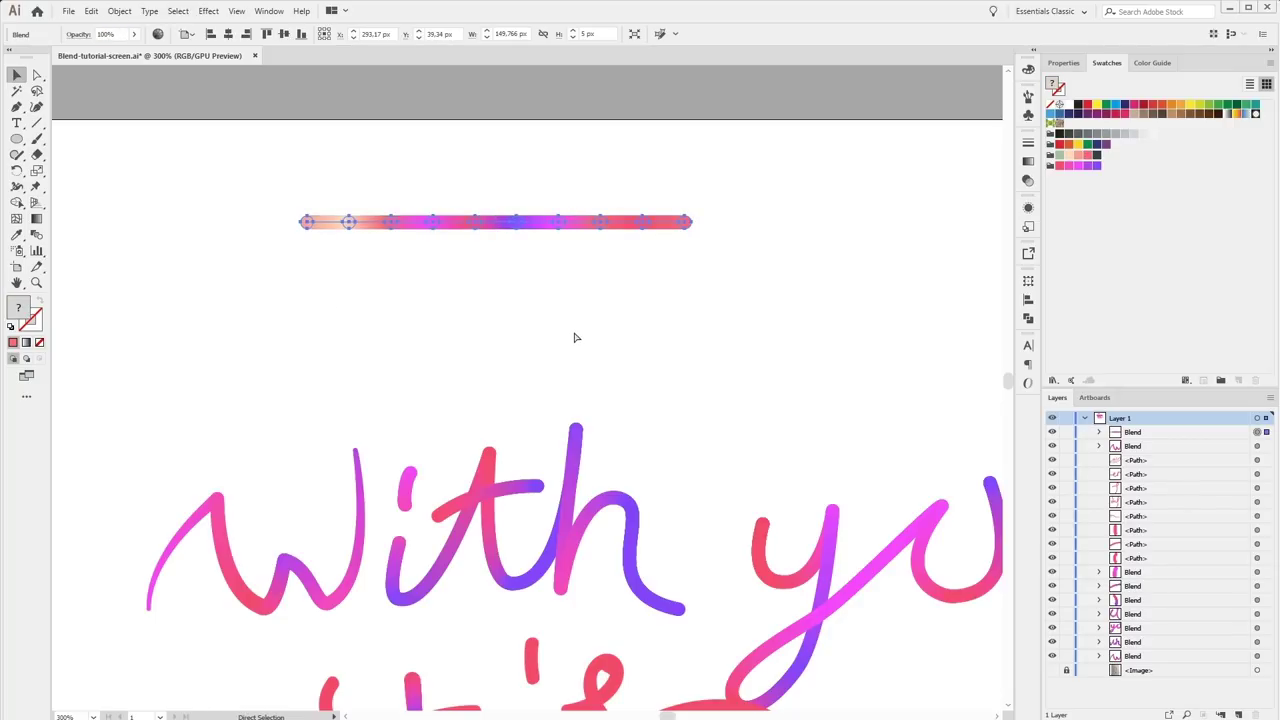
click(592, 332)
Replace the swash path's spine with the dot blend so the gradient follows the swash under 'it's'.
key(ctrl+minus)
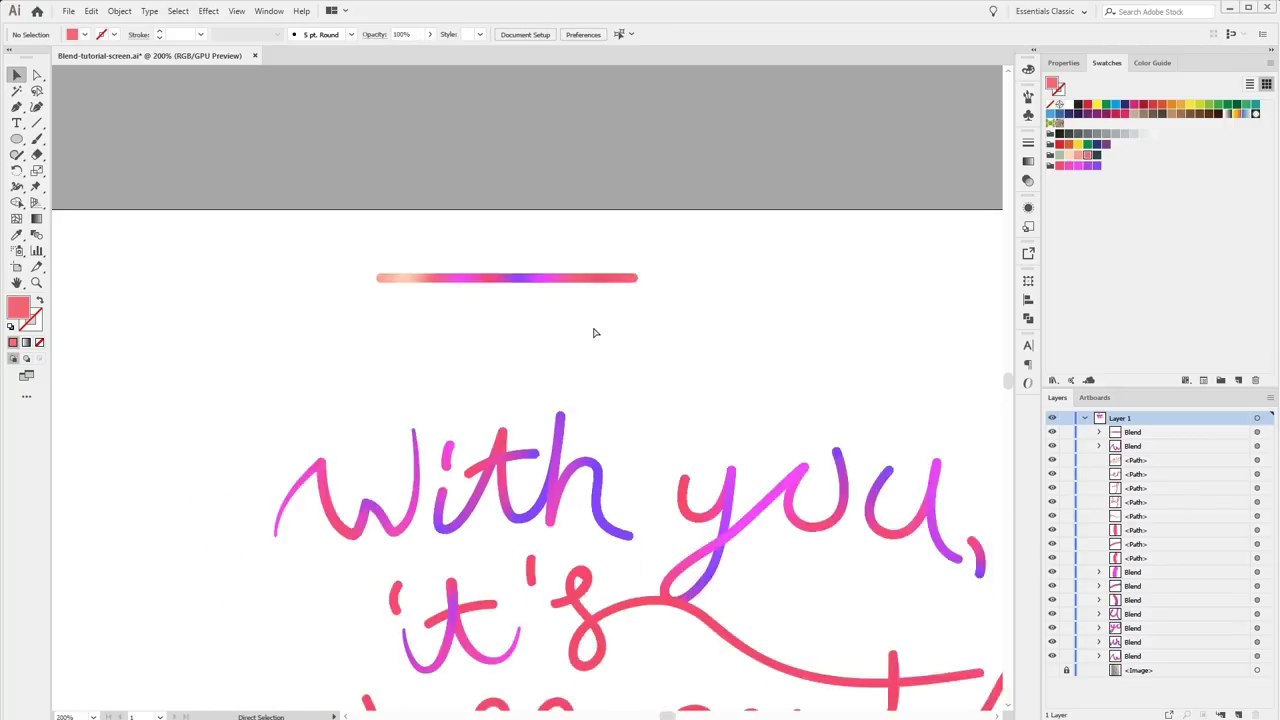
key(ctrl+minus)
key(ctrl+minus)
key(v)
scroll(549, 286, down, 1)
click(551, 486)
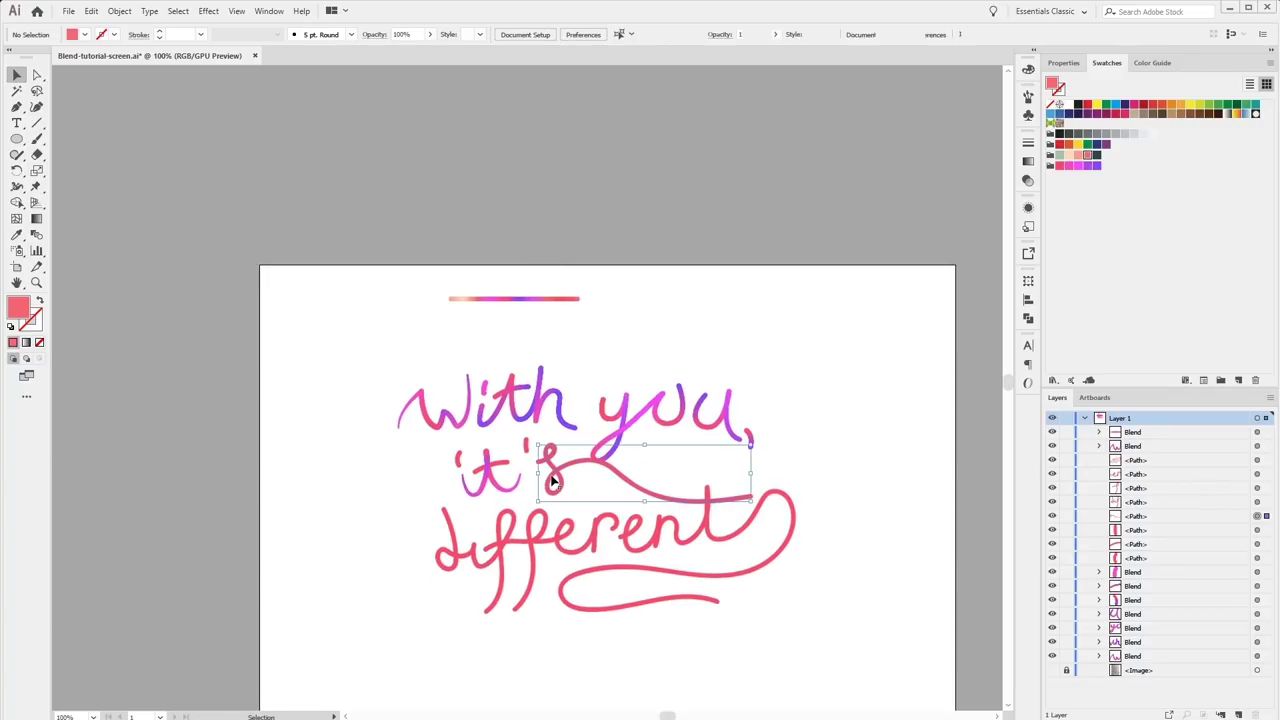
shift+click(497, 299)
click(119, 11)
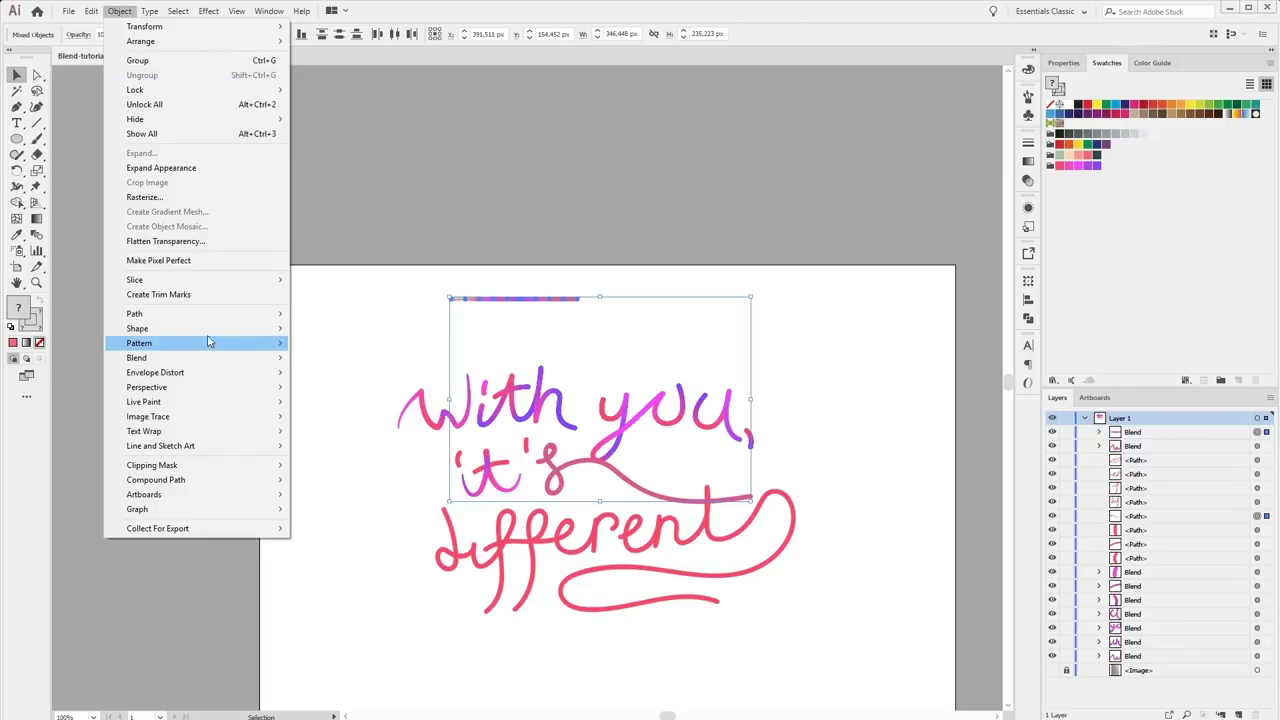
mouse_move(137, 358)
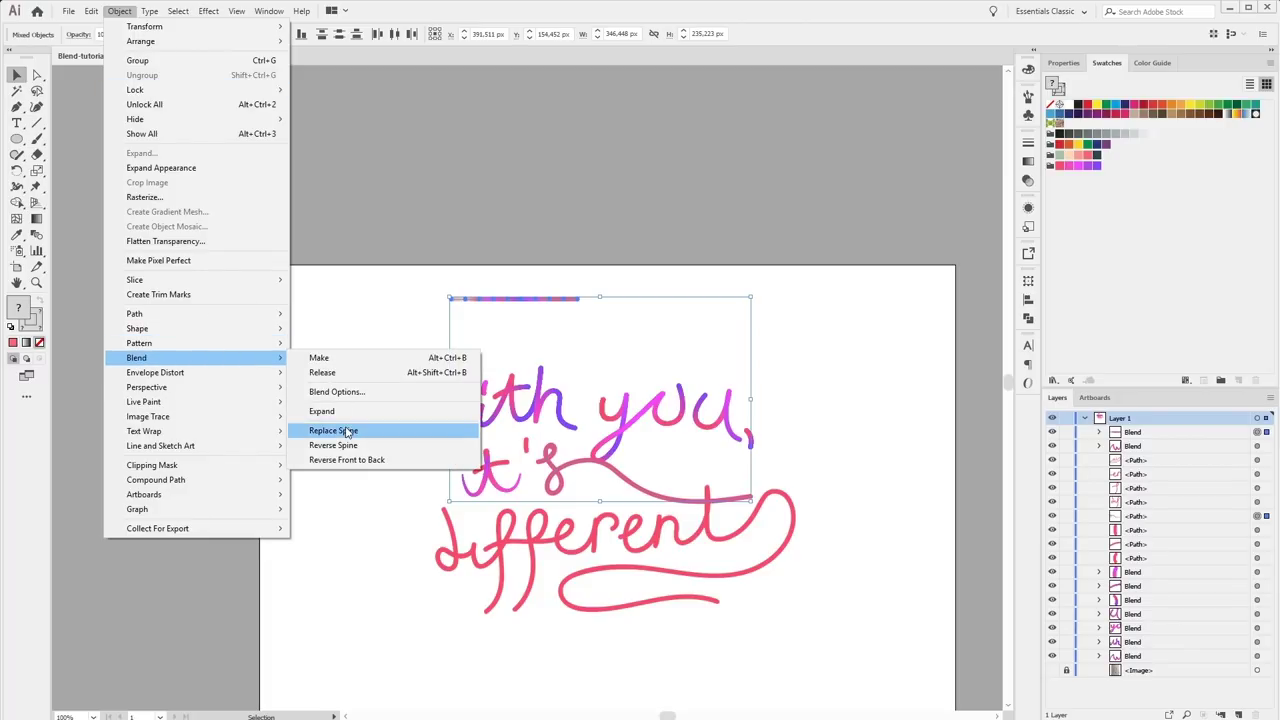
click(347, 431)
click(606, 374)
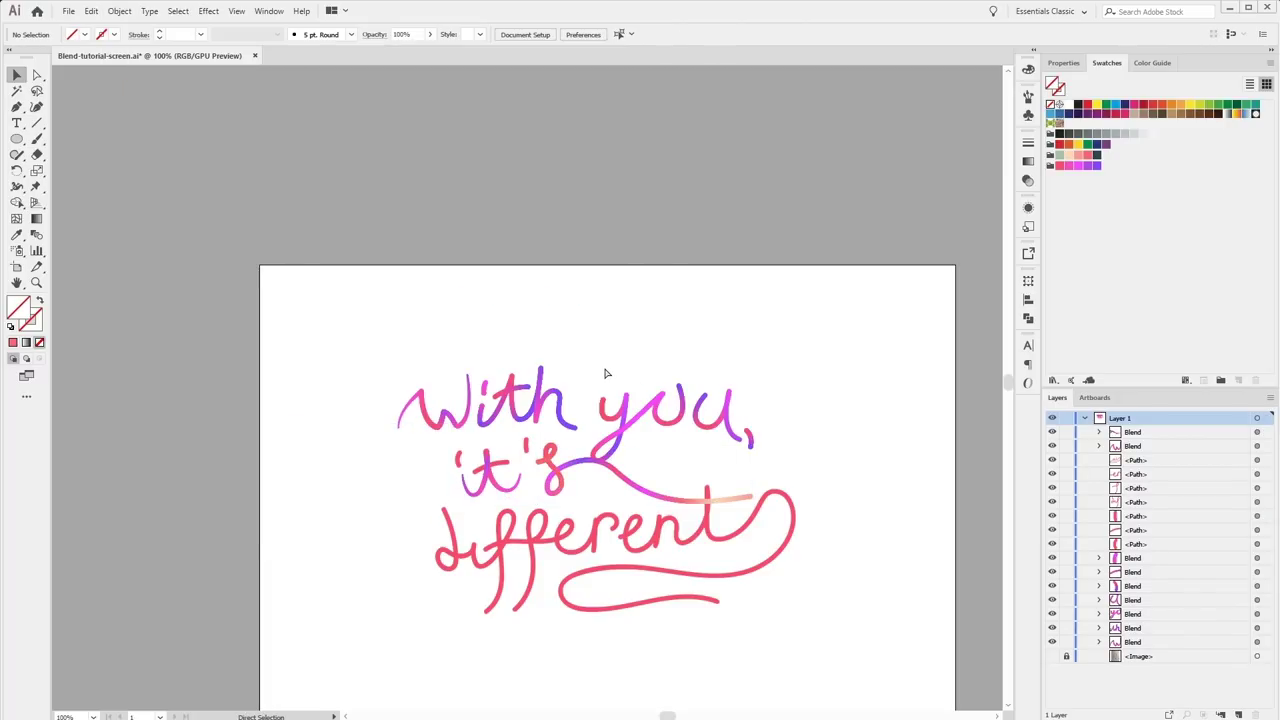
key(ctrl+plus)
key(ctrl+plus)
key(ctrl+plus)
drag(600, 363, 257, 126)
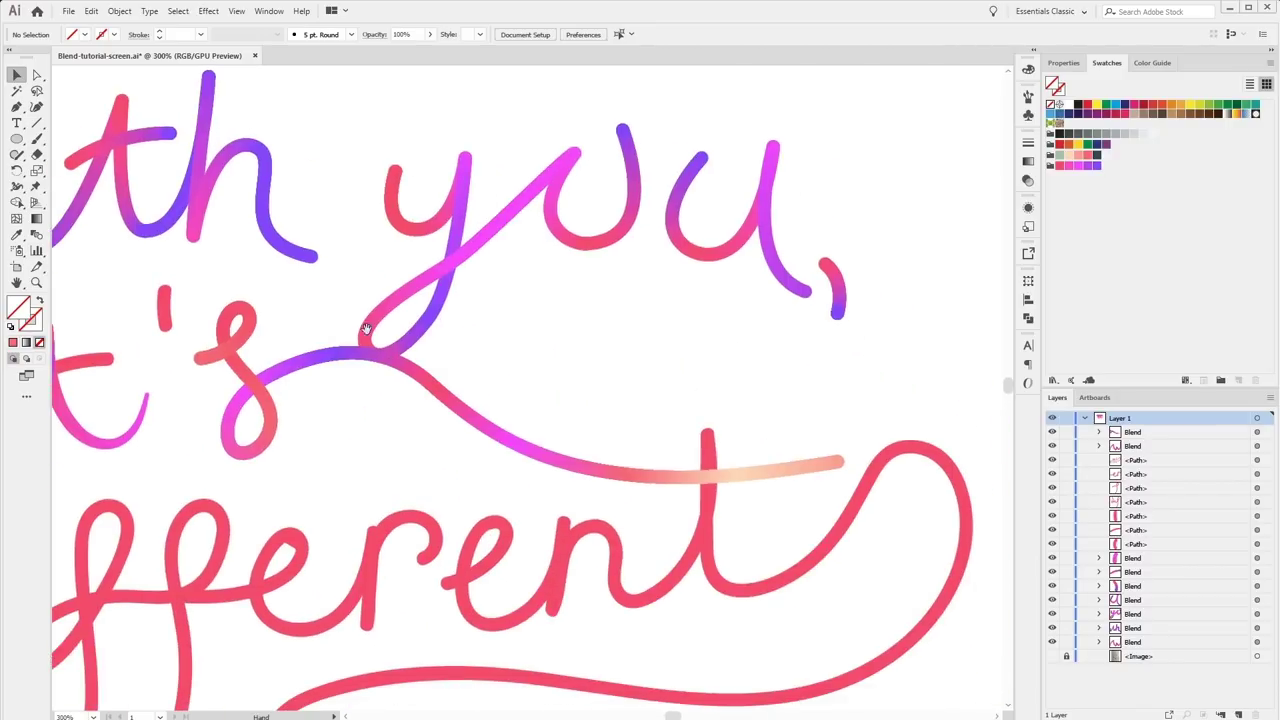
drag(366, 329, 496, 369)
scroll(392, 420, up, 2)
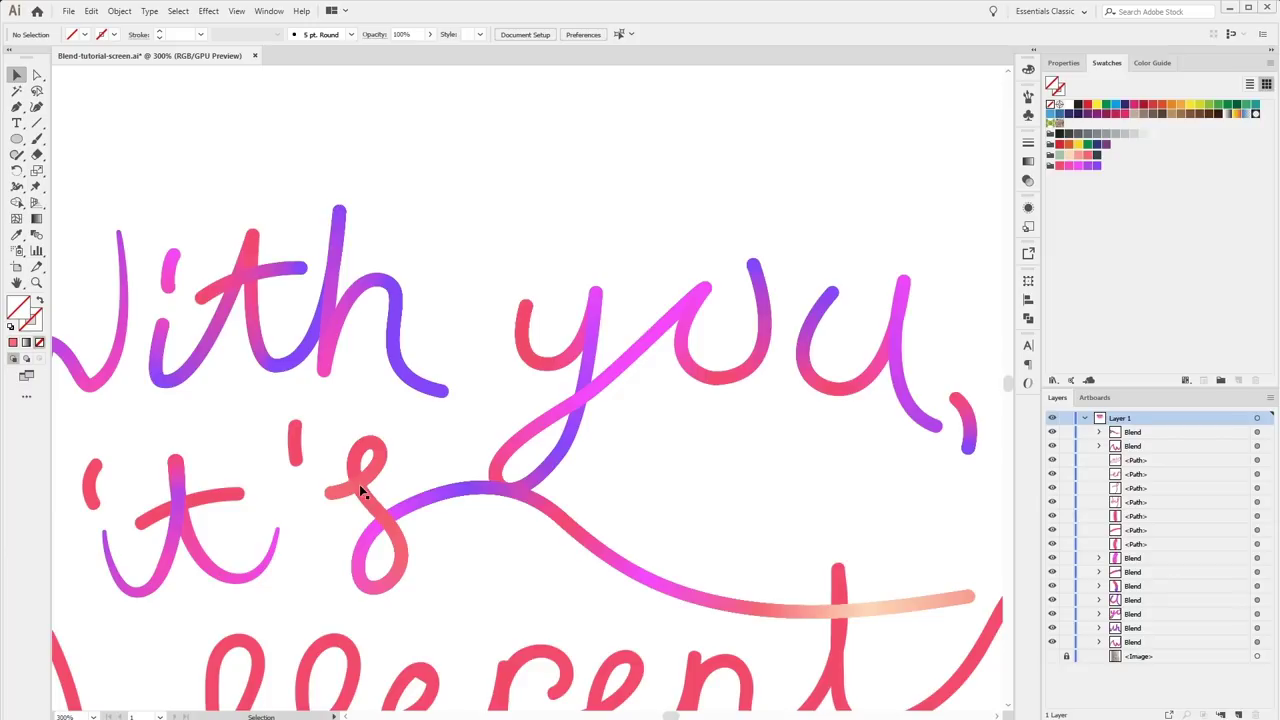
Isolate the swash blend and fill its starting dot with the purple swatch.
scroll(551, 528, left, 3)
scroll(500, 443, left, 1)
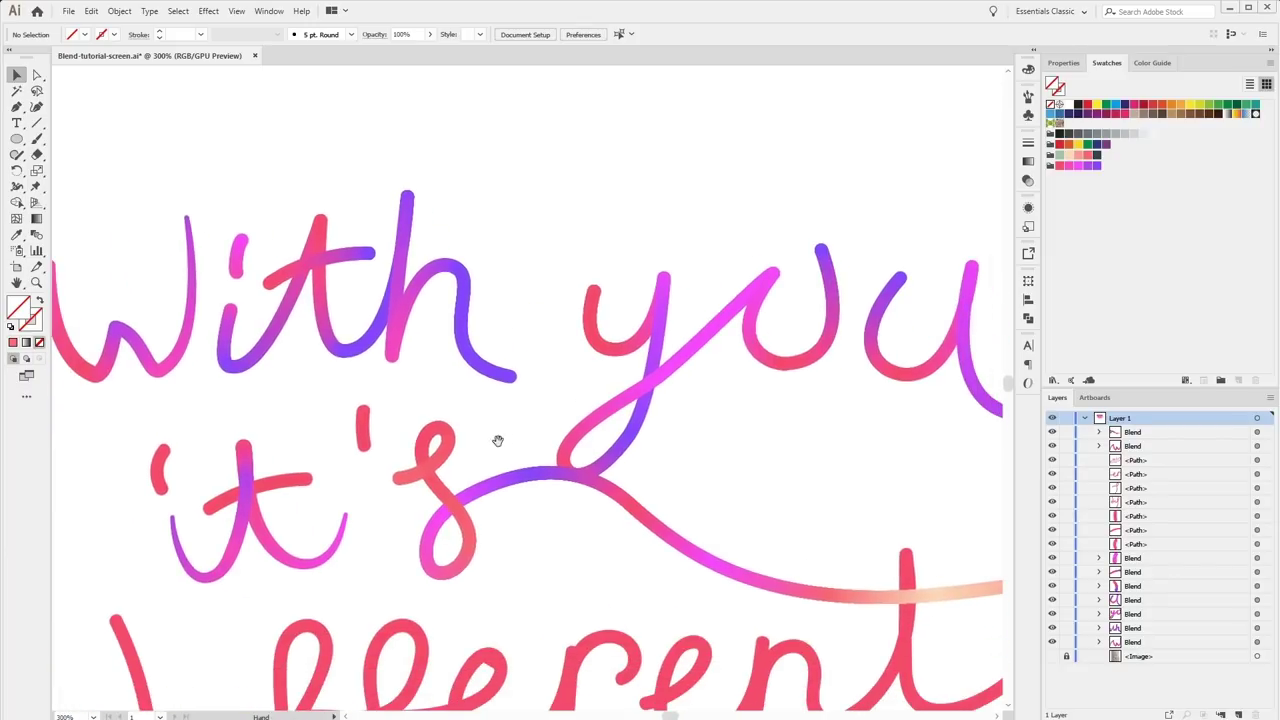
double_click(403, 479)
click(400, 478)
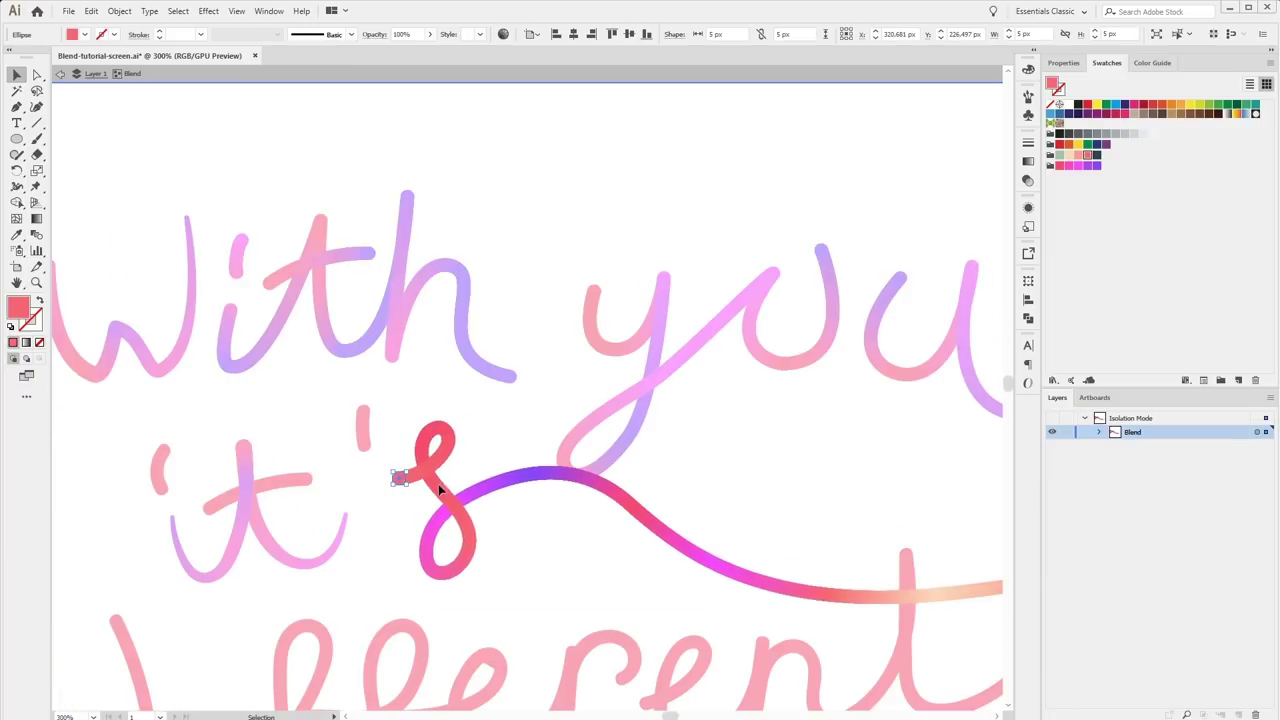
click(1096, 166)
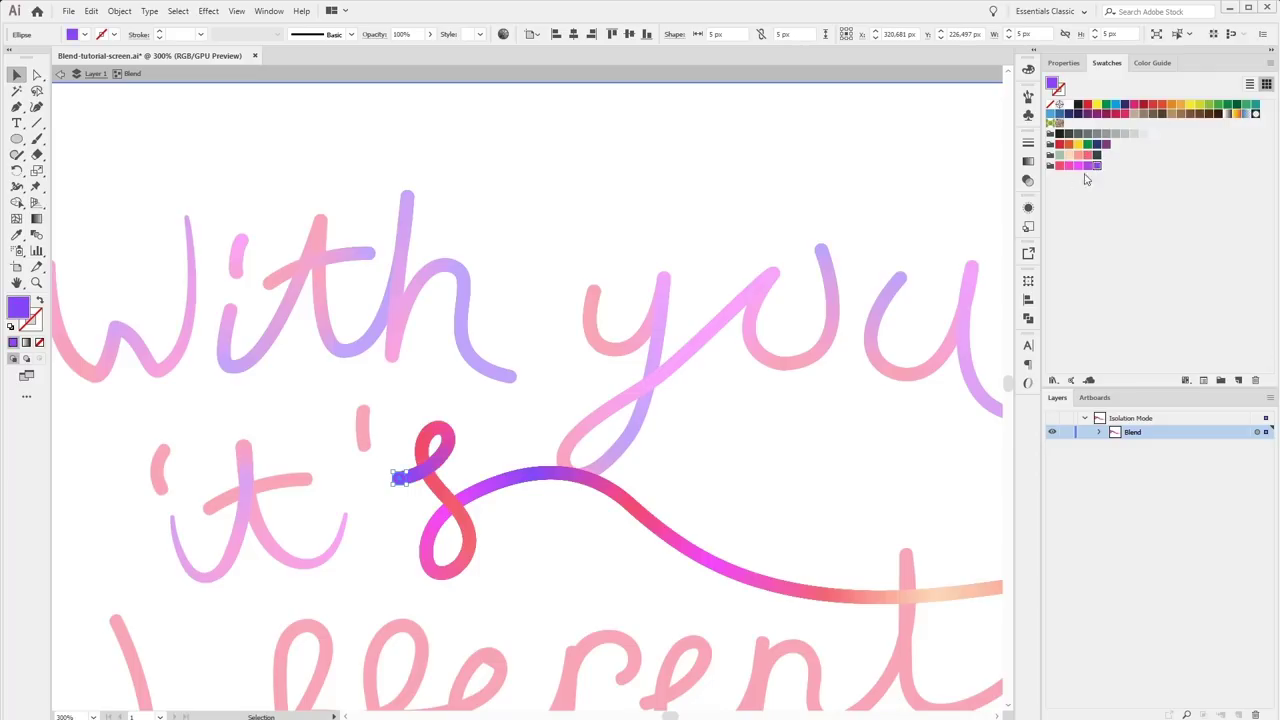
Exit isolation, review the swash blend in the Layers panel, and select the 'yo' blend.
double_click(489, 461)
key(ctrl+minus)
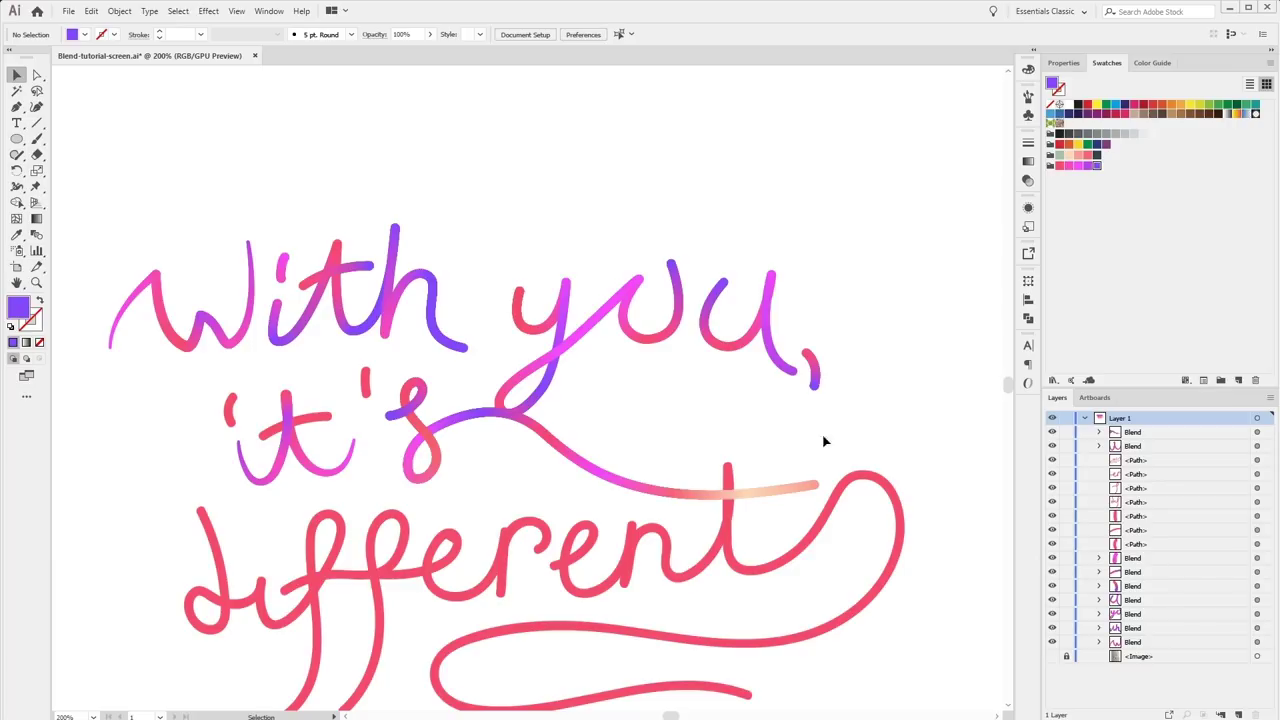
click(1099, 432)
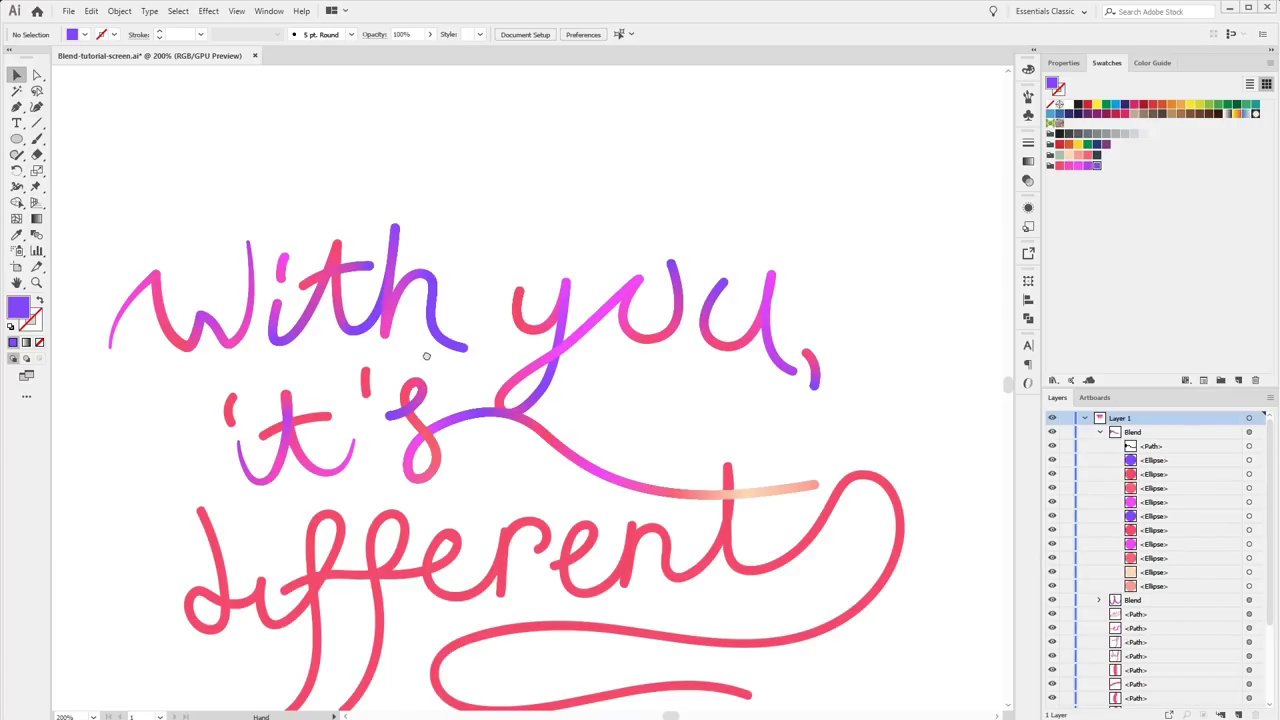
drag(451, 366, 558, 393)
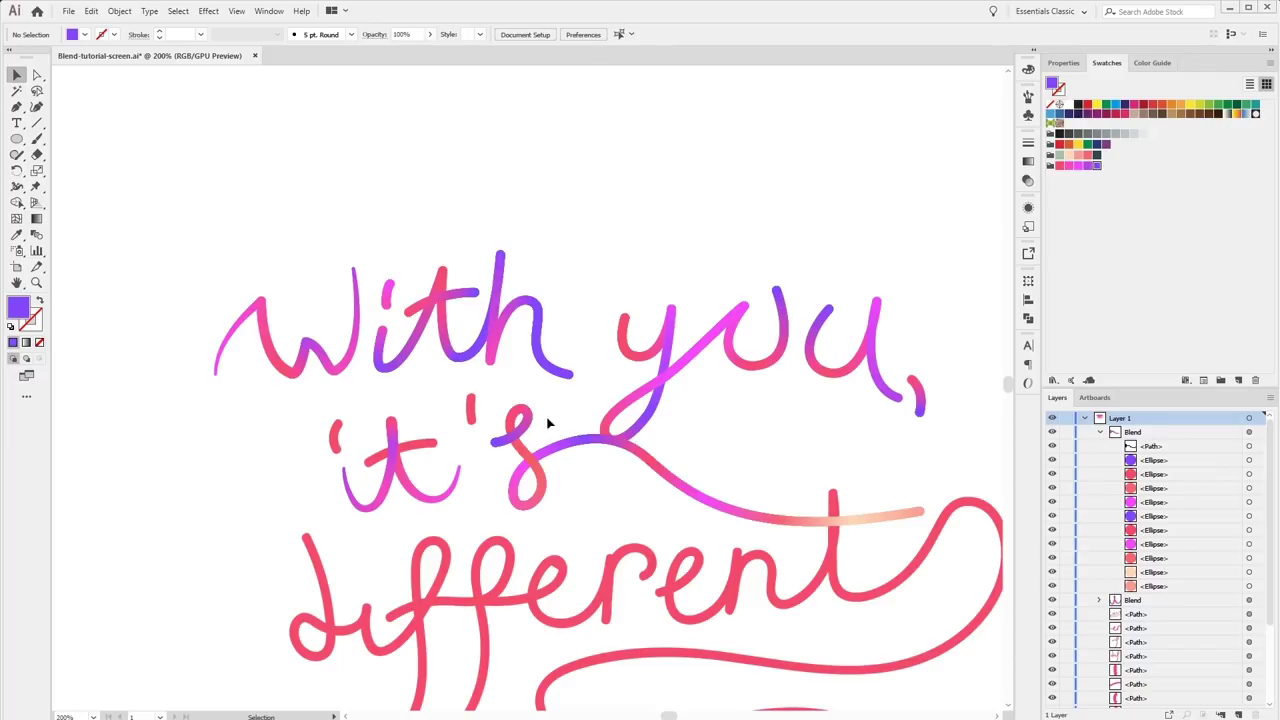
click(628, 322)
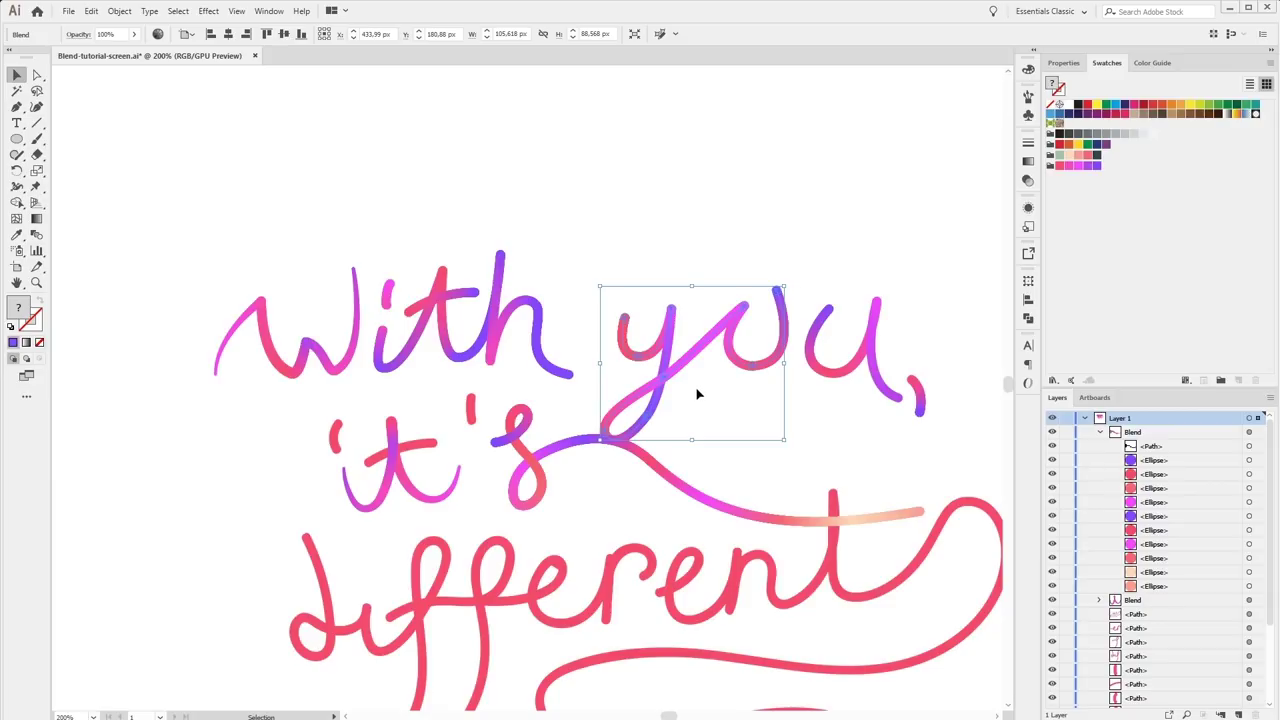
Zoom in on the s loop and isolate the gradient swoosh blend.
click(1249, 444)
key(a)
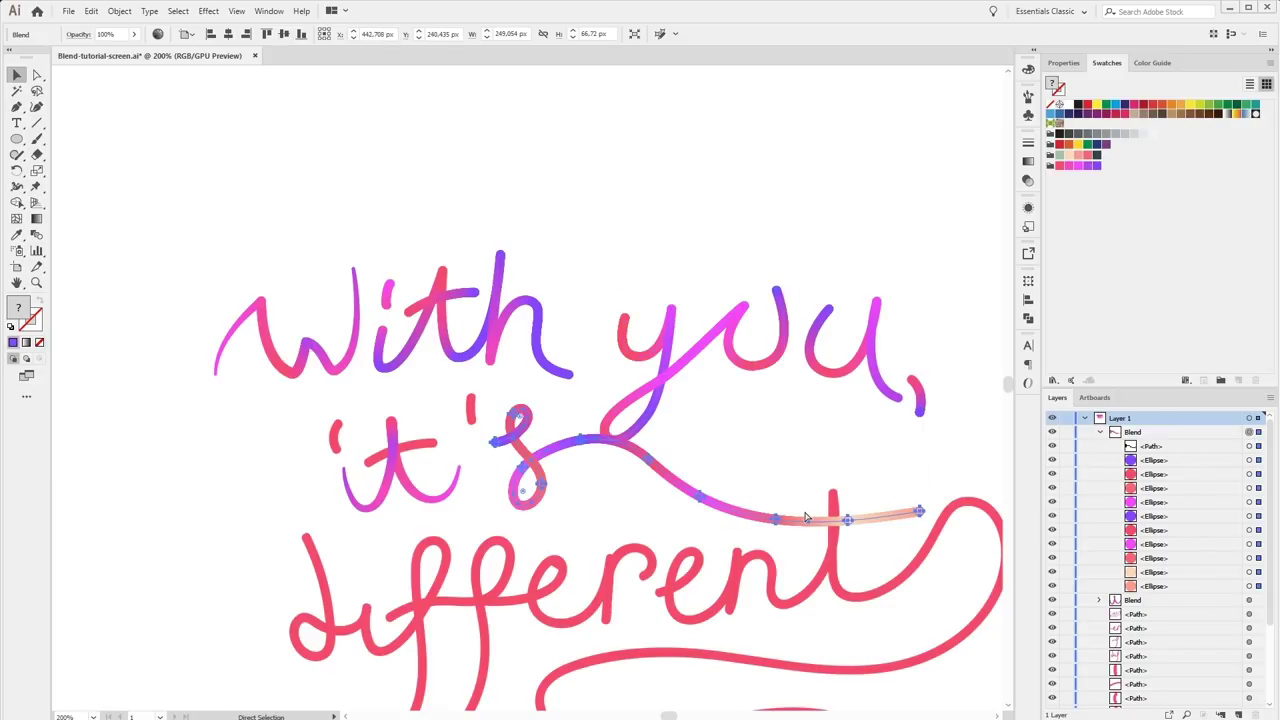
scroll(805, 517, up, 2)
scroll(806, 517, up, 2)
scroll(806, 514, up, 2)
drag(362, 333, 566, 421)
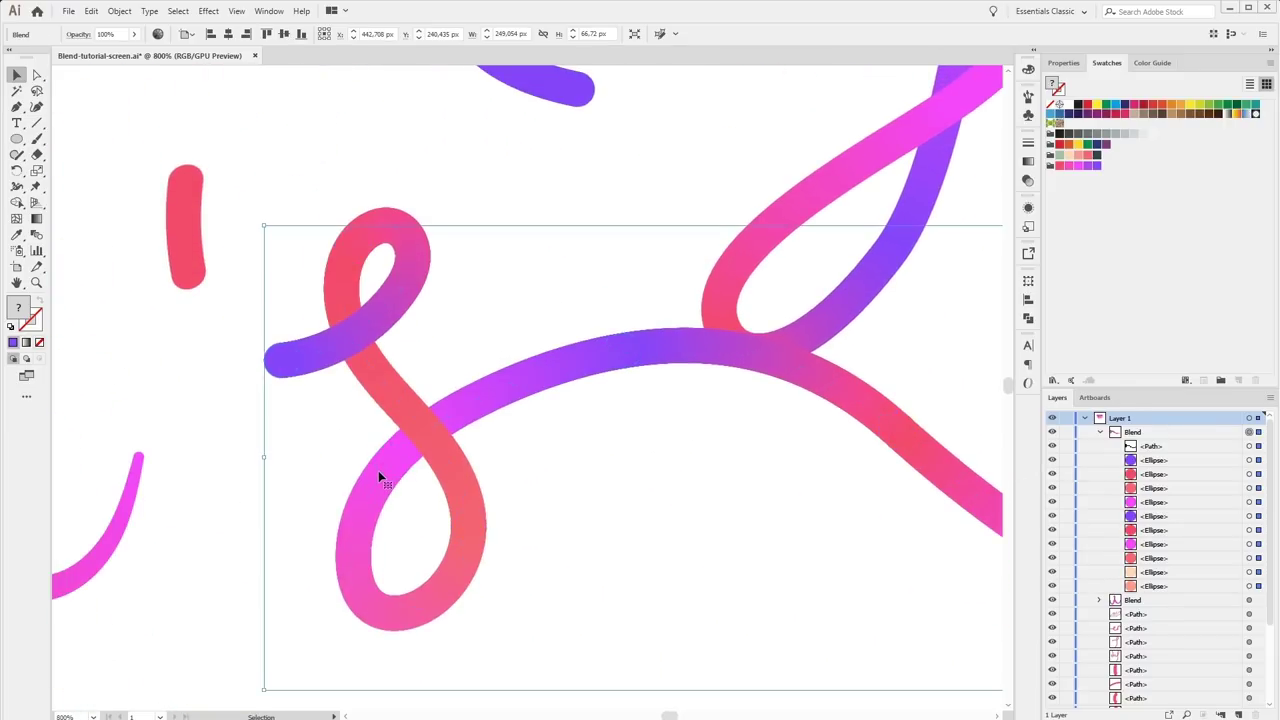
double_click(379, 475)
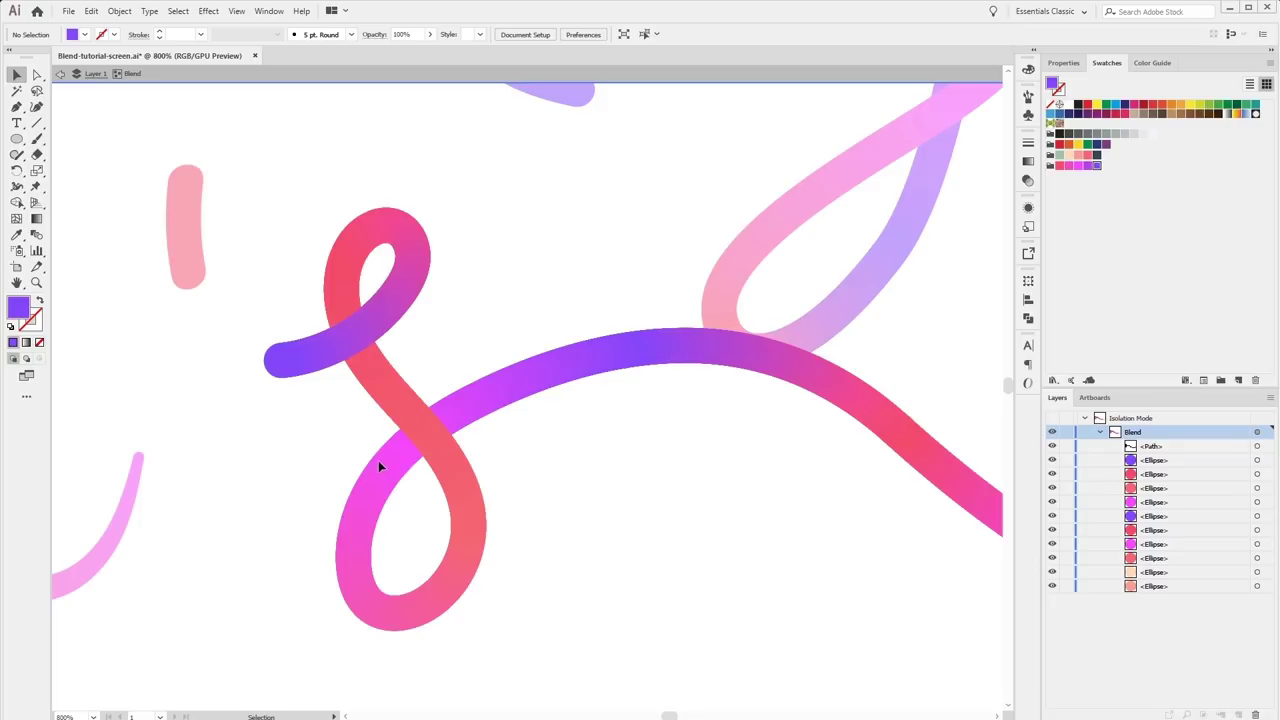
Test resizing and moving one blend dot, undo both changes, and deselect.
click(375, 460)
mouse_move(378, 458)
mouse_down()
mouse_move(401, 417)
mouse_move(441, 420)
mouse_up()
key(ctrl+z)
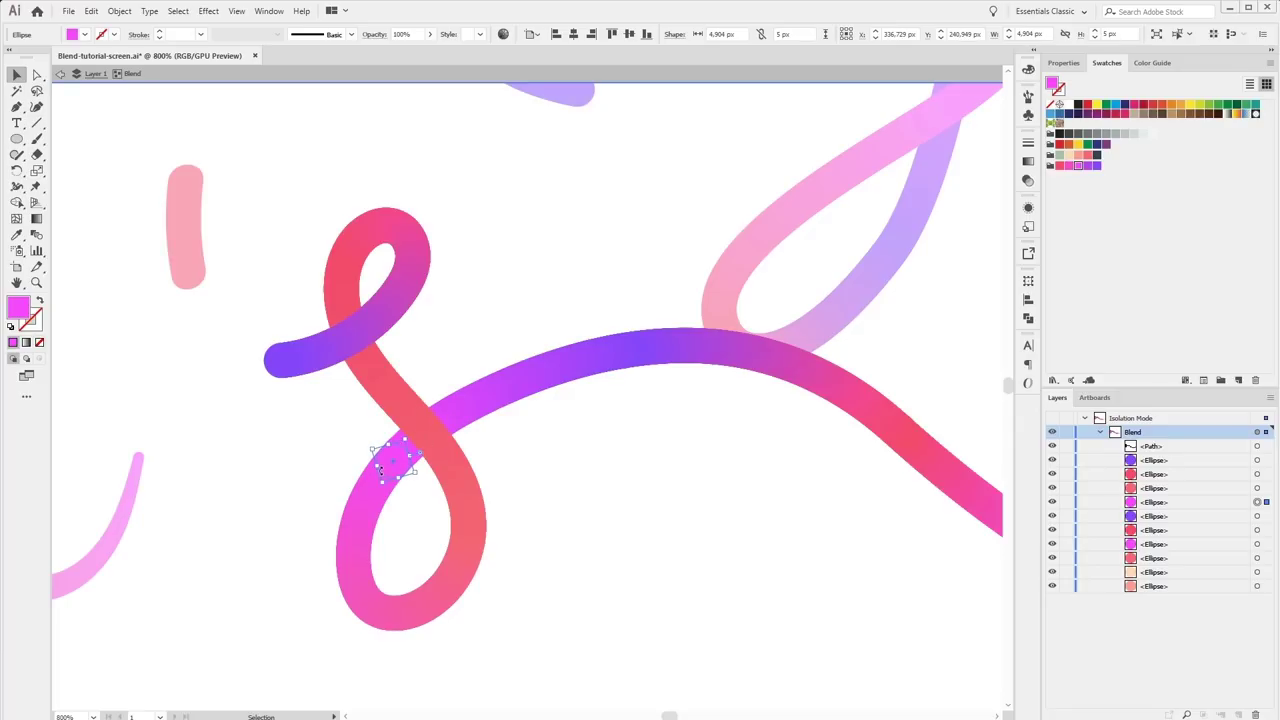
drag(392, 465, 431, 377)
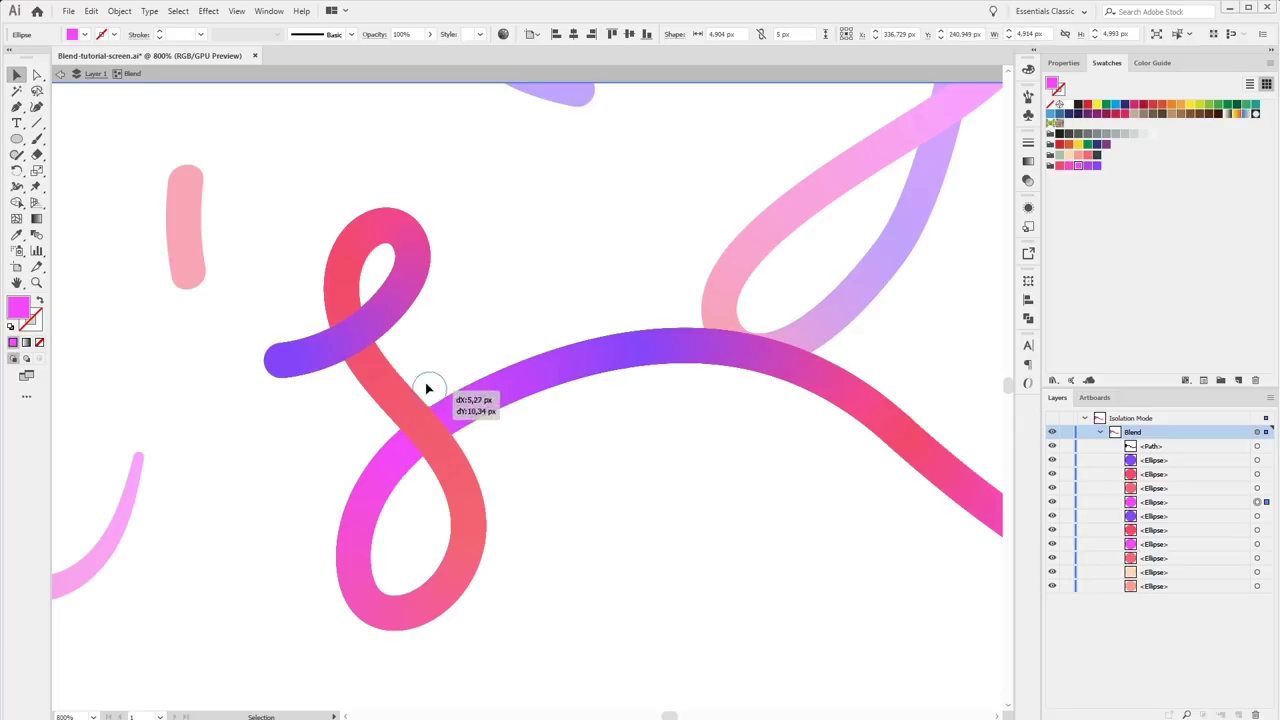
key(ctrl+z)
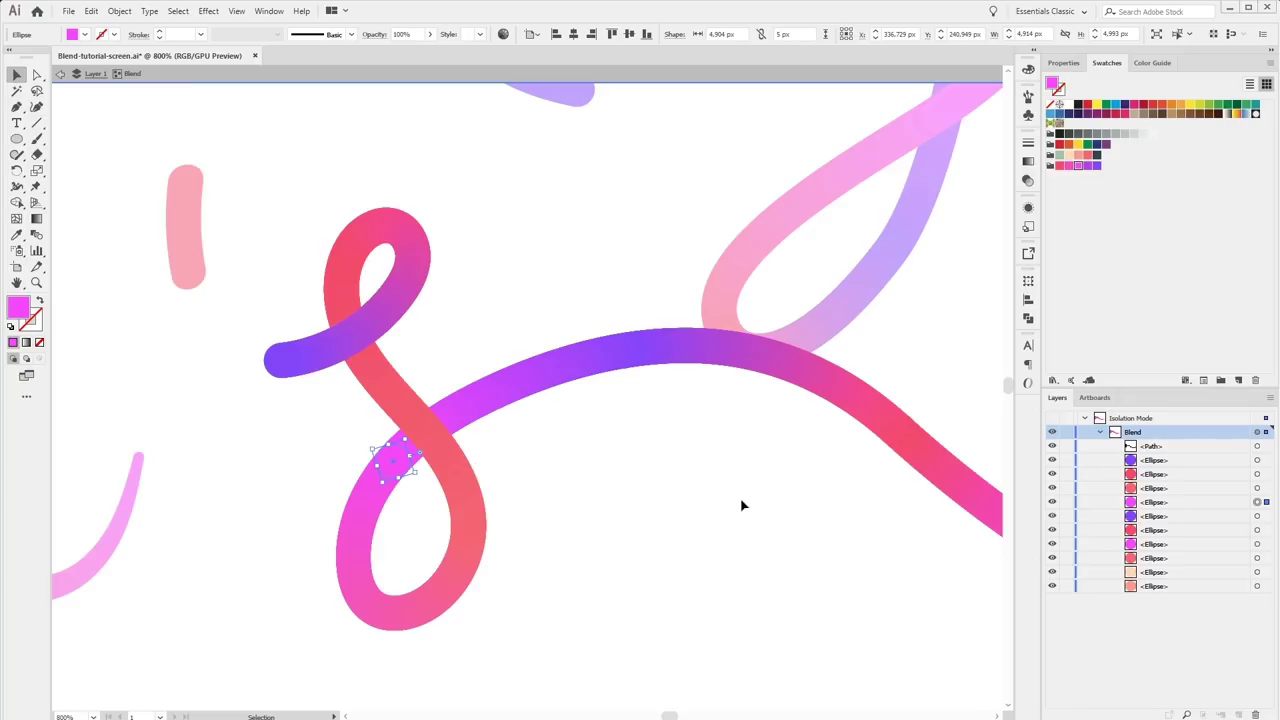
click(558, 573)
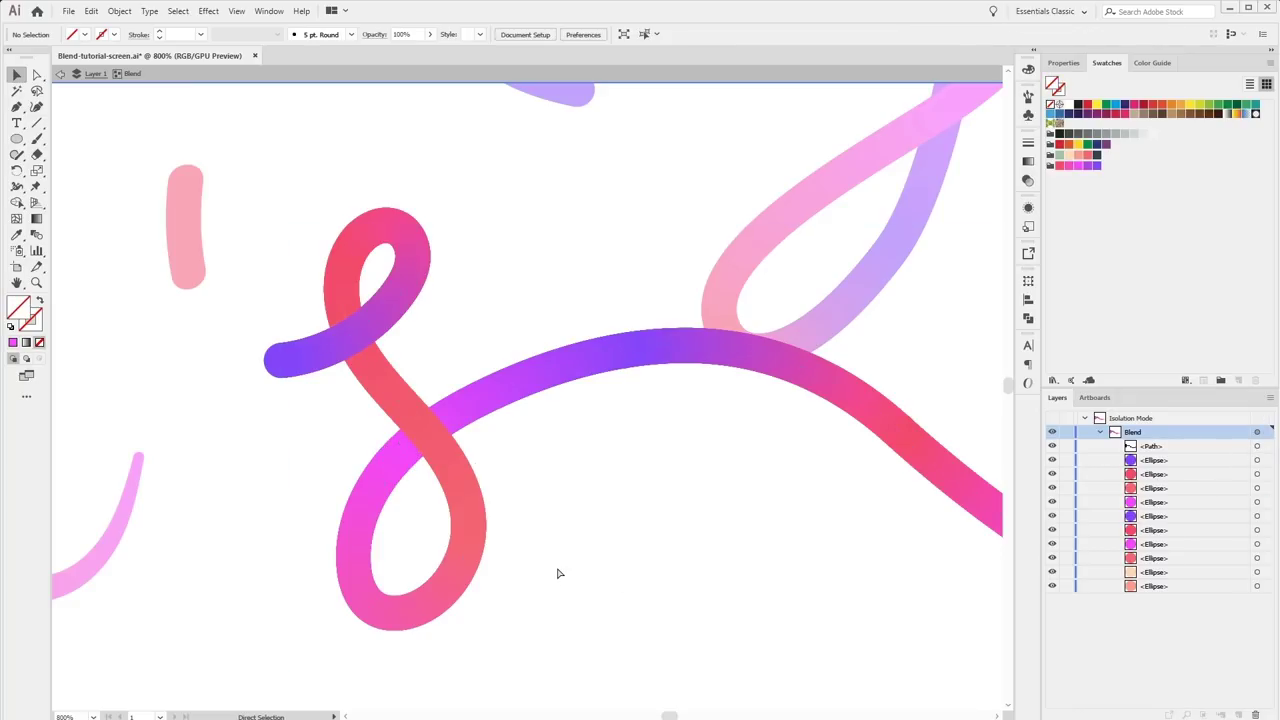
Exit isolation, move a straight blend copy above 'With you', and add the f stroke to the selection.
key(ctrl+0)
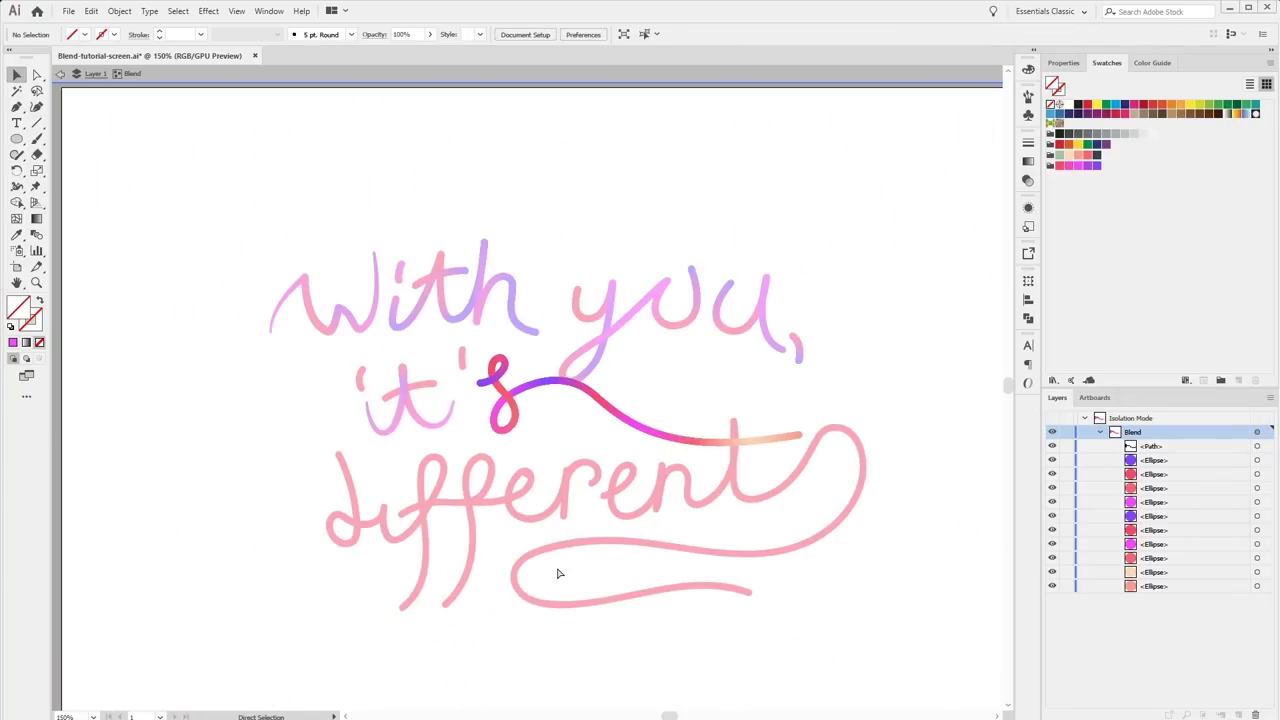
double_click(676, 397)
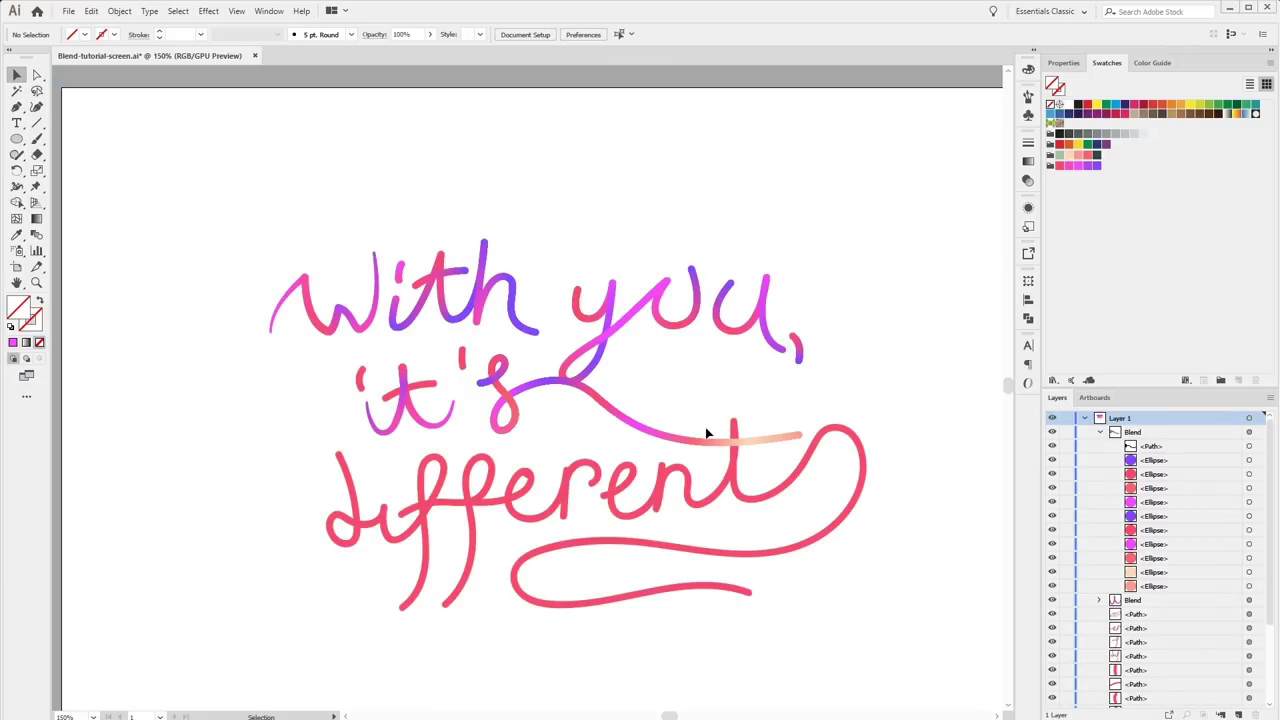
key(a)
key(ctrl+z)
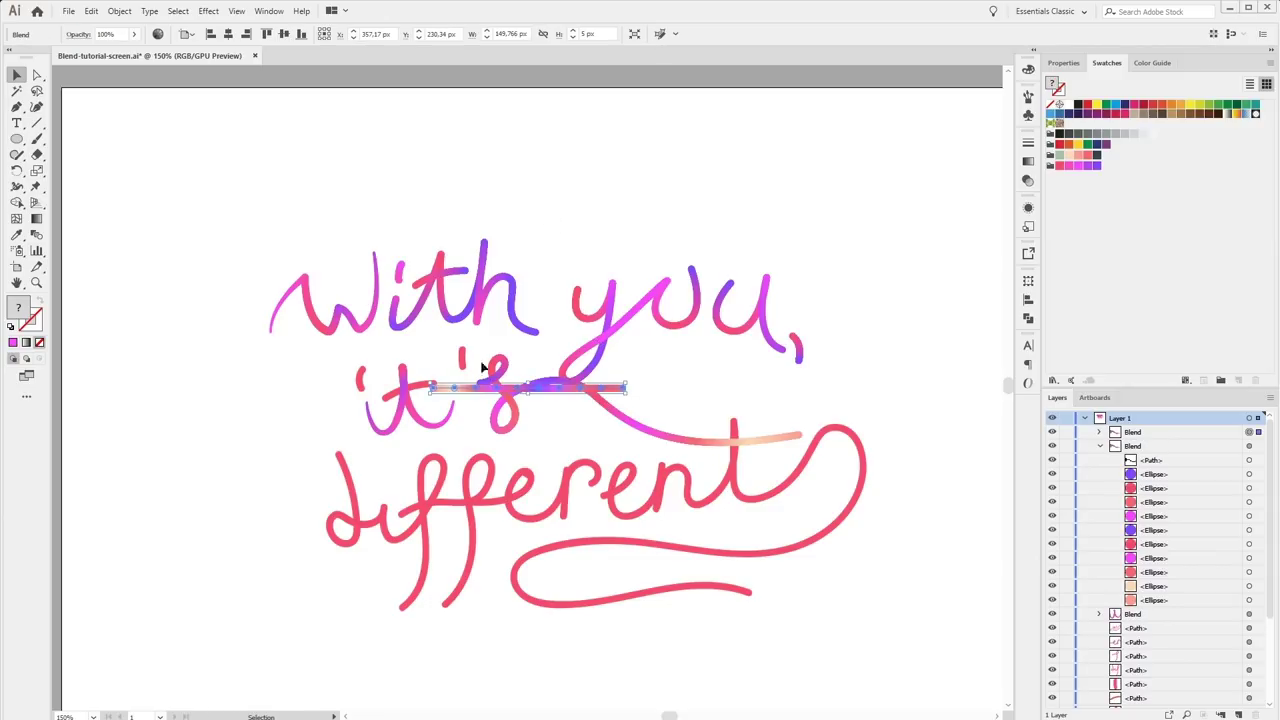
click(365, 358)
drag(457, 388, 332, 193)
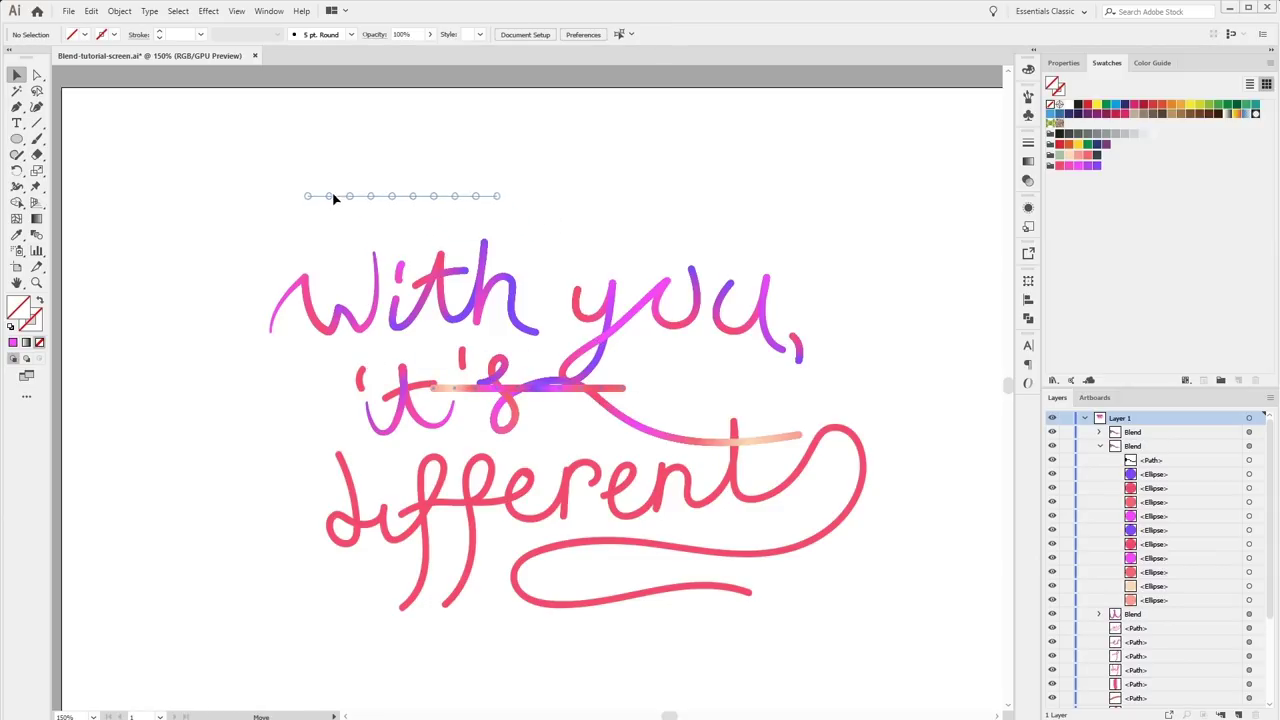
shift+click(347, 484)
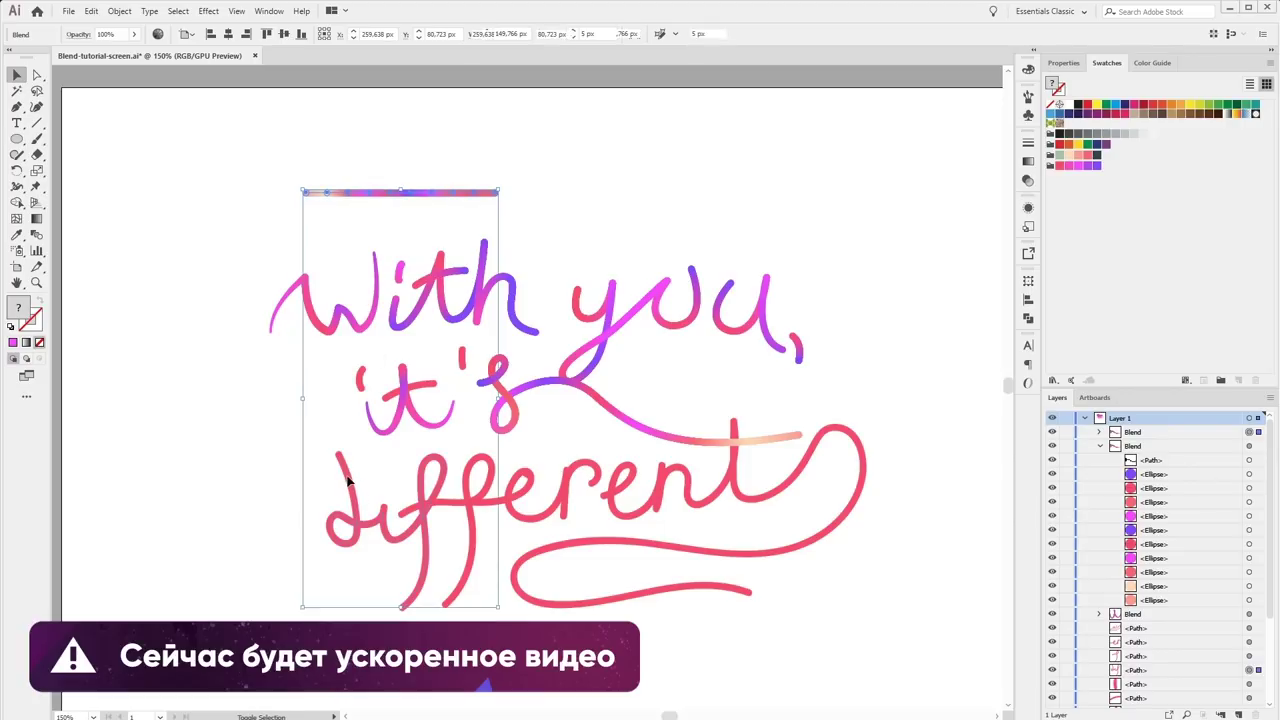
Replace Spine to wrap the gradient blend along both f strokes.
click(120, 11)
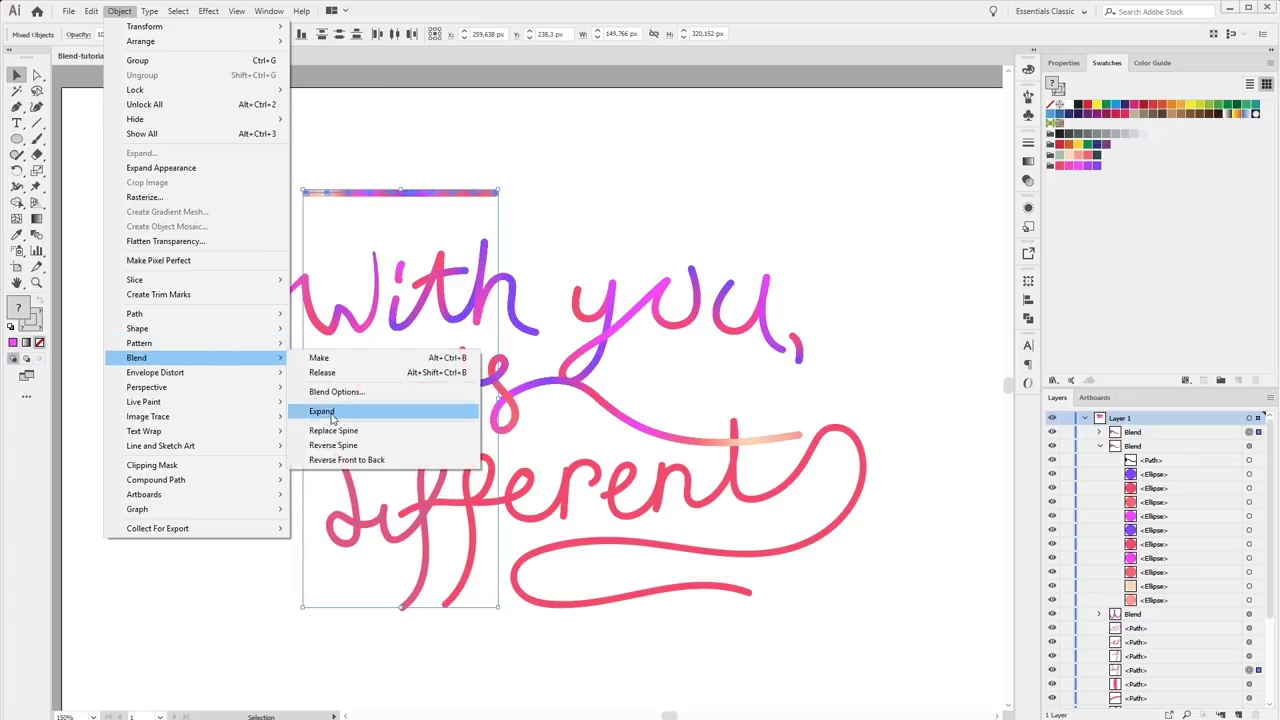
mouse_move(136, 357)
click(330, 428)
key(ctrl+z)
shift+click(451, 503)
click(120, 11)
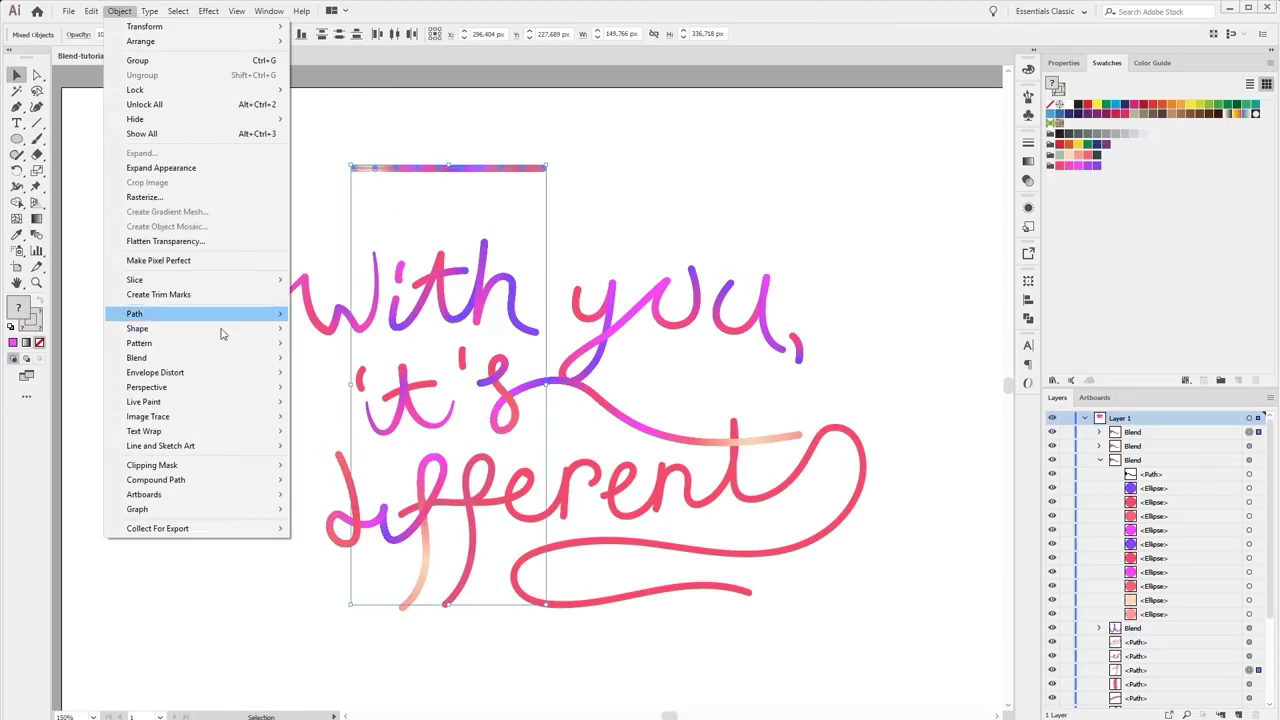
click(365, 394)
key(ctrl+z)
Wrap the blend along the lower swoosh and a short stroke in 'different'.
shift+click(524, 515)
click(120, 11)
click(350, 432)
key(ctrl+z)
shift+click(520, 492)
click(120, 11)
click(380, 429)
key(ctrl+z)
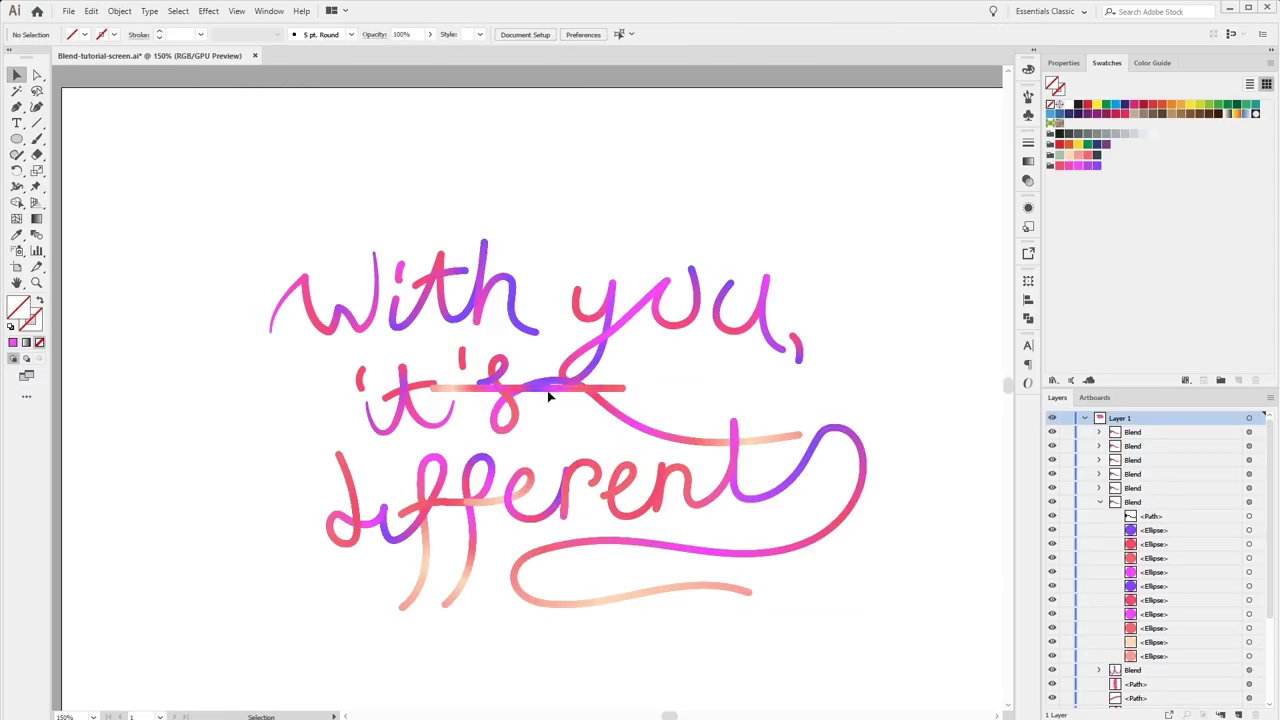
Wrap the blend along the t crossbar stroke in 'it's' and add anchor points to it.
click(360, 378)
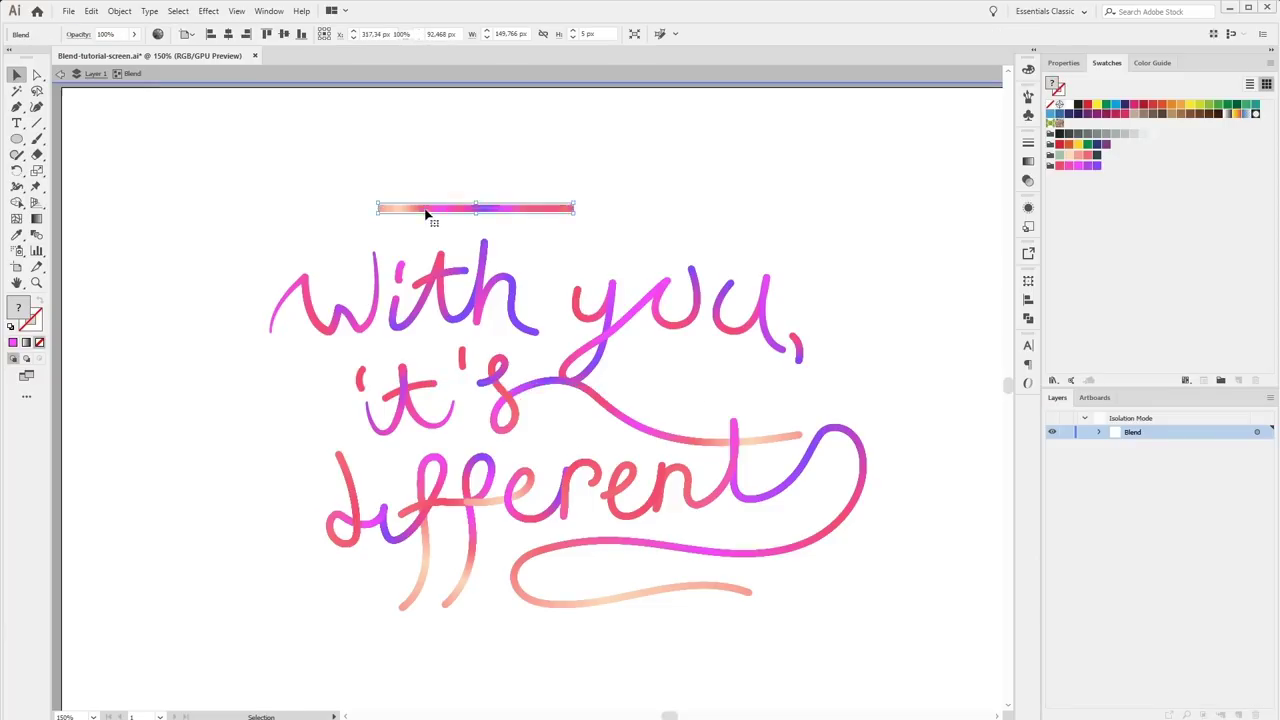
double_click(428, 211)
key(Escape)
click(119, 11)
click(340, 385)
click(119, 11)
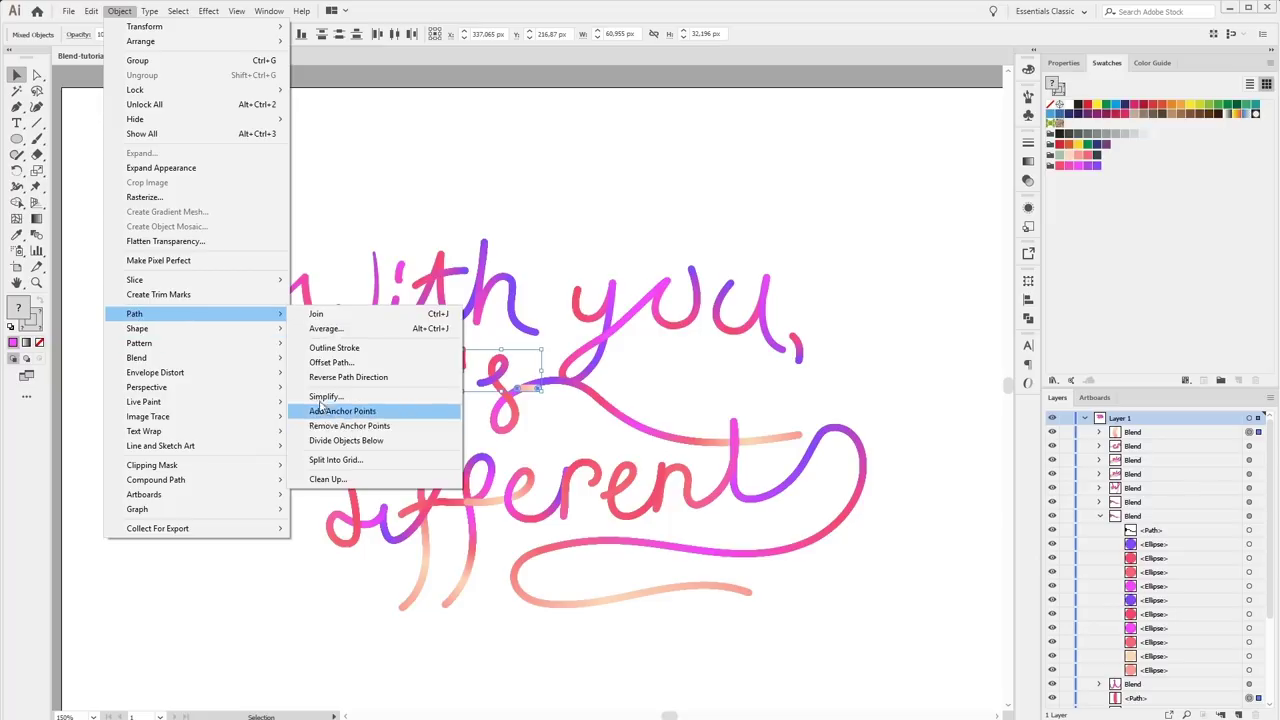
click(429, 409)
click(274, 400)
scroll(400, 385, up, 5)
drag(400, 385, 418, 387)
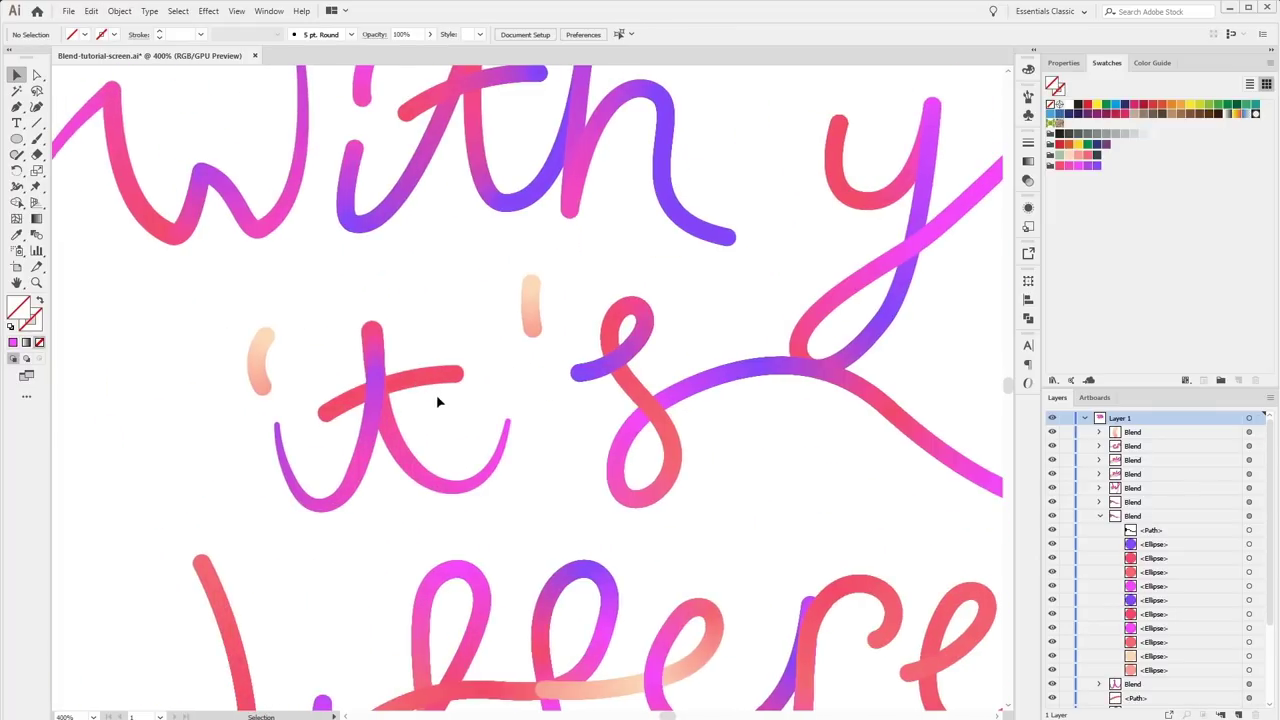
Shrink the left apostrophe blend's bottom dot to 2 px with linked proportions.
key(a)
key(v)
double_click(268, 383)
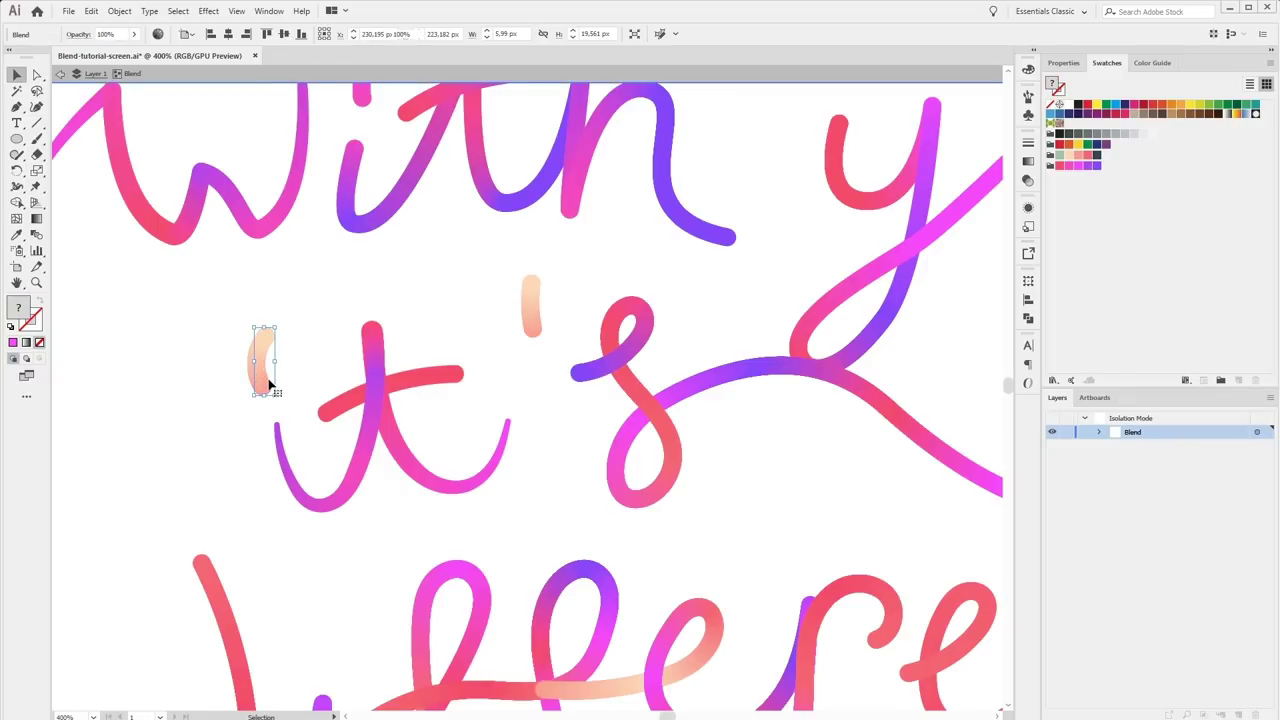
click(268, 383)
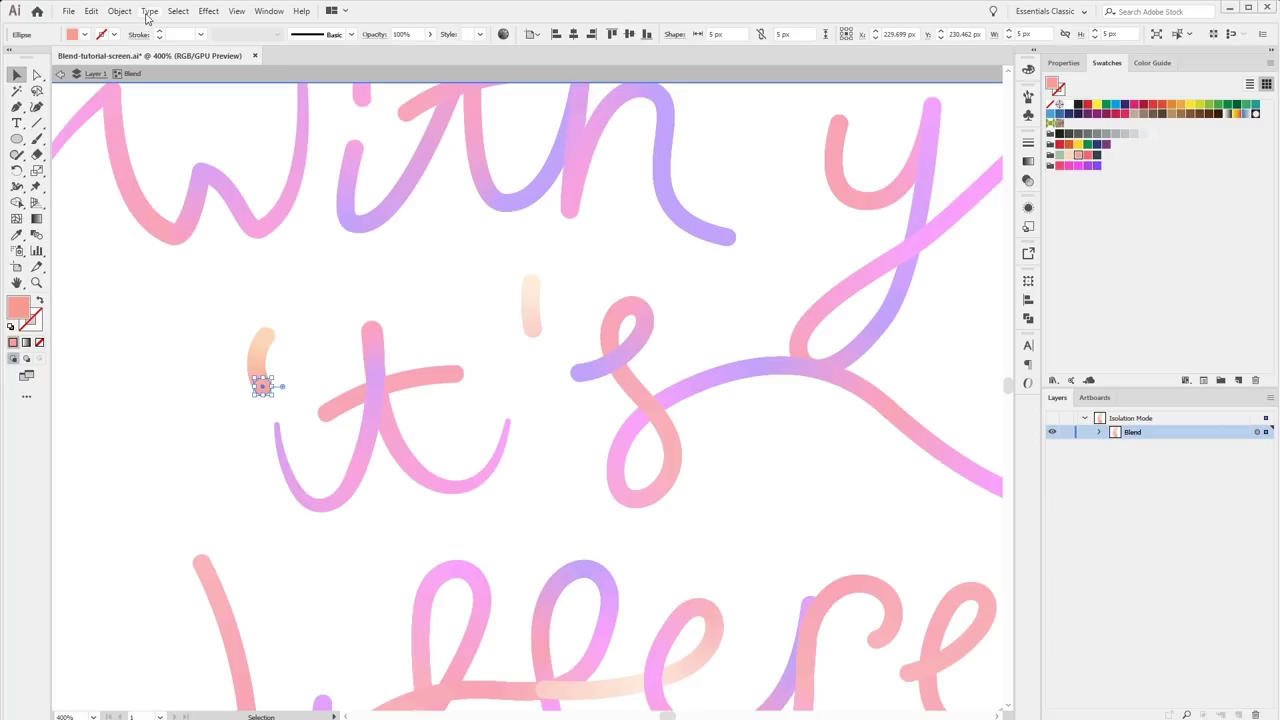
click(760, 34)
double_click(790, 34)
text(2)
key(Return)
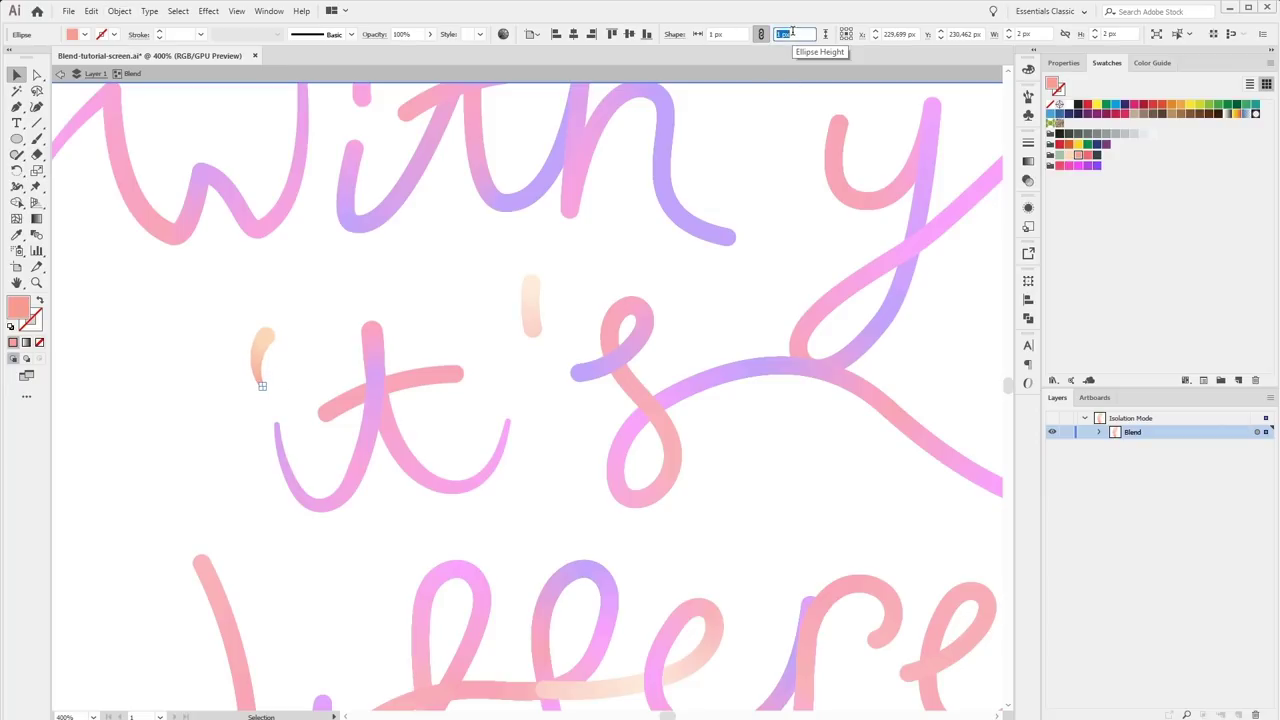
double_click(466, 243)
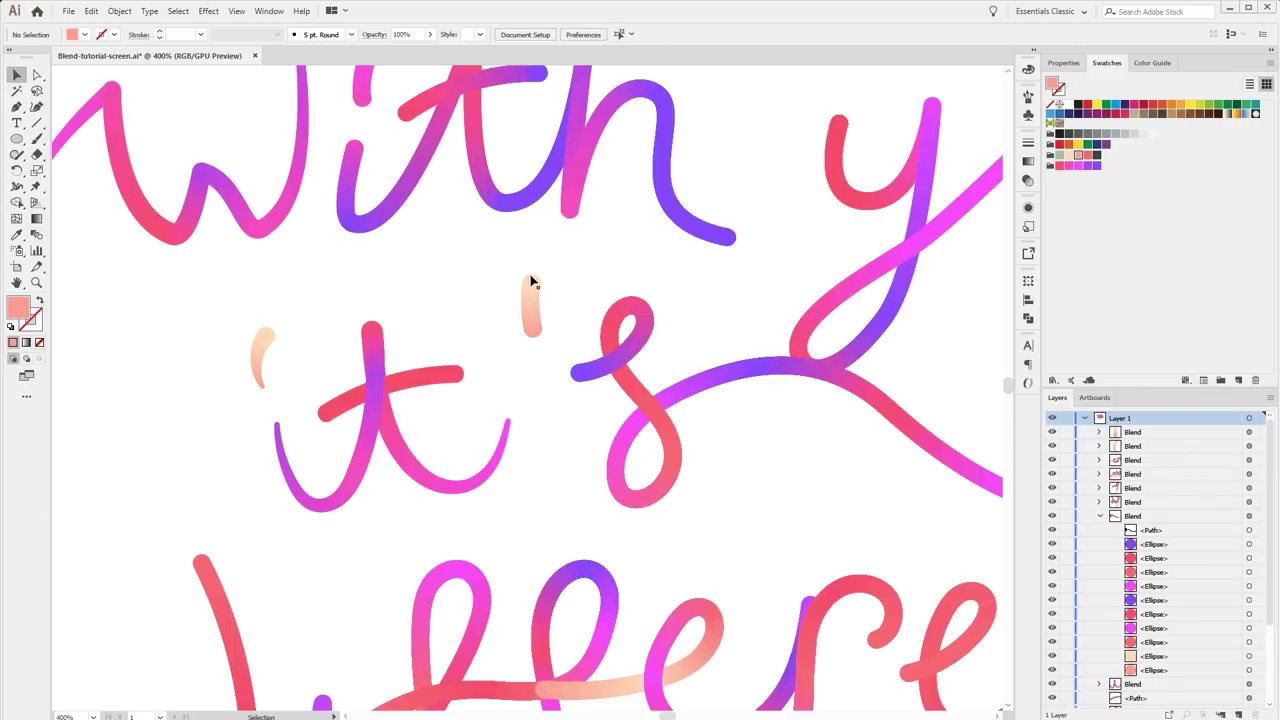
Shrink the right apostrophe blend's bottom dot to 2 px.
click(531, 281)
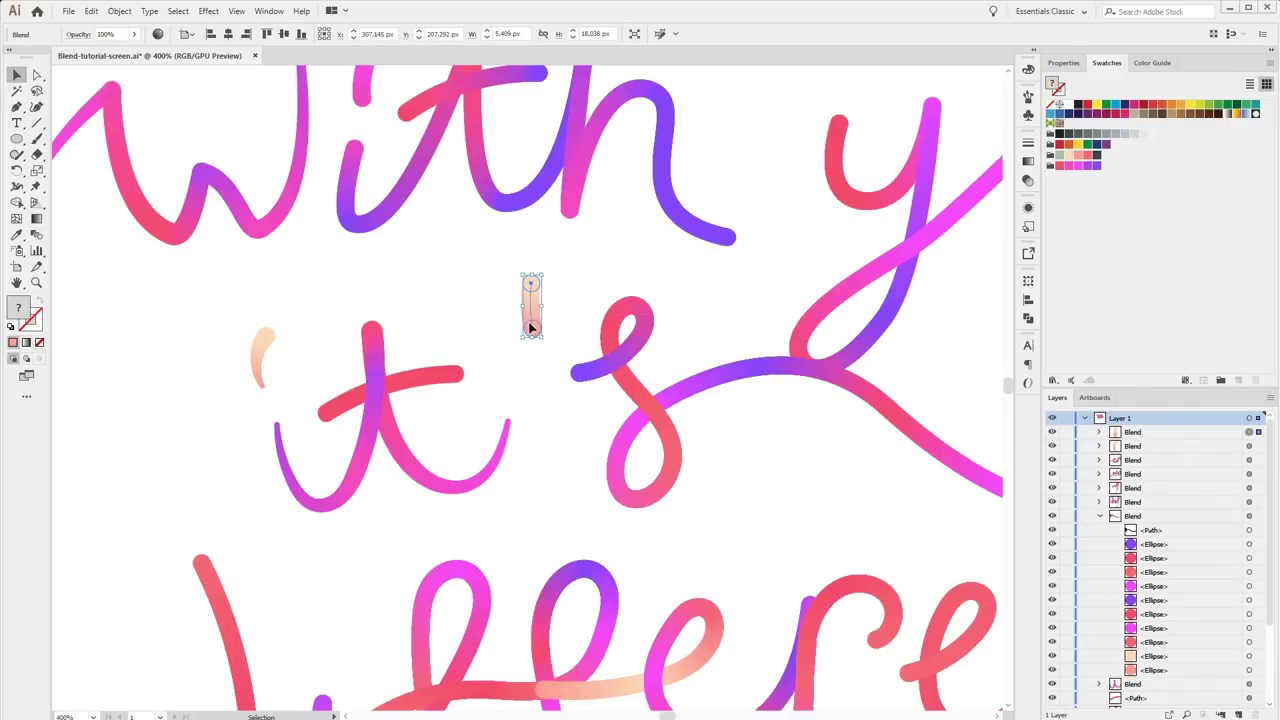
double_click(530, 326)
click(530, 327)
click(736, 34)
text(2)
key(Return)
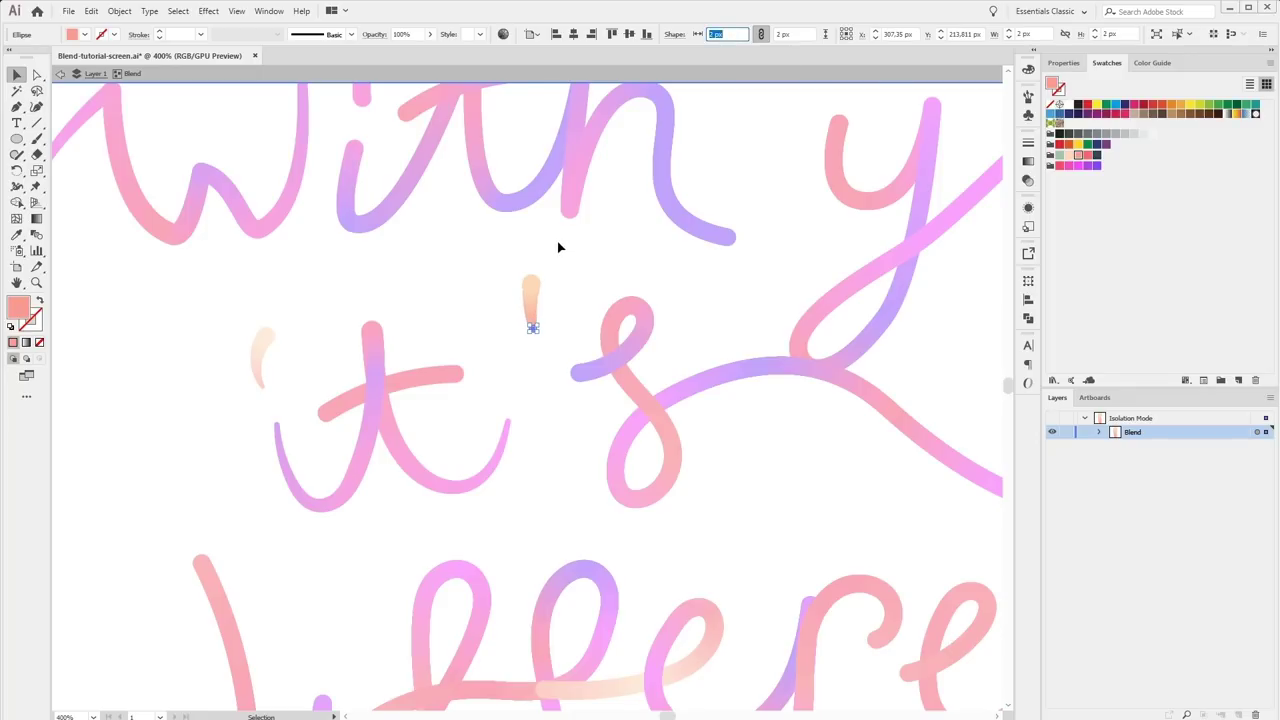
double_click(600, 292)
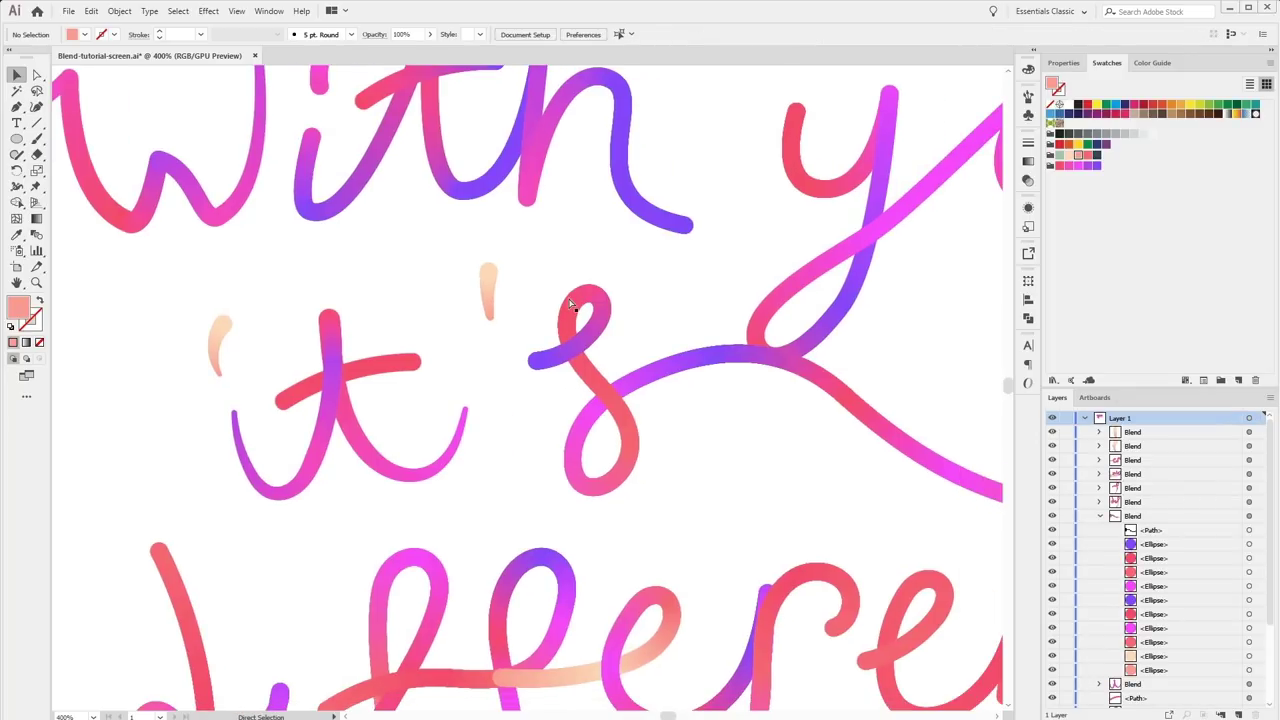
Zoom in on the ff letters and select the 'ere' blend.
scroll(571, 304, down, 2)
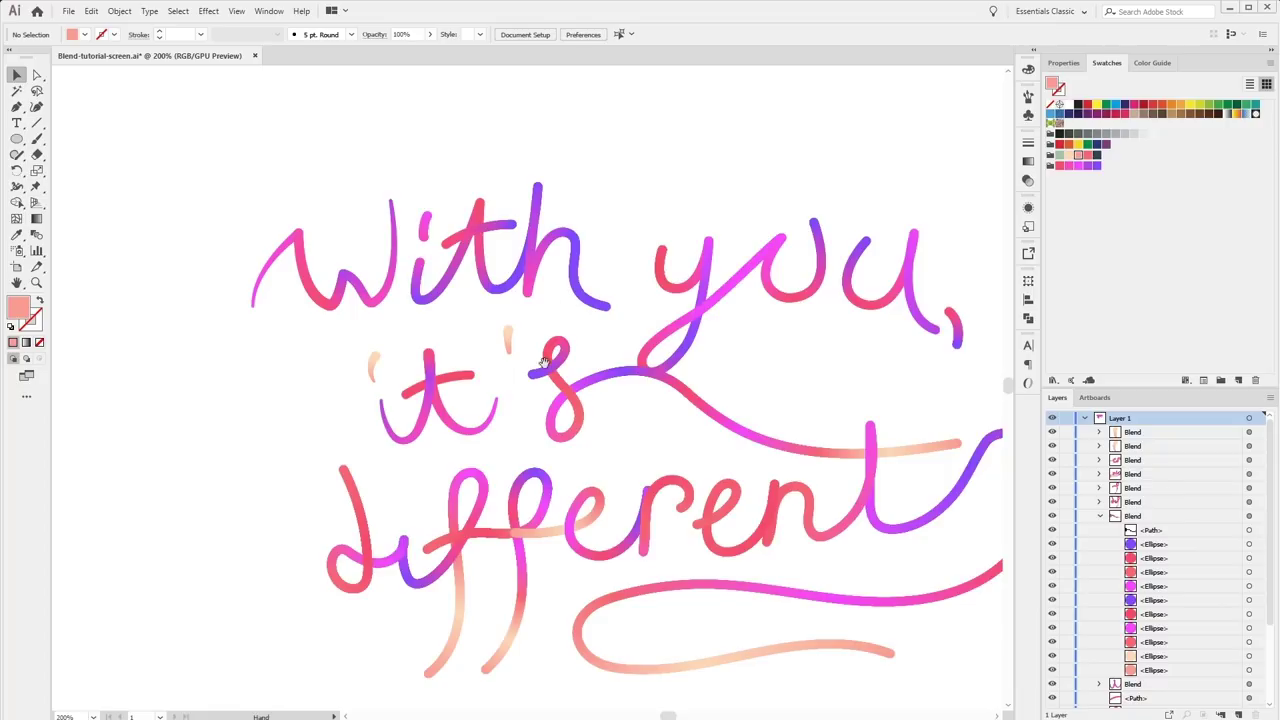
drag(571, 294, 494, 258)
scroll(527, 272, up, 1)
scroll(527, 272, up, 1)
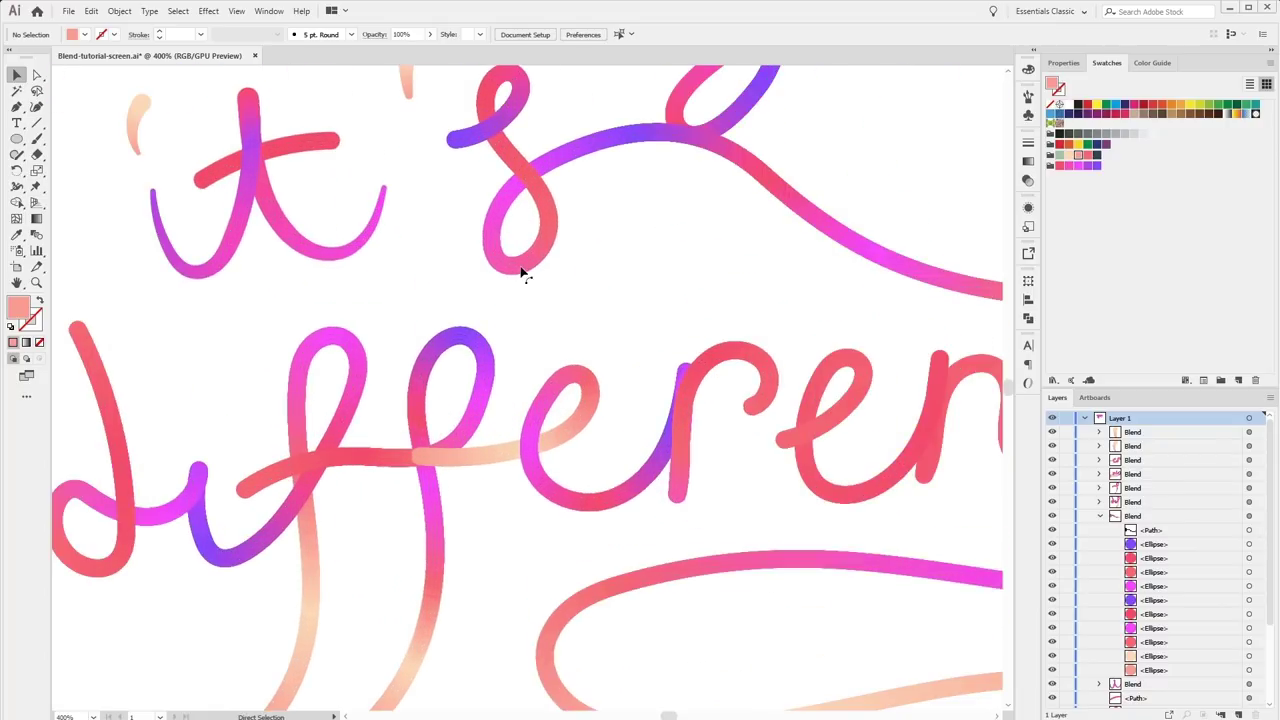
drag(336, 474, 400, 402)
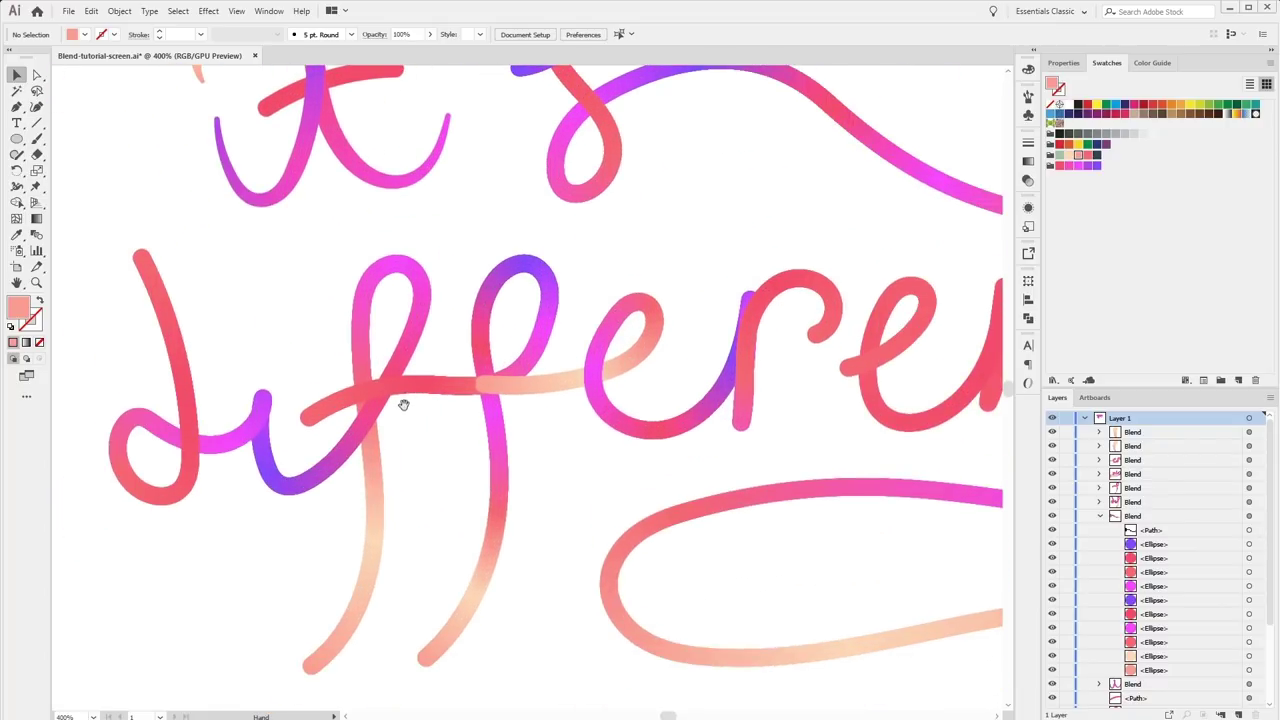
click(560, 386)
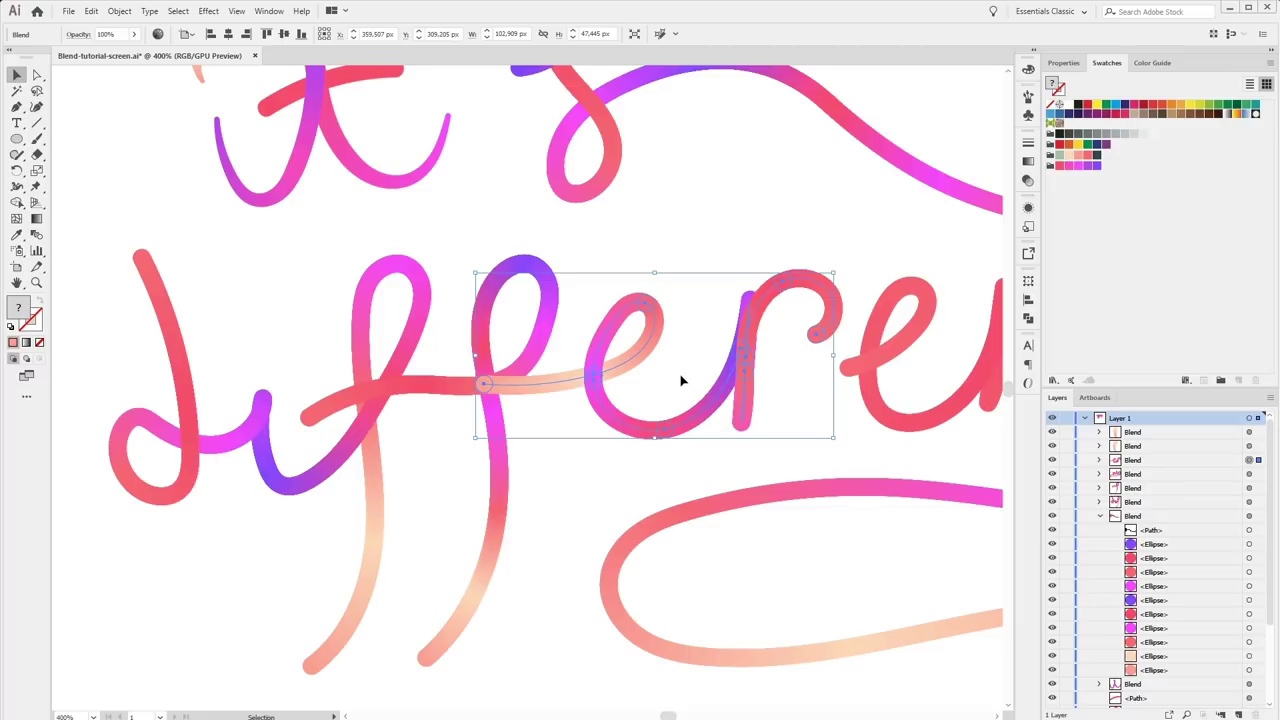
In the Layers panel, move the 'ere' blend row below the 'ff' blend.
click(1100, 516)
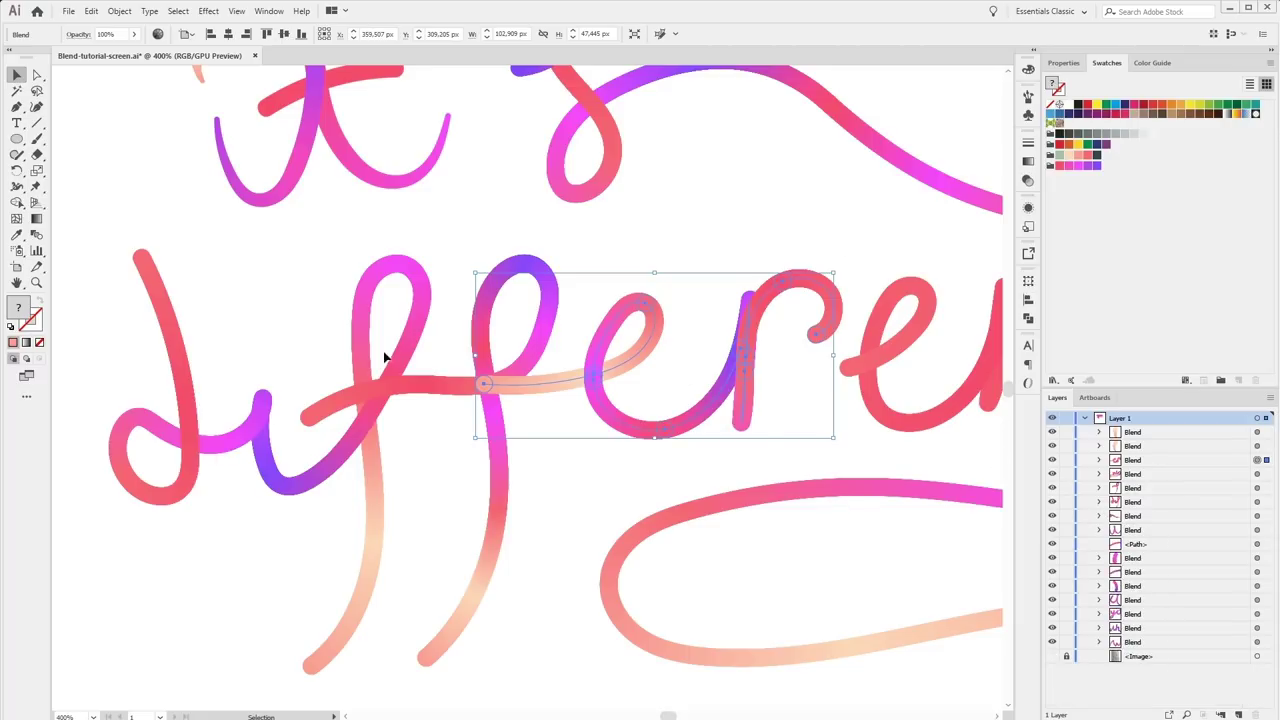
click(418, 392)
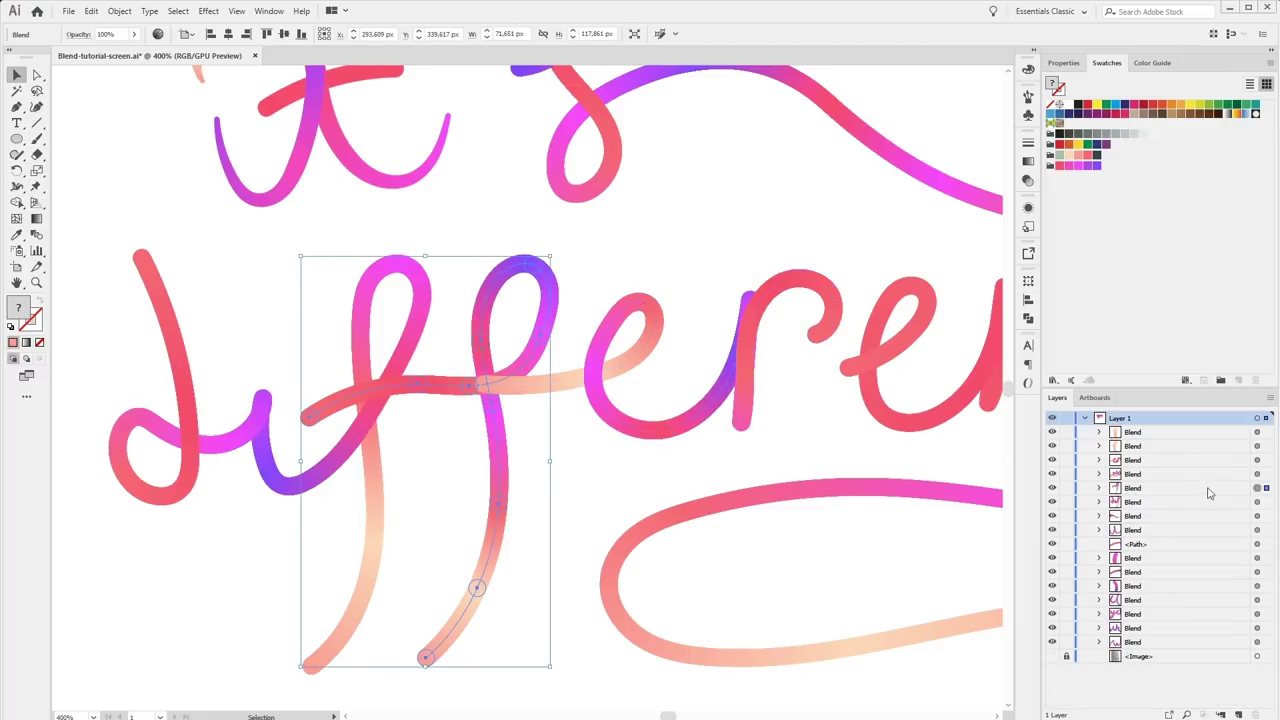
click(1257, 474)
click(1257, 460)
drag(1206, 466, 1195, 496)
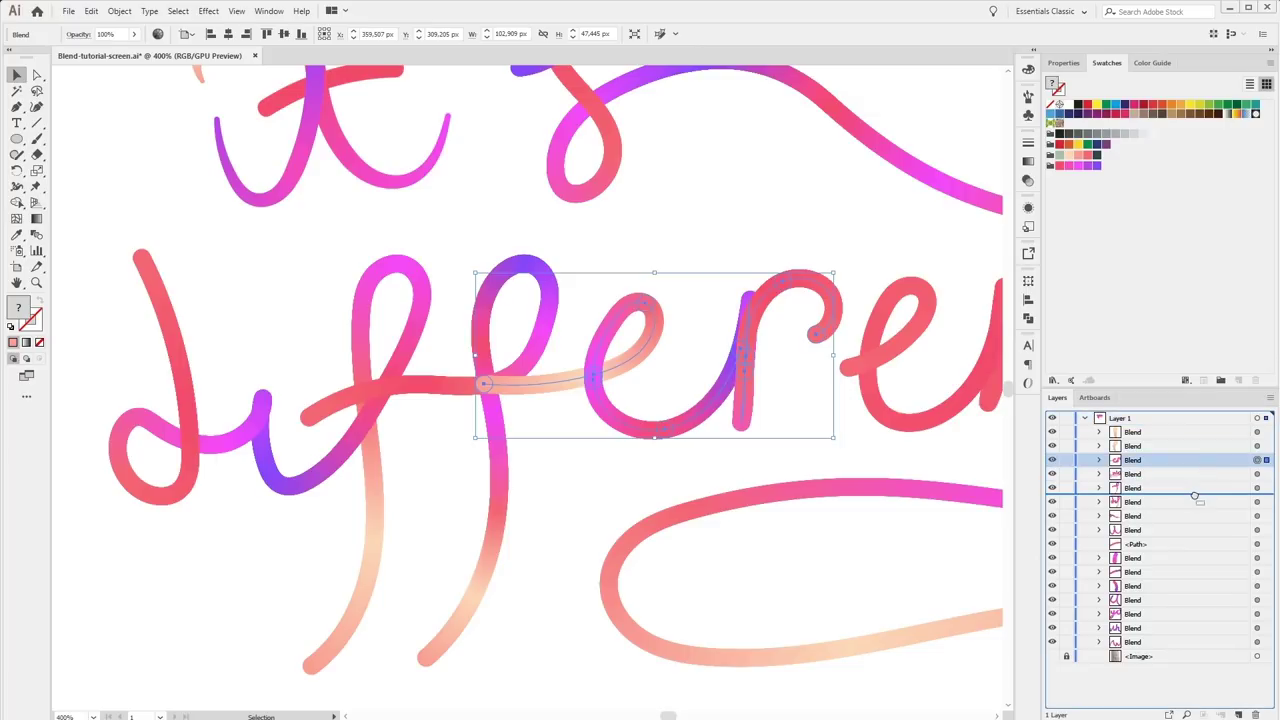
click(571, 463)
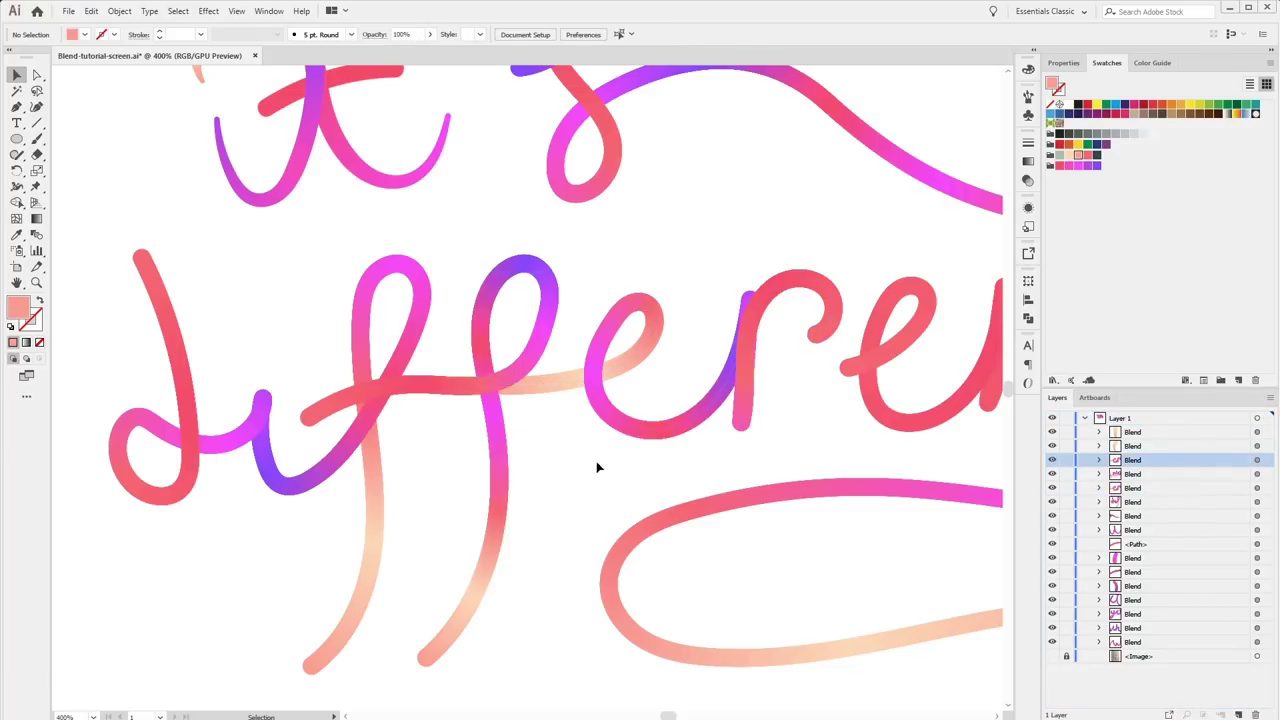
drag(597, 463, 460, 447)
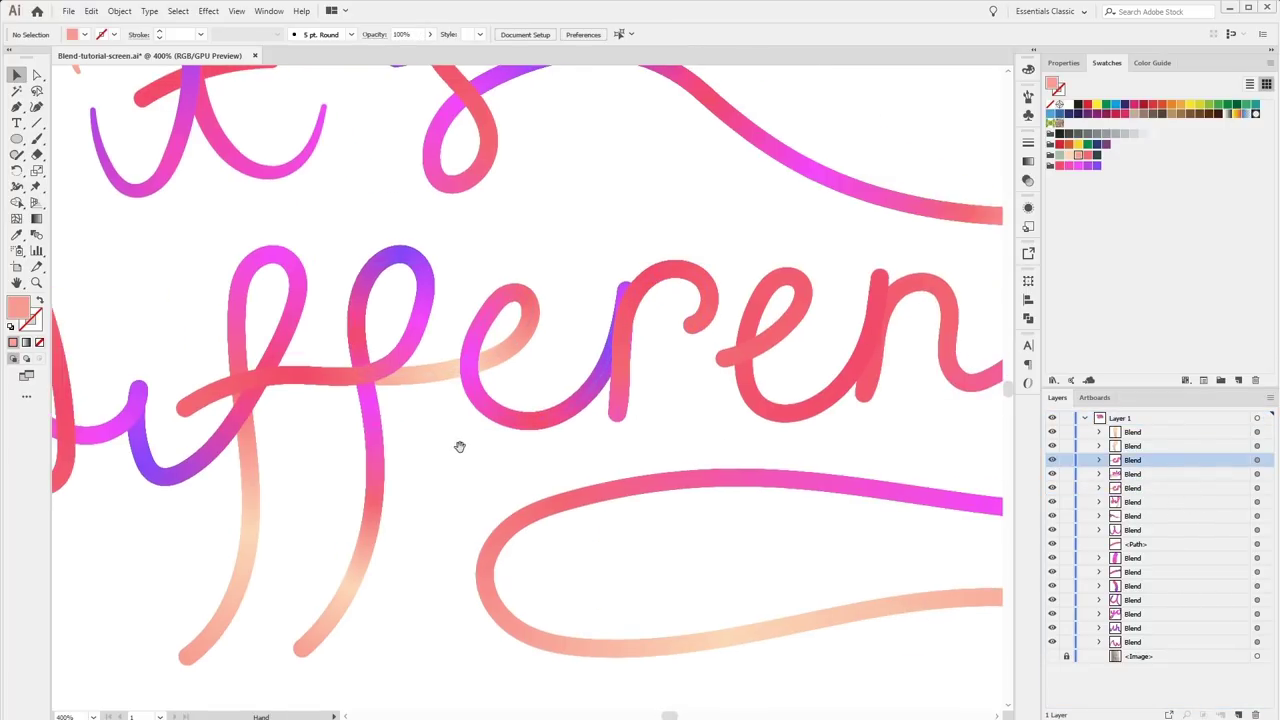
Isolate the f blend and check its ellipse fill colour without changing it.
click(358, 347)
double_click(346, 370)
double_click(22, 313)
click(480, 271)
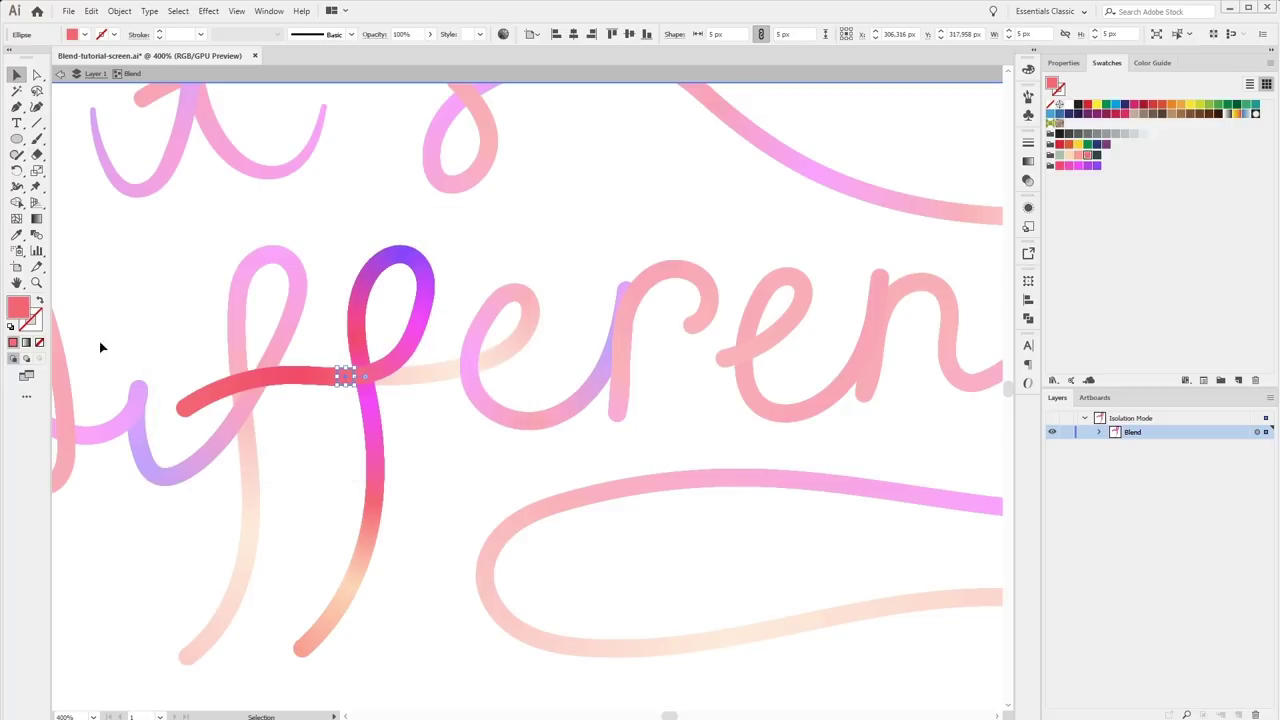
double_click(432, 388)
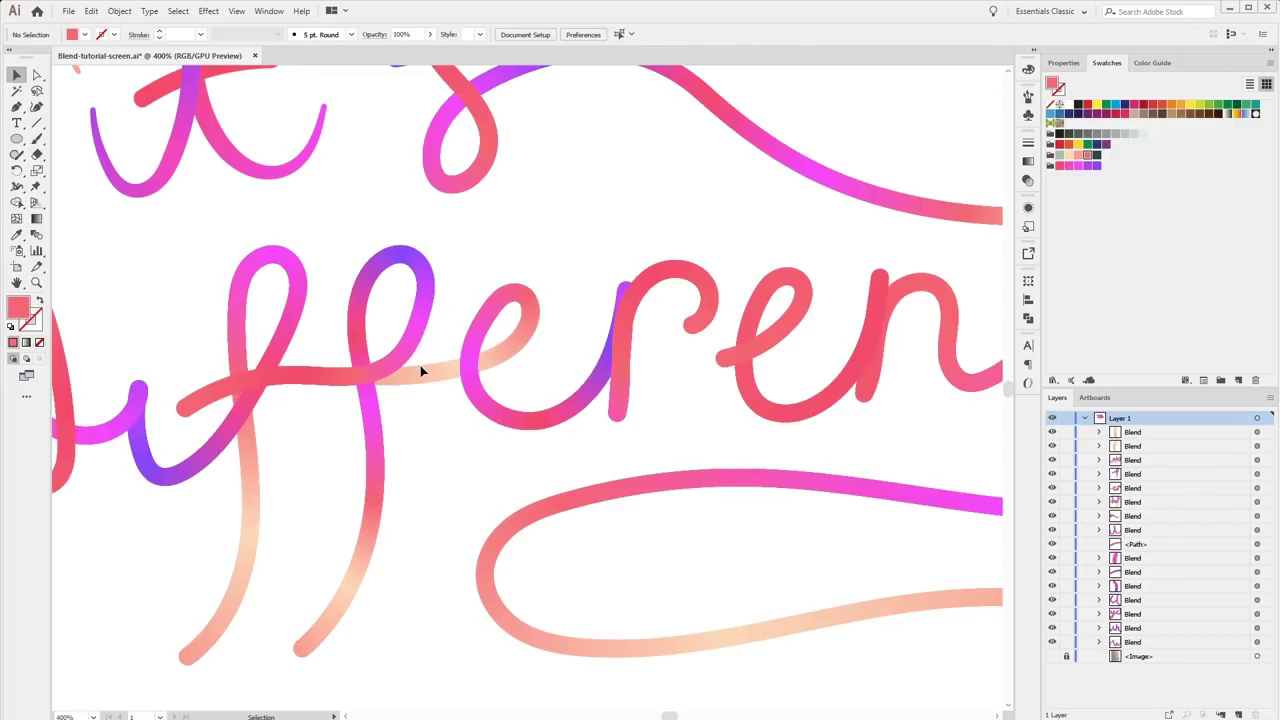
Give the 'ere' blend's starting ellipse a darker salmon fill.
double_click(435, 378)
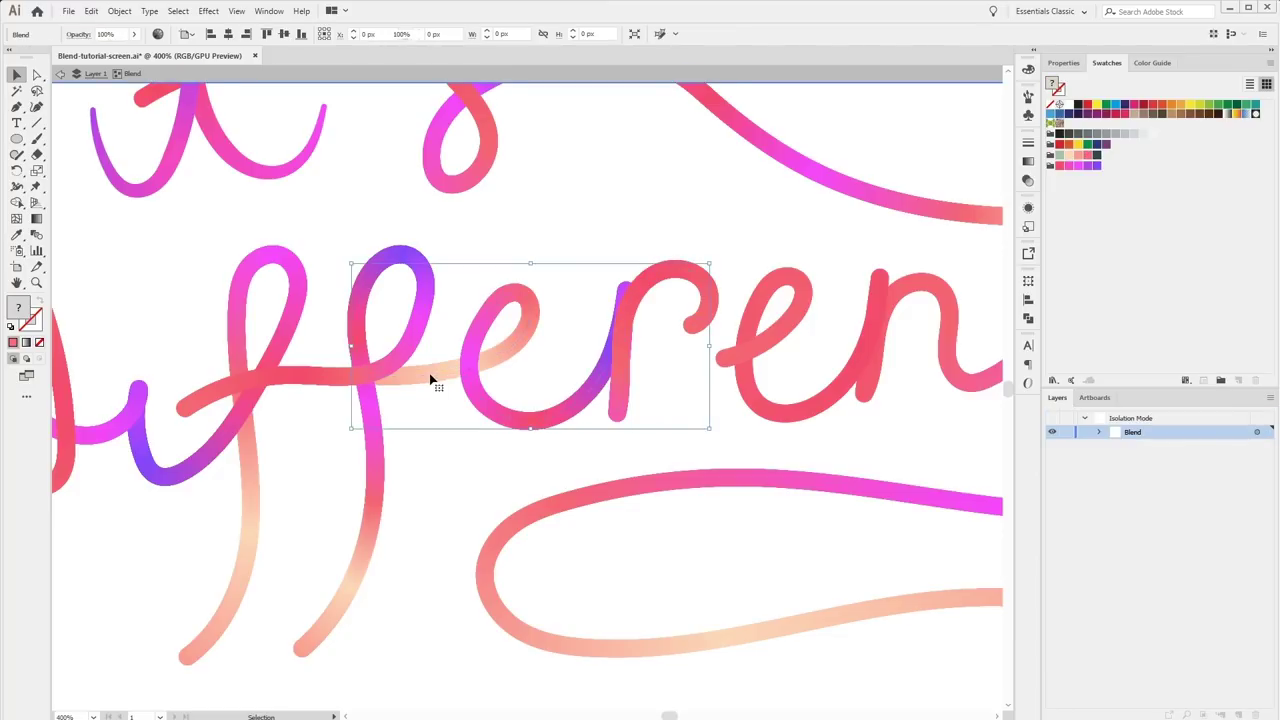
click(352, 372)
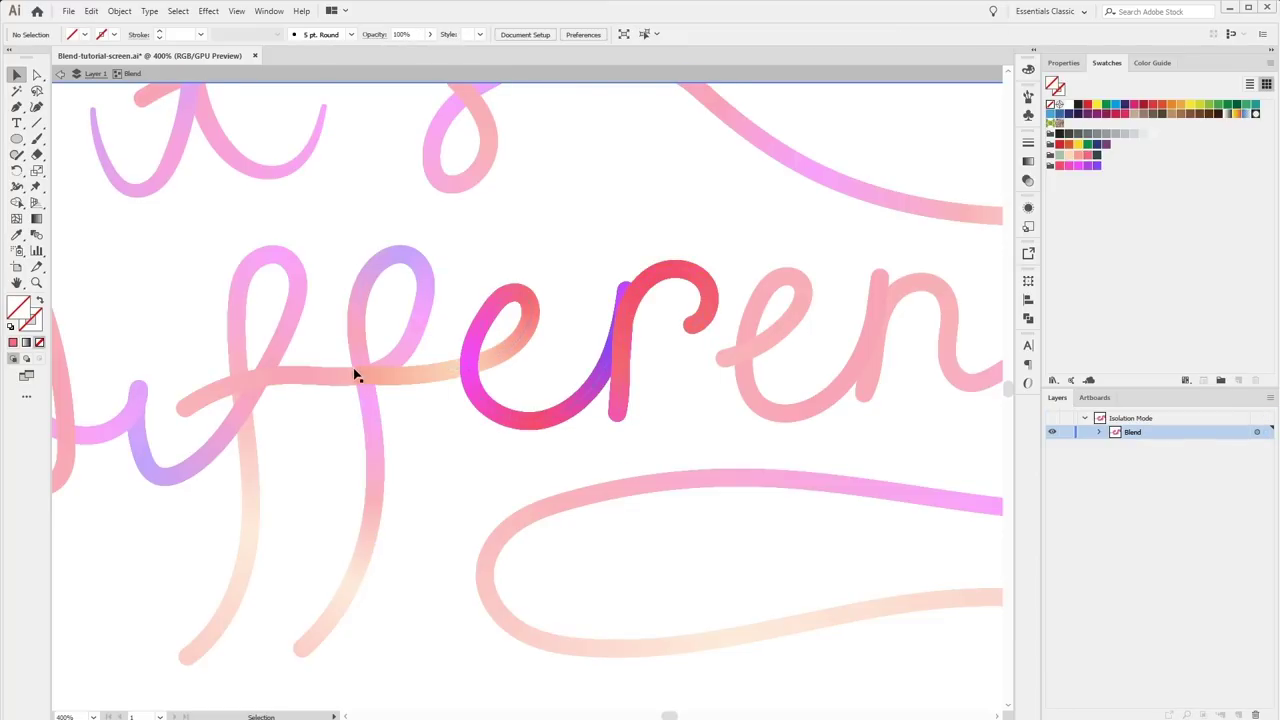
click(358, 373)
double_click(18, 307)
key(Return)
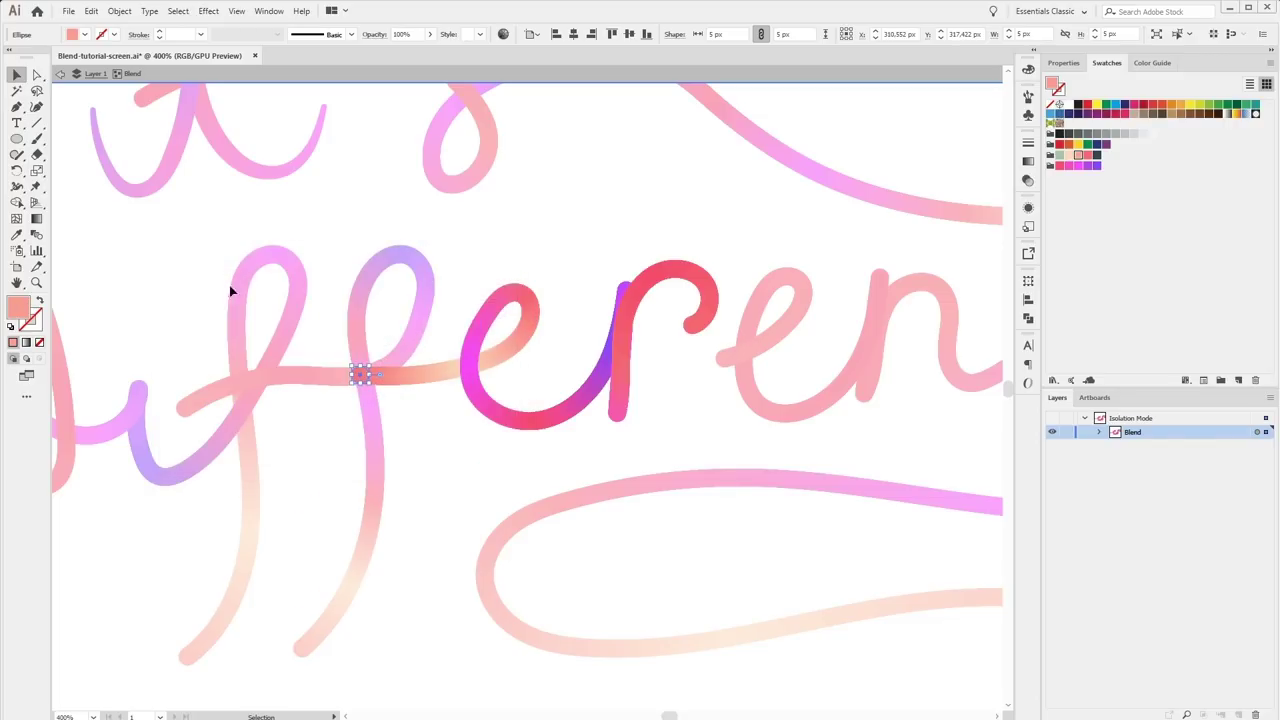
double_click(489, 292)
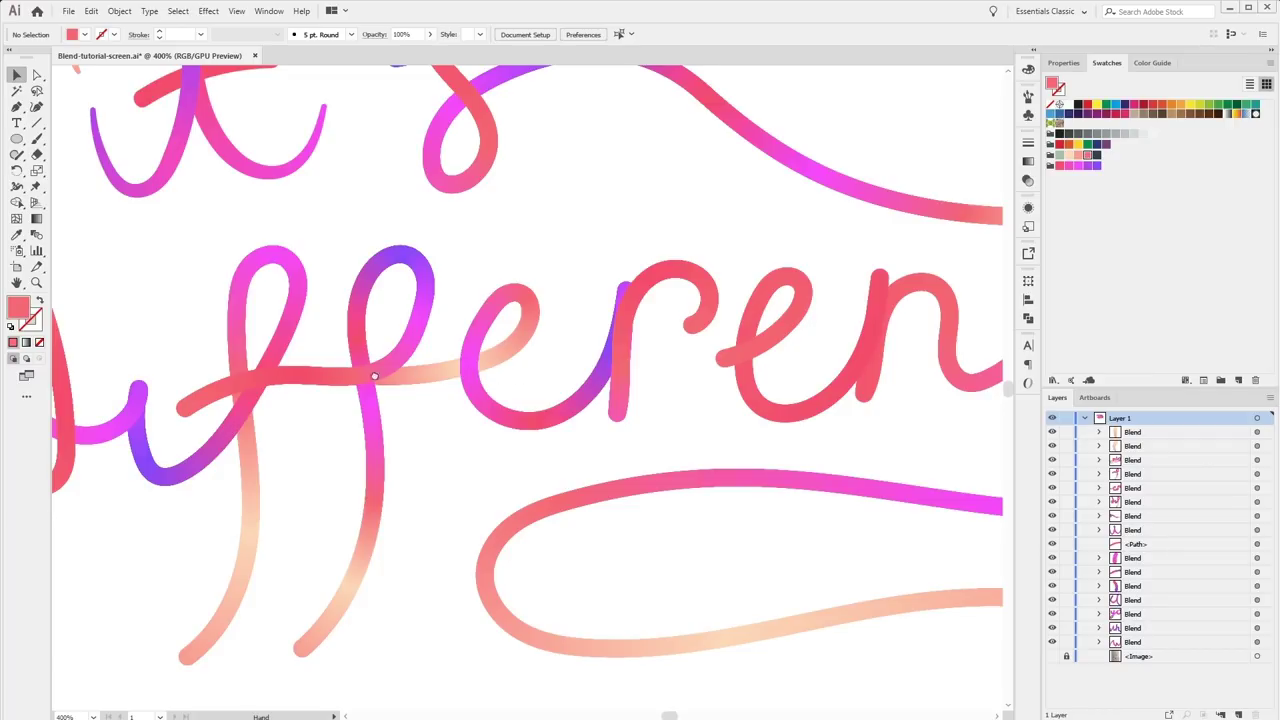
scroll(470, 372, right, 5)
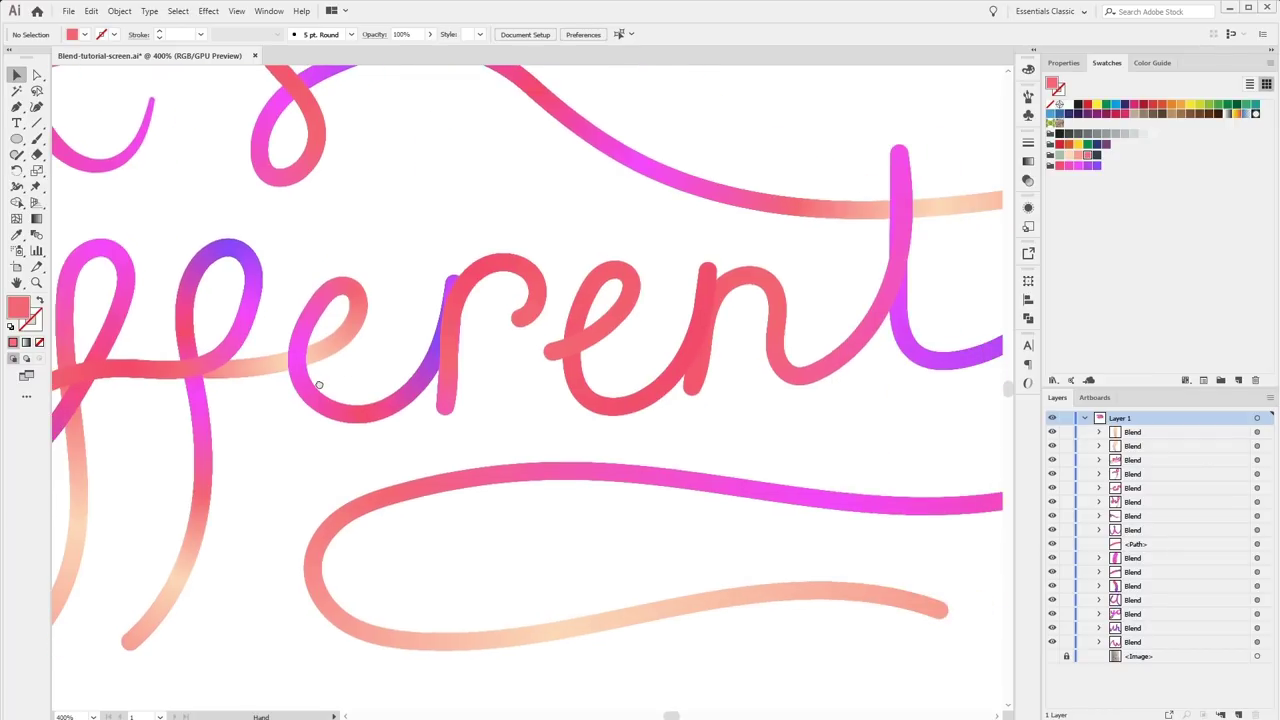
Turn the ellipse at the r's end of the 'ere' blend purple.
double_click(516, 318)
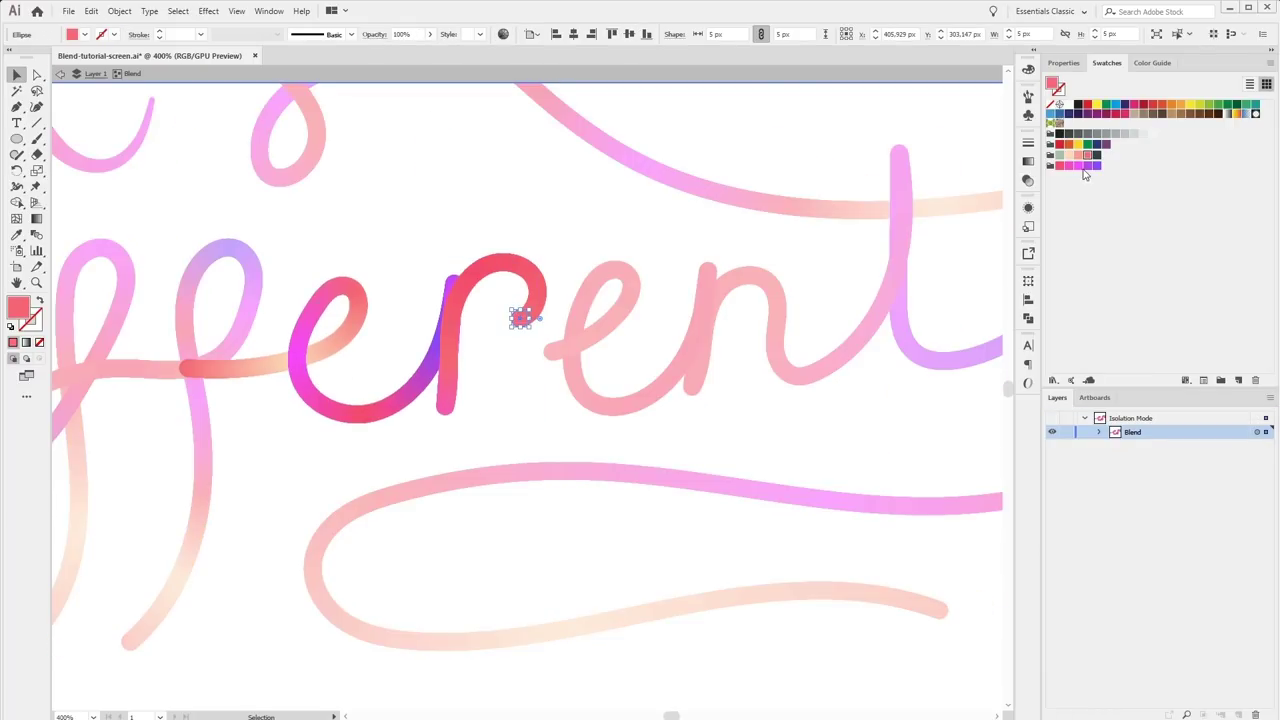
click(1092, 166)
click(506, 252)
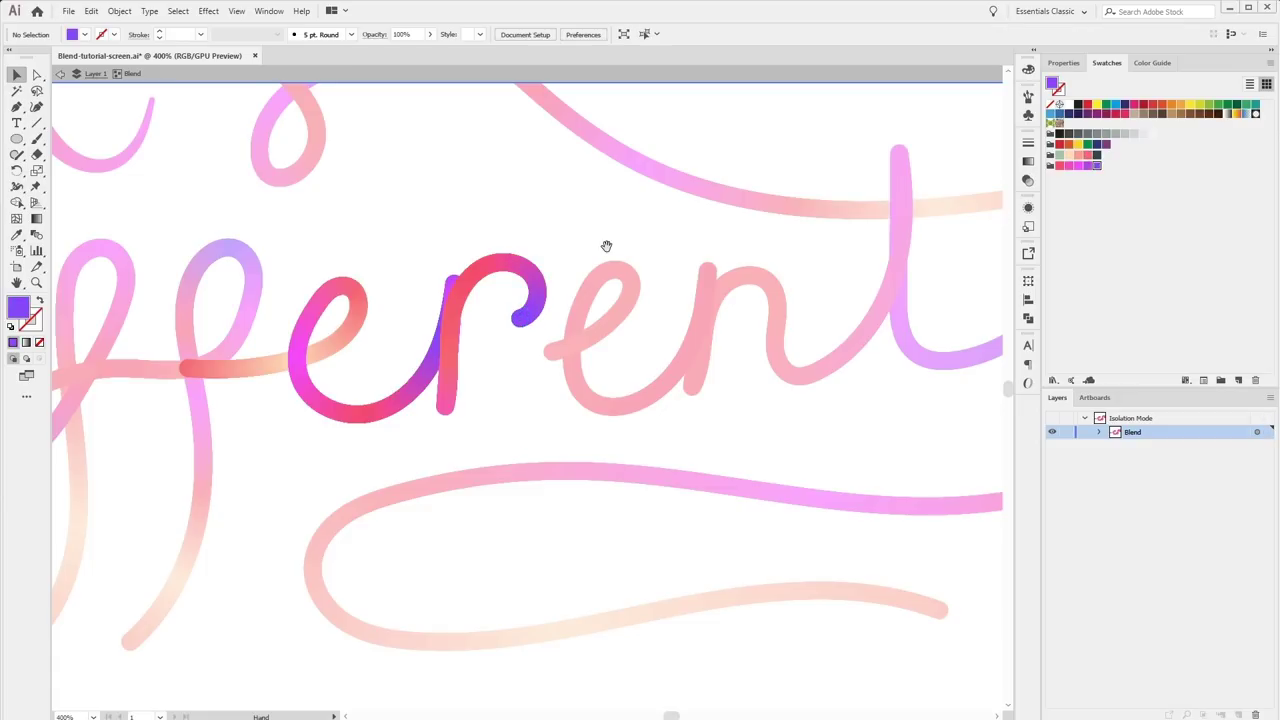
drag(606, 246, 517, 243)
double_click(517, 243)
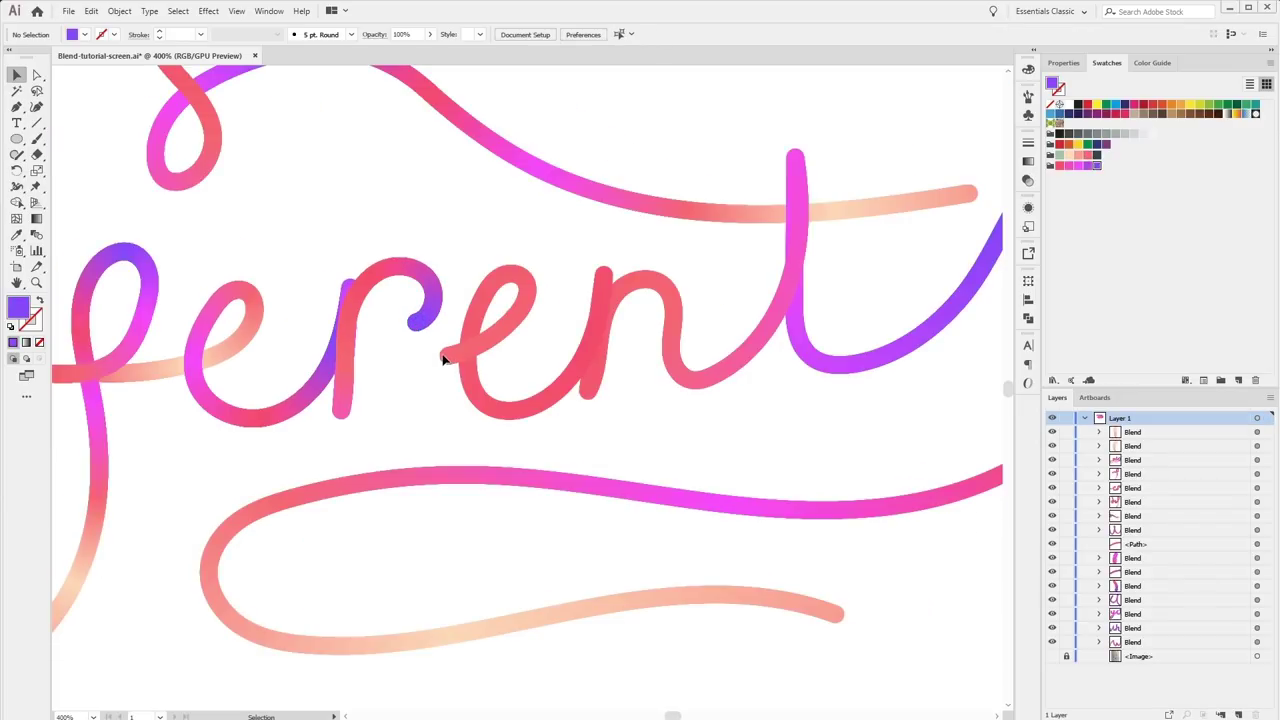
Isolate the 'ent' blend, recolour one ellipse, and inspect its ellipses in Layers.
double_click(443, 357)
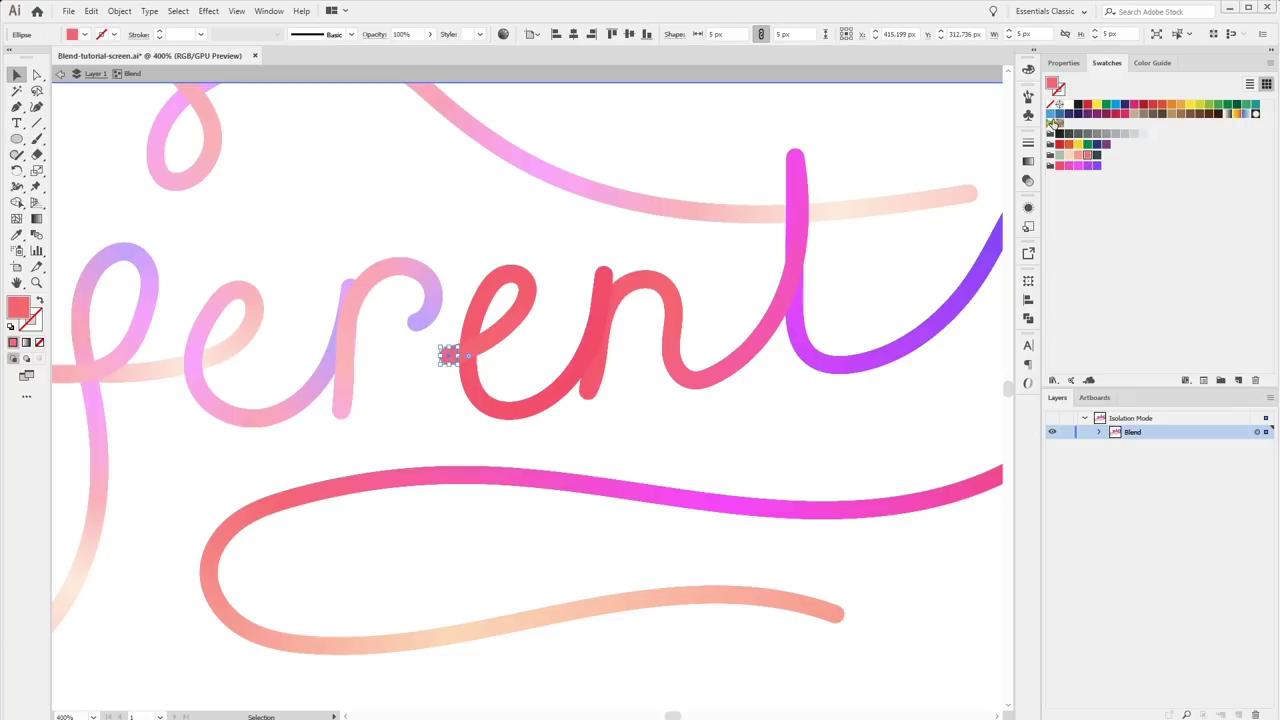
click(1078, 165)
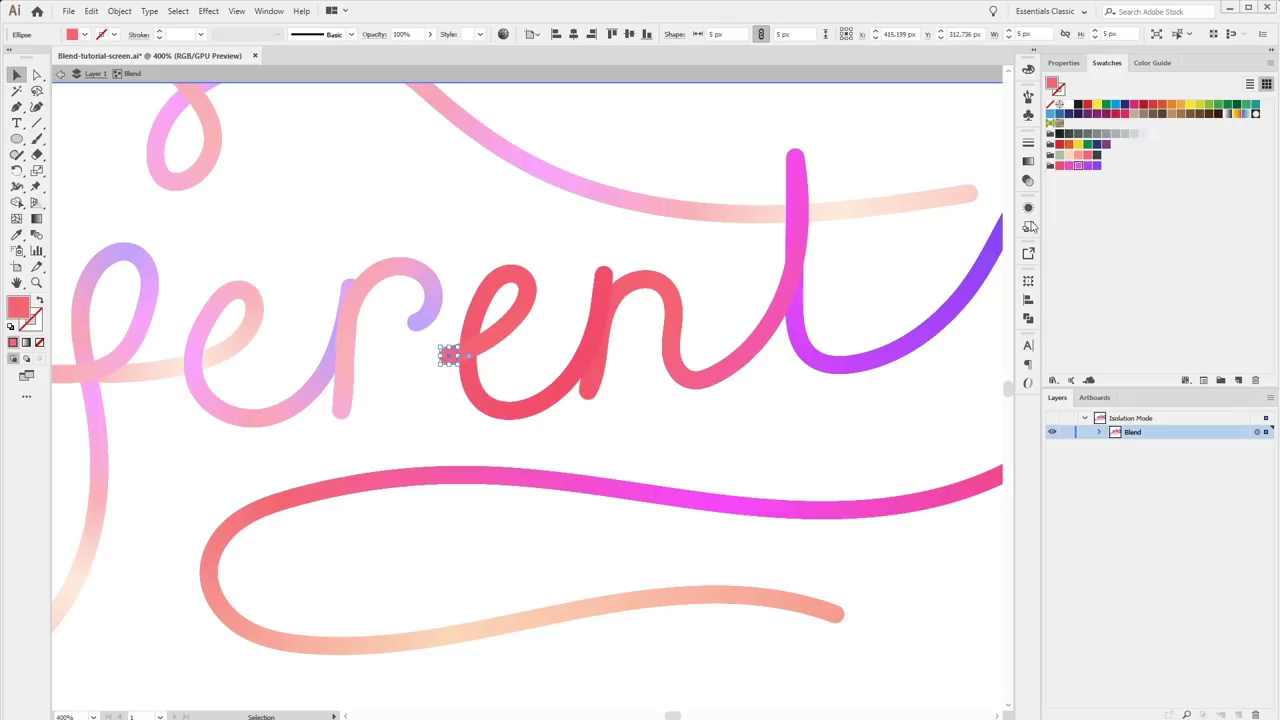
click(545, 418)
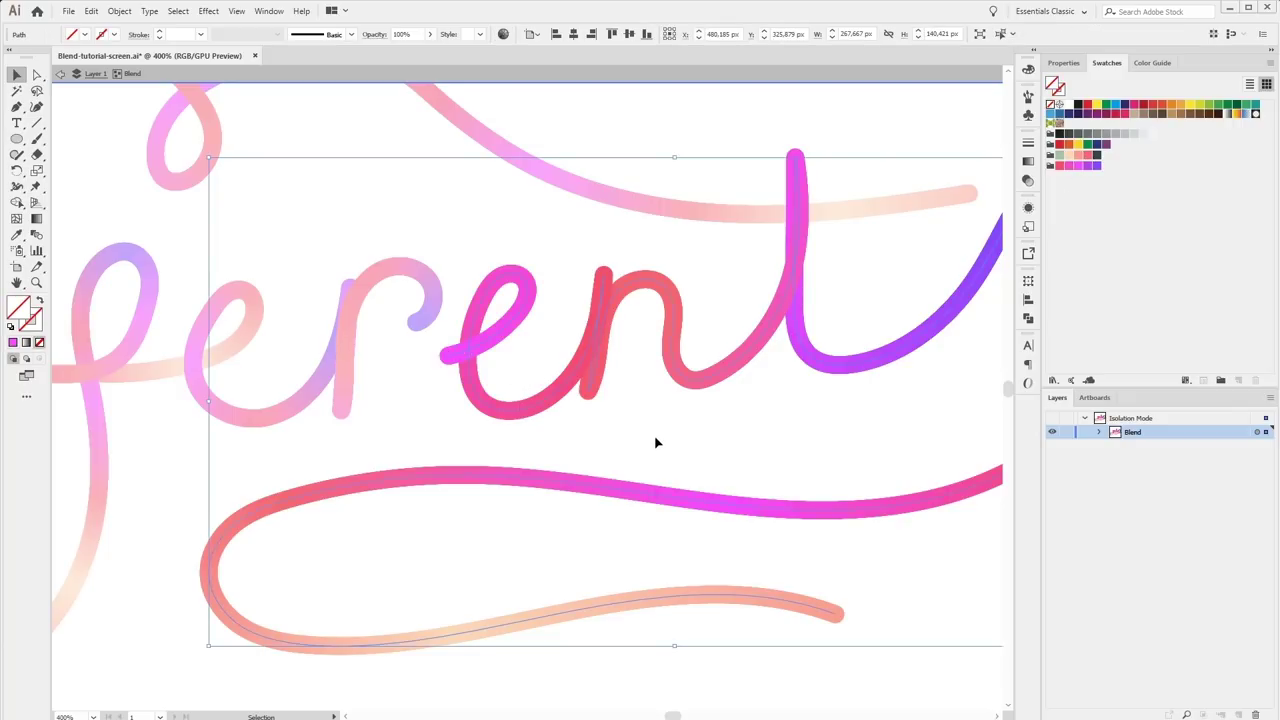
key(a)
key(ctrl+shift+a)
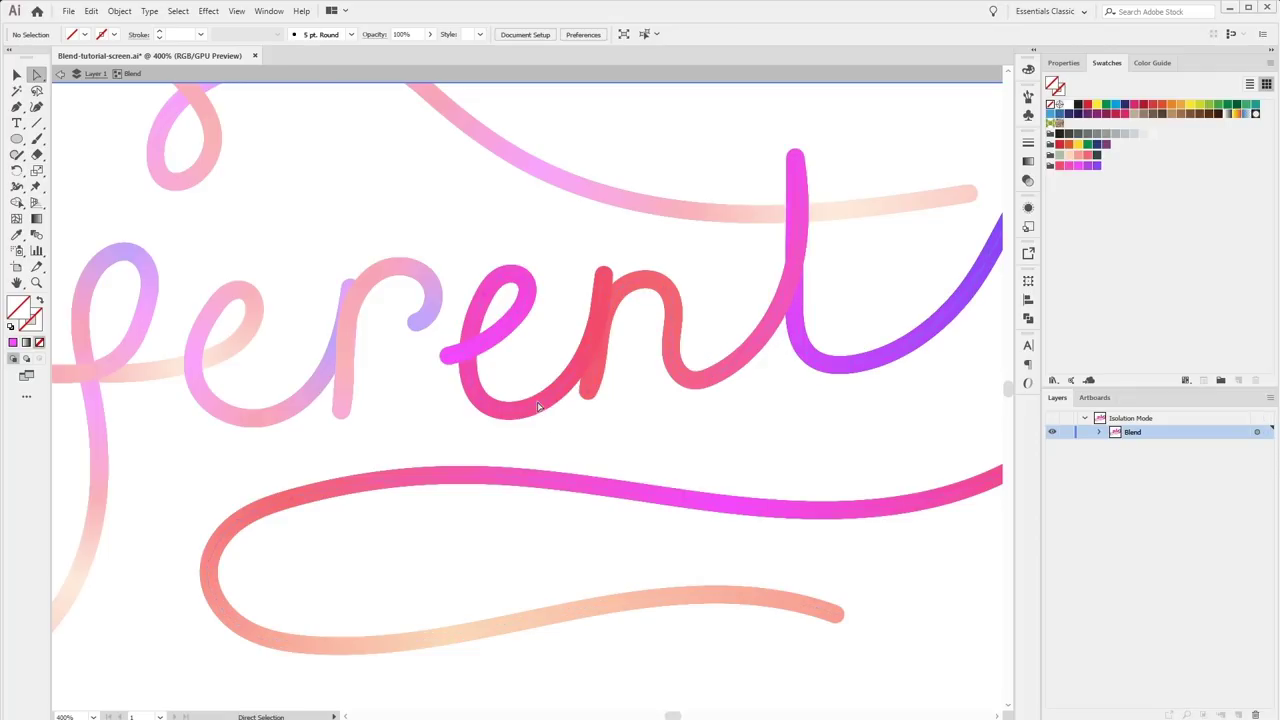
click(1099, 431)
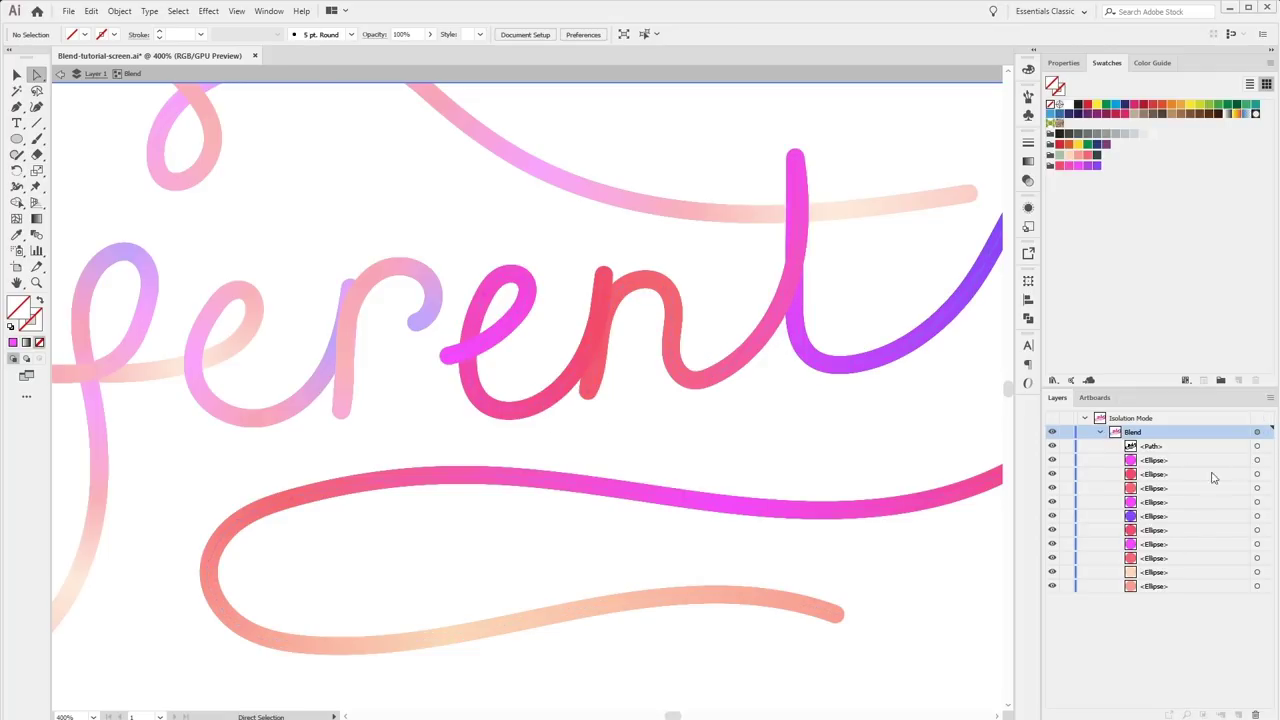
click(1258, 587)
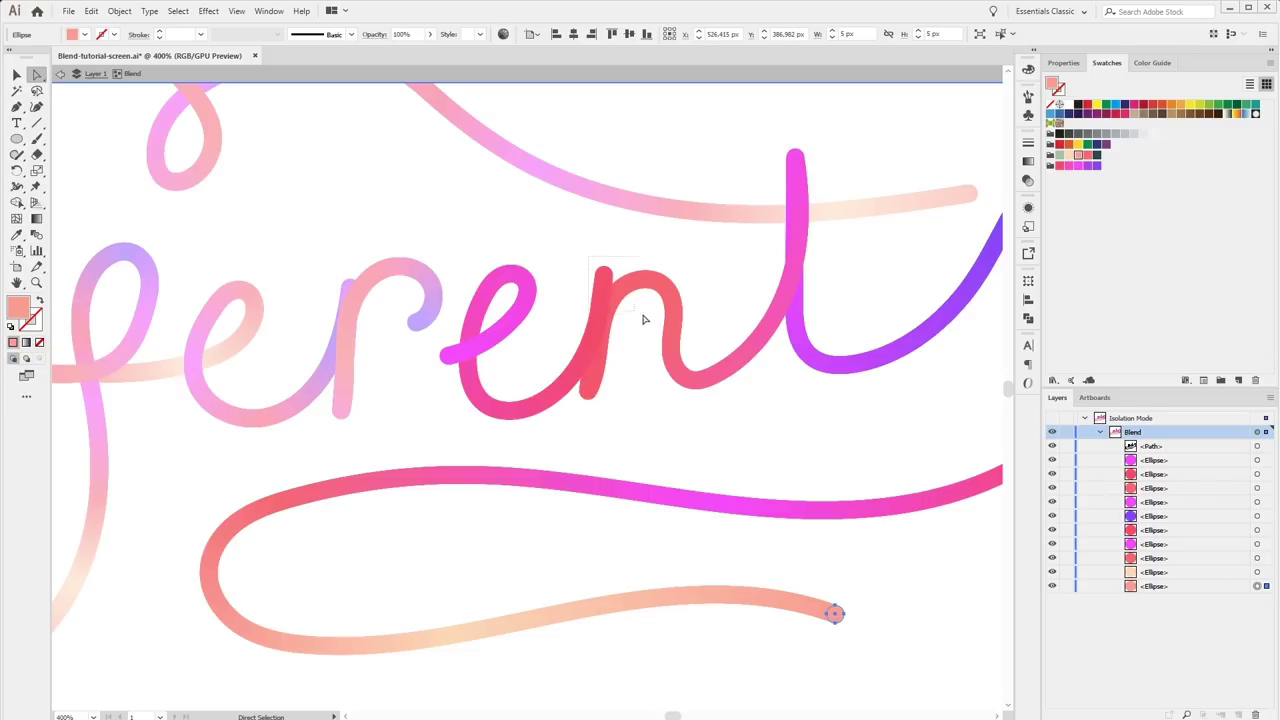
click(629, 380)
key(v)
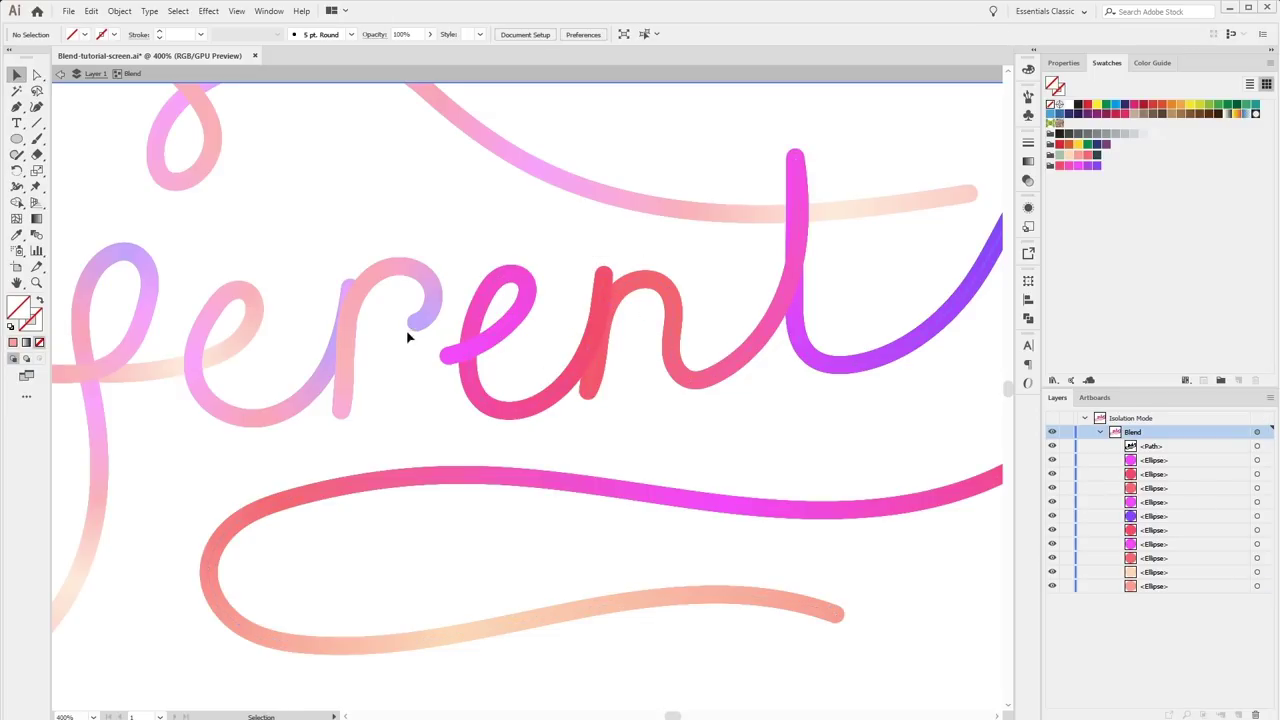
click(443, 356)
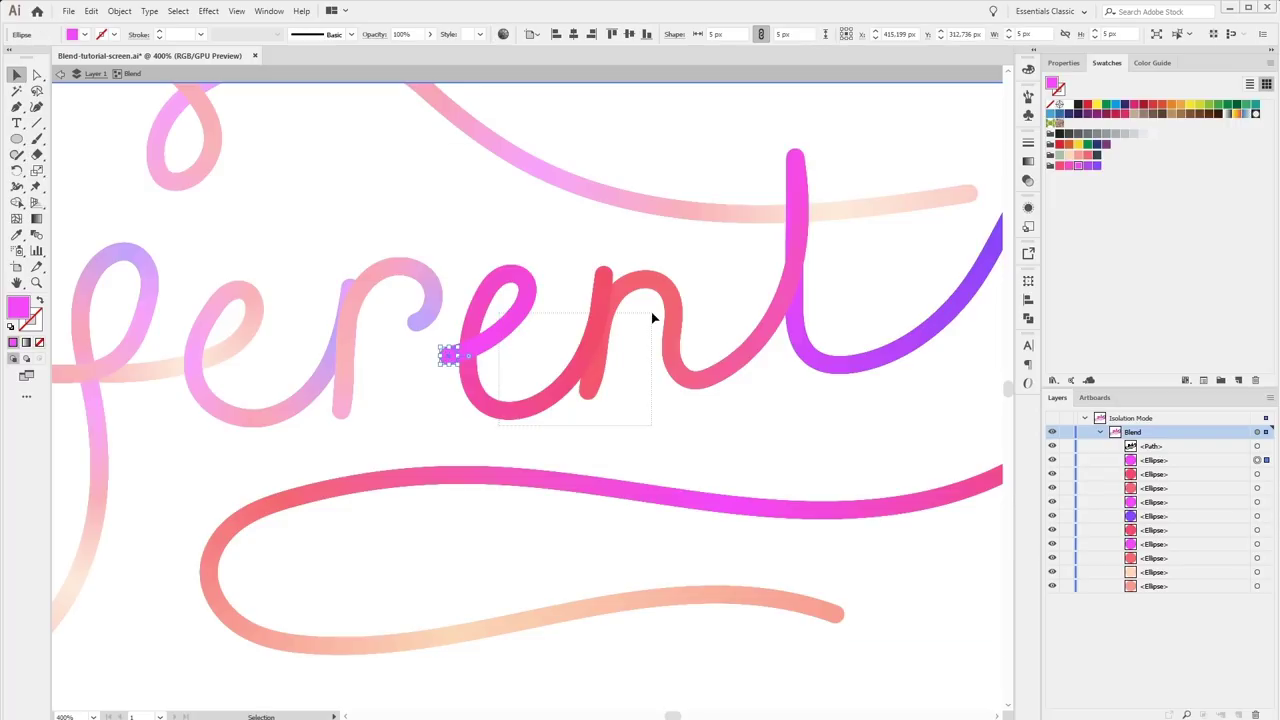
click(592, 355)
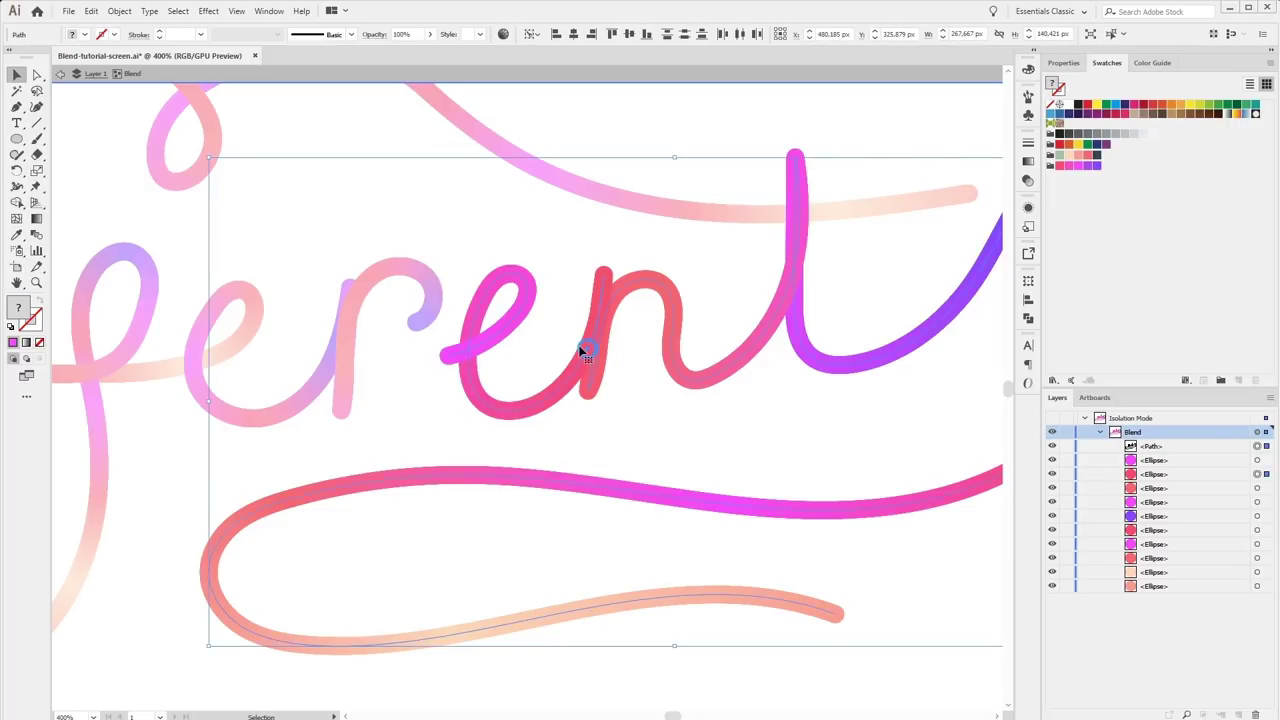
Try magenta, coral red and pink on the ellipse near the n, settling on purple.
click(1257, 474)
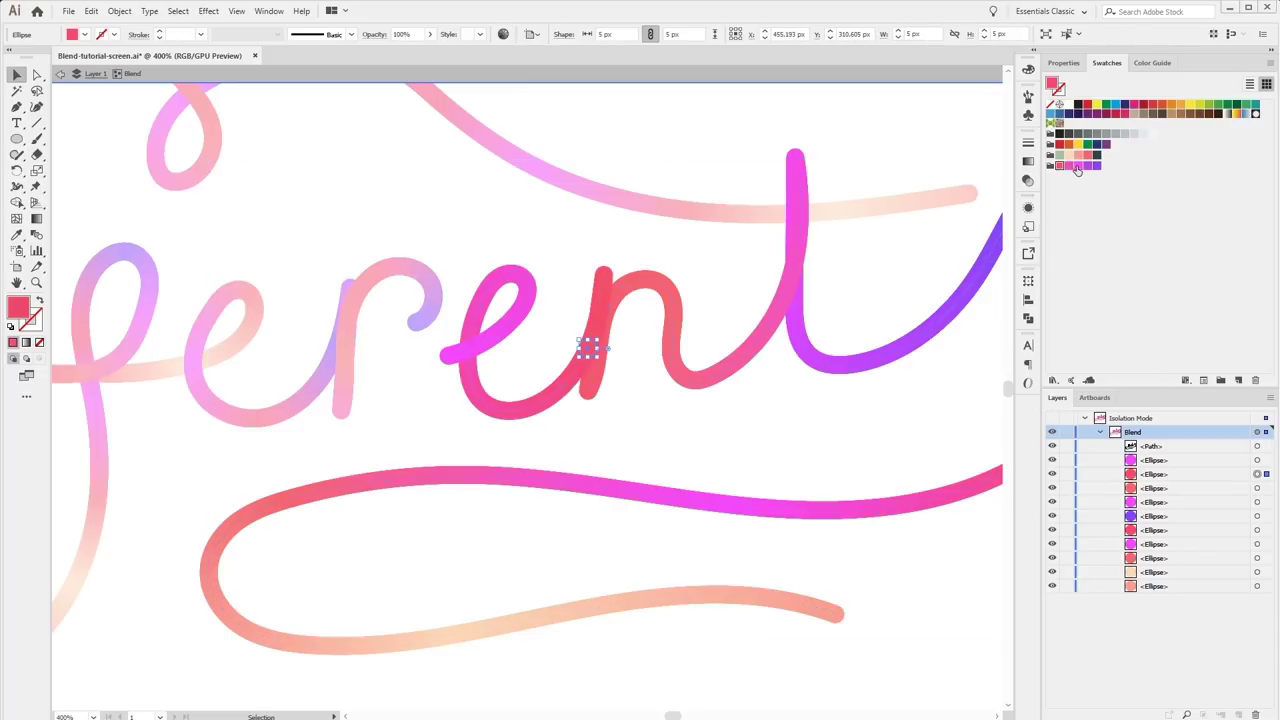
click(1083, 166)
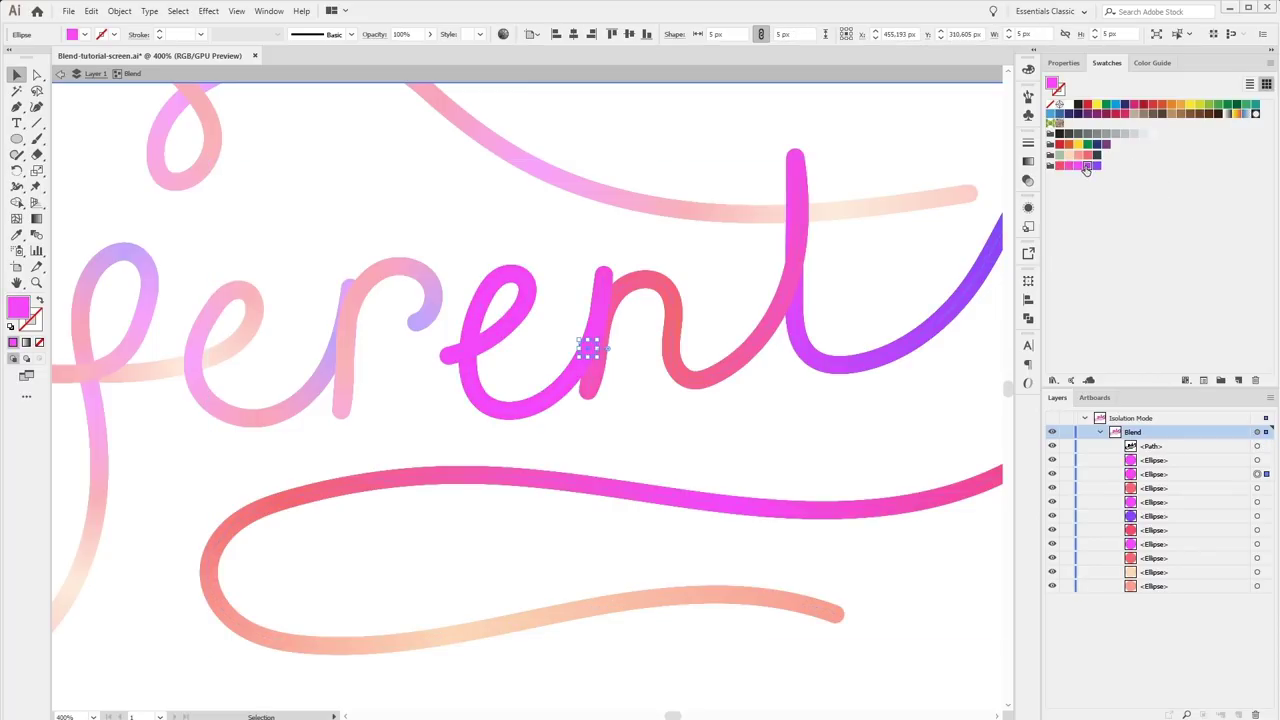
click(1096, 166)
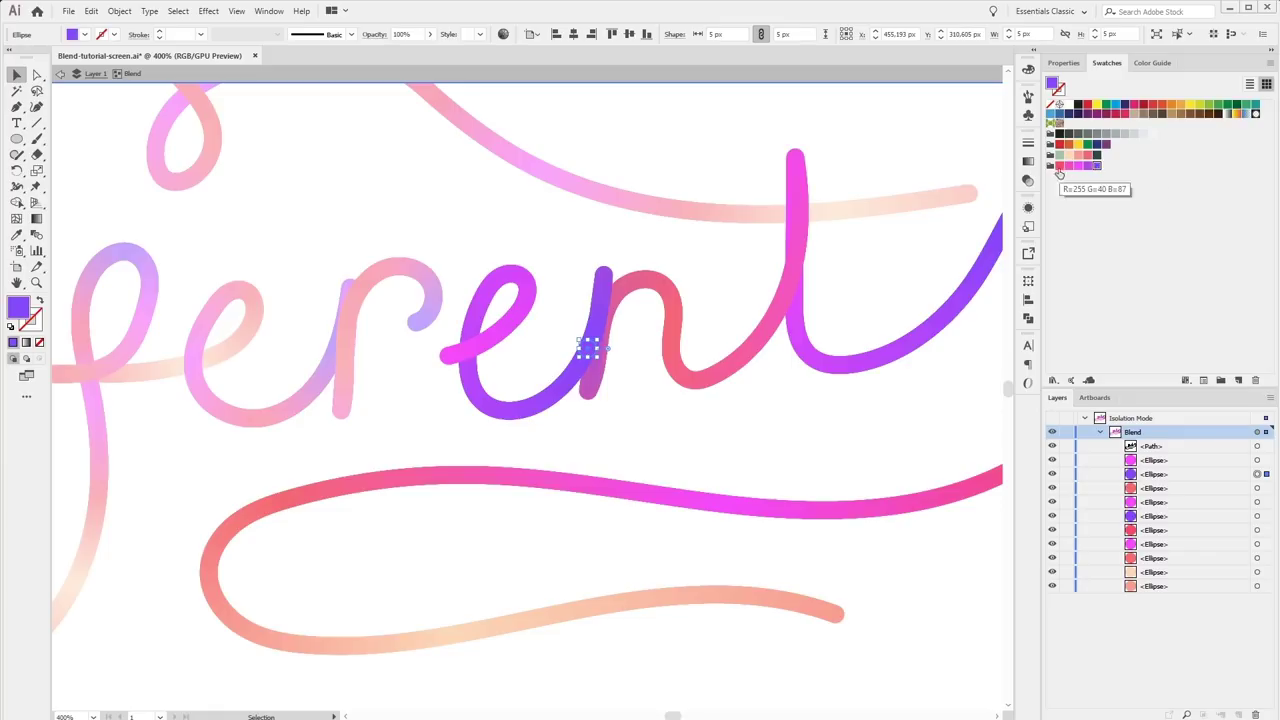
click(1060, 167)
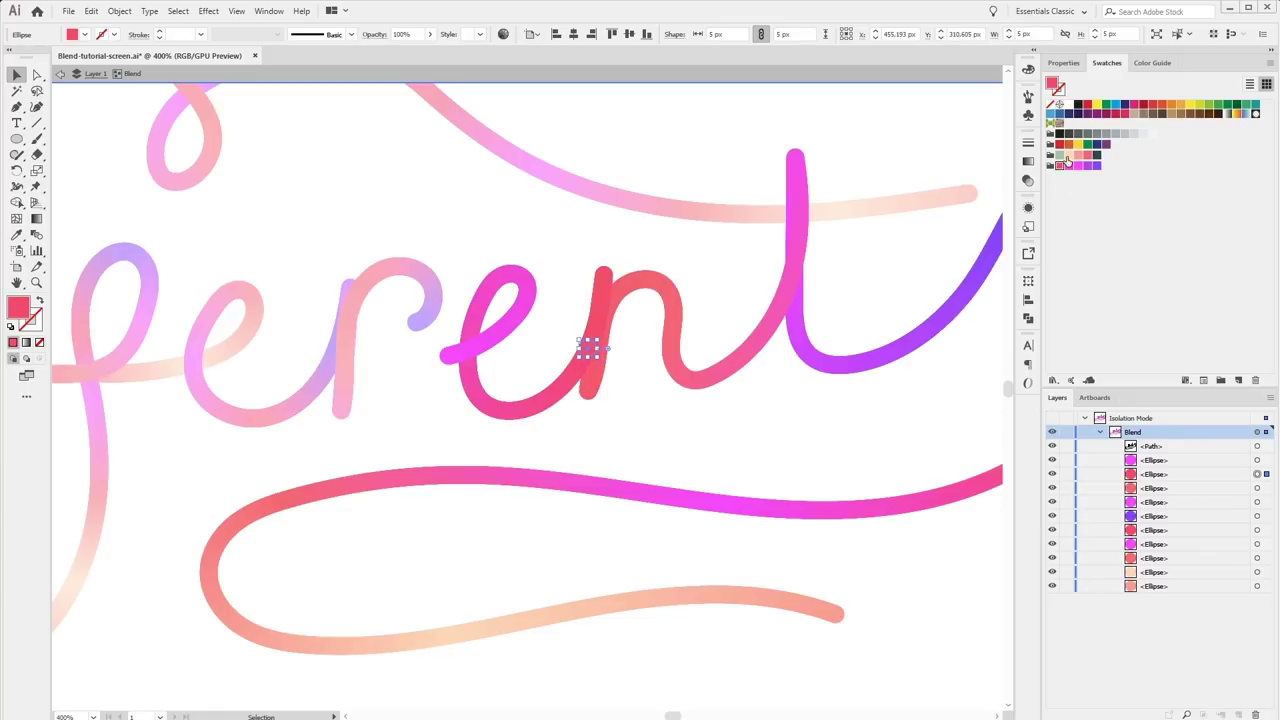
click(1084, 166)
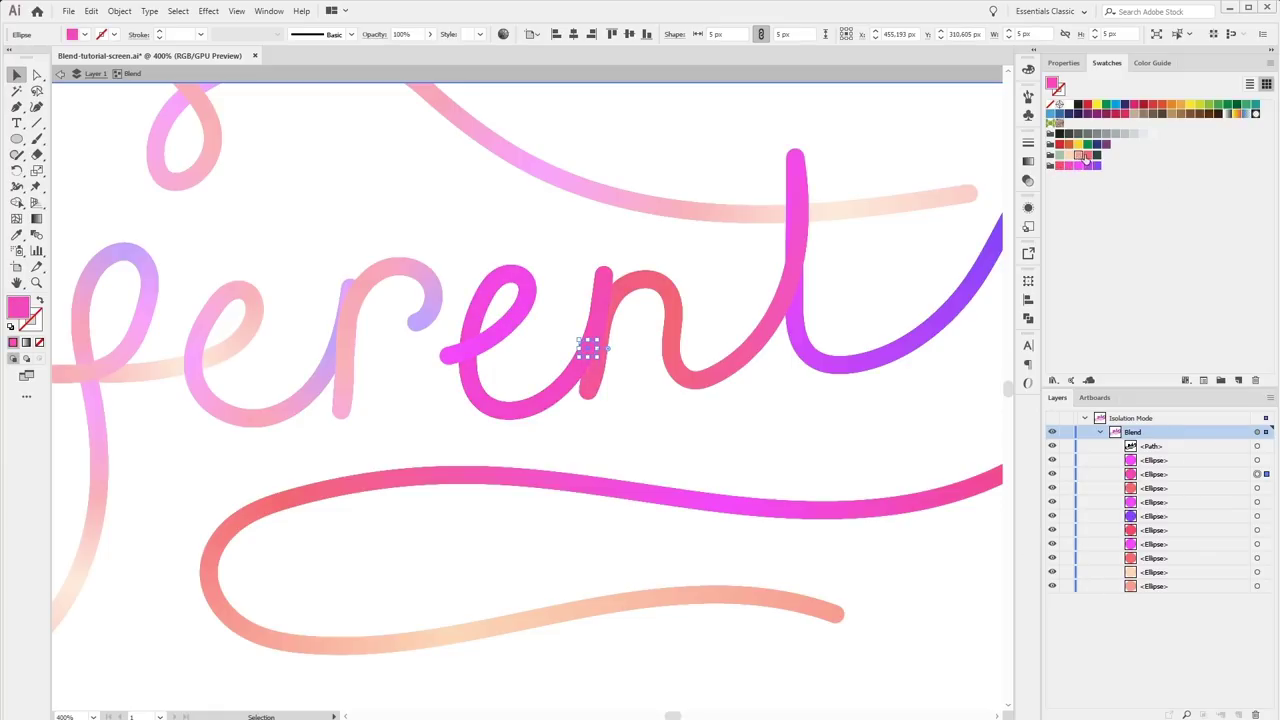
click(1079, 156)
click(1087, 156)
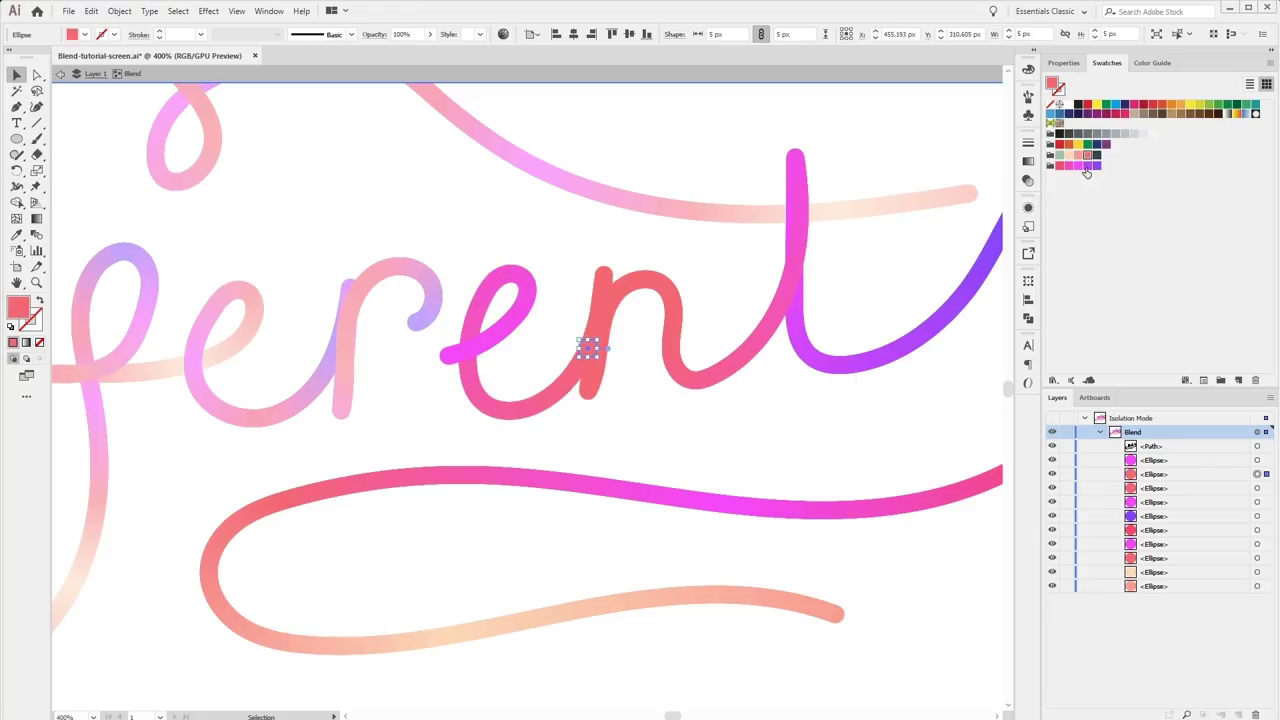
click(1096, 166)
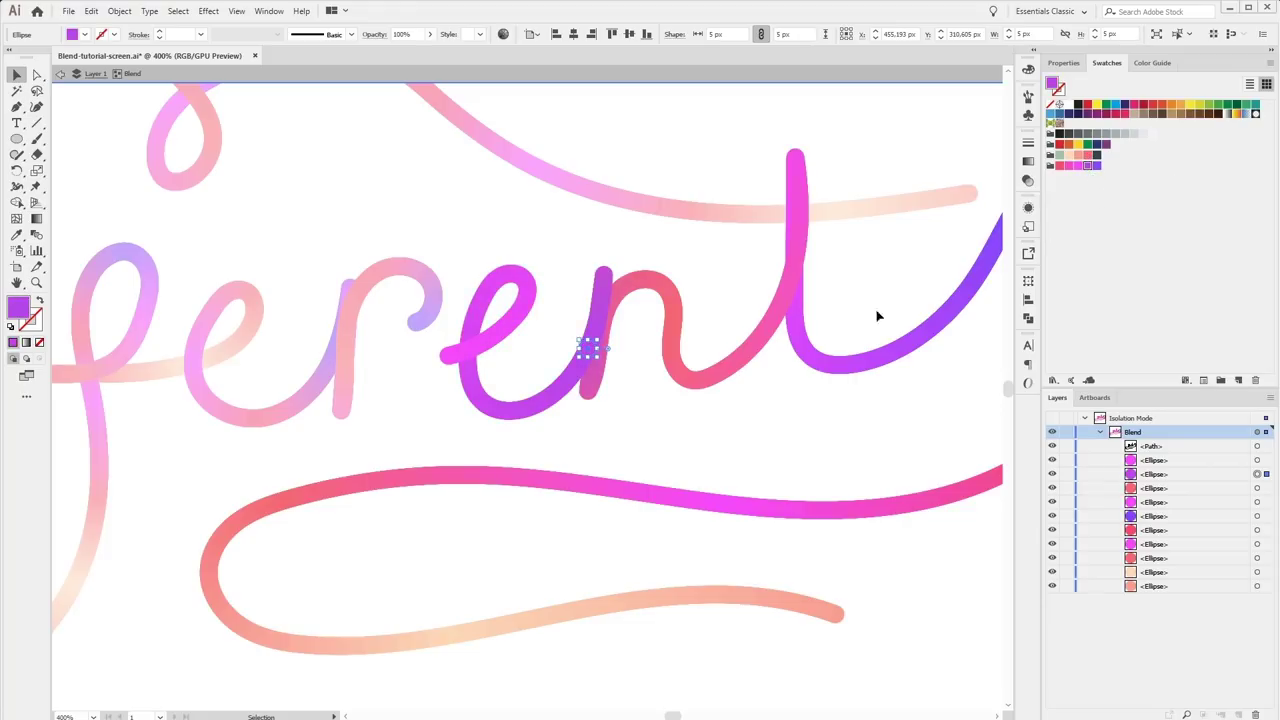
double_click(766, 443)
scroll(731, 445, right, 2)
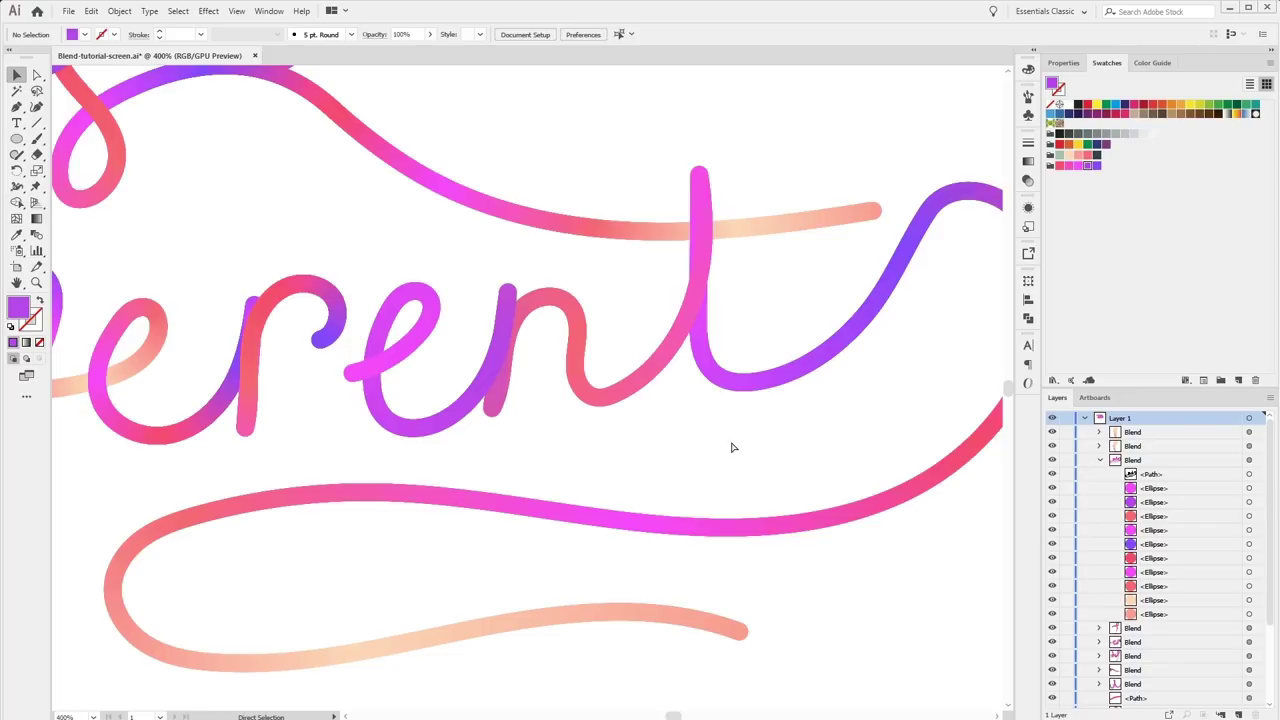
Zoom out to inspect the swash blends, then view the artboard at actual size.
key(ctrl+minus)
key(ctrl+minus)
key(ctrl+minus)
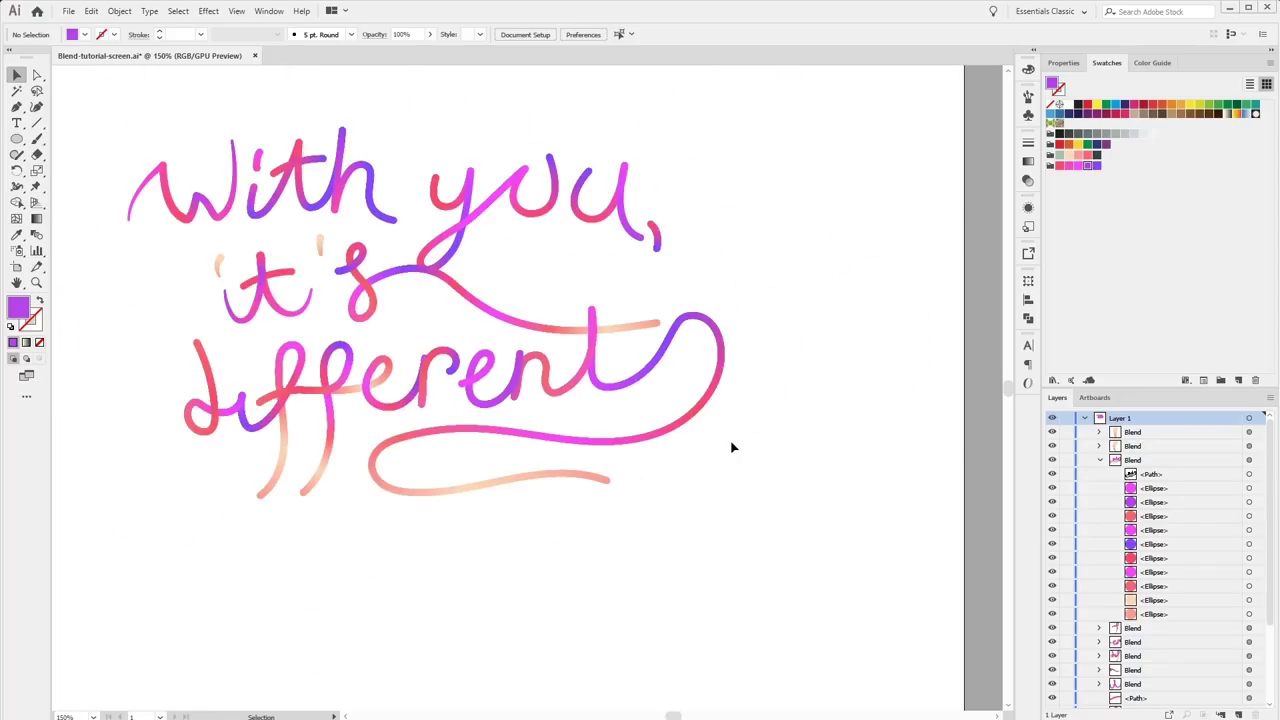
click(576, 398)
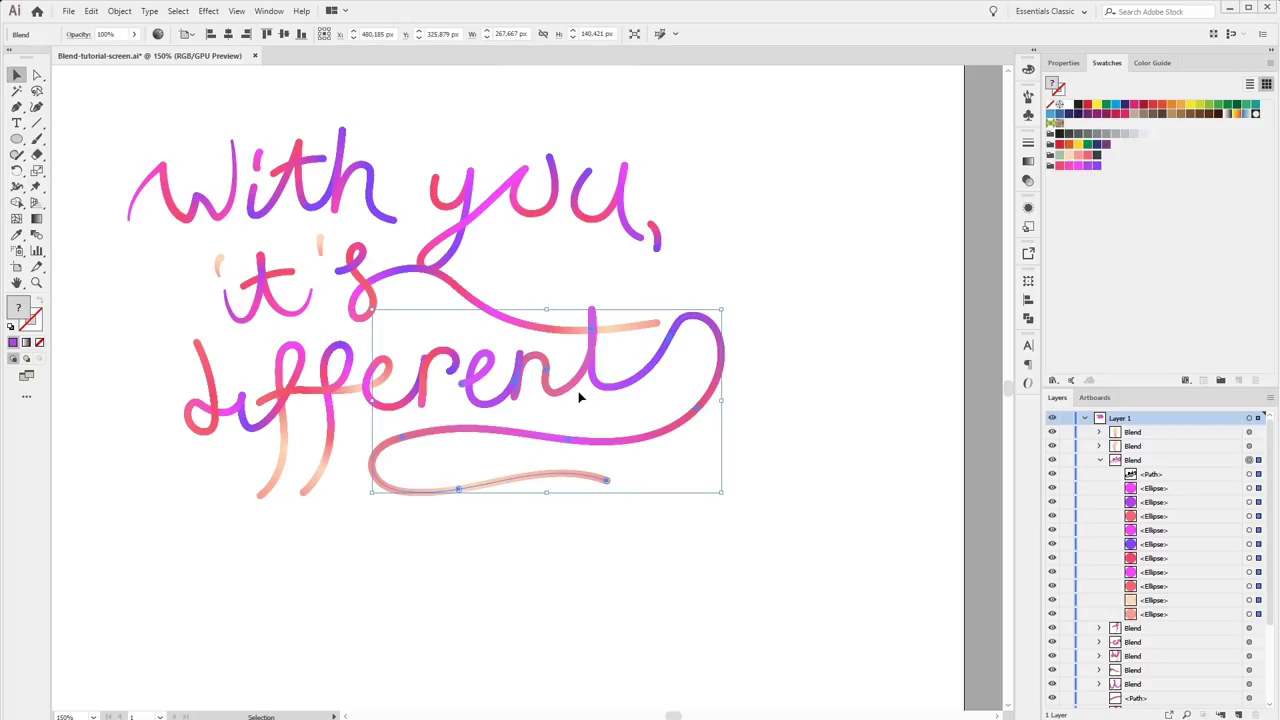
key(ctrl)
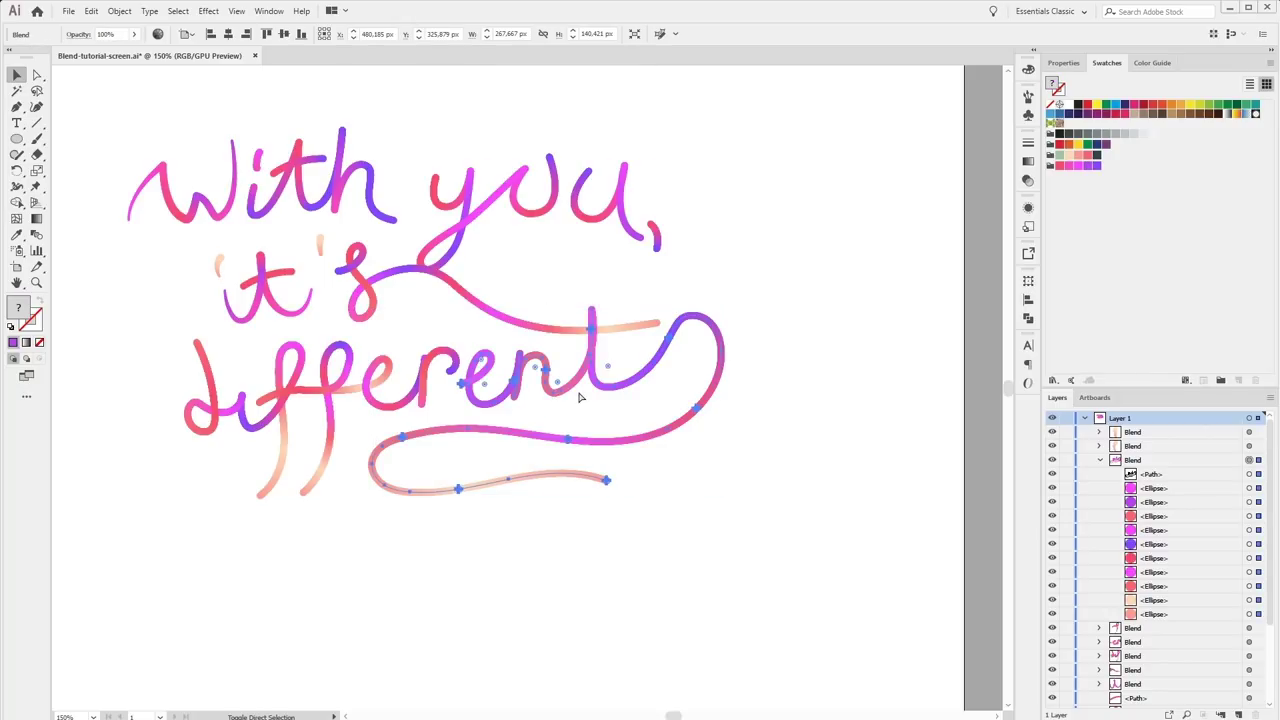
ctrl+click(578, 398)
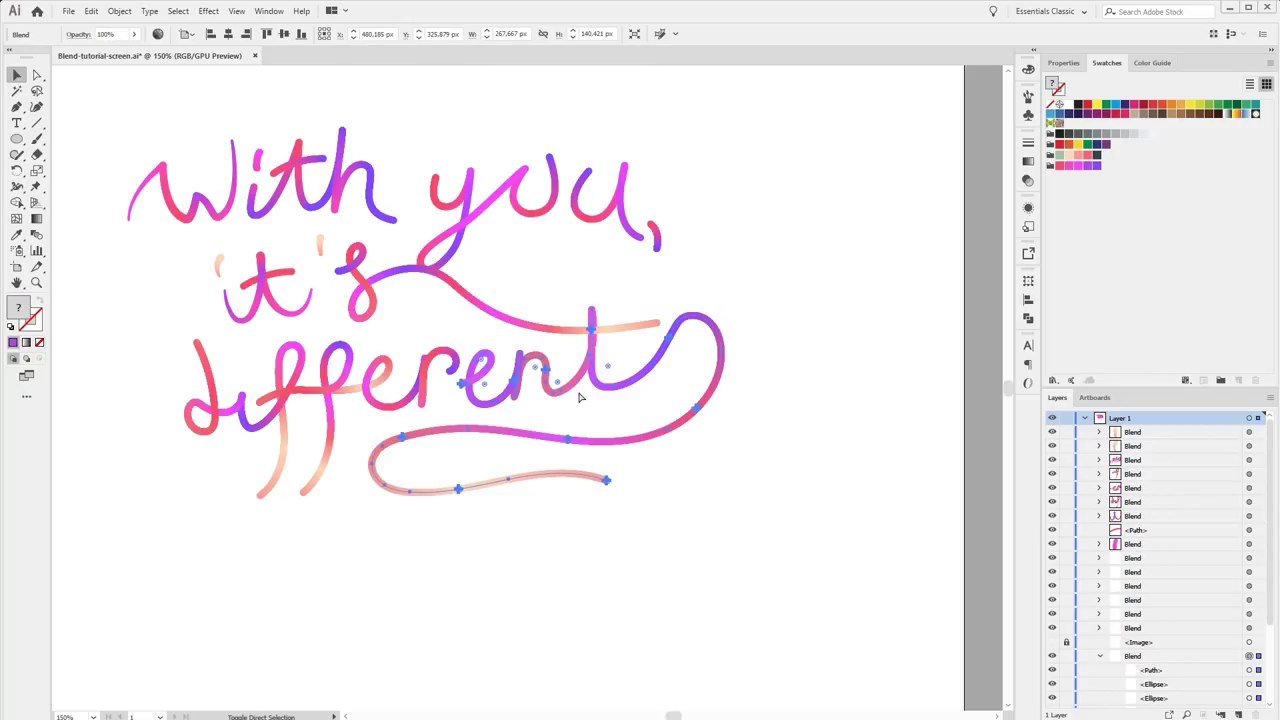
click(528, 346)
click(527, 330)
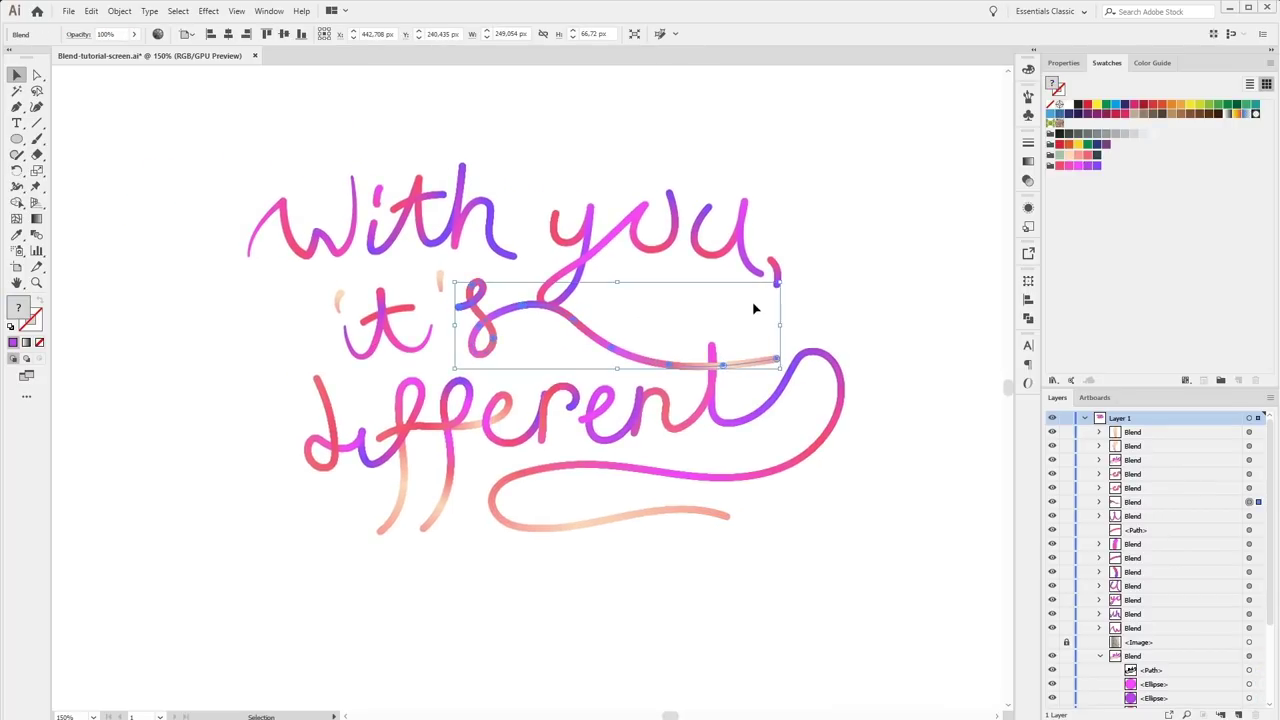
click(800, 310)
key(ctrl+minus)
key(ctrl+minus)
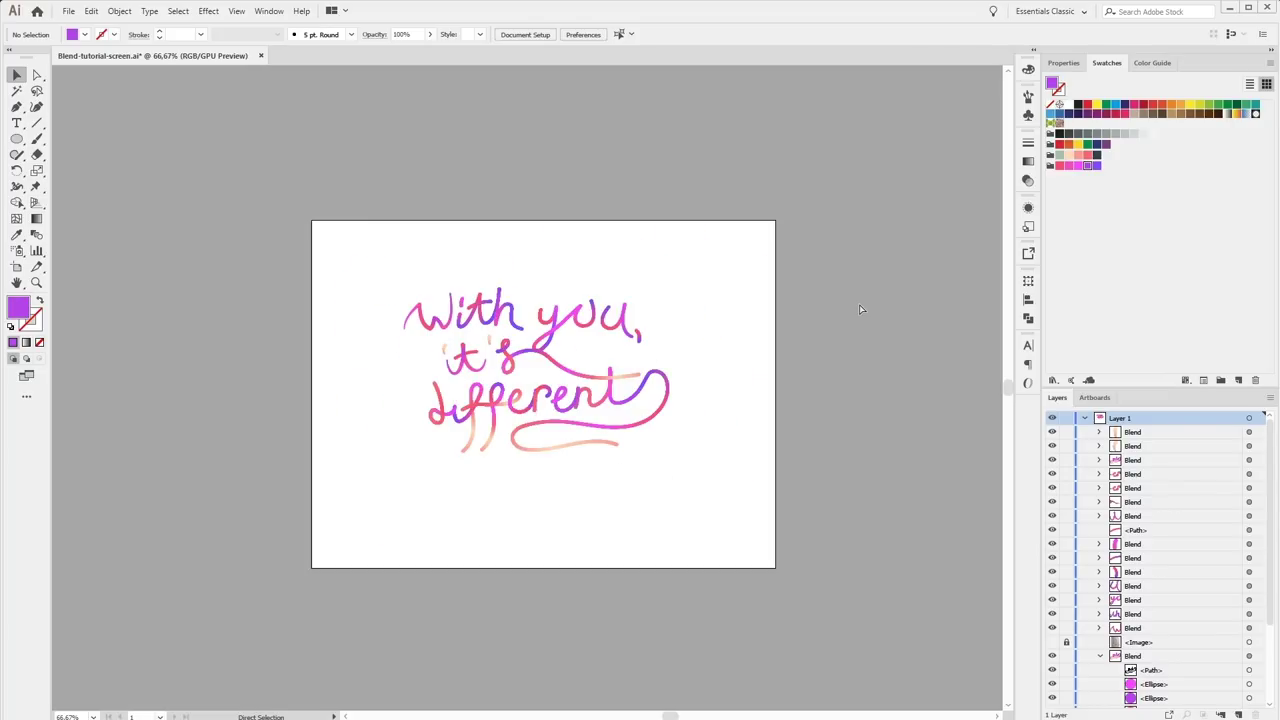
key(ctrl+plus)
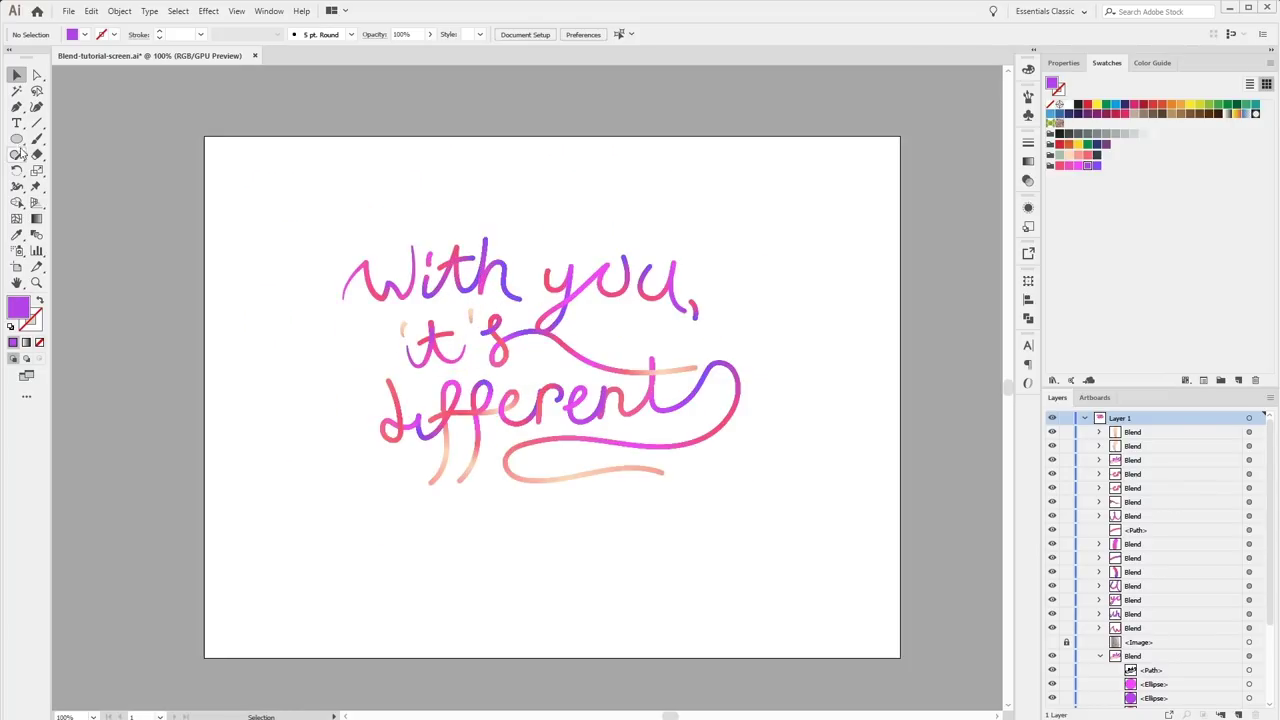
click(16, 139)
Draw a near-black artboard-sized rectangle behind the lettering, then select all lettering except it.
click(69, 145)
drag(197, 128, 918, 667)
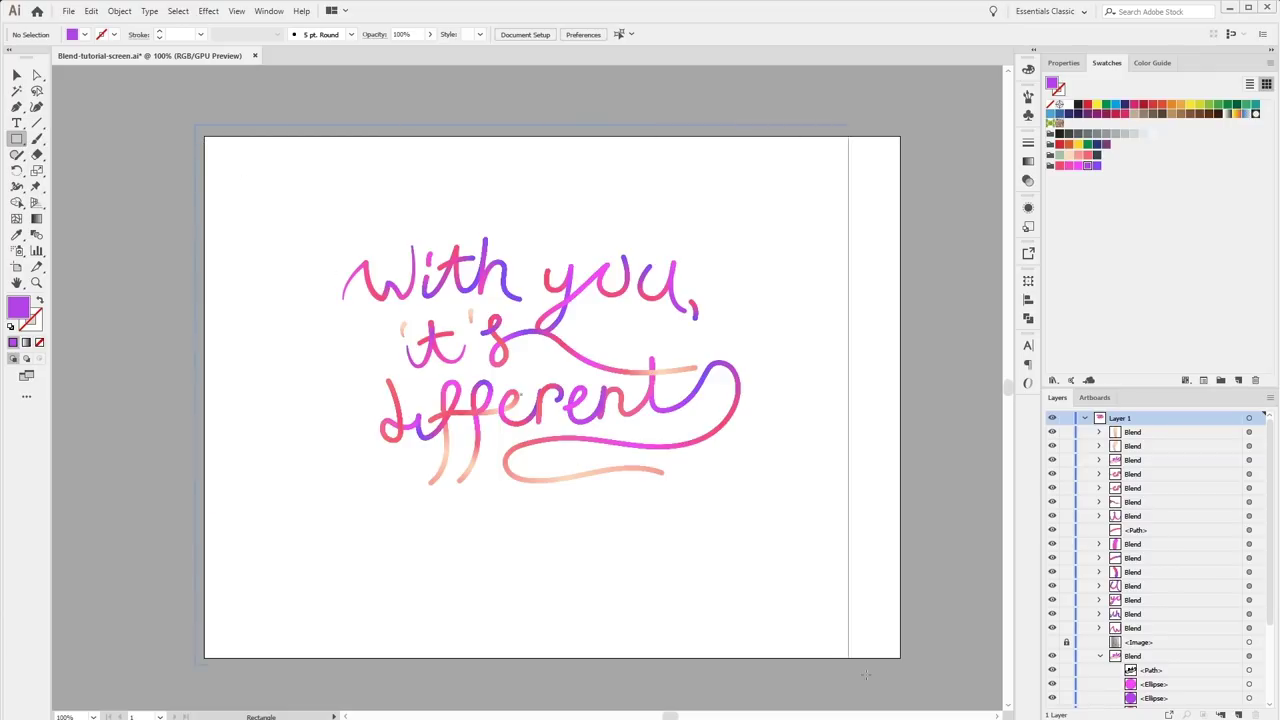
key(v)
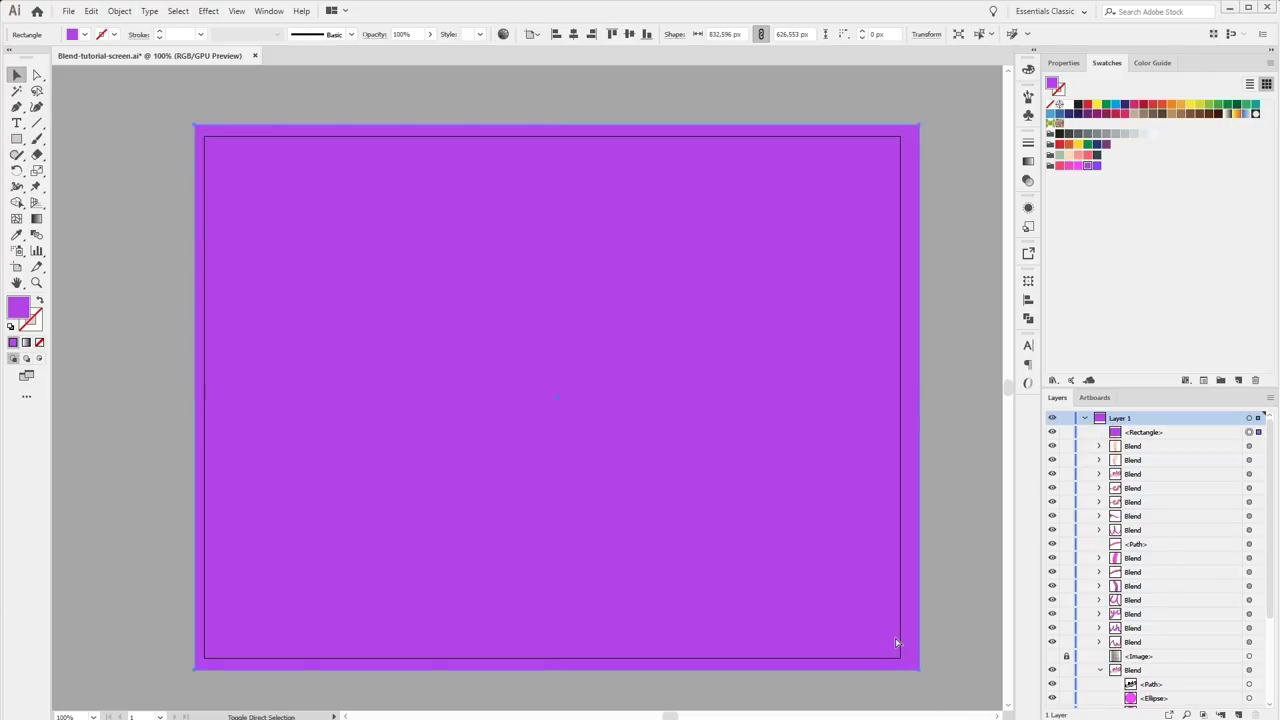
key(ctrl+shift+bracketleft)
click(1078, 105)
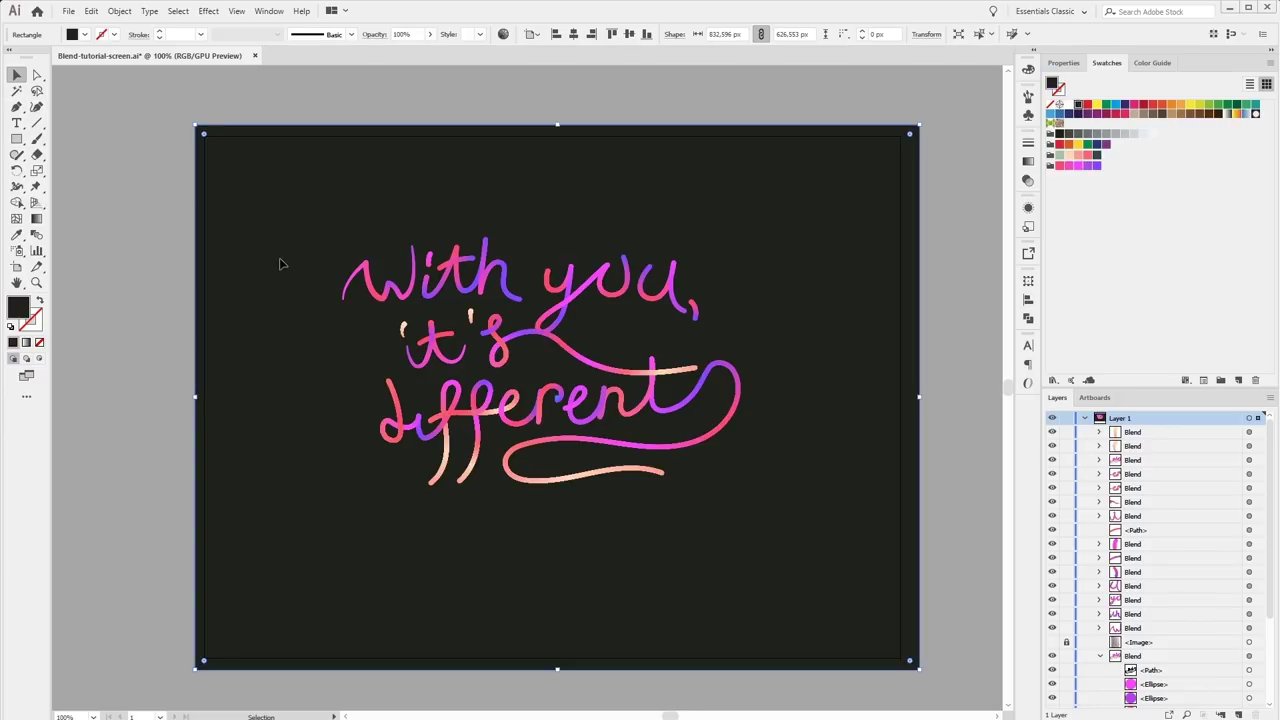
key(ctrl+shift+a)
key(ctrl+a)
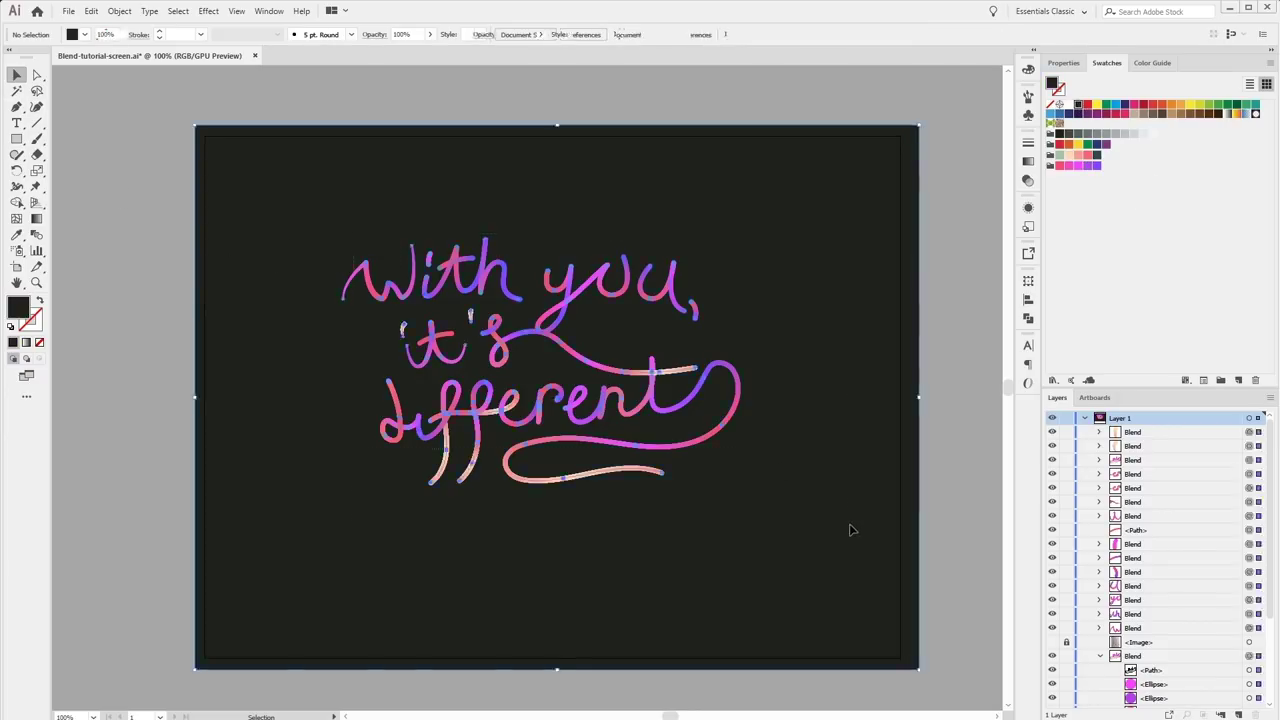
shift+click(897, 400)
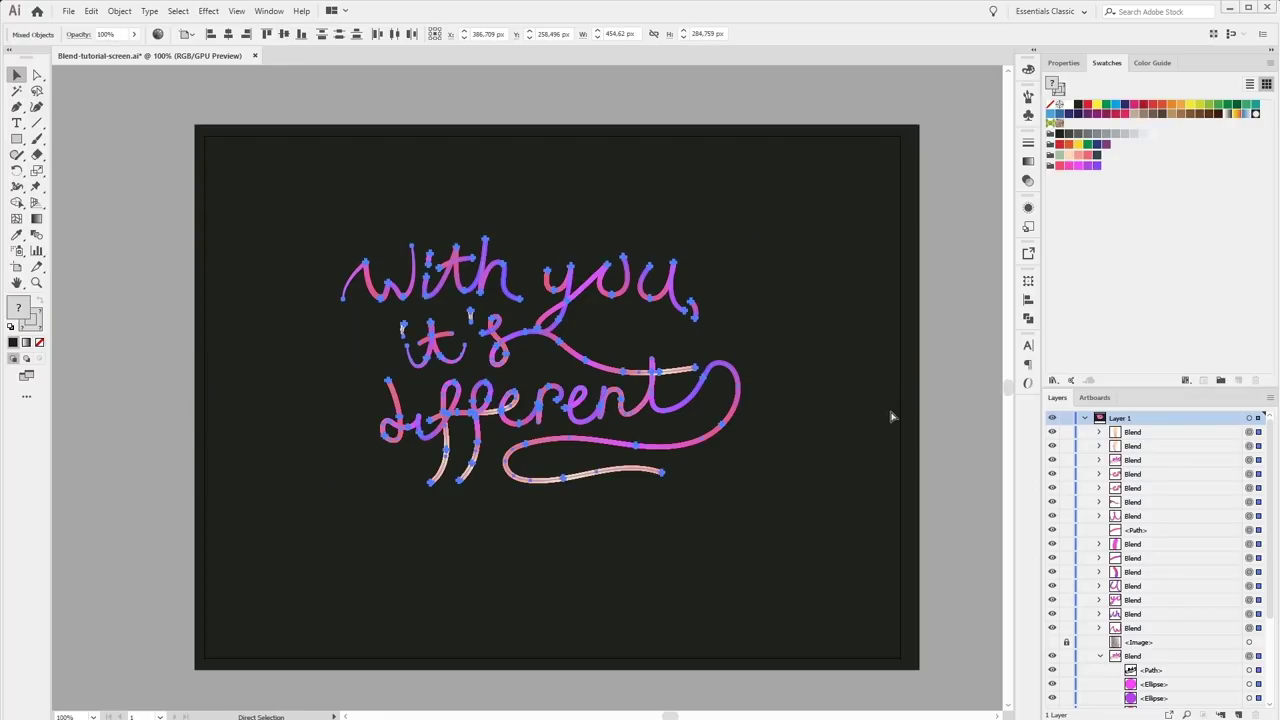
Group the selected lettering blends with Ctrl+G and deselect.
key(ctrl+g)
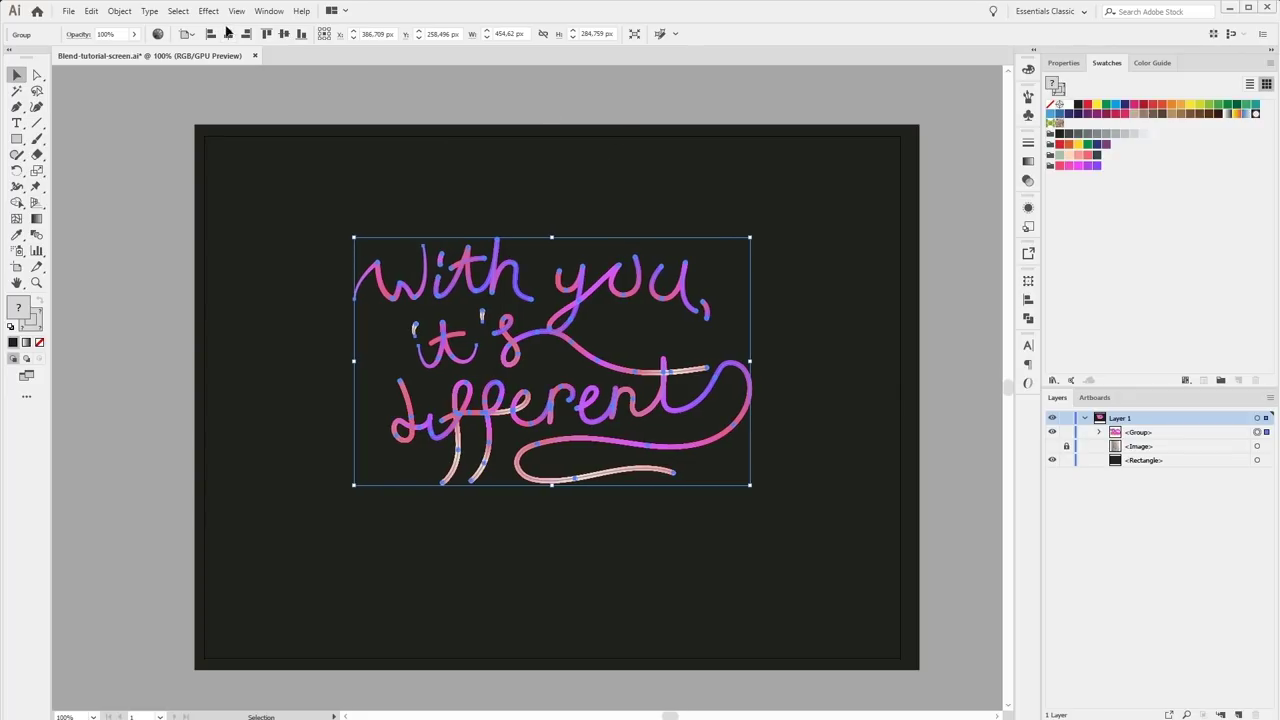
click(672, 120)
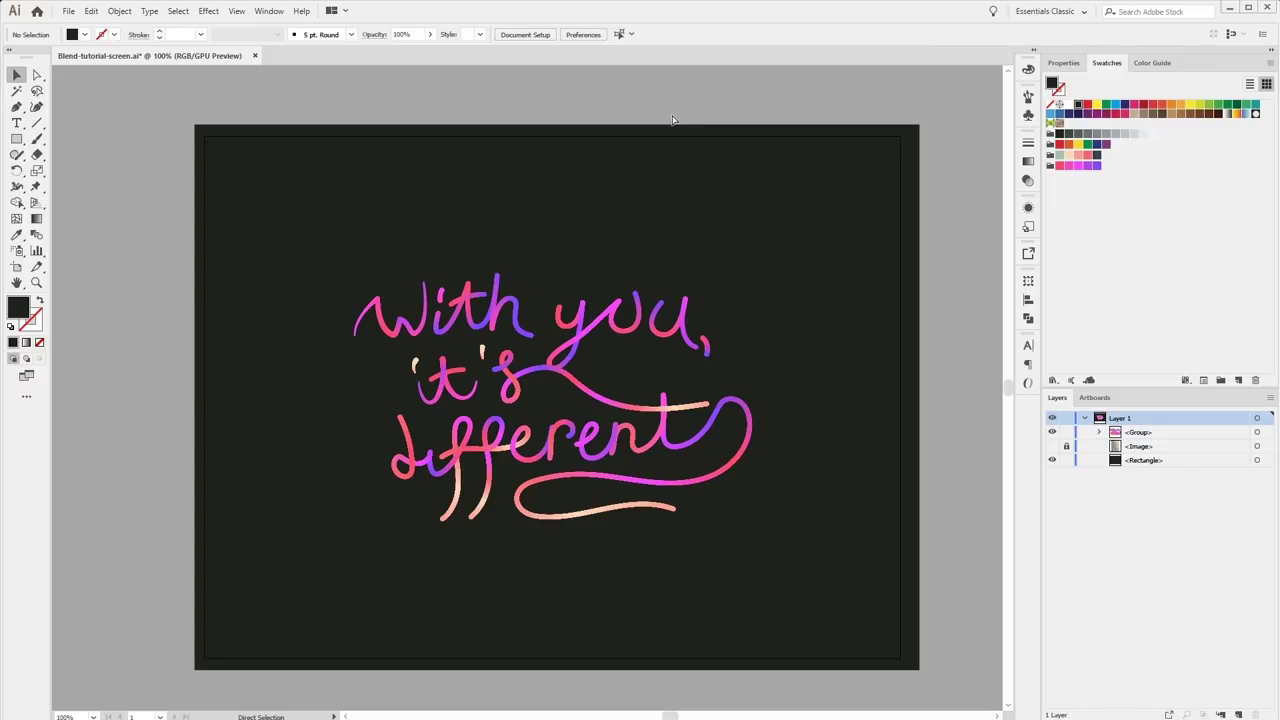
key(ctrl+equal)
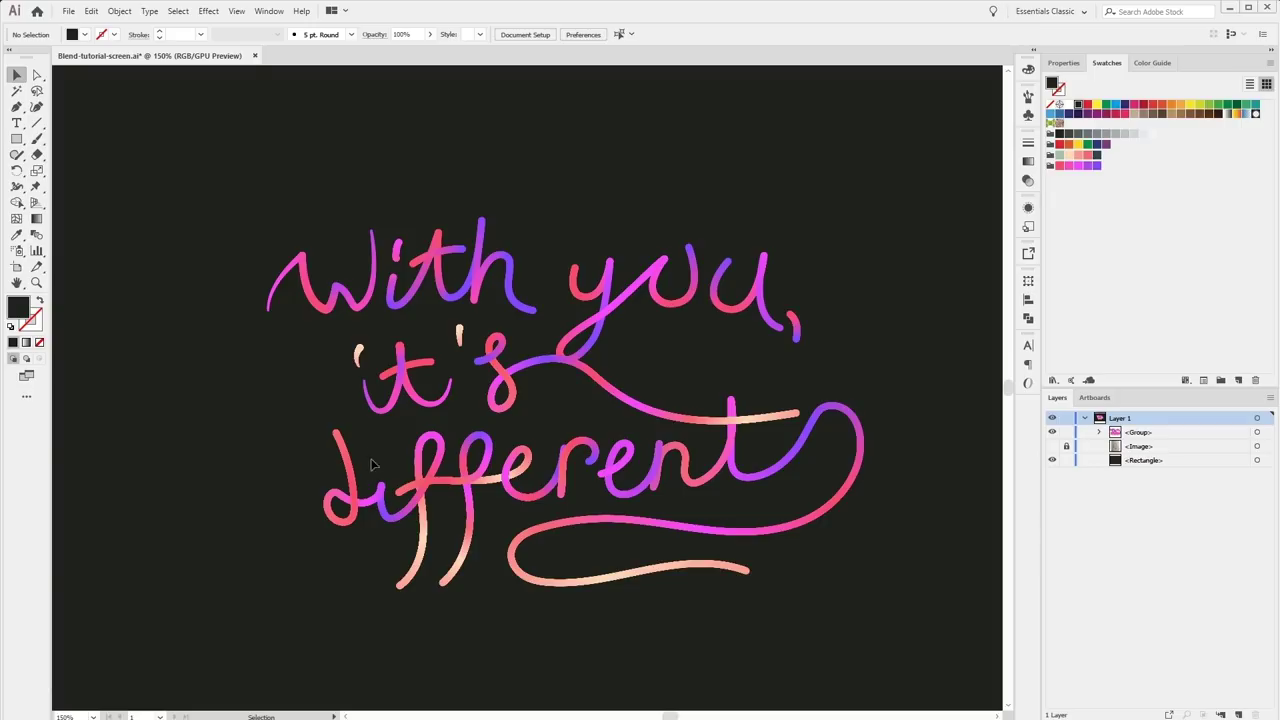
Toggle the background and sketch layer visibility, leaving the pencil sketch hidden, and zoom onto the lettering.
click(1052, 460)
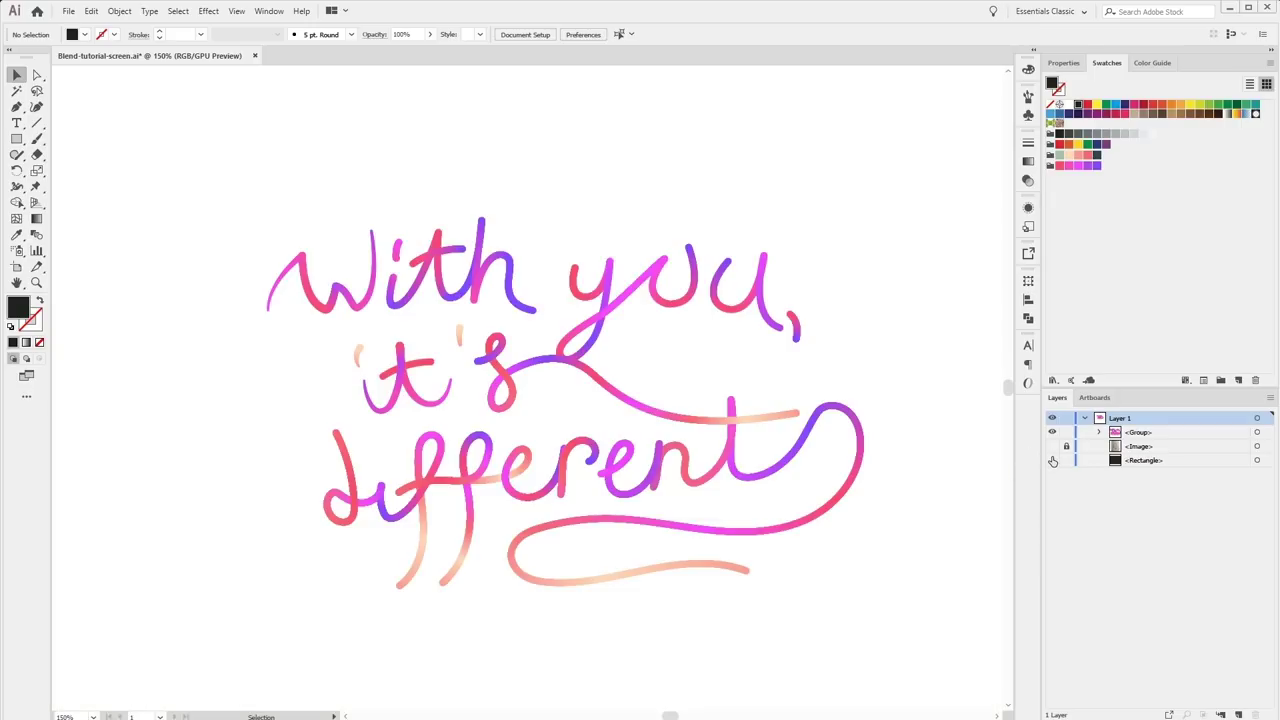
click(1052, 460)
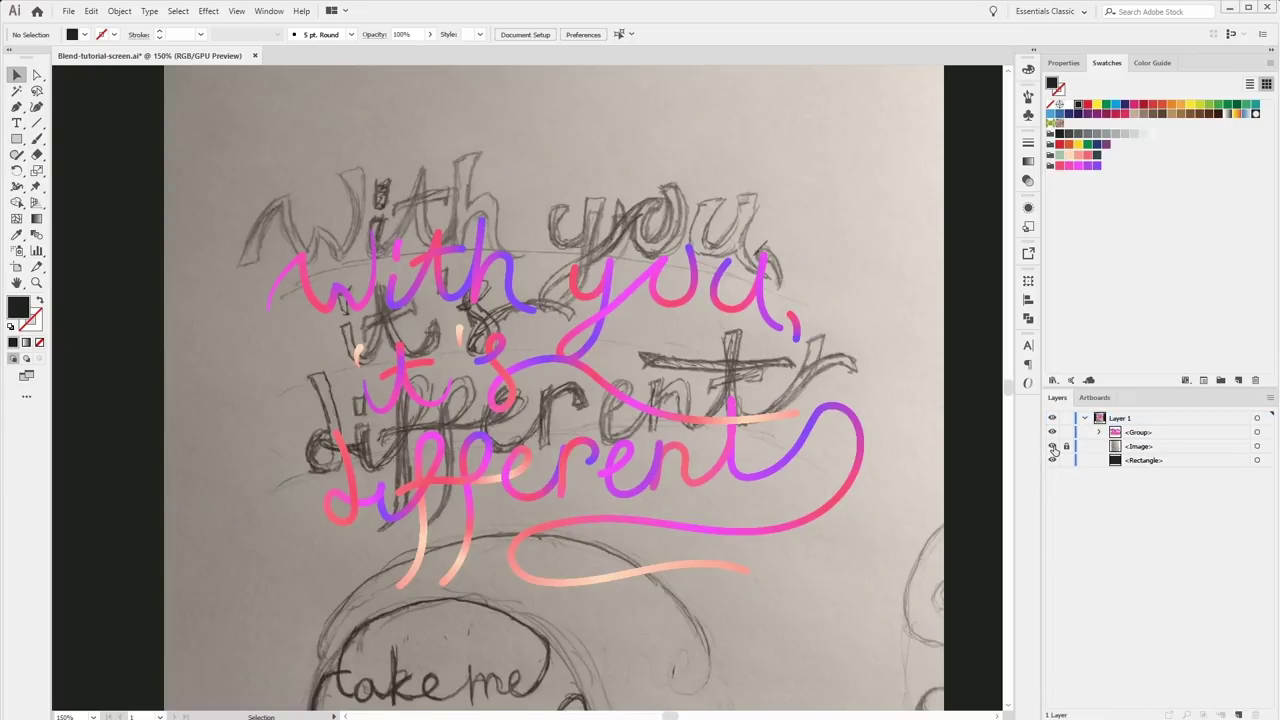
click(1052, 447)
key(a)
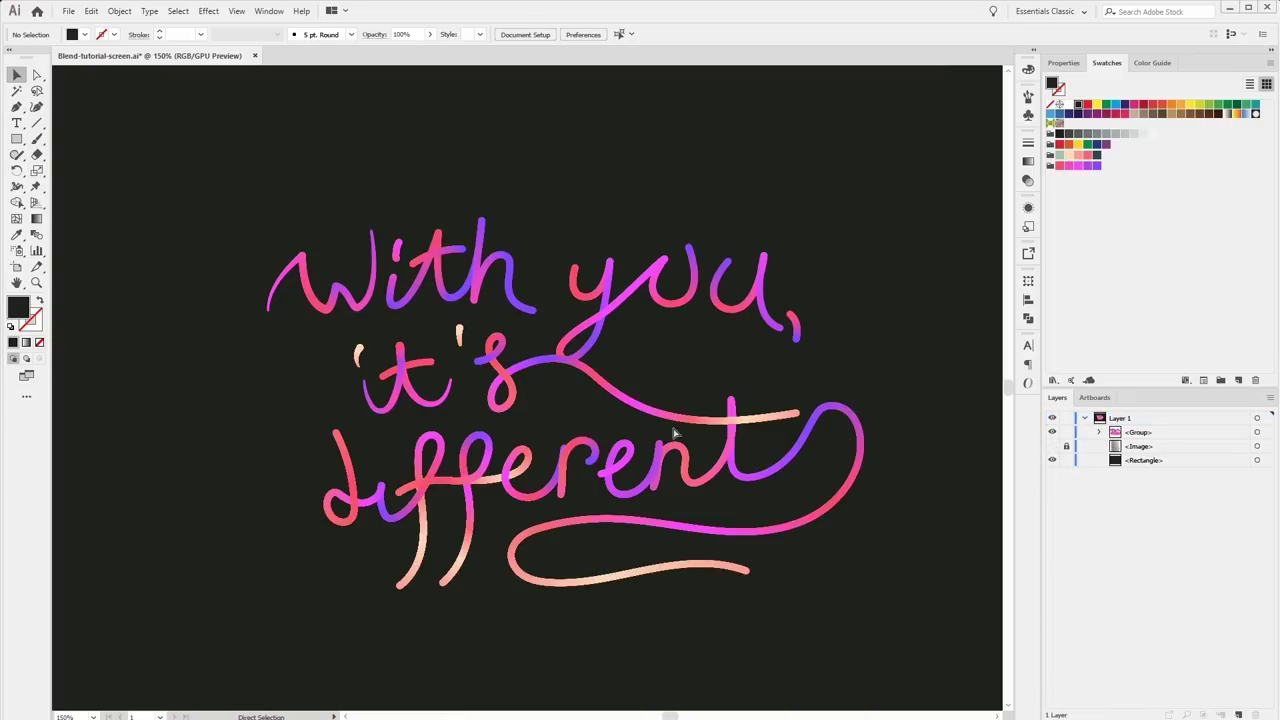
key(ctrl+0)
key(ctrl+equal)
key(ctrl+equal)
key(ctrl+equal)
drag(491, 373, 517, 313)
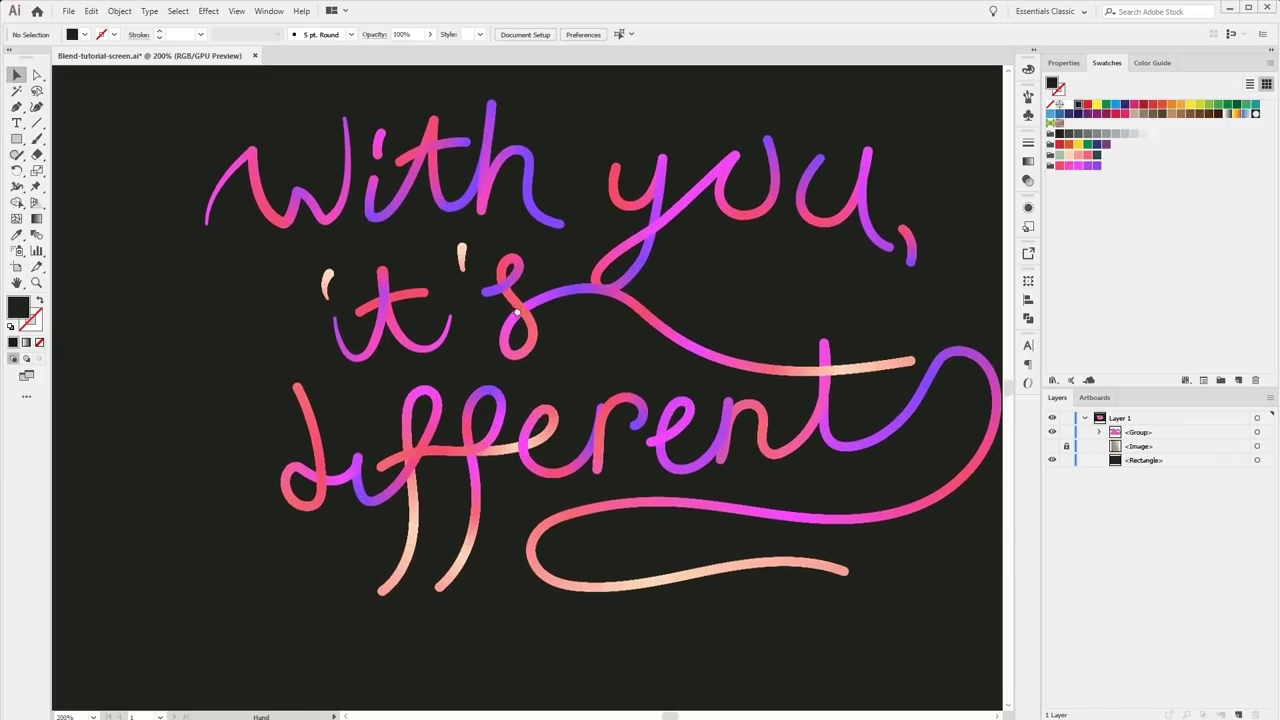
Inside the lettering group, duplicate the apostrophe and place the copy between 't' and 's' to form 'it's'.
click(463, 252)
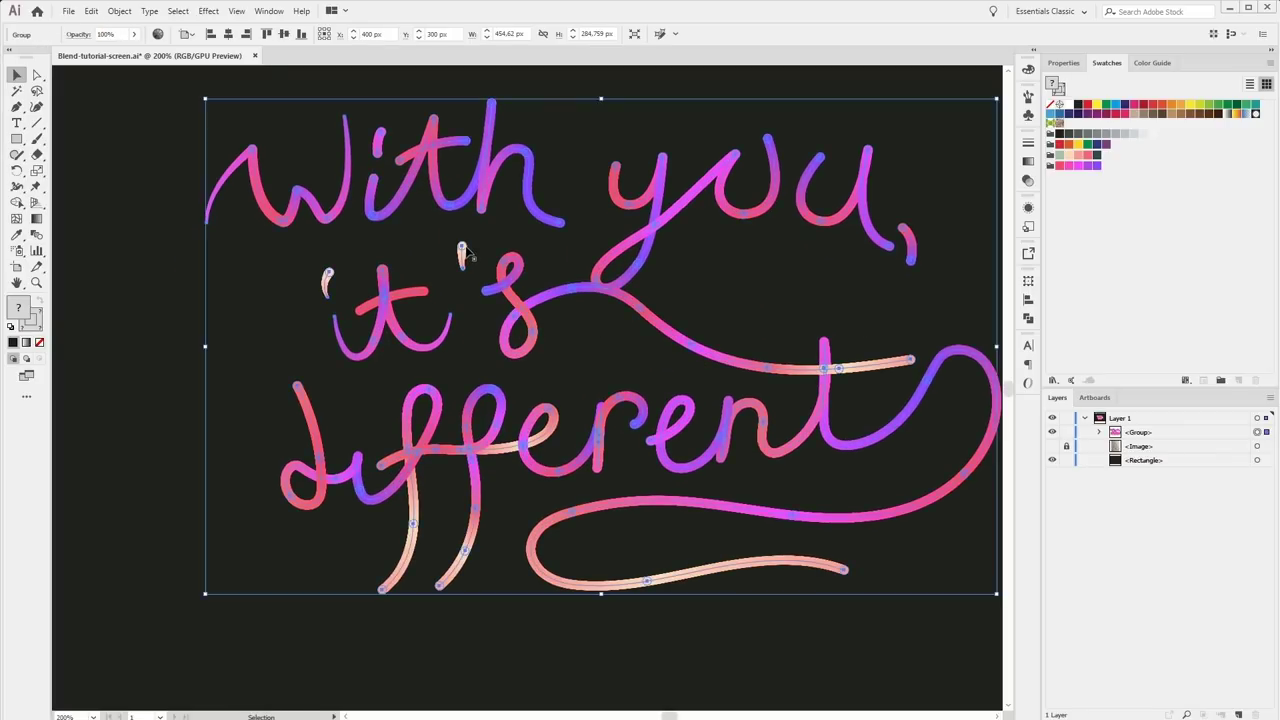
double_click(463, 252)
key(ctrl+c)
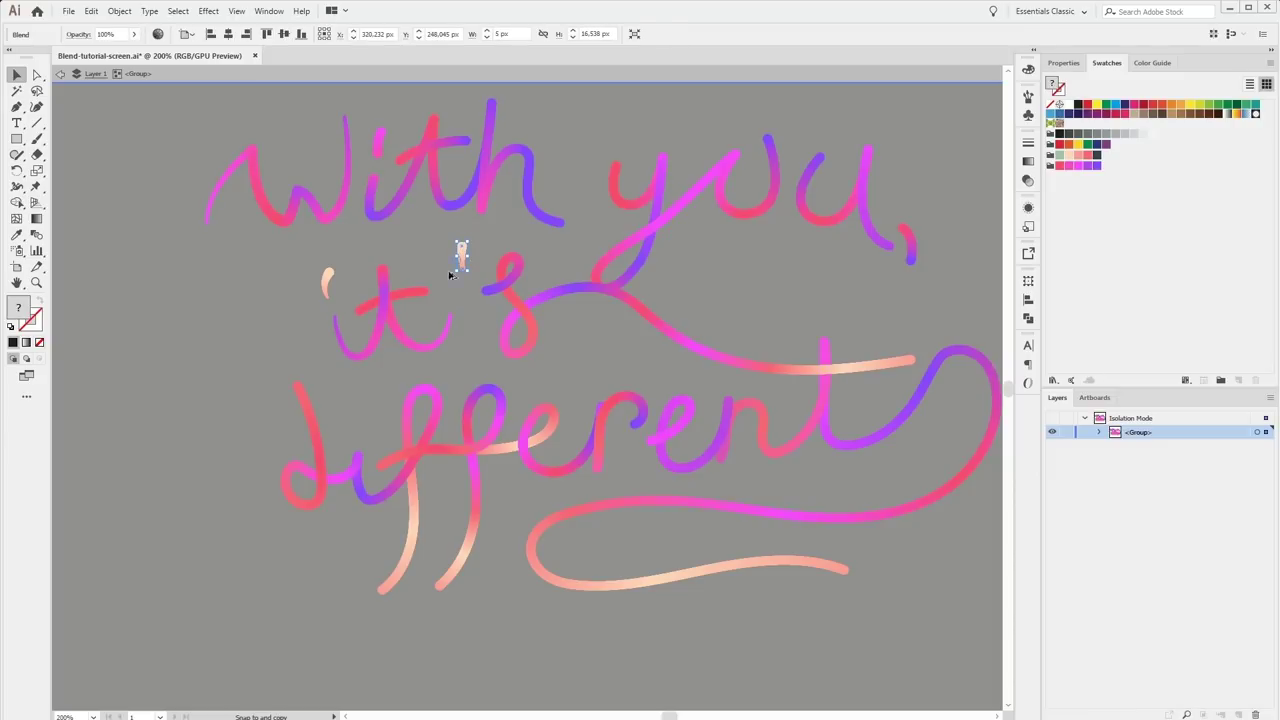
drag(361, 421, 359, 424)
click(395, 443)
double_click(378, 368)
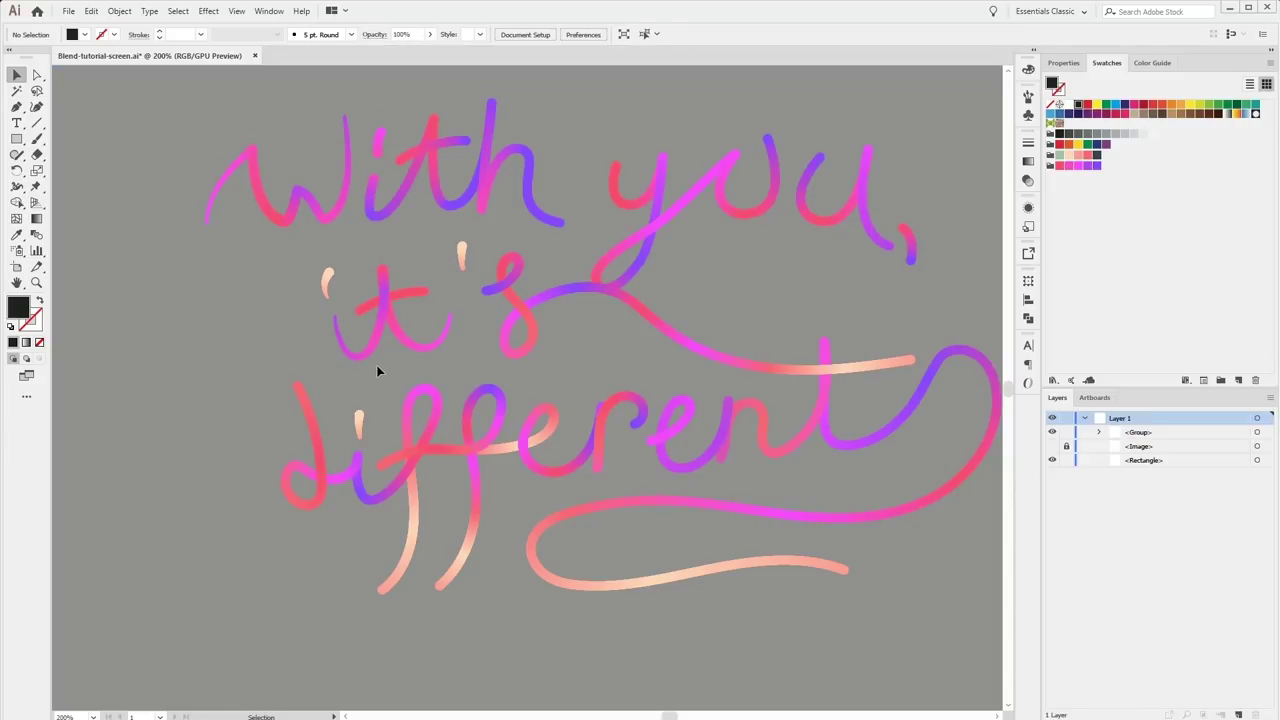
Check the 'fe' blend at 150% zoom, then expand <Group> in Layers to list the blends.
key(ctrl+1)
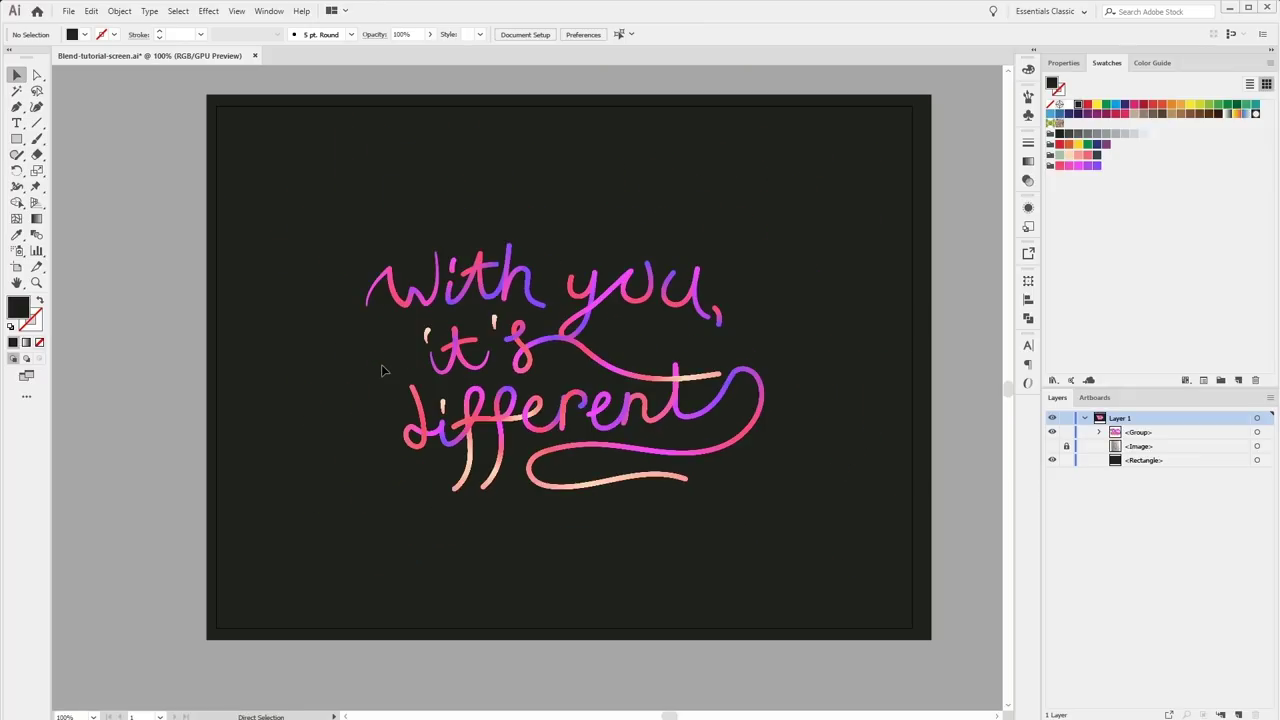
drag(398, 294, 385, 344)
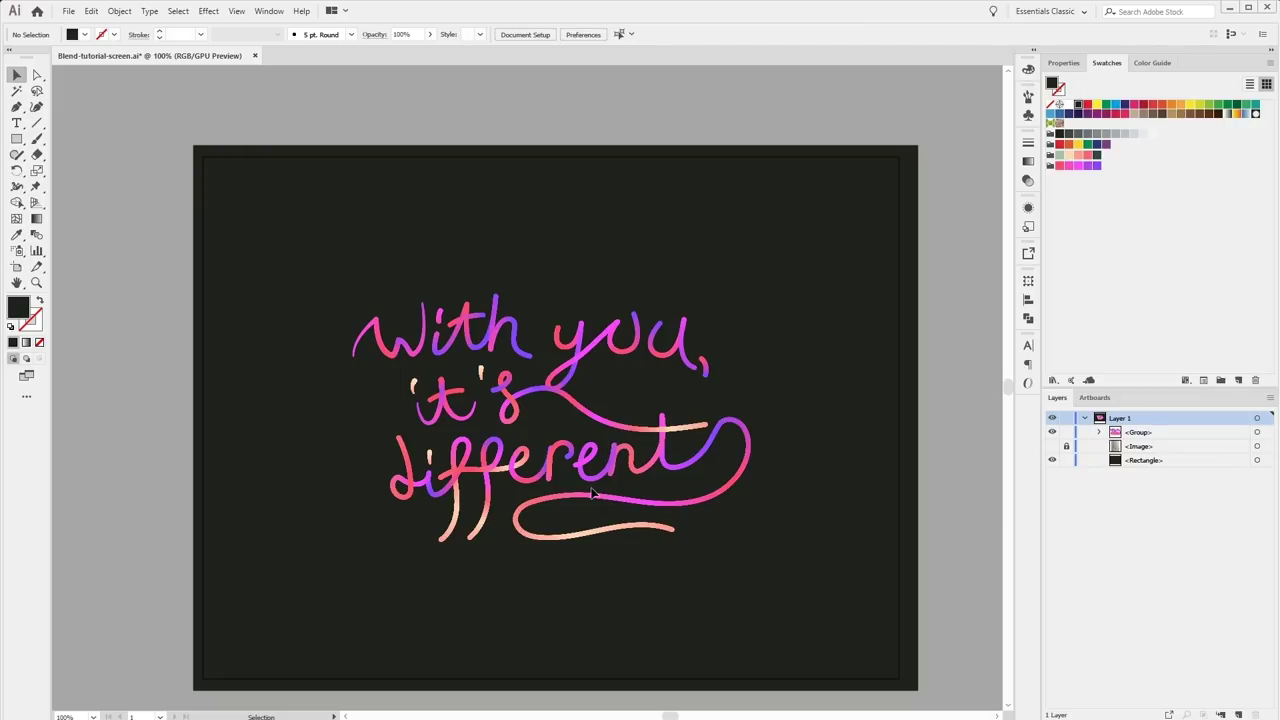
key(a)
key(ctrl+plus)
key(v)
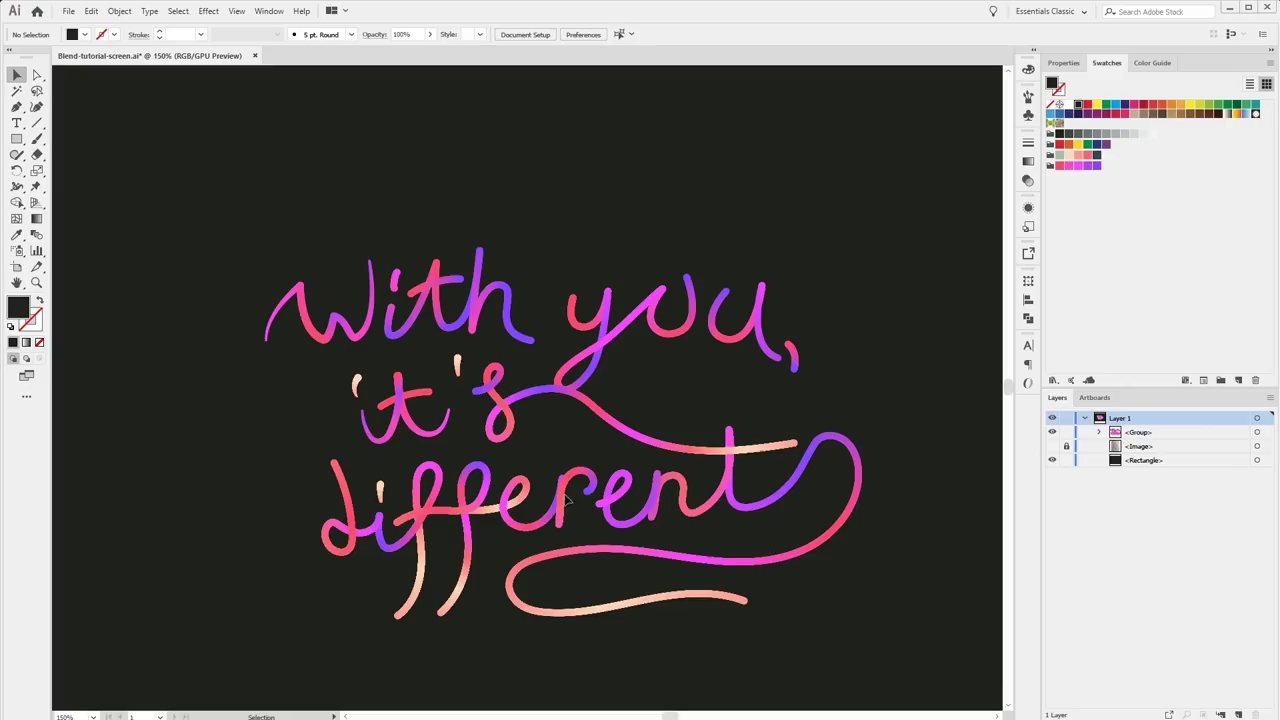
click(566, 505)
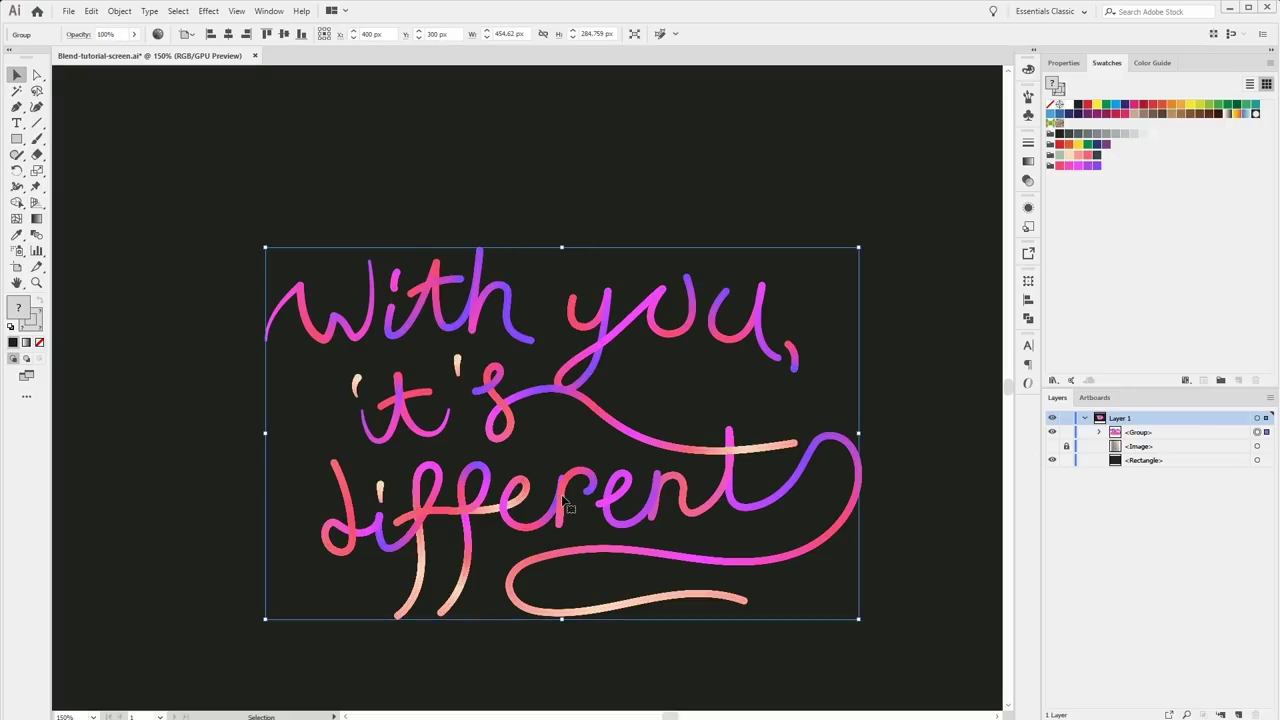
double_click(563, 503)
click(588, 503)
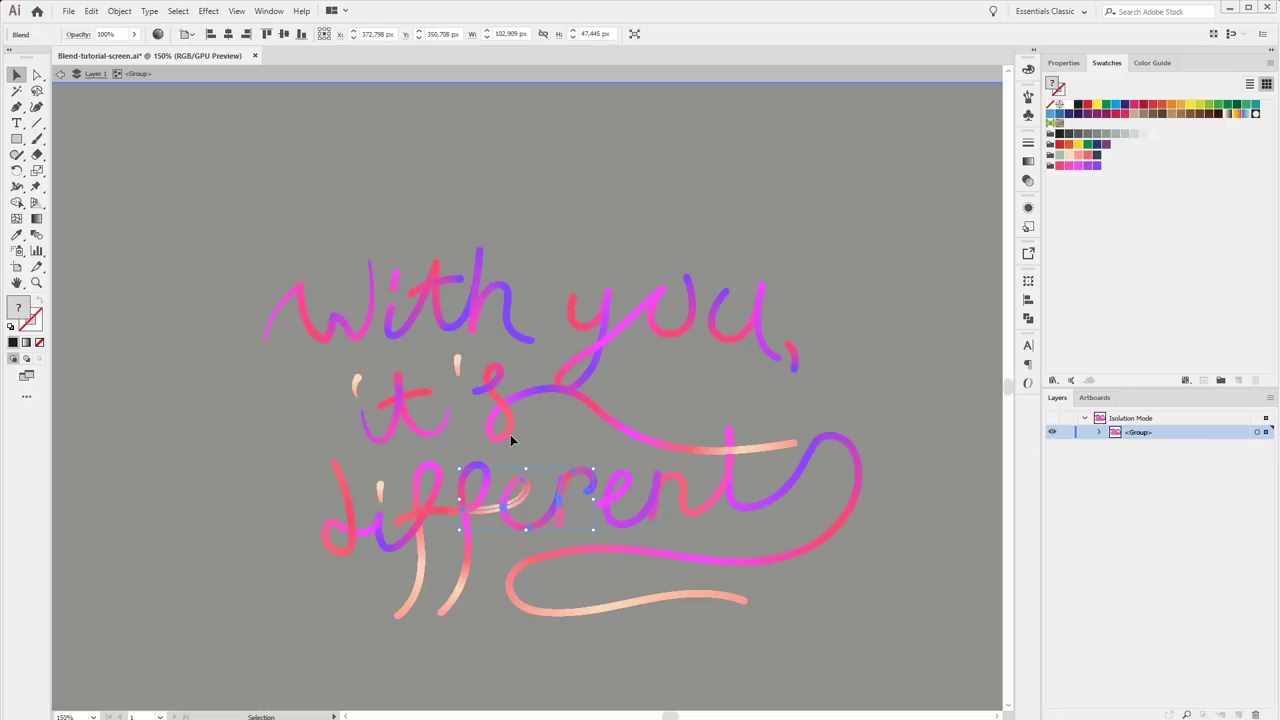
click(540, 444)
double_click(871, 391)
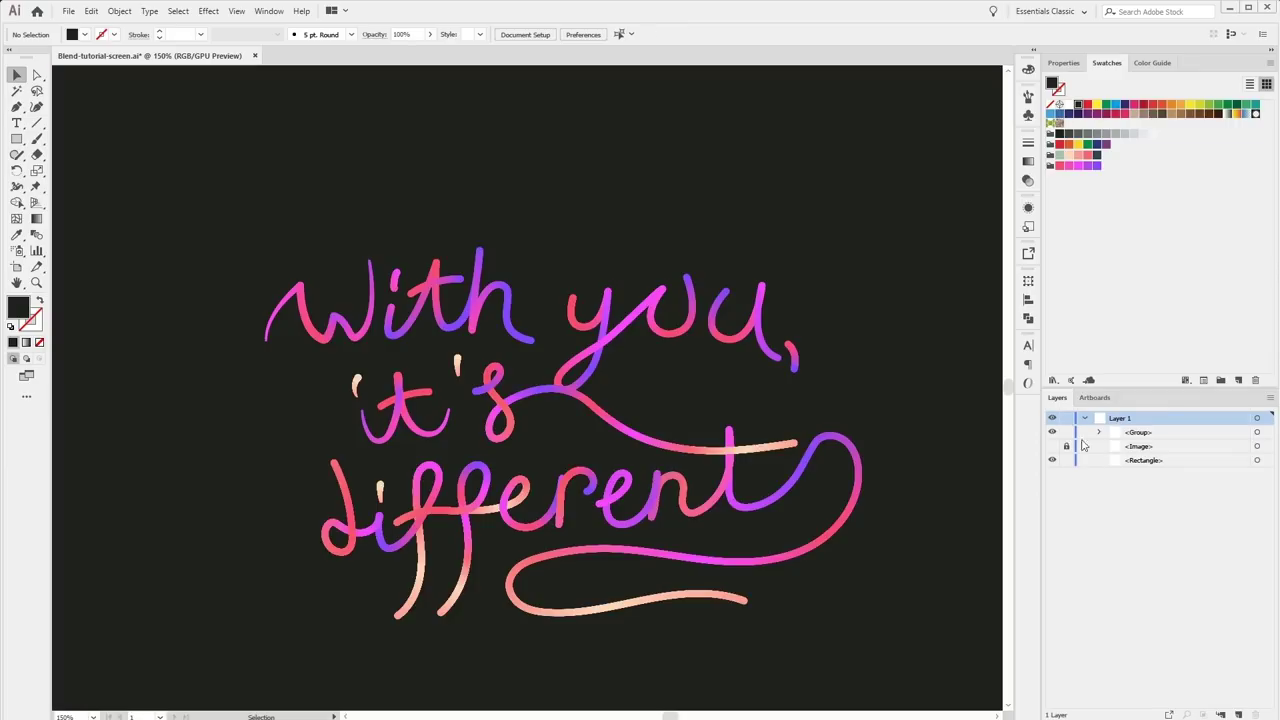
click(1099, 432)
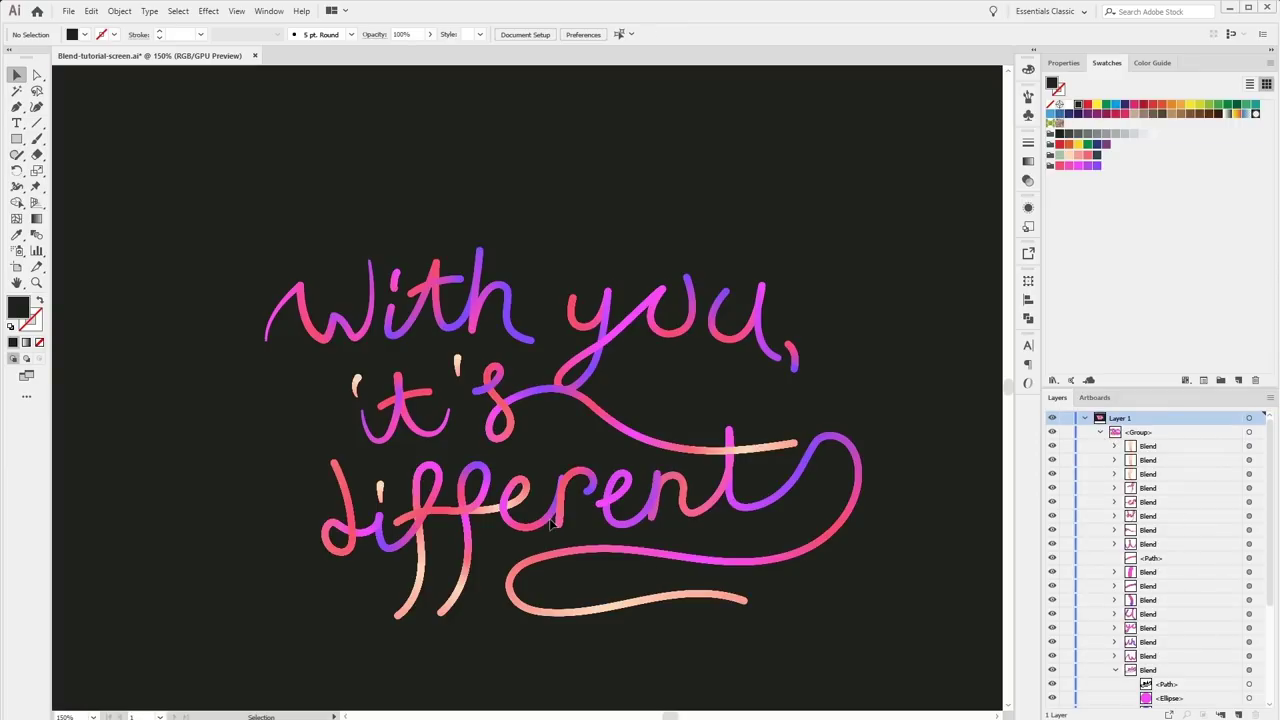
click(1116, 670)
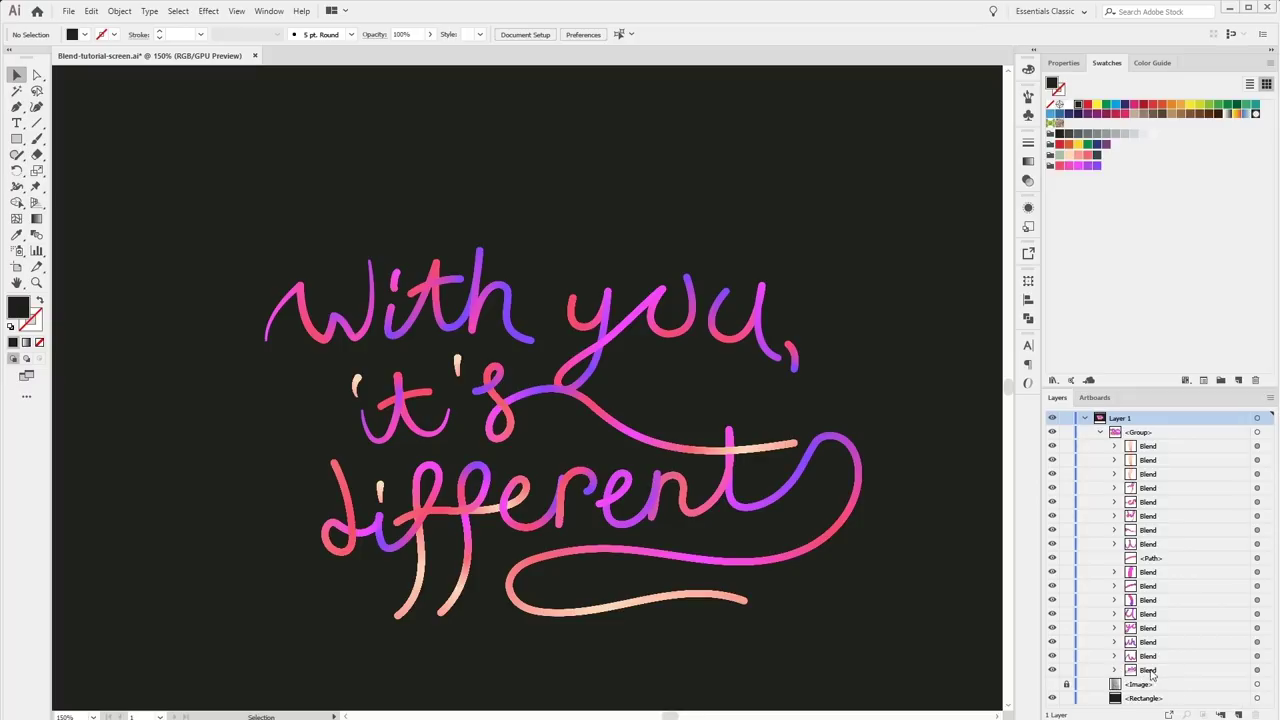
click(1257, 670)
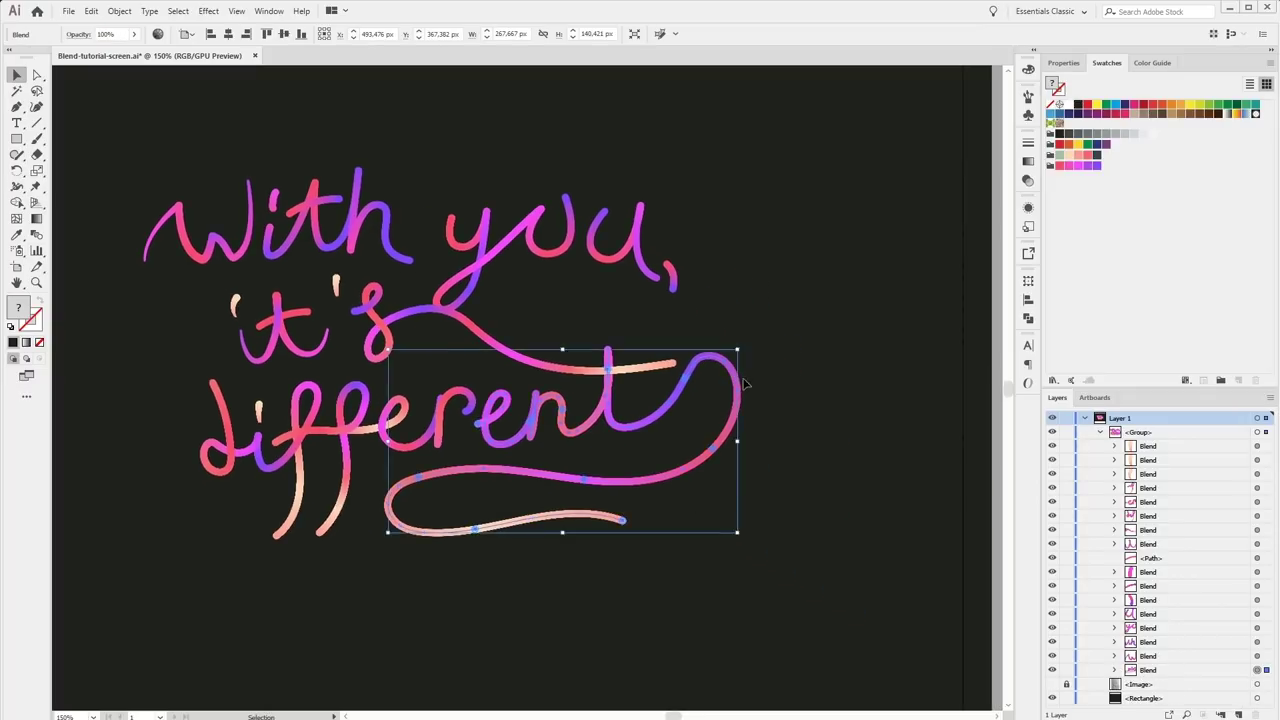
key(ctrl+equal)
key(ctrl+equal)
key(ctrl+equal)
key(ctrl+equal)
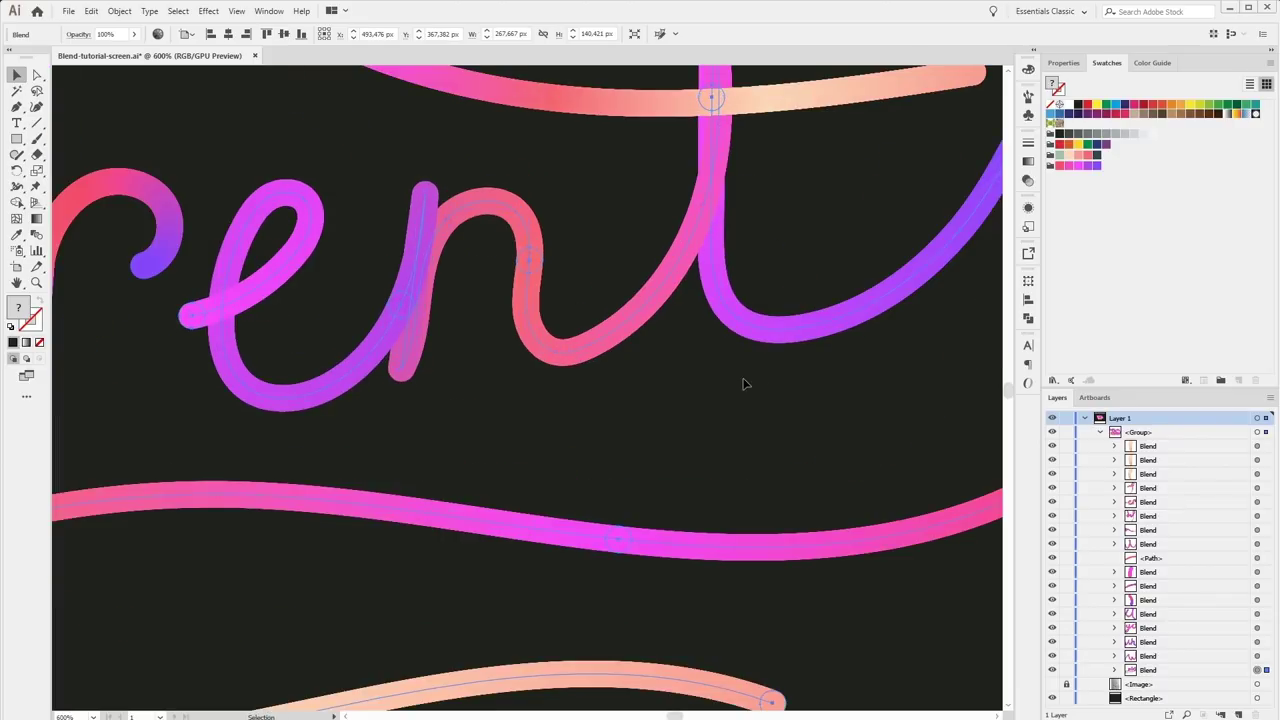
scroll(733, 365, up, 2)
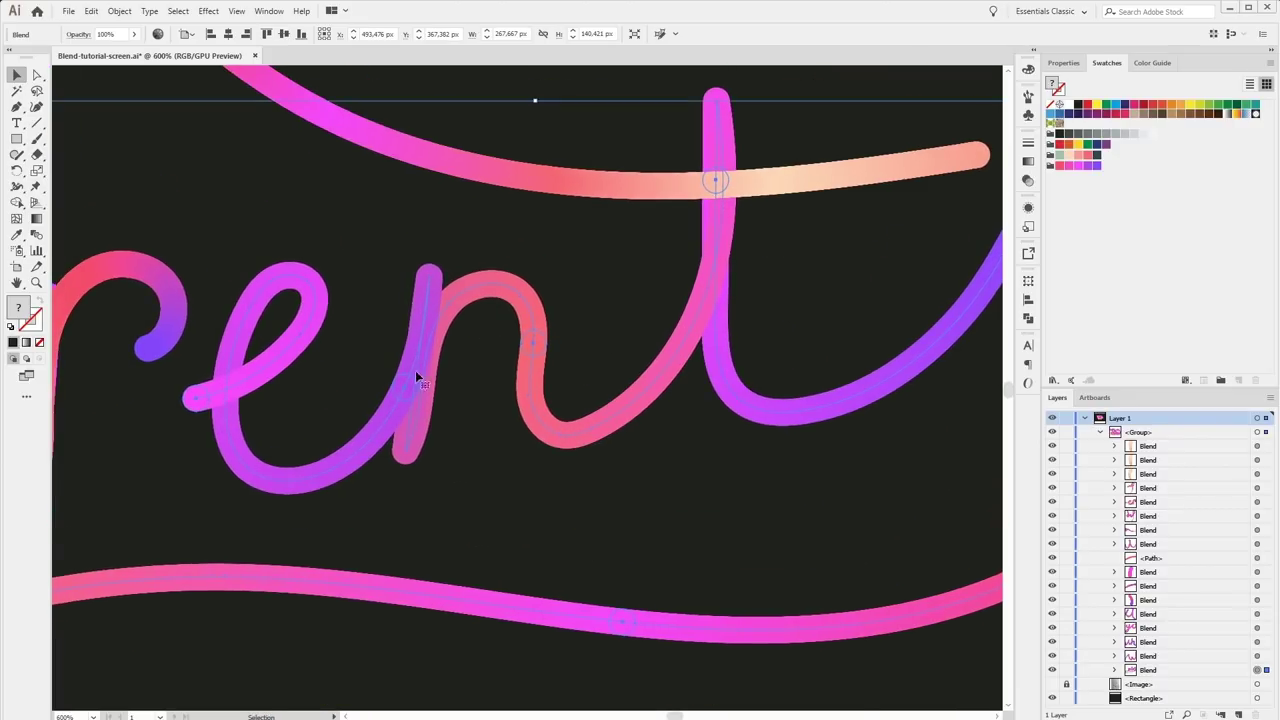
scroll(418, 378, left, 2)
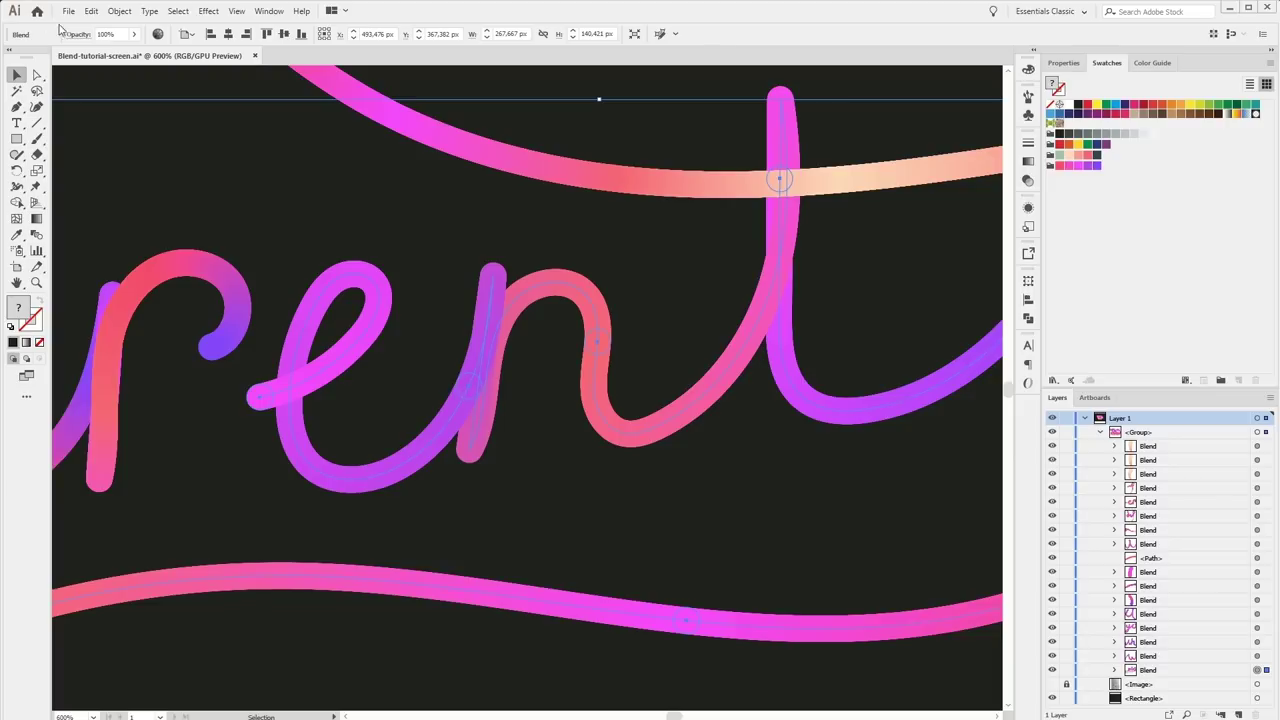
click(119, 12)
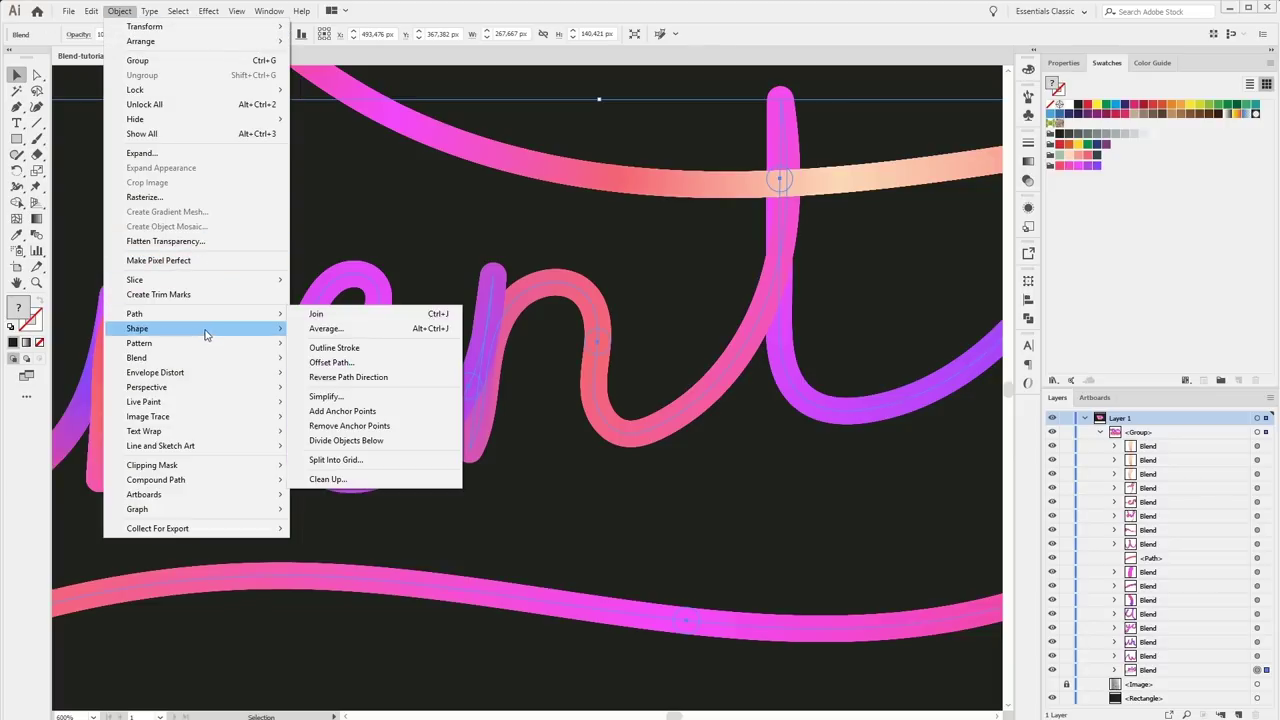
mouse_move(136, 358)
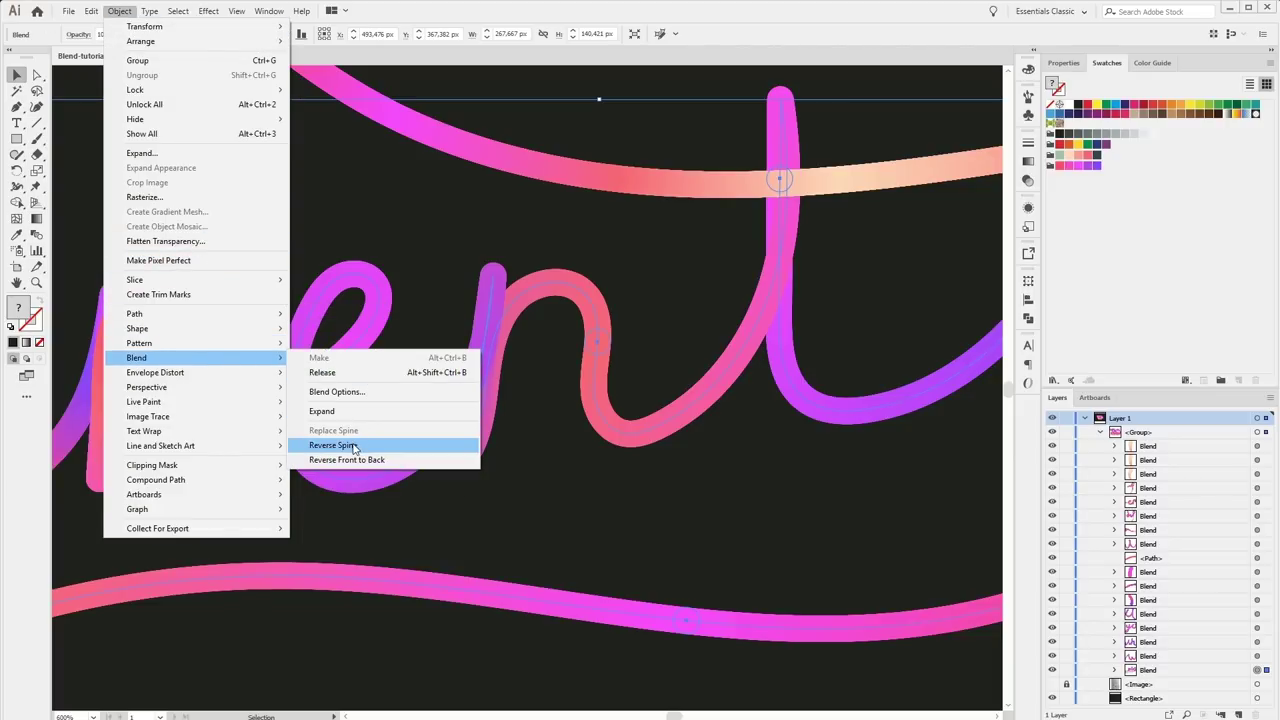
click(347, 460)
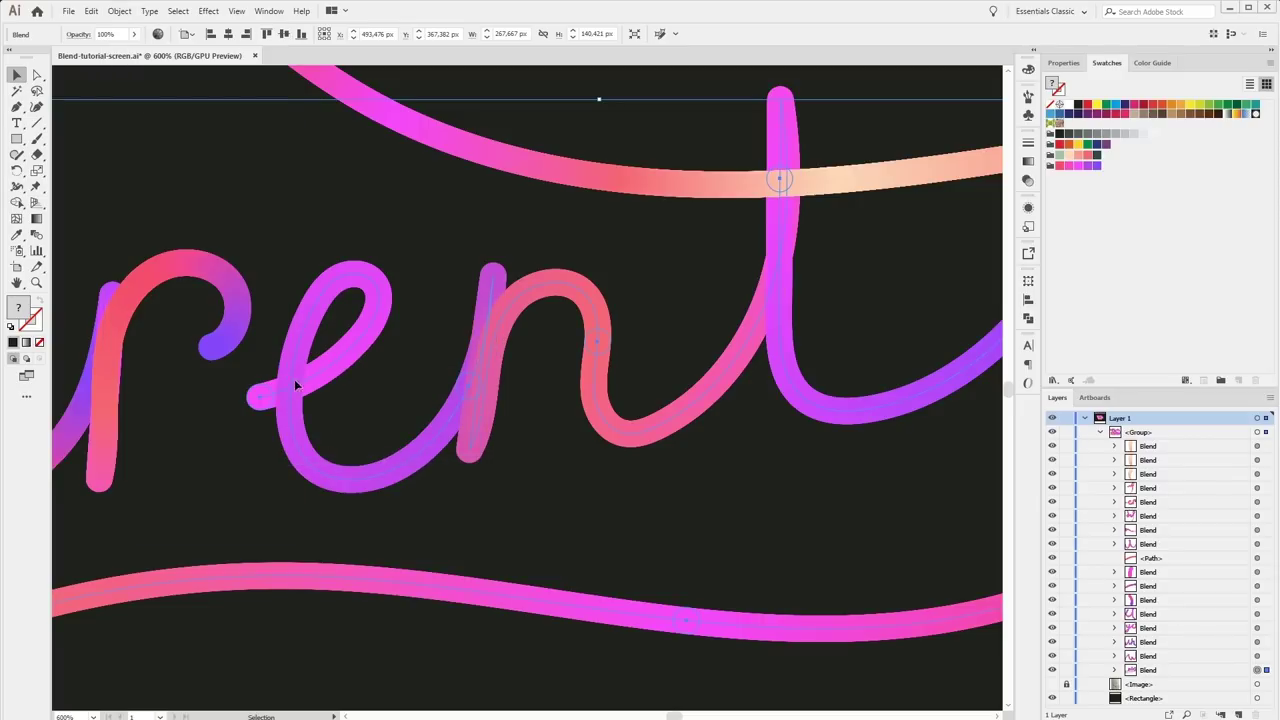
click(306, 420)
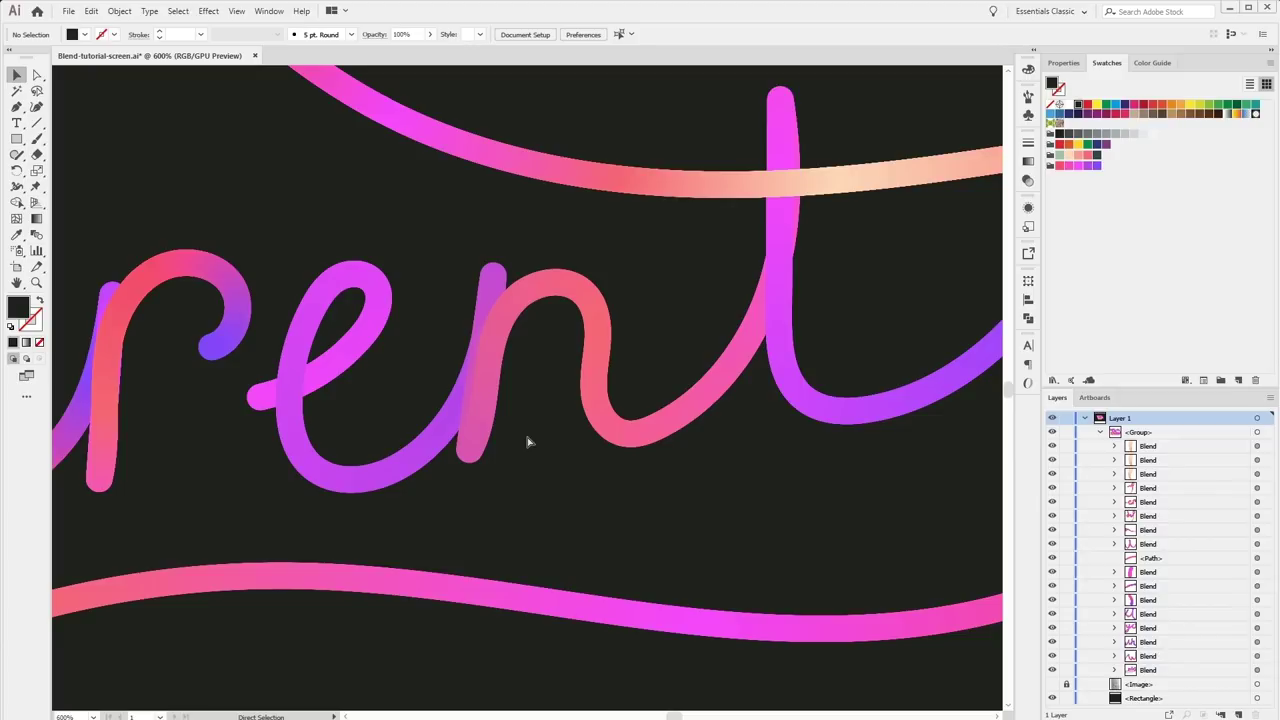
key(ctrl+z)
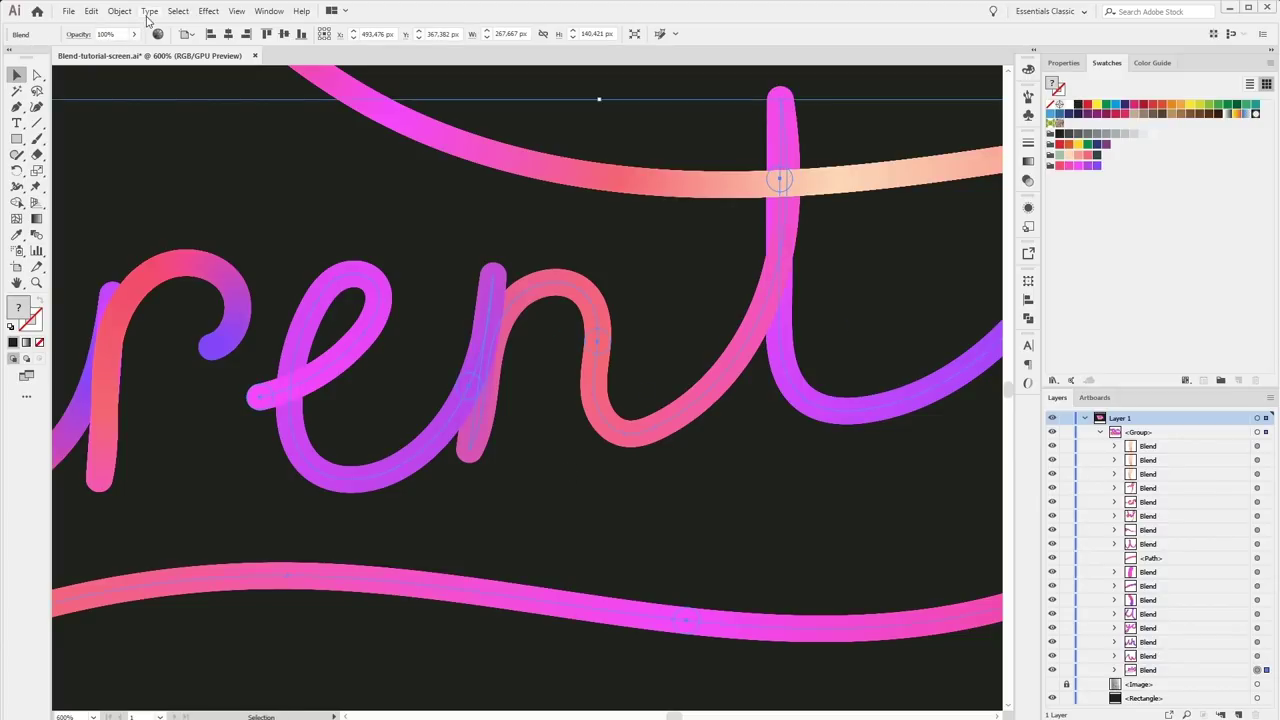
key(ctrl+minus)
key(v)
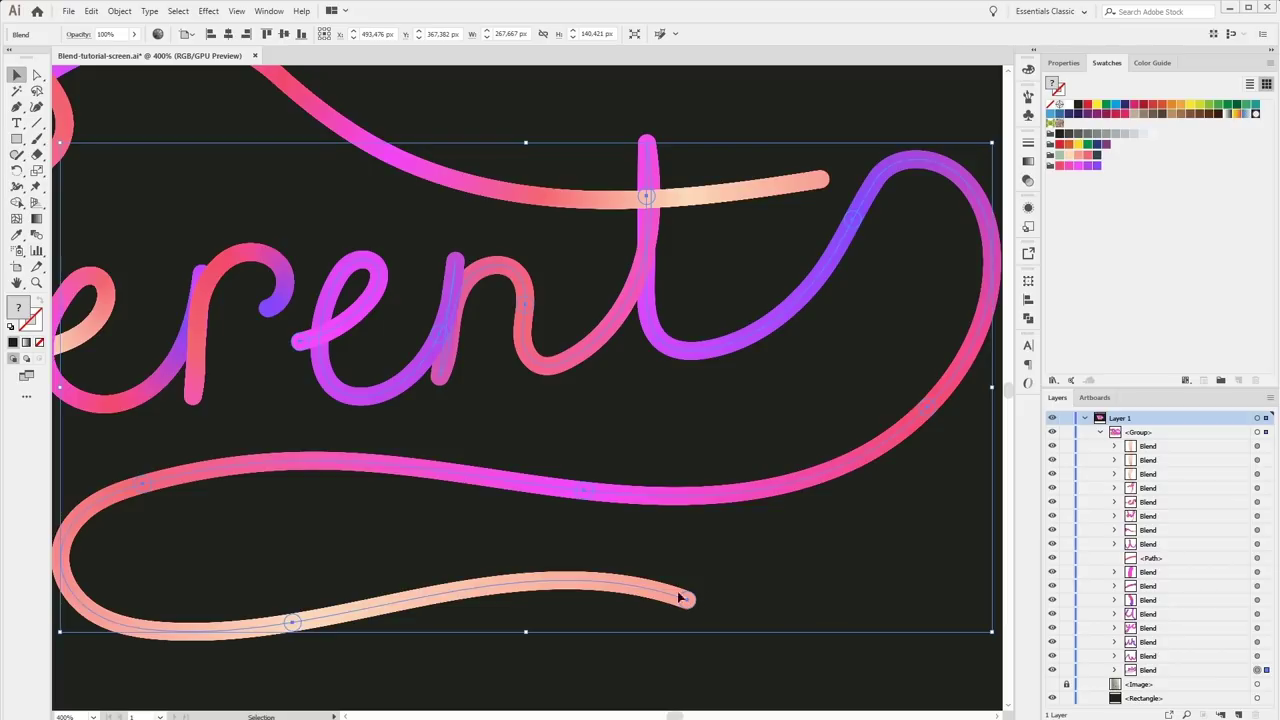
Apply Object > Blend > Reverse Spine to the swirl under 'different', then recentre the full artboard.
click(122, 11)
mouse_move(137, 357)
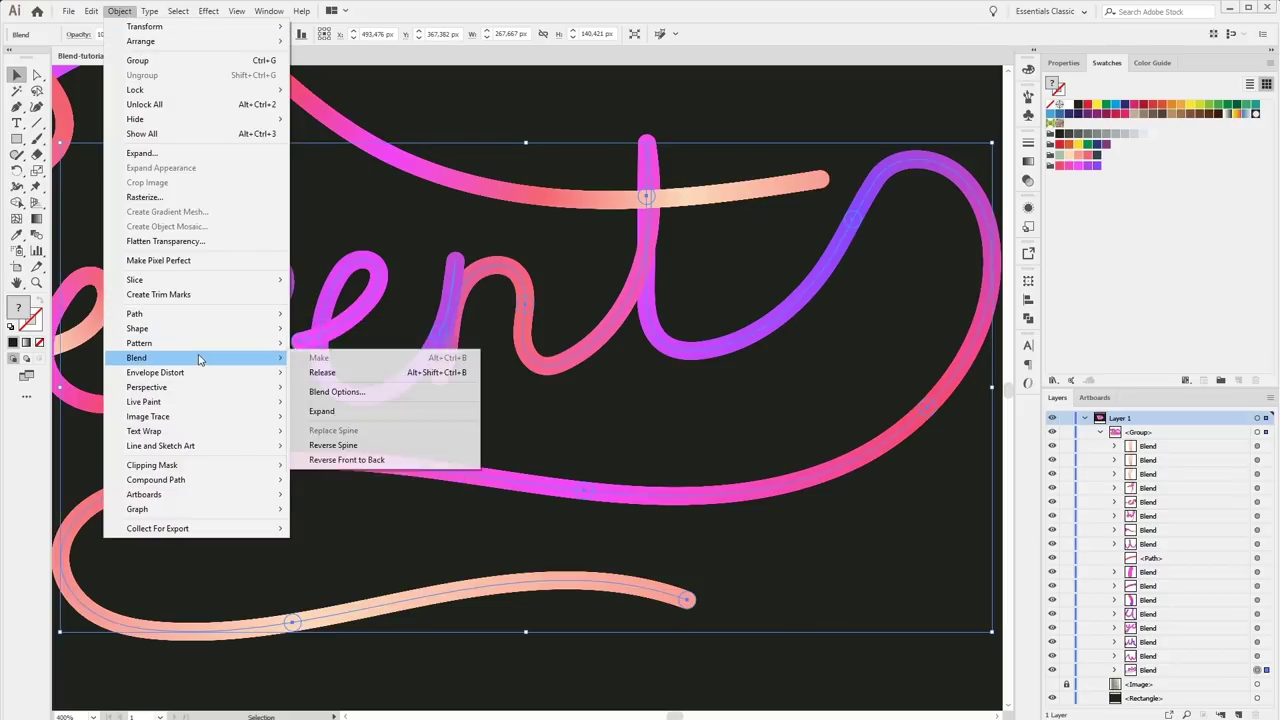
click(366, 445)
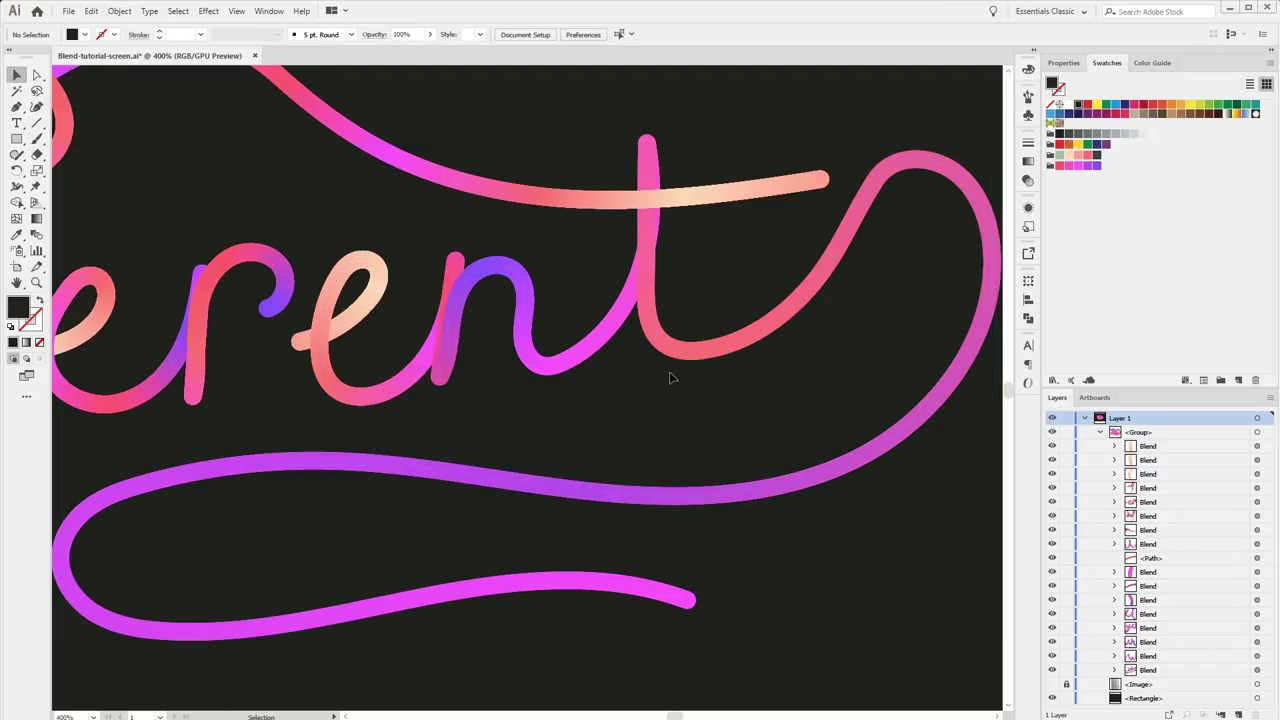
key(ctrl+minus)
key(ctrl+minus)
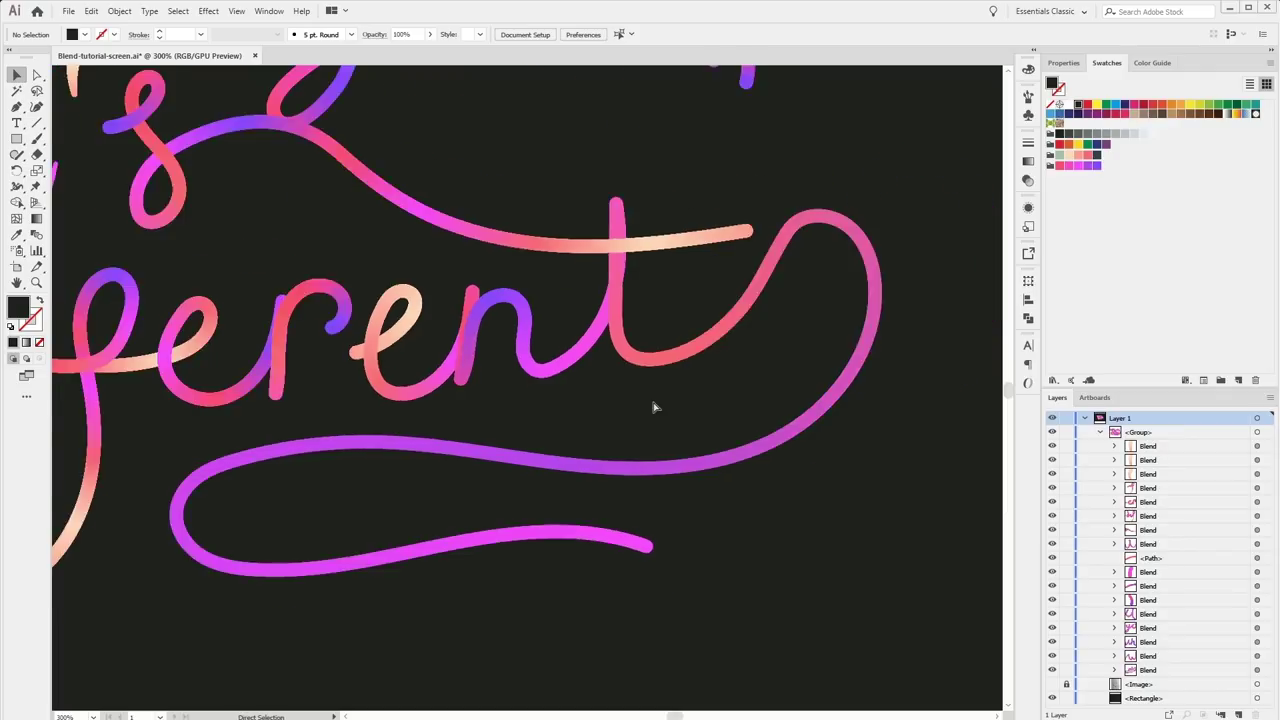
key(ctrl+minus)
key(ctrl+minus)
key(ctrl+plus)
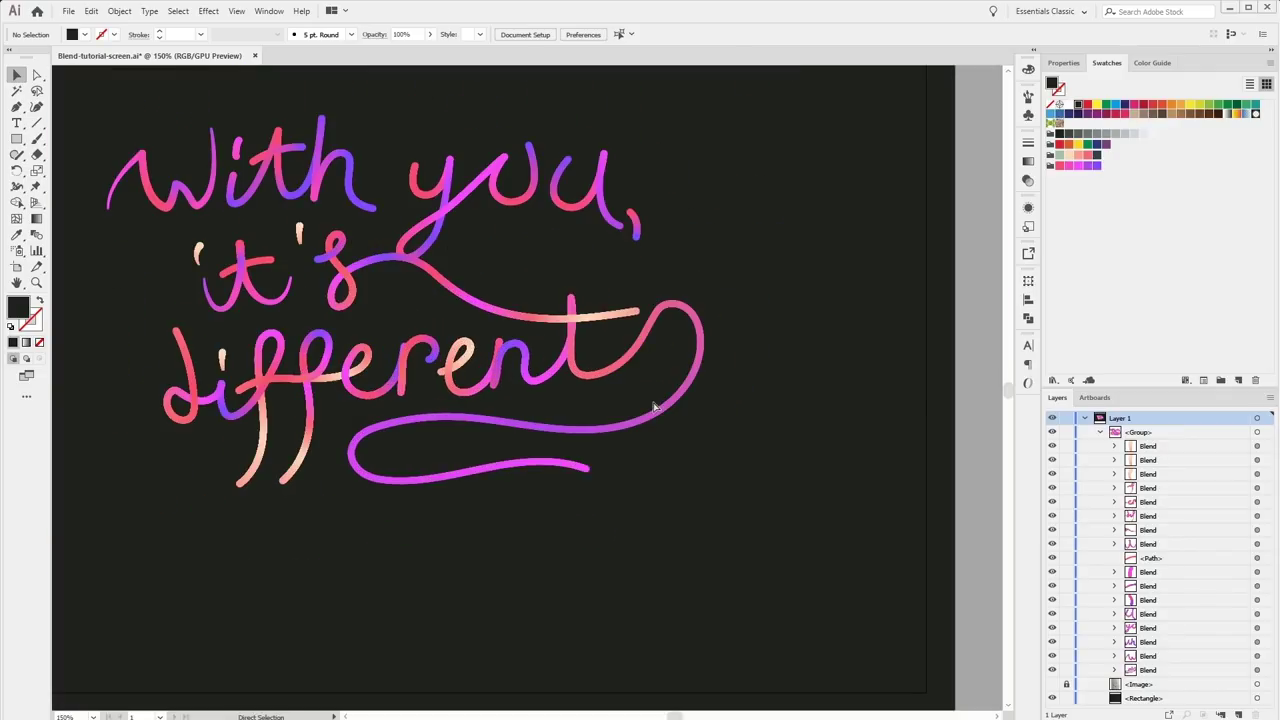
key(ctrl+minus)
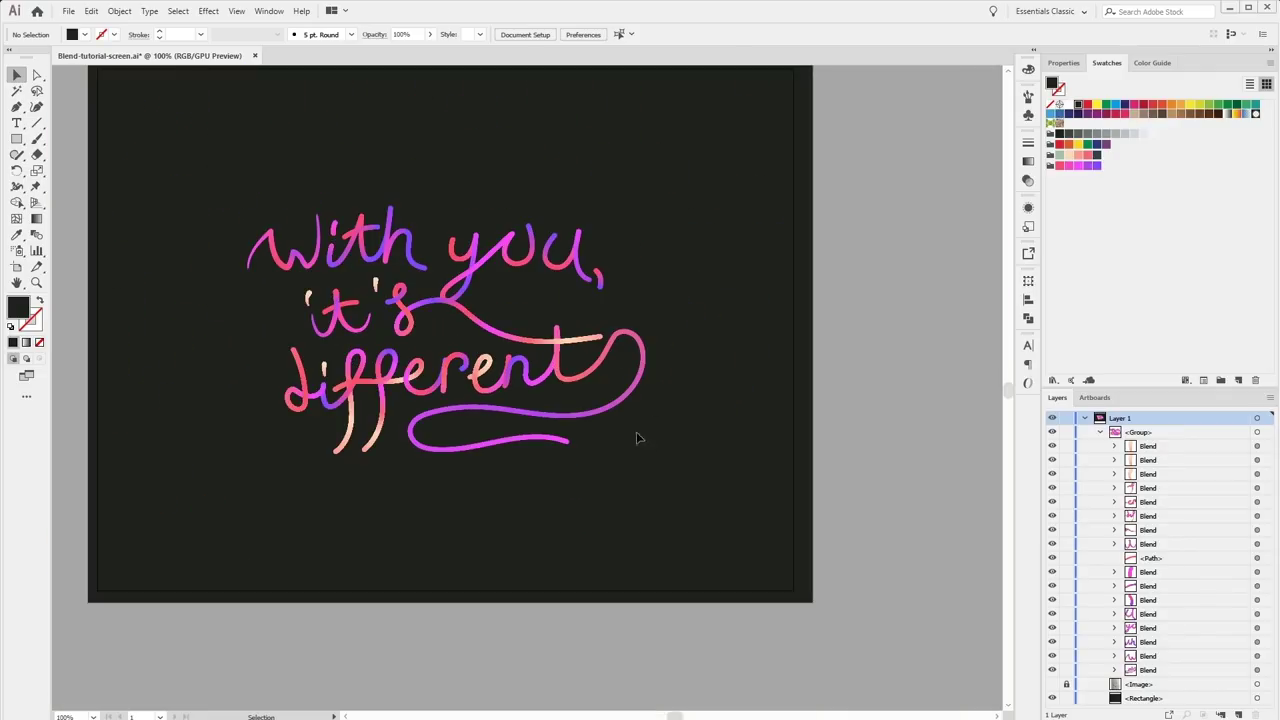
drag(668, 410, 744, 462)
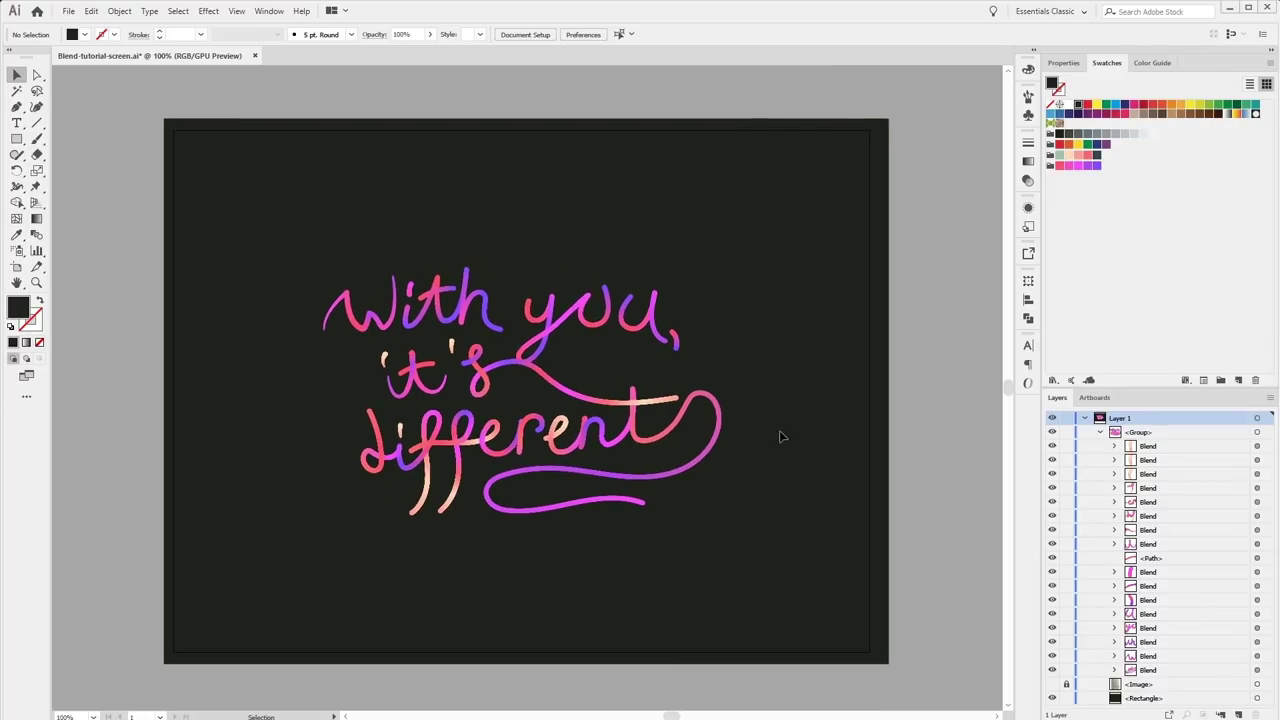